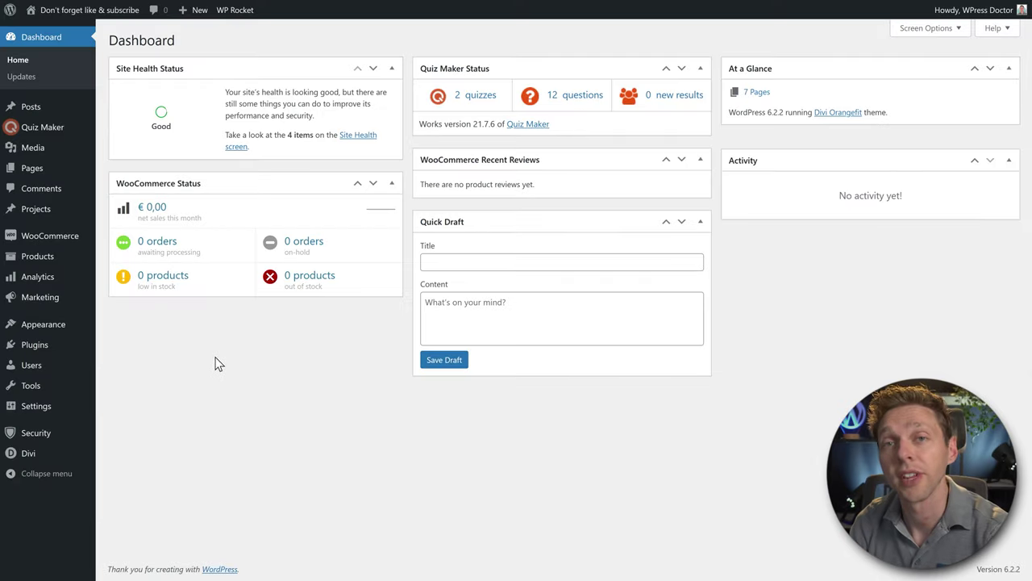
Search the plugin directory for "all in one SEO", install the plugin and start its setup wizard
mouse_move(36, 347)
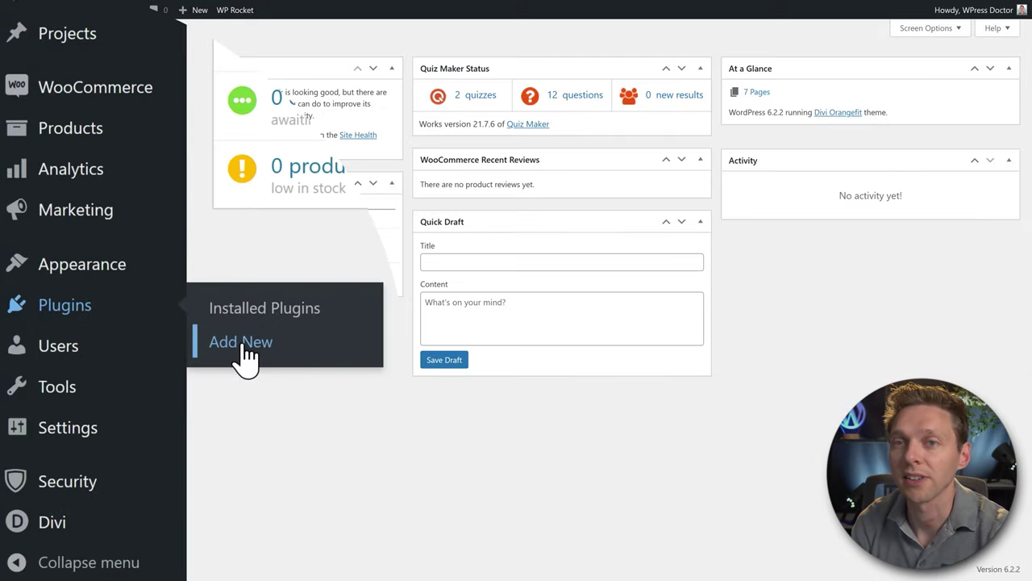
click(242, 345)
text(all in one SEO)
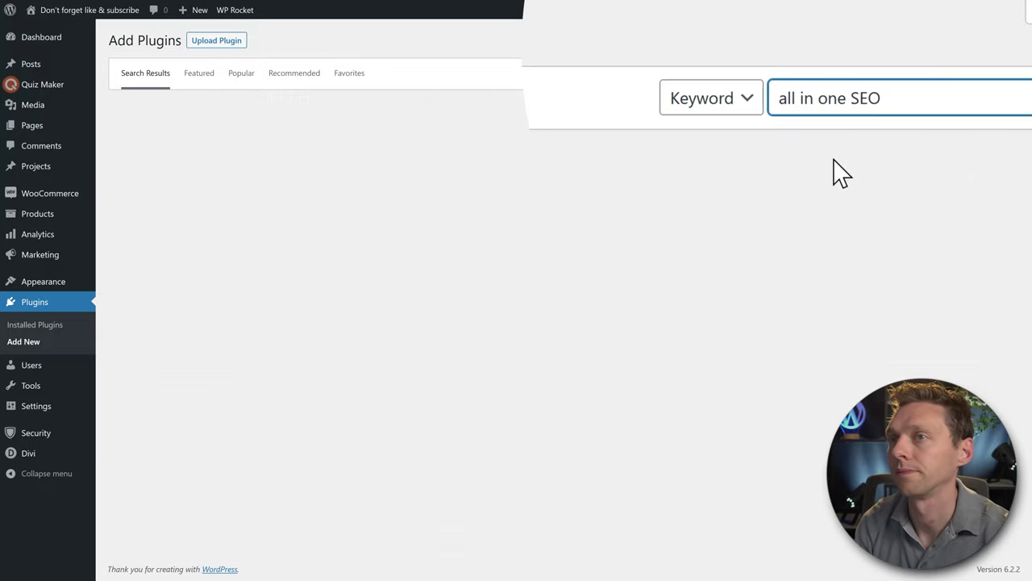
click(369, 141)
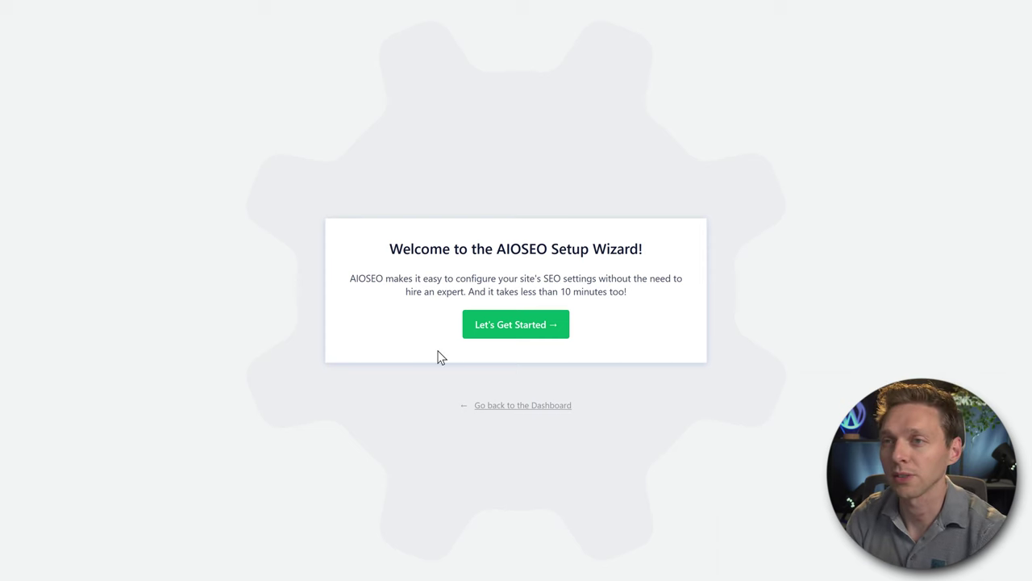
click(531, 333)
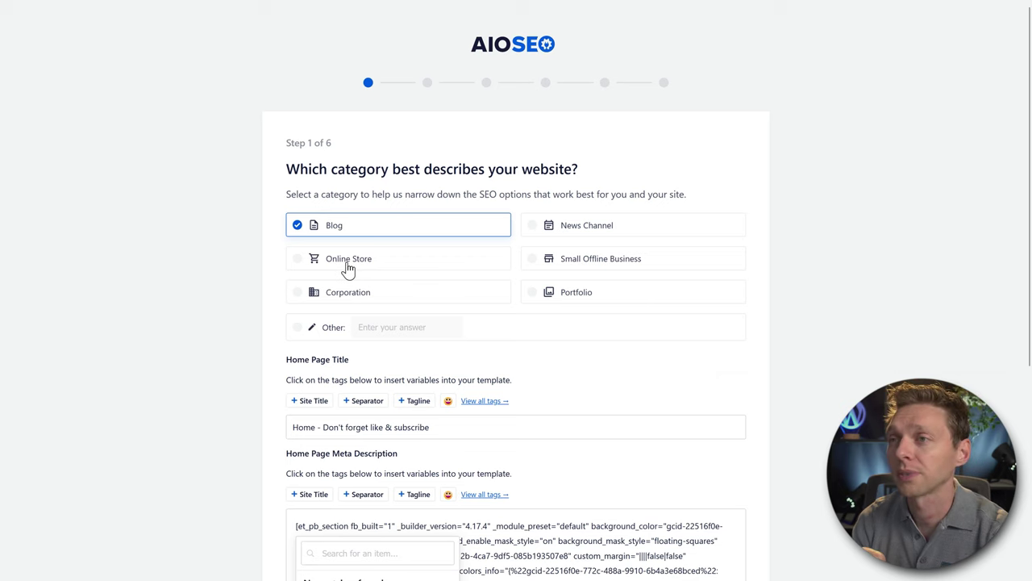
Try Other with "Circus" as the website category, and settle on Small Offline Business
click(560, 298)
click(585, 269)
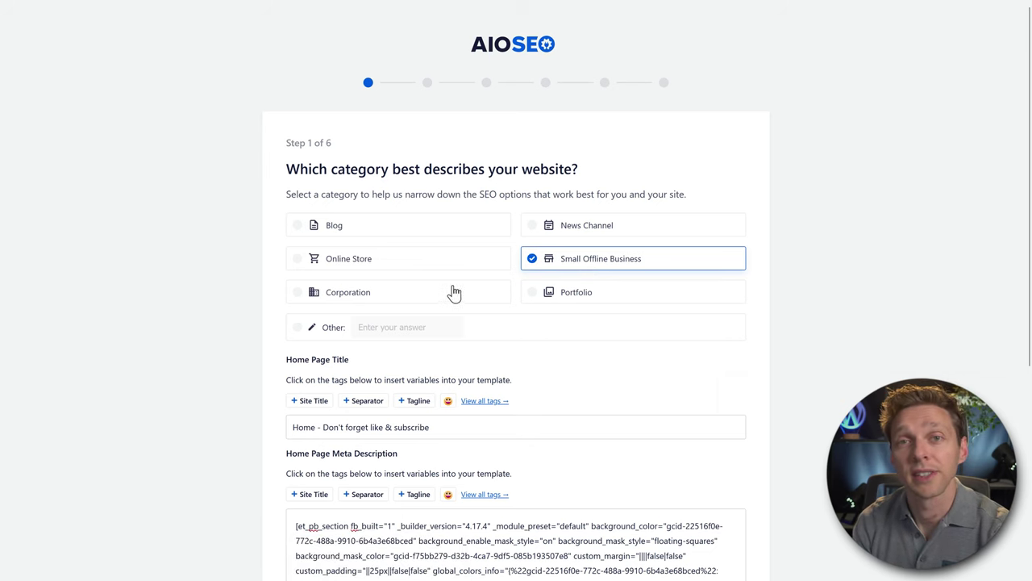
click(299, 329)
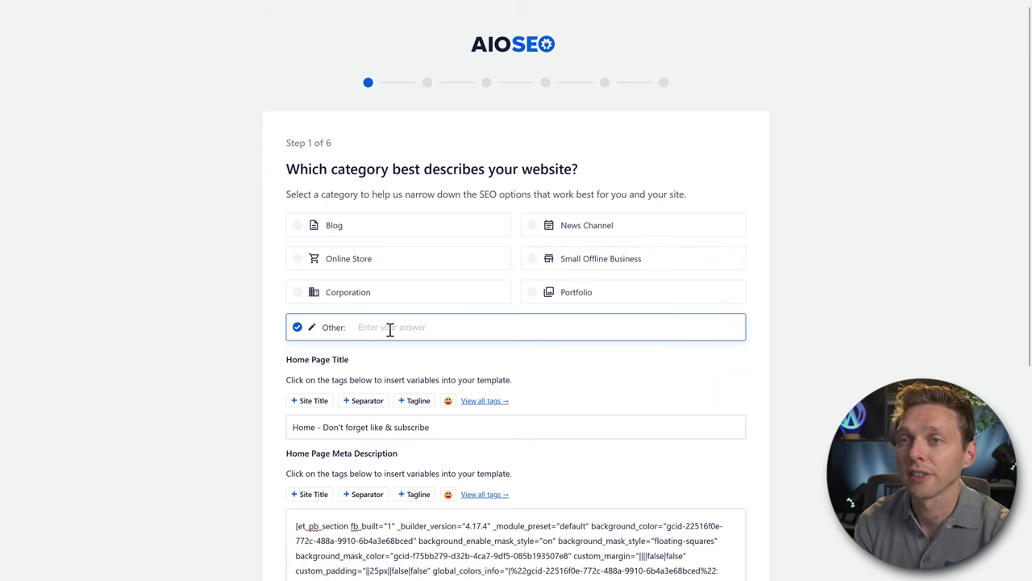
text(Circus)
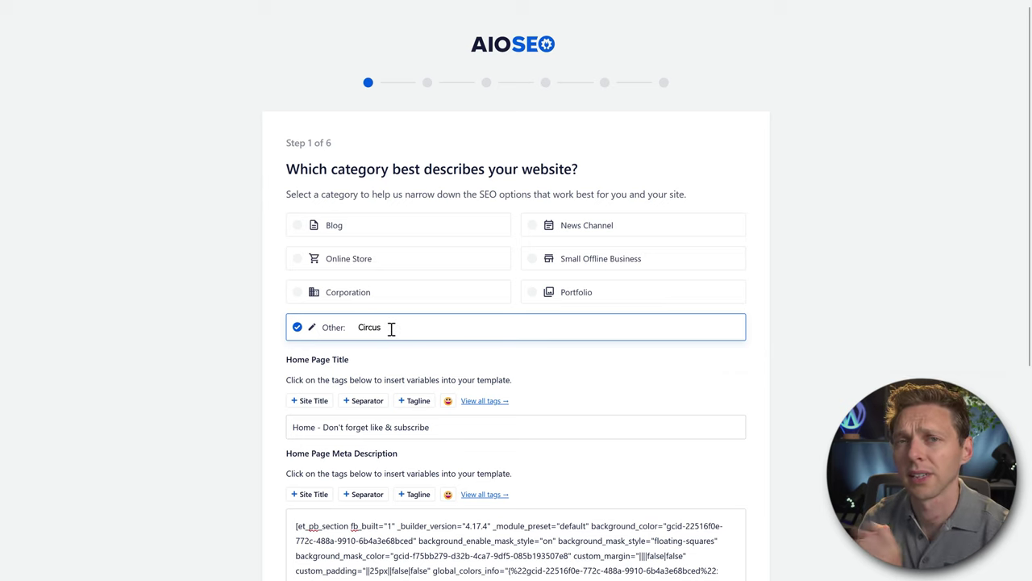
click(535, 268)
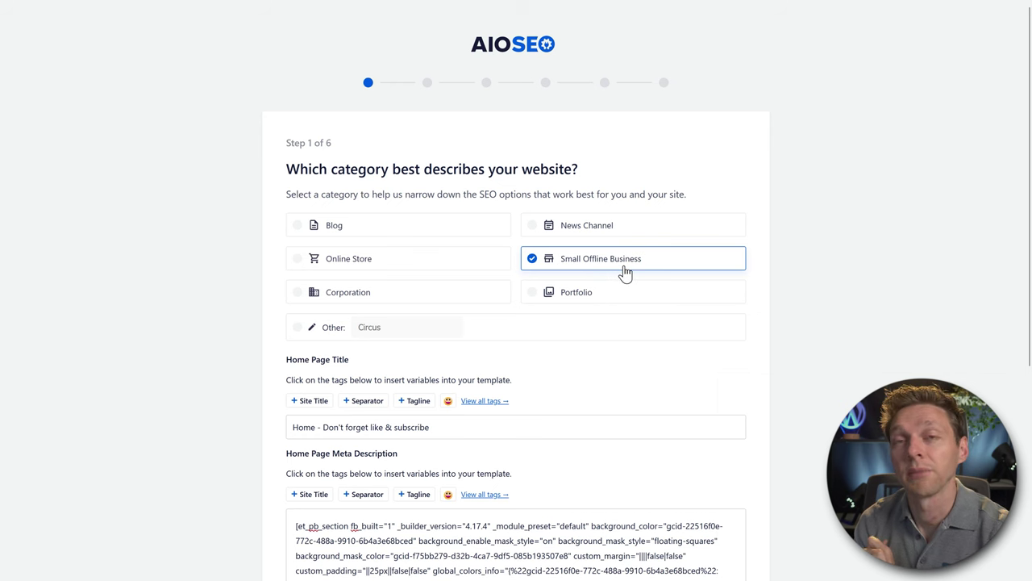
Set the home page title to "Orangefit | Plant-based health lifestyle products"
middle_click(794, 298)
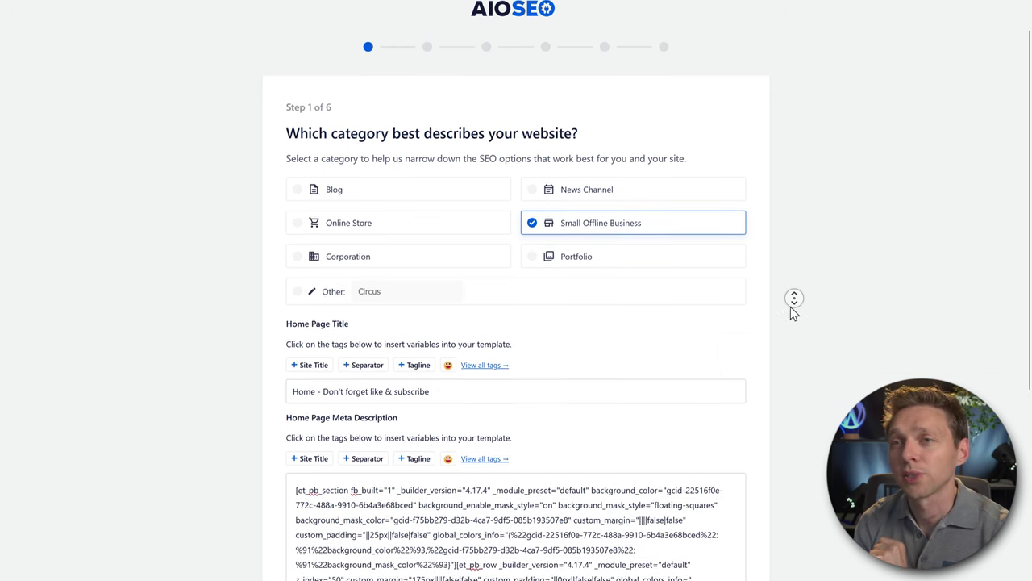
click(788, 310)
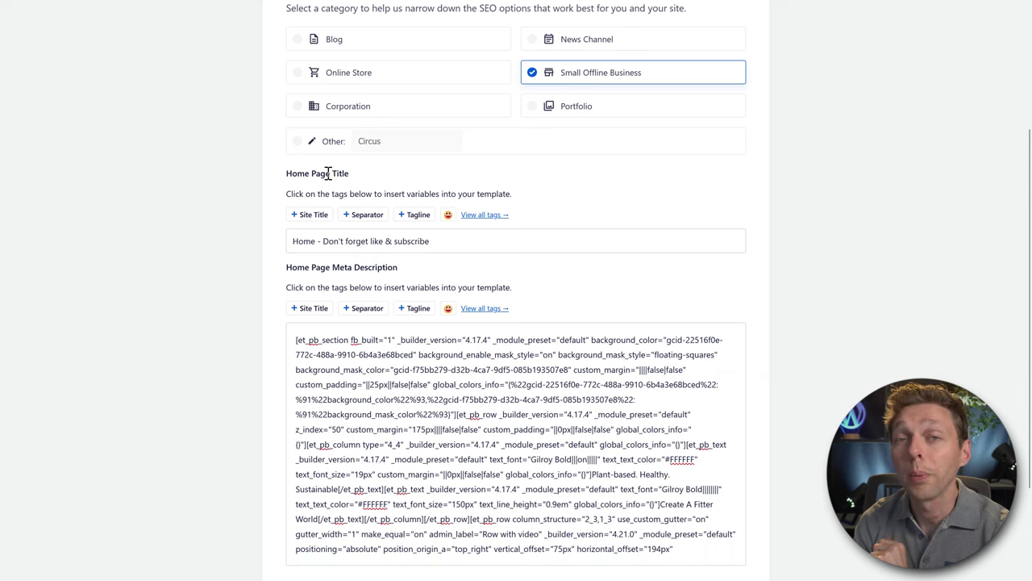
click(479, 242)
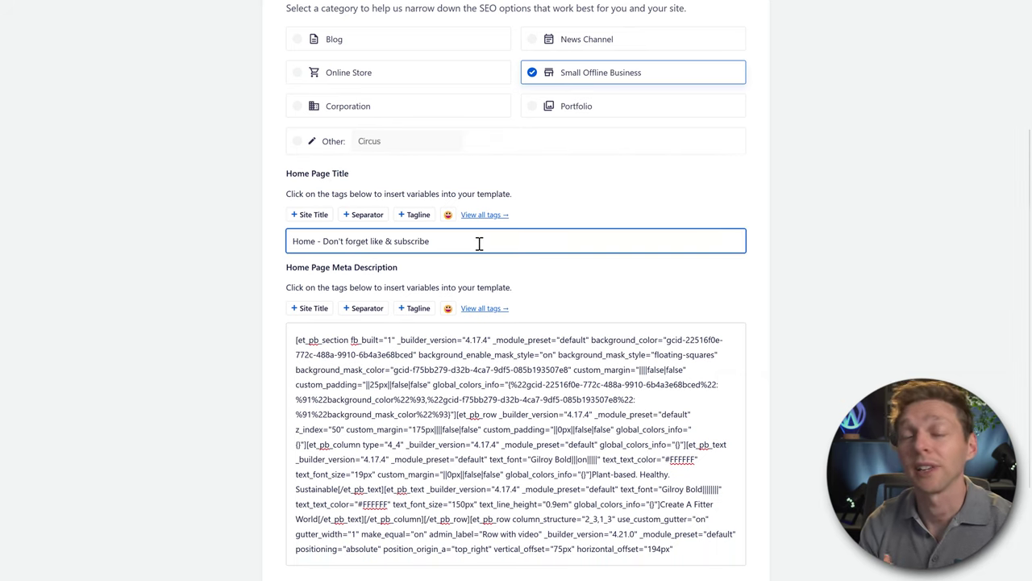
drag(398, 267, 302, 267)
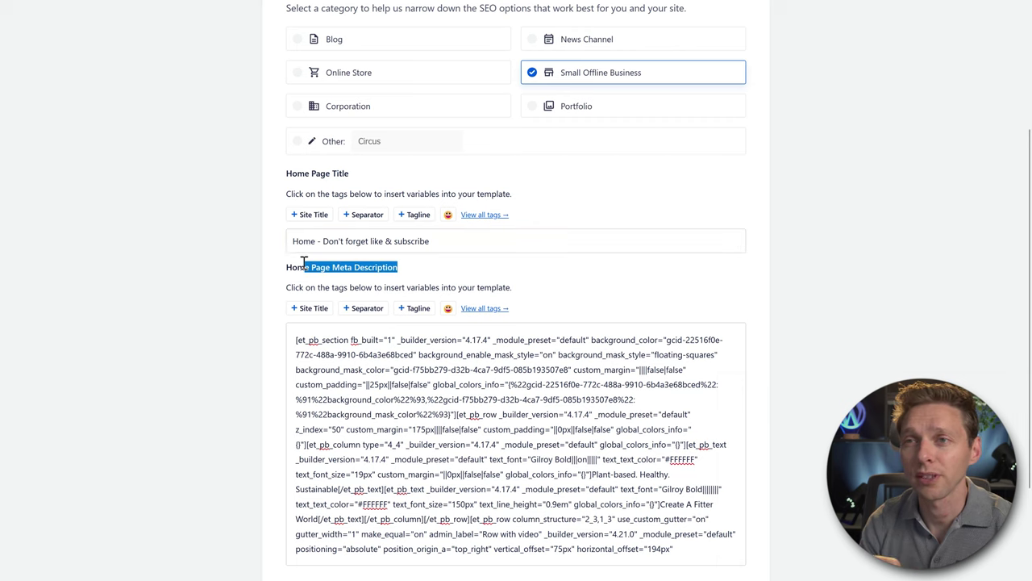
triple_click(334, 171)
click(373, 175)
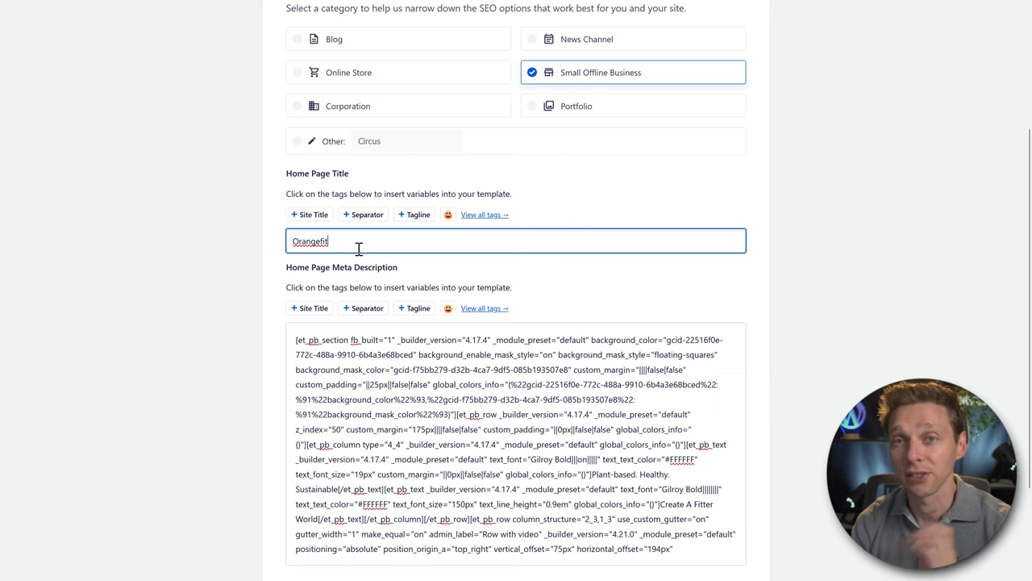
double_click(365, 244)
click(383, 244)
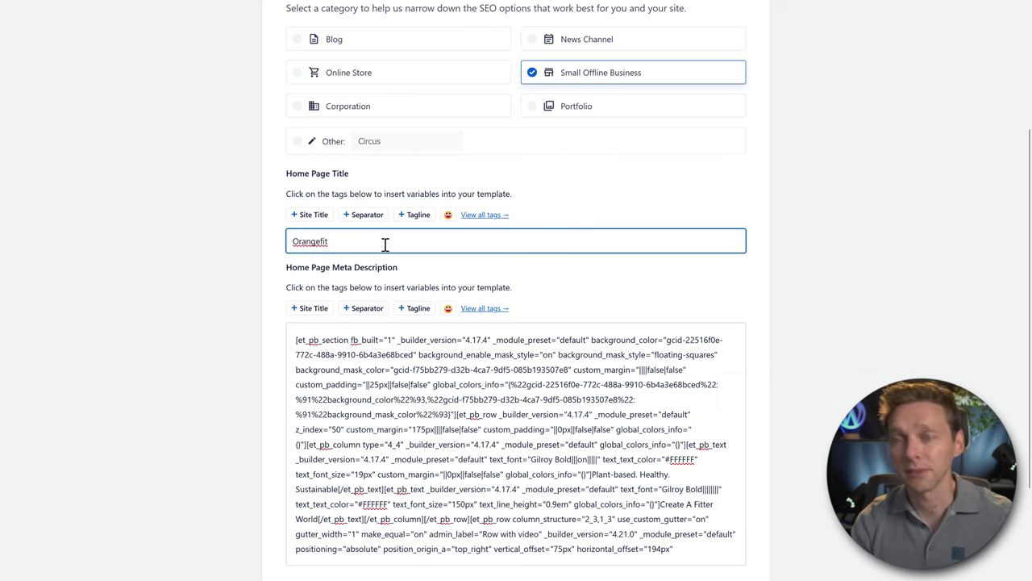
text(|)
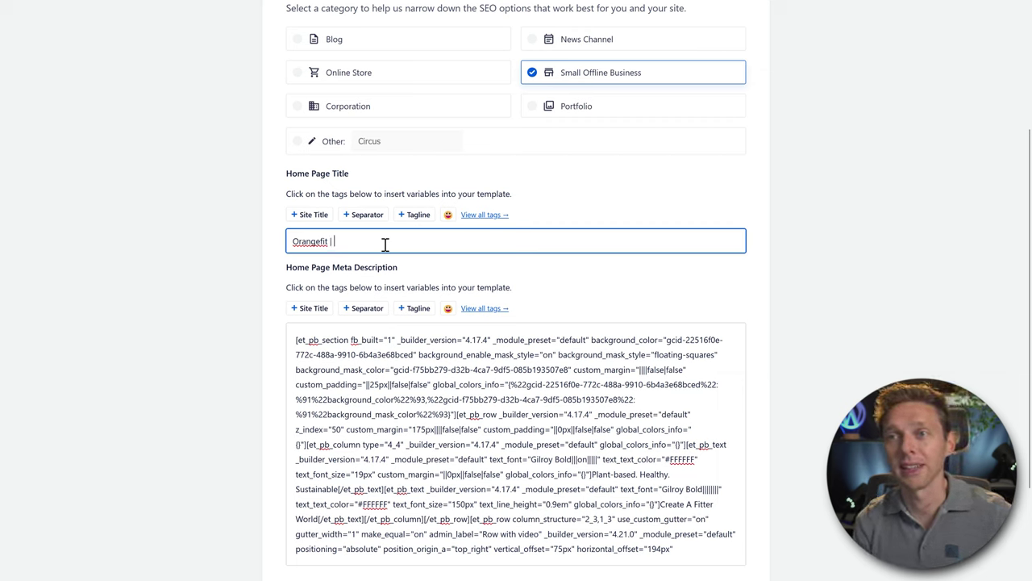
key(BackSpace)
text(-)
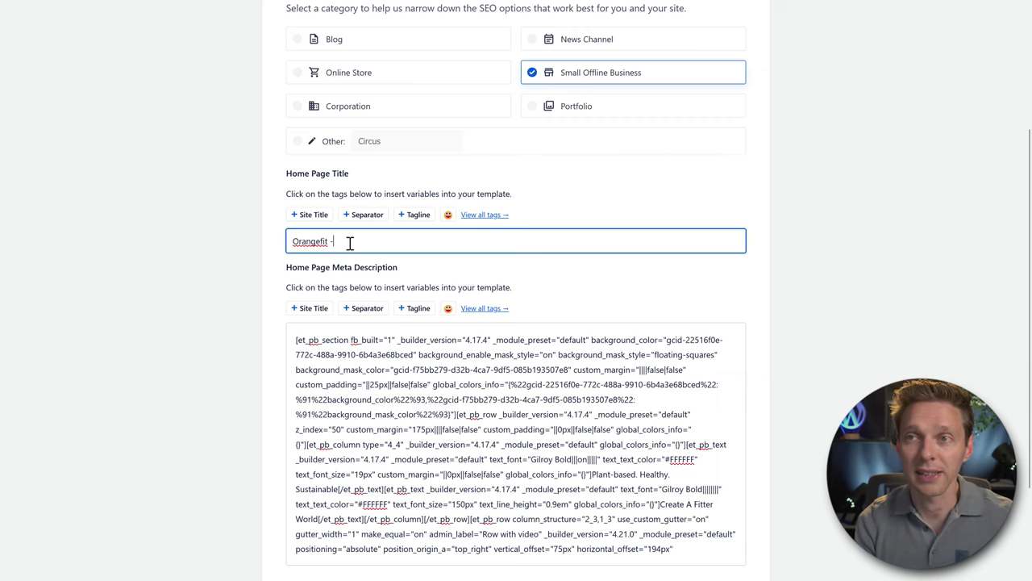
key(BackSpace)
text(|)
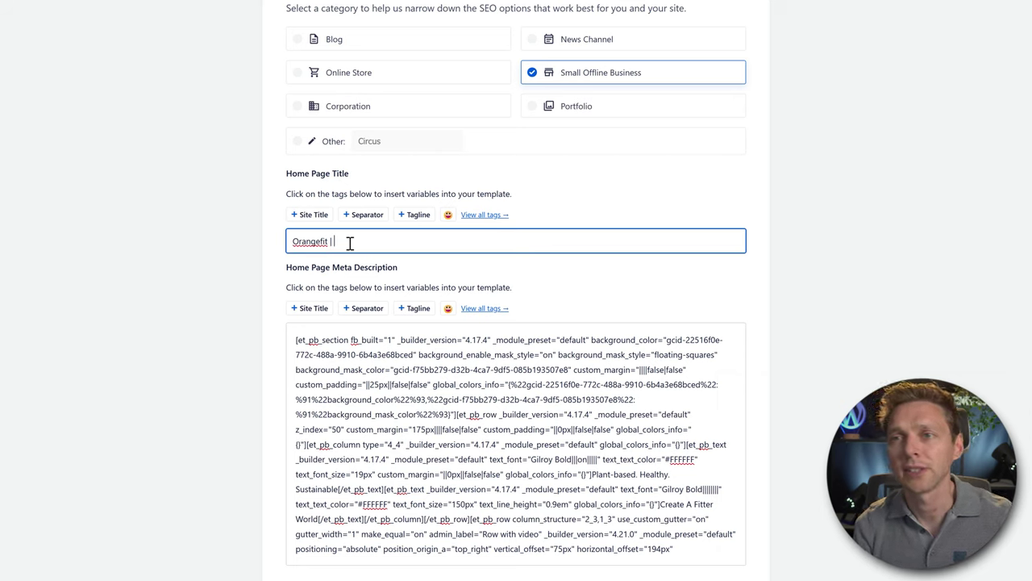
text(Plant-based health lifestyle products)
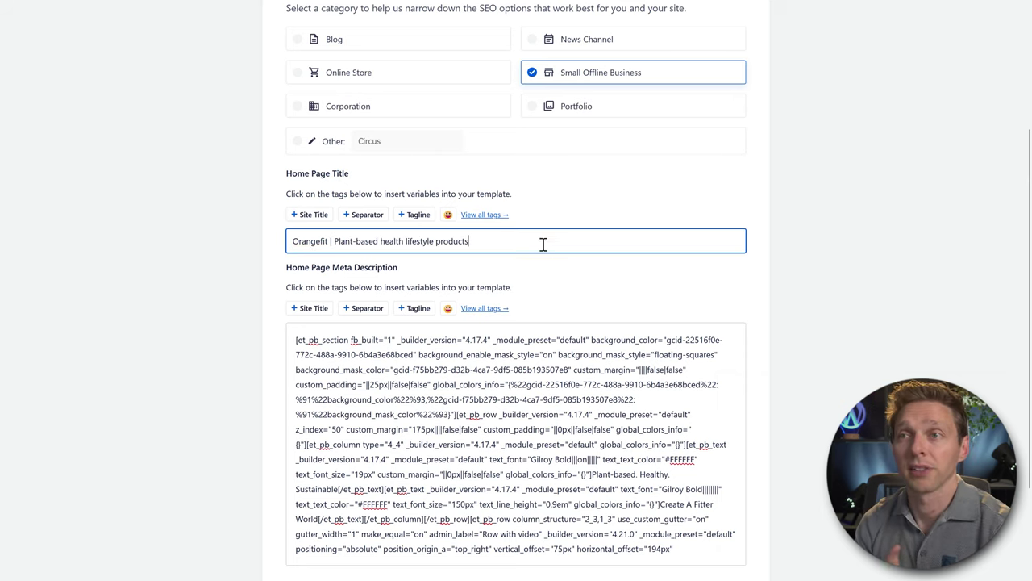
Replace the home page meta description with "Our plant-based protein is the best tasting and cleanest vegan protein in the world…", ending "you won't be disappointed!"
middle_click(681, 187)
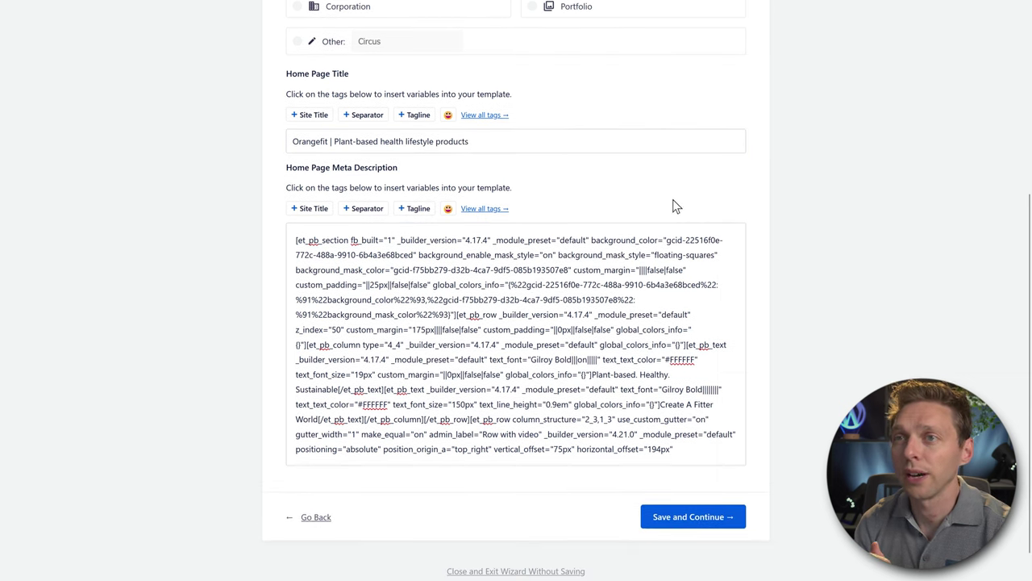
triple_click(420, 295)
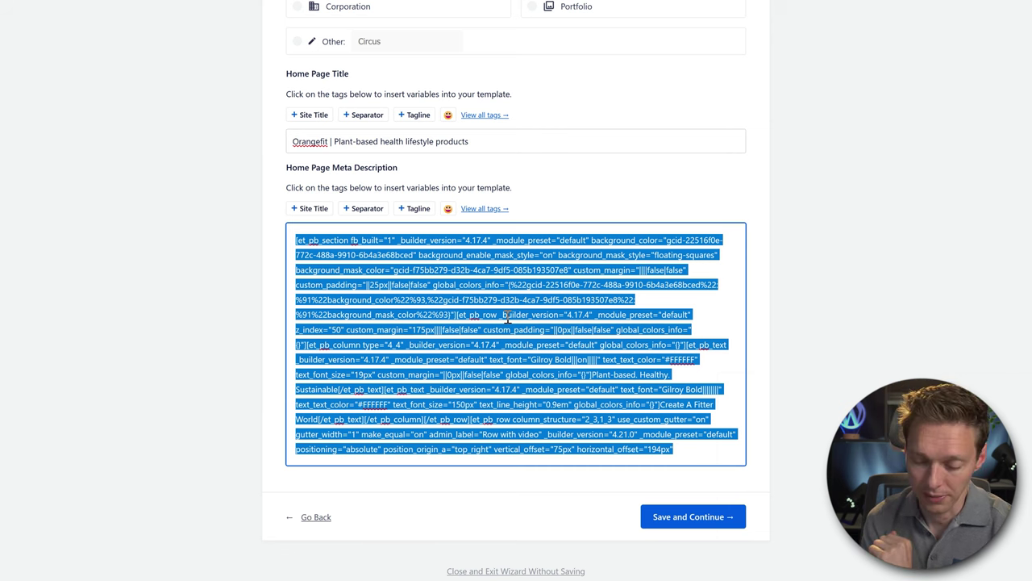
key(BackSpace)
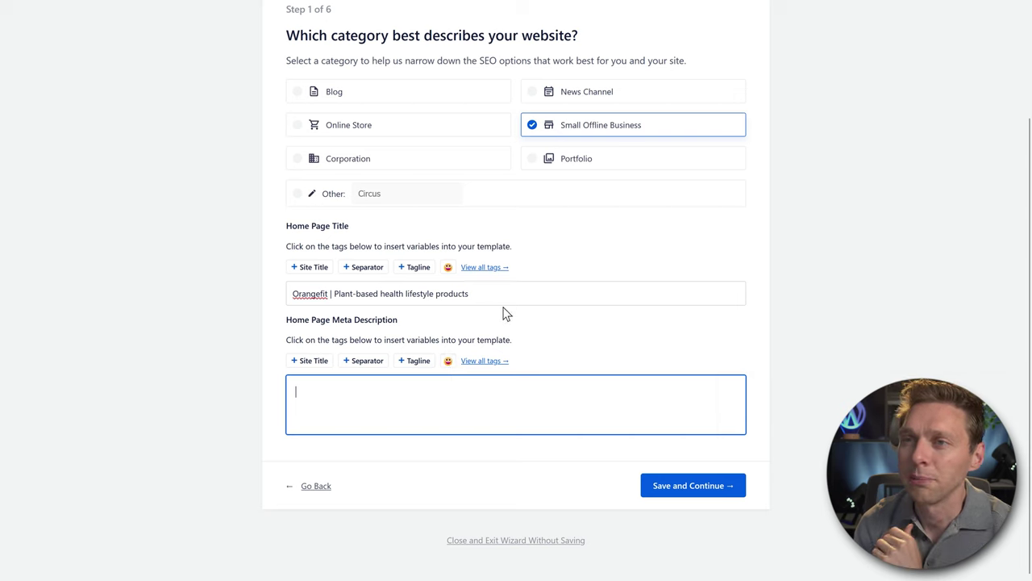
click(570, 299)
drag(570, 299, 301, 327)
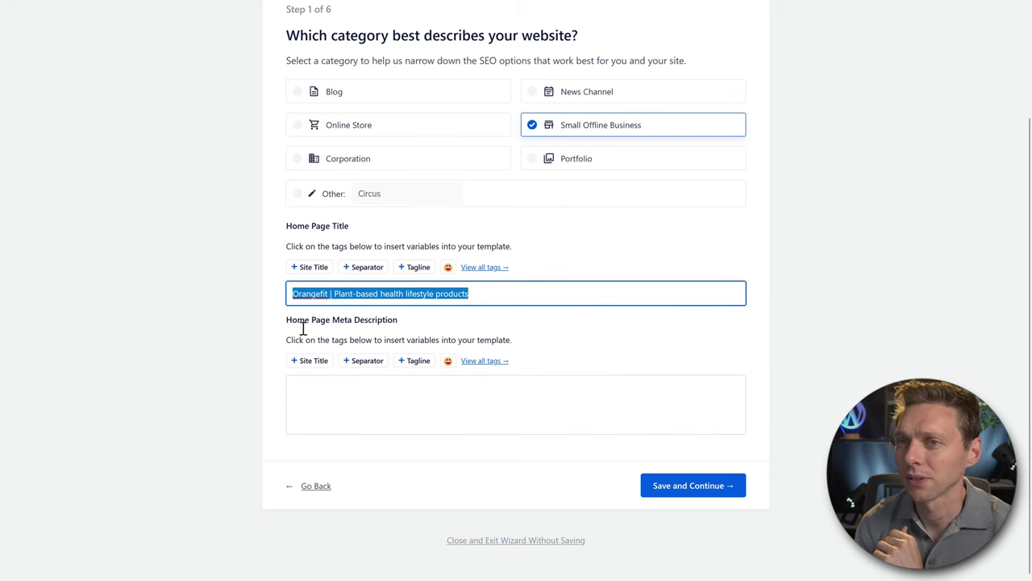
click(417, 416)
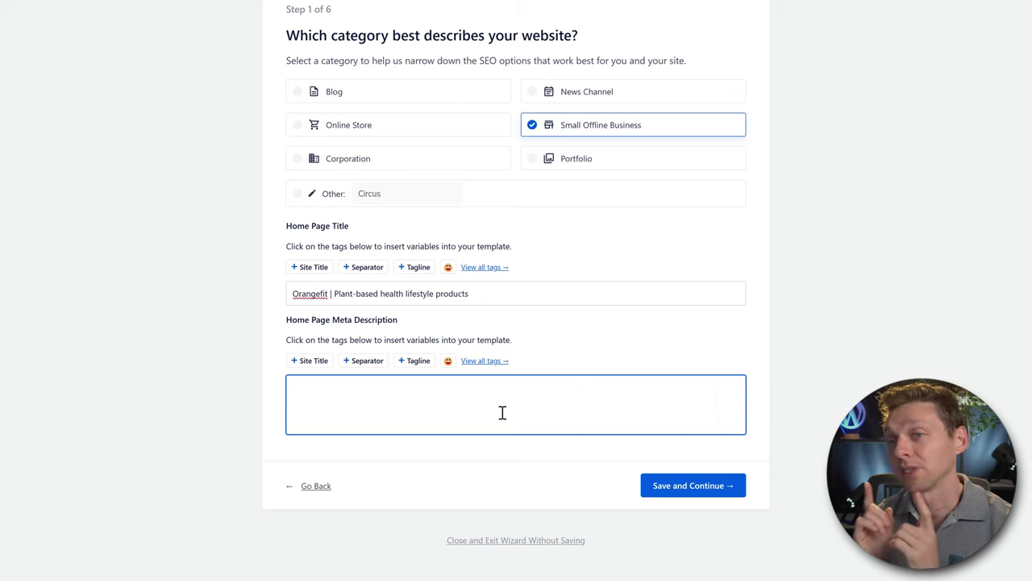
text(Our plant-based protein is the best tasting and cleanest vegan protein in the world, created from all kind of plants and vegetable . Try us out, you won't be disappointed!)
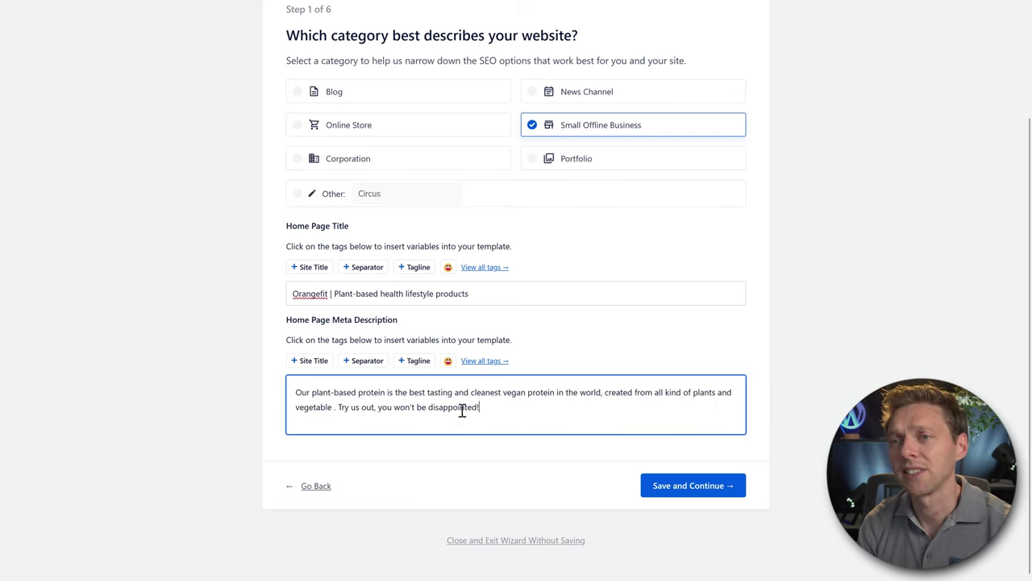
Save the website category, home page title and meta description, and continue to the additional site information
drag(482, 408, 282, 390)
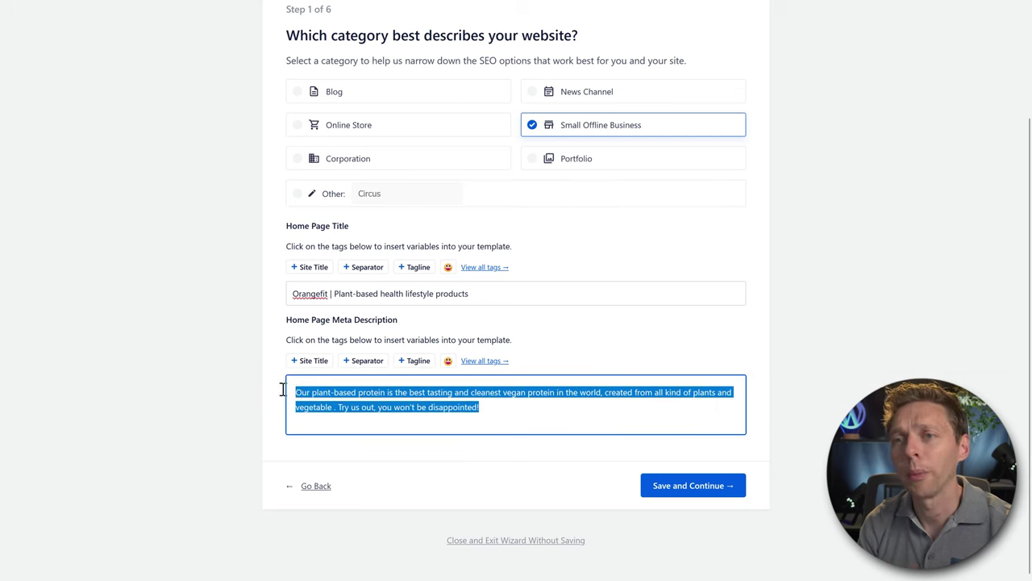
click(493, 404)
drag(525, 410, 293, 392)
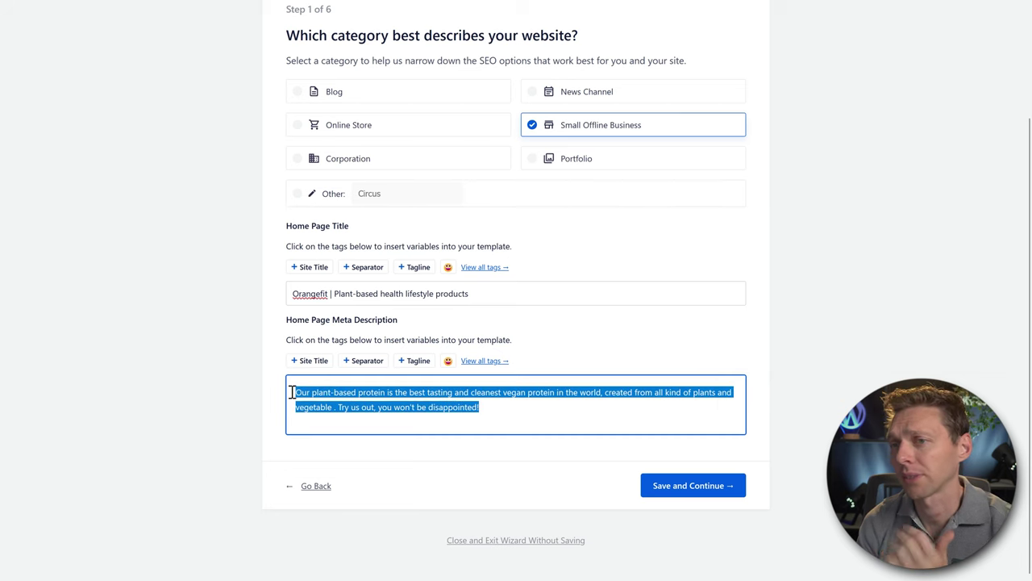
click(427, 408)
click(511, 405)
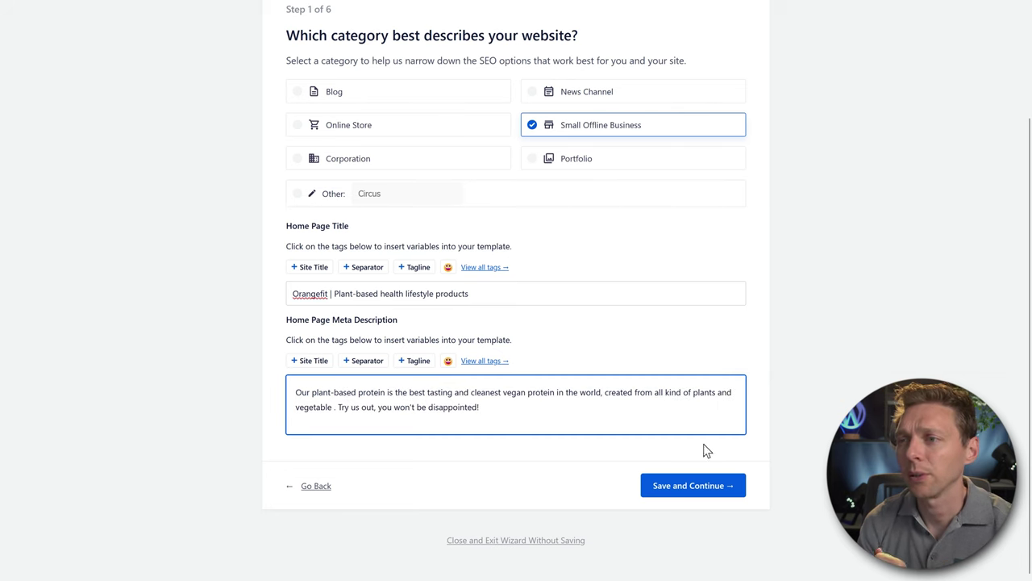
click(690, 487)
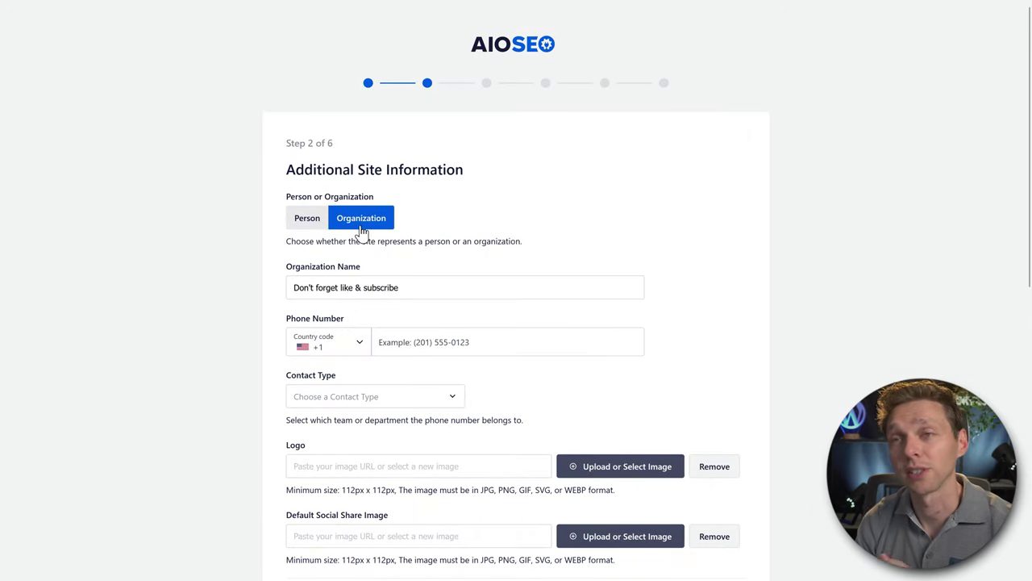
Set the organization name to Orangefit, enter the organization's phone number and choose Customer Support as its contact type
drag(431, 290, 291, 289)
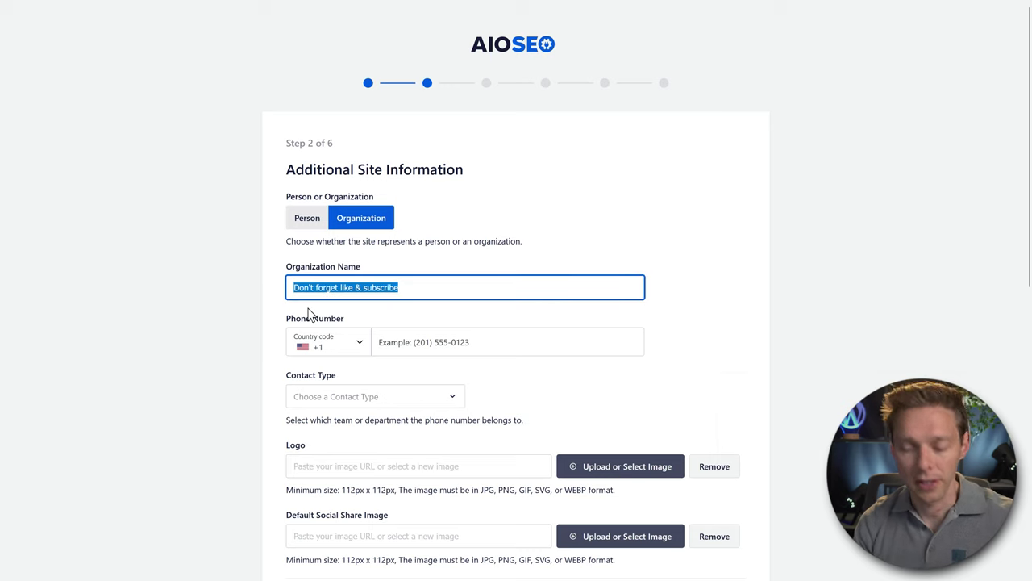
text(Orangefit)
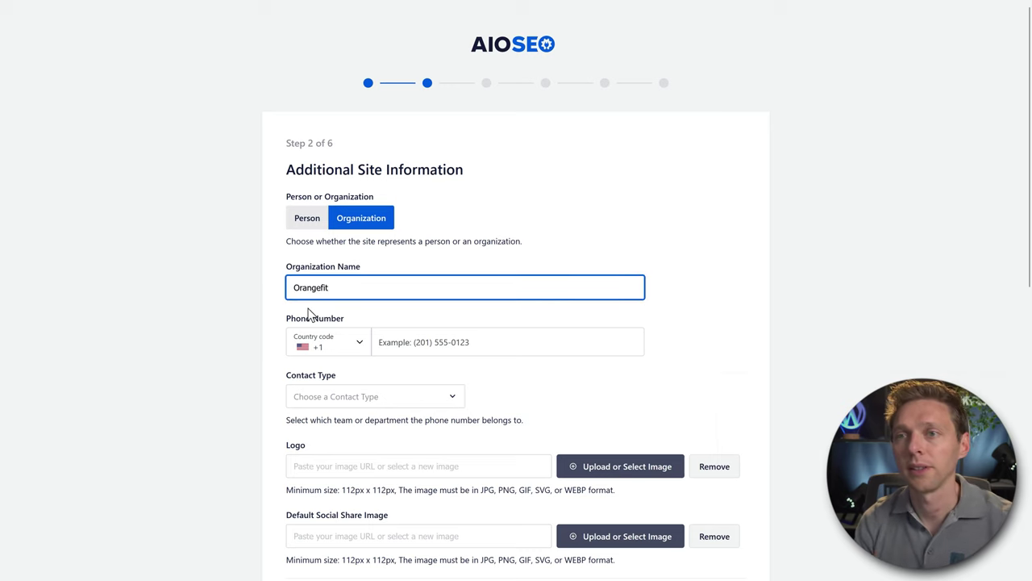
click(358, 352)
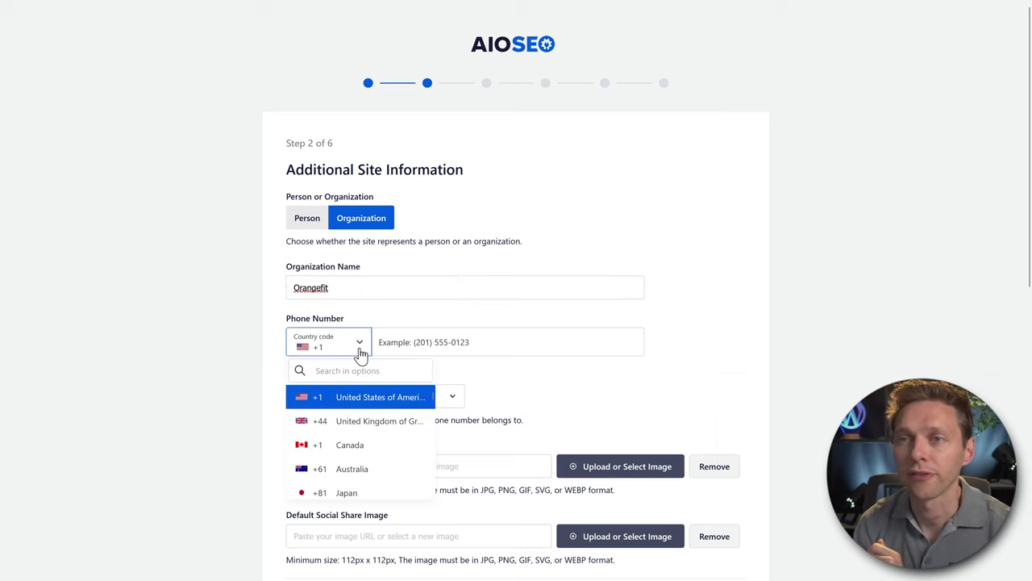
click(414, 343)
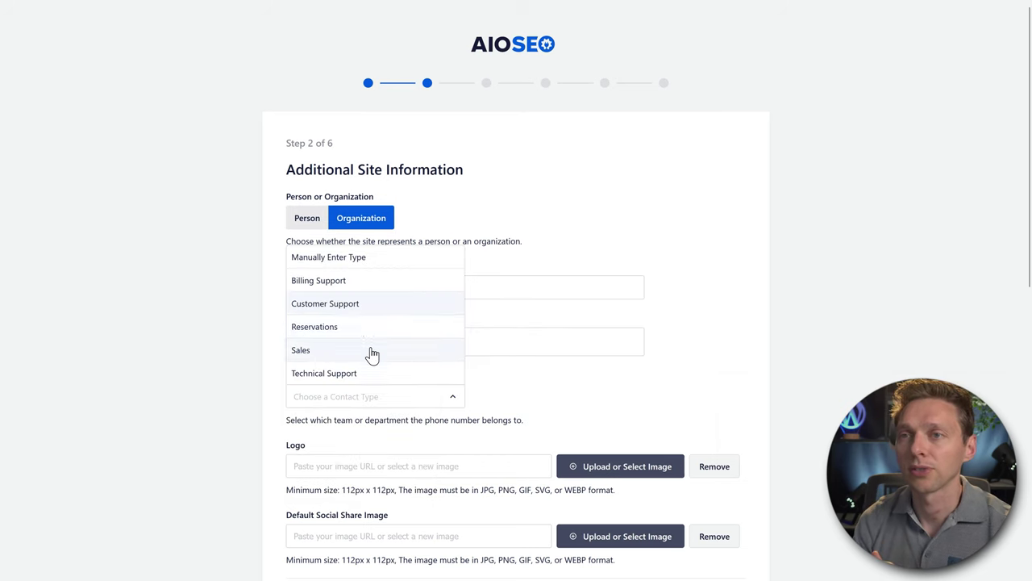
click(342, 303)
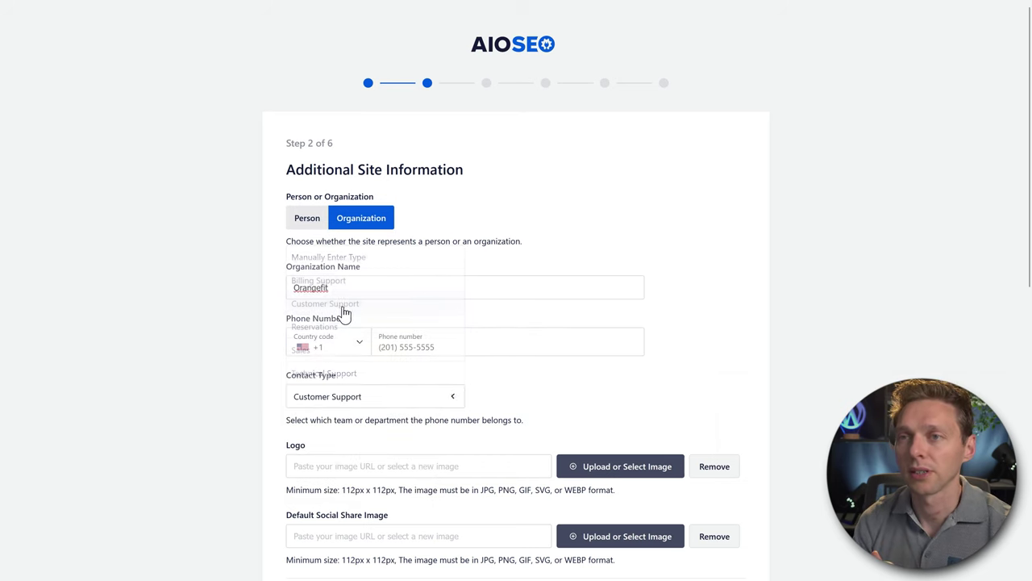
Set the organization logo to Orangefit-Logo-Orange.png from the media library
scroll(535, 395, down, 3)
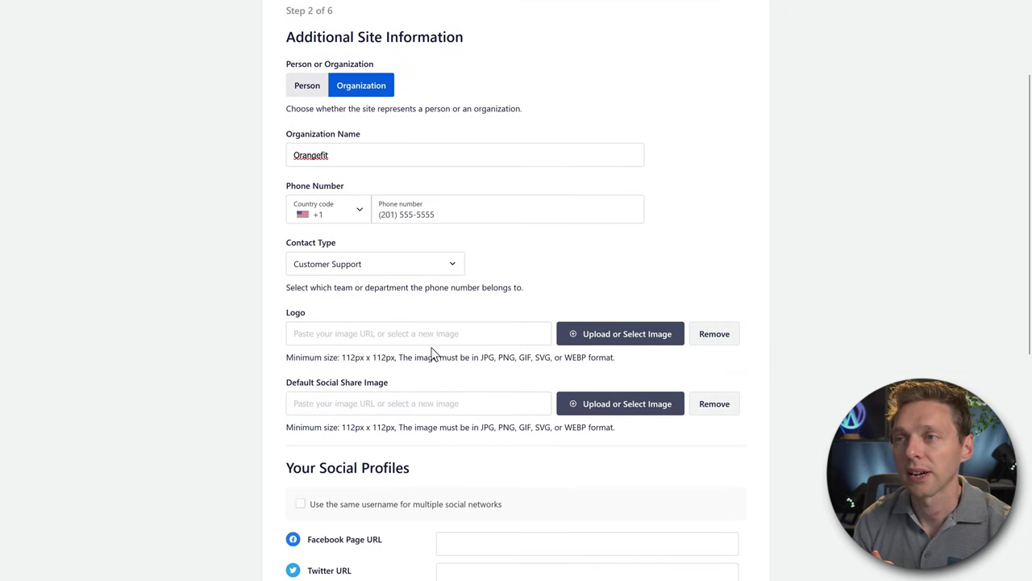
click(618, 334)
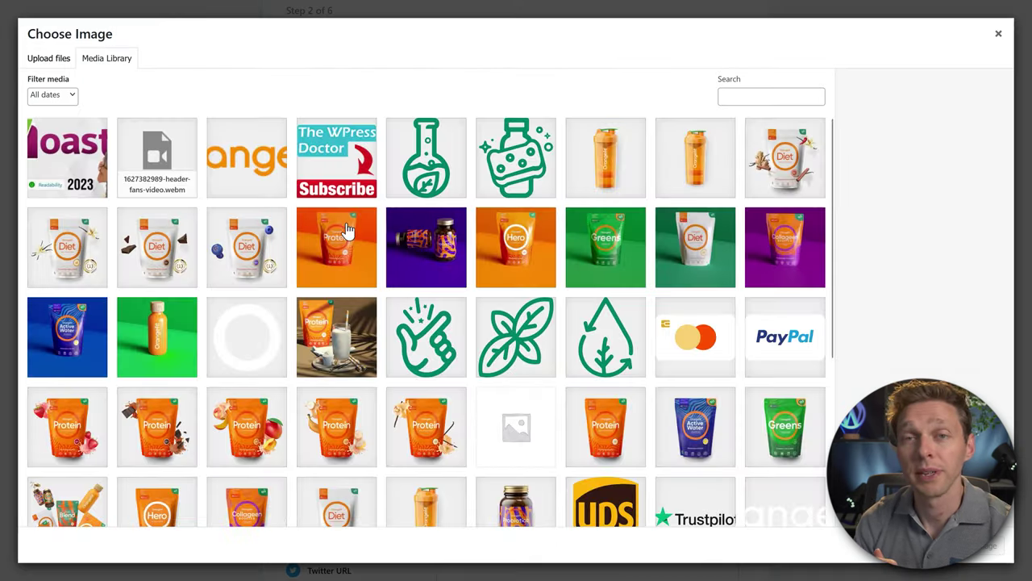
click(252, 159)
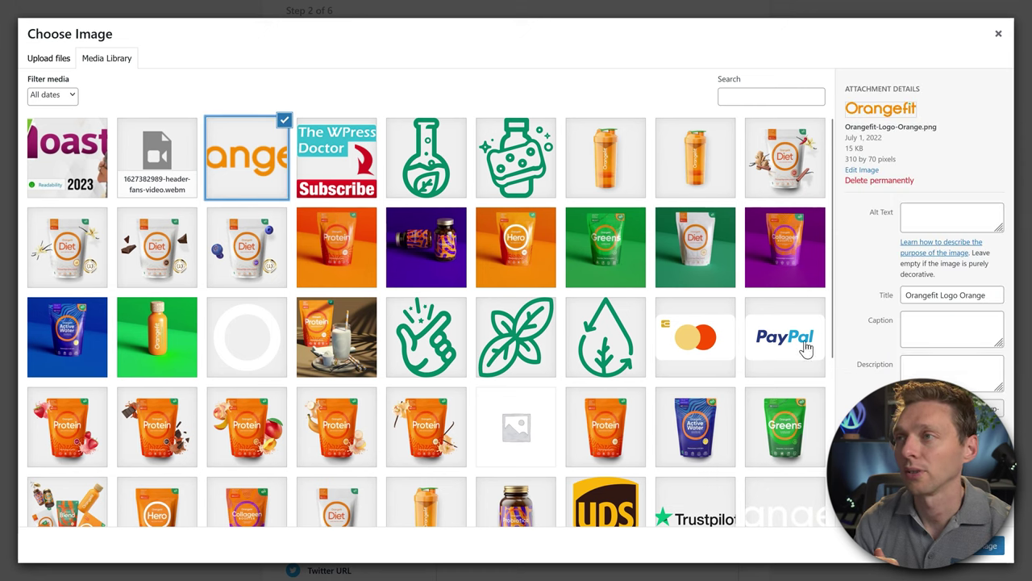
click(982, 550)
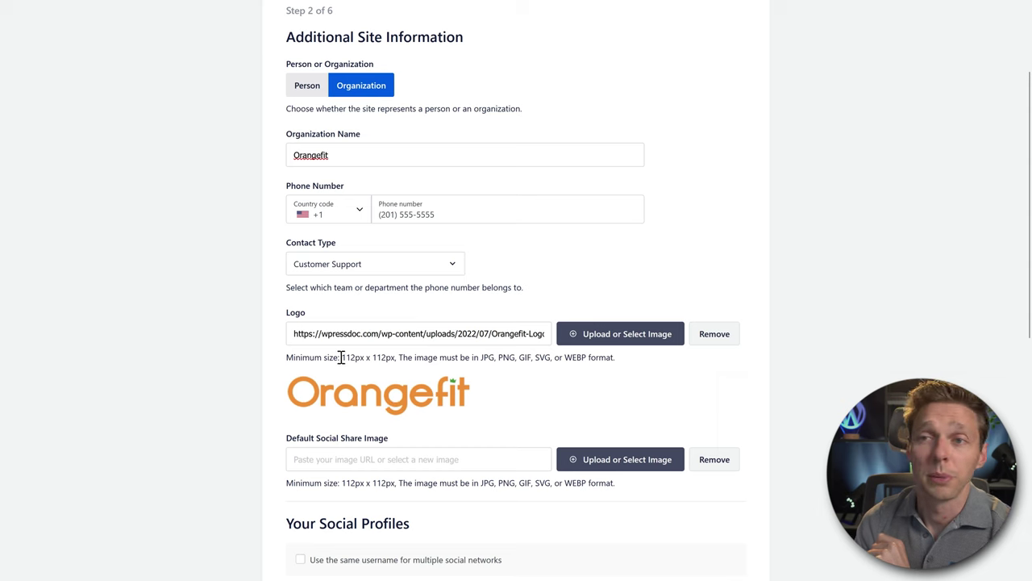
drag(341, 357, 400, 357)
click(426, 357)
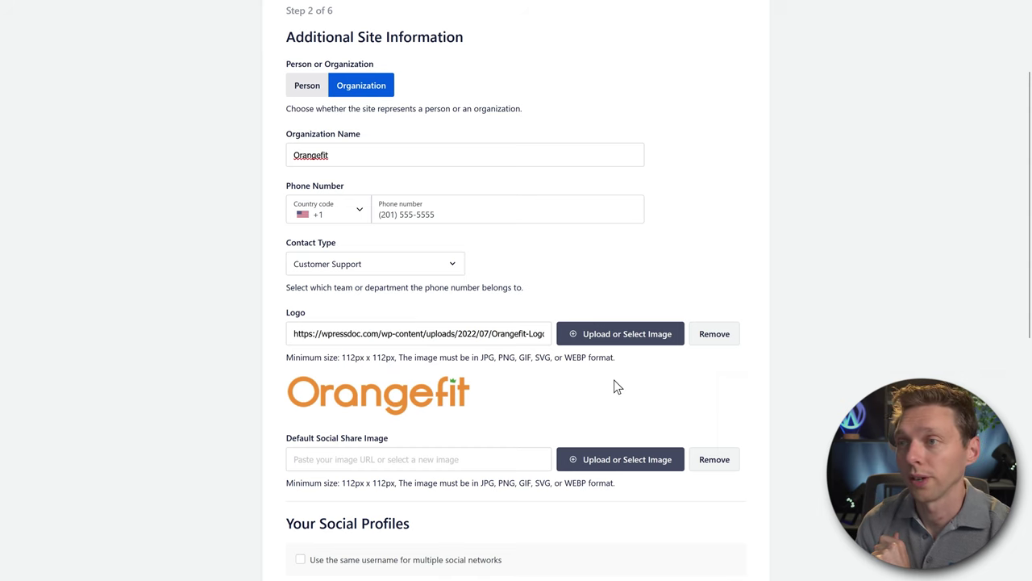
scroll(783, 364, down, 3)
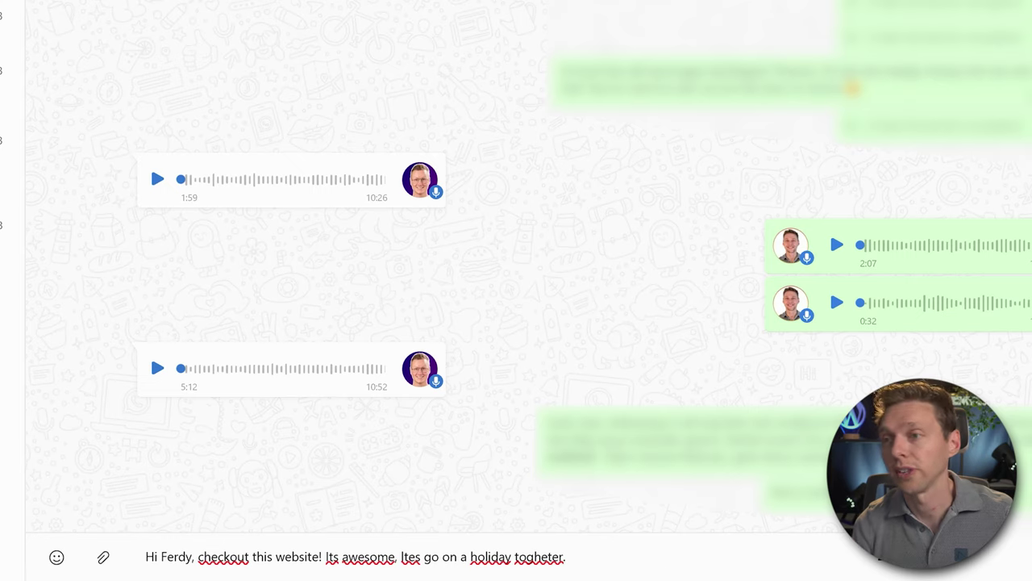
text(https://alphabetapartments.com/)
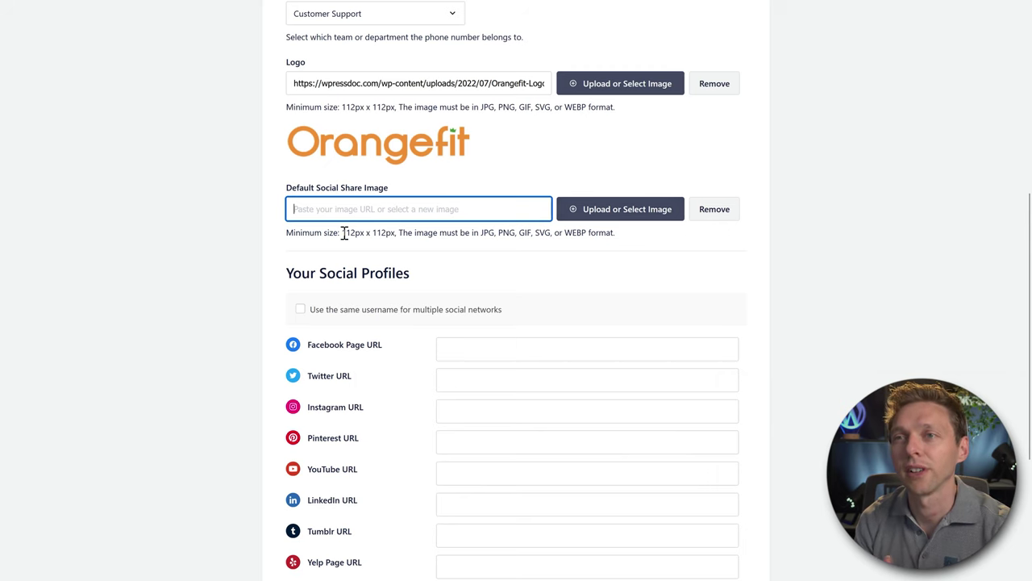
Back in the setup wizard, set the default social share image to the Orangefit product collection picture from the media library
drag(342, 232, 398, 234)
click(398, 234)
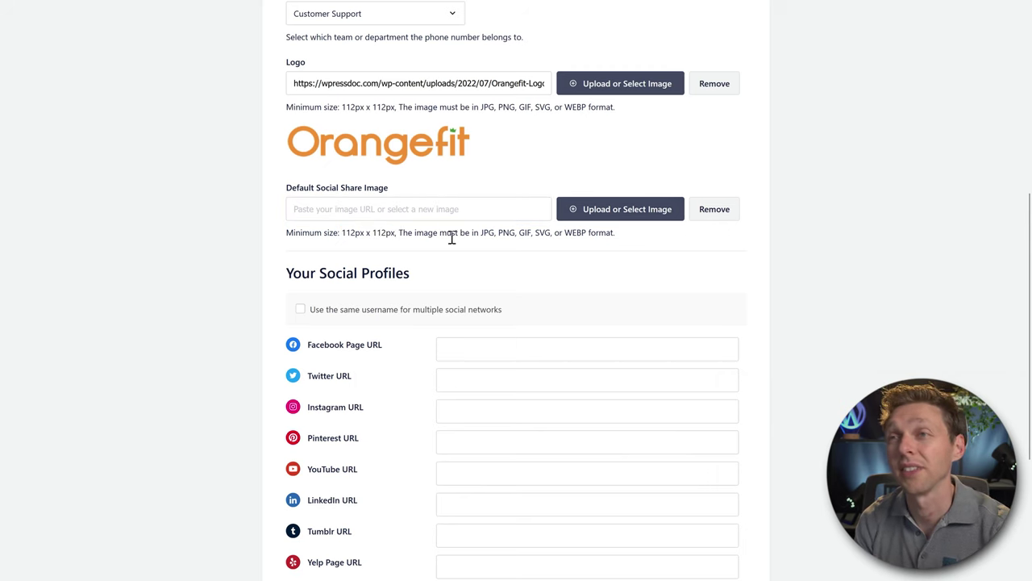
drag(342, 232, 395, 233)
click(397, 236)
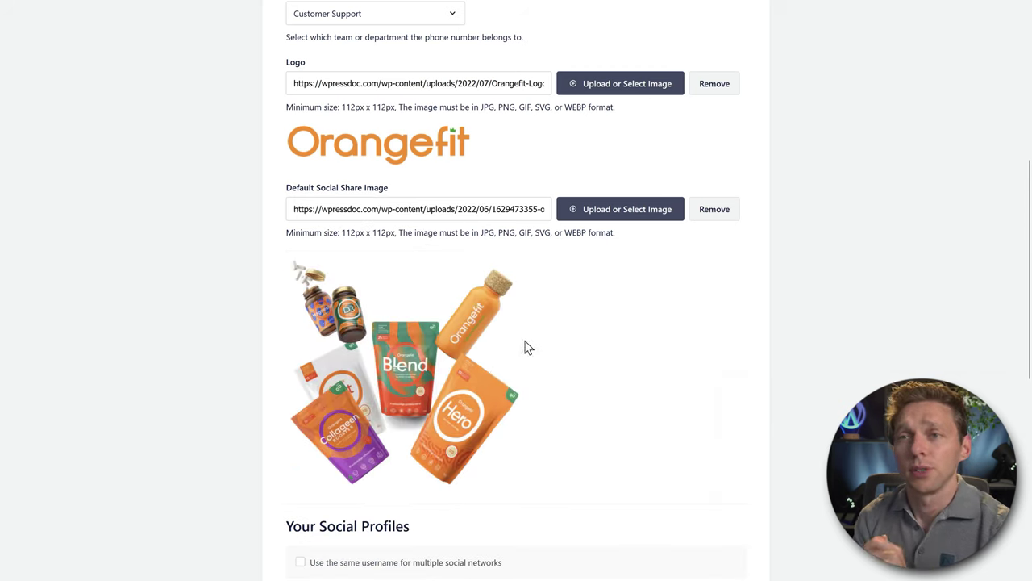
middle_click(797, 278)
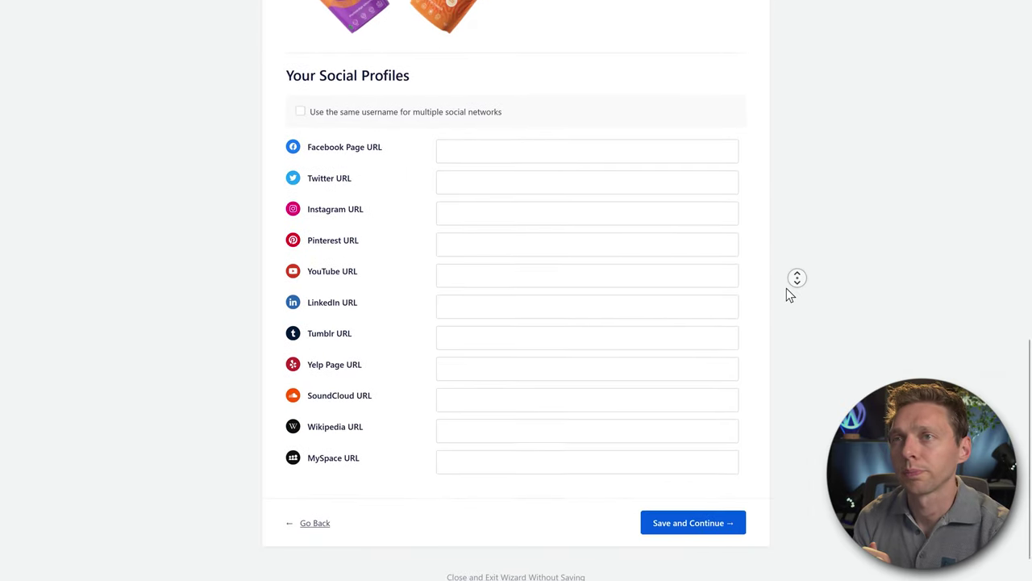
click(474, 130)
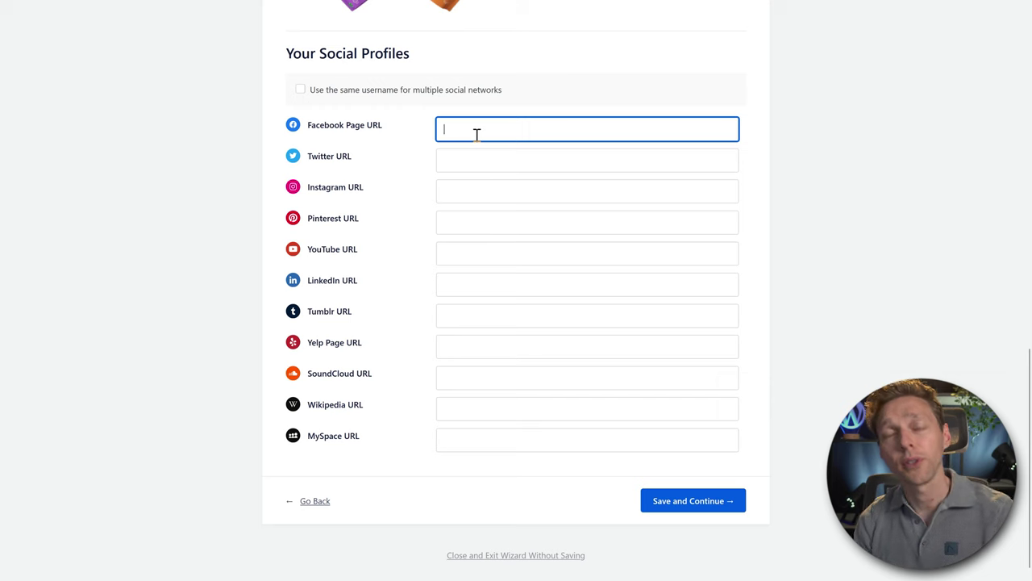
click(696, 252)
text(https://youtube.com/c/wpressdoctor/)
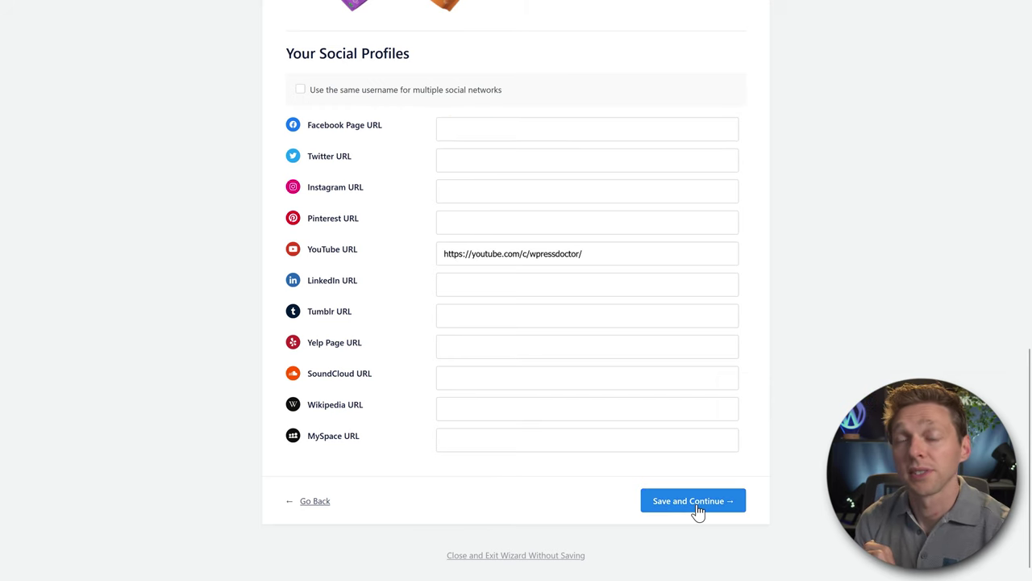
click(697, 503)
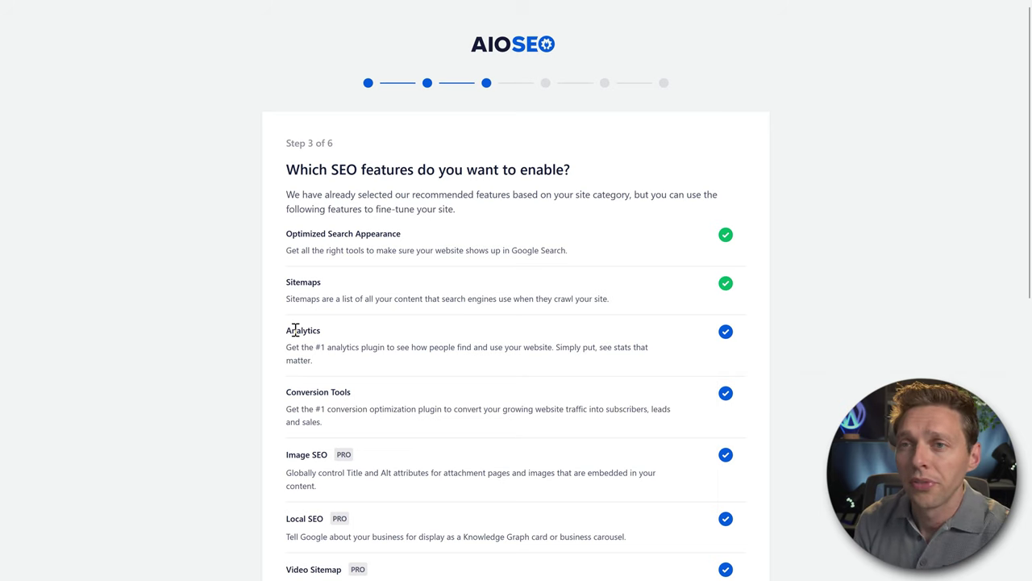
Disable the Analytics feature in the list of SEO features
drag(295, 330, 405, 349)
click(333, 348)
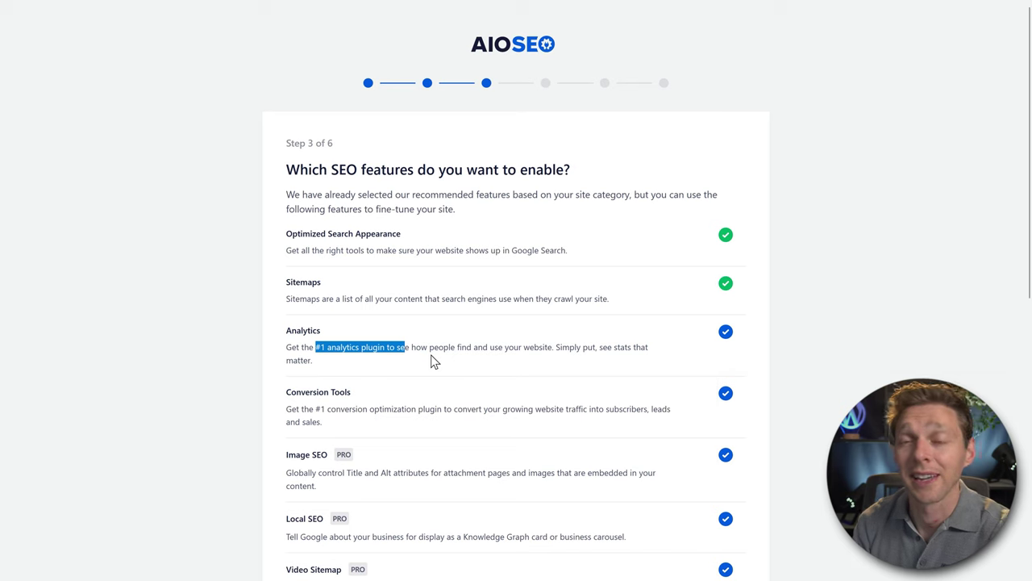
click(449, 352)
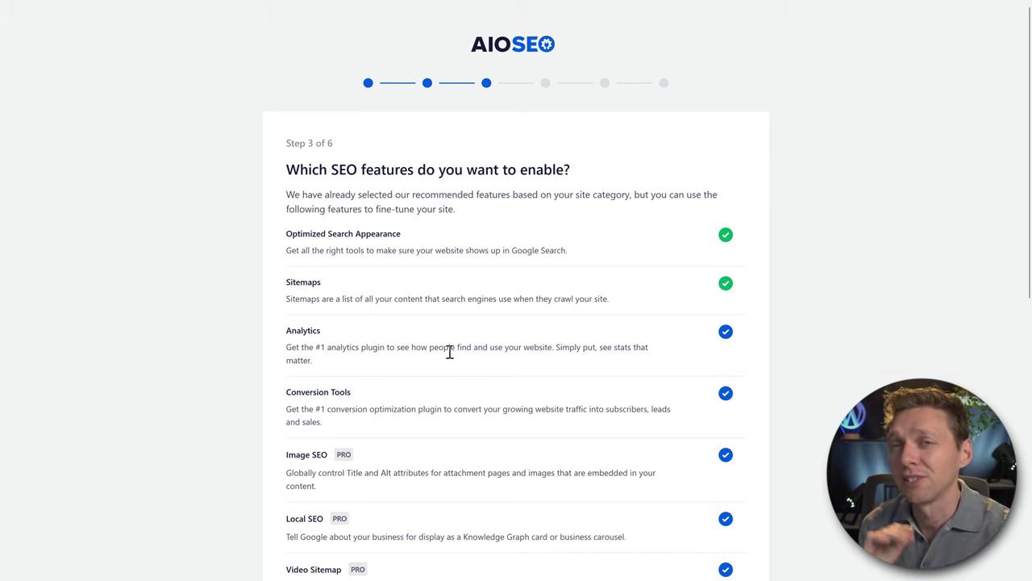
click(726, 334)
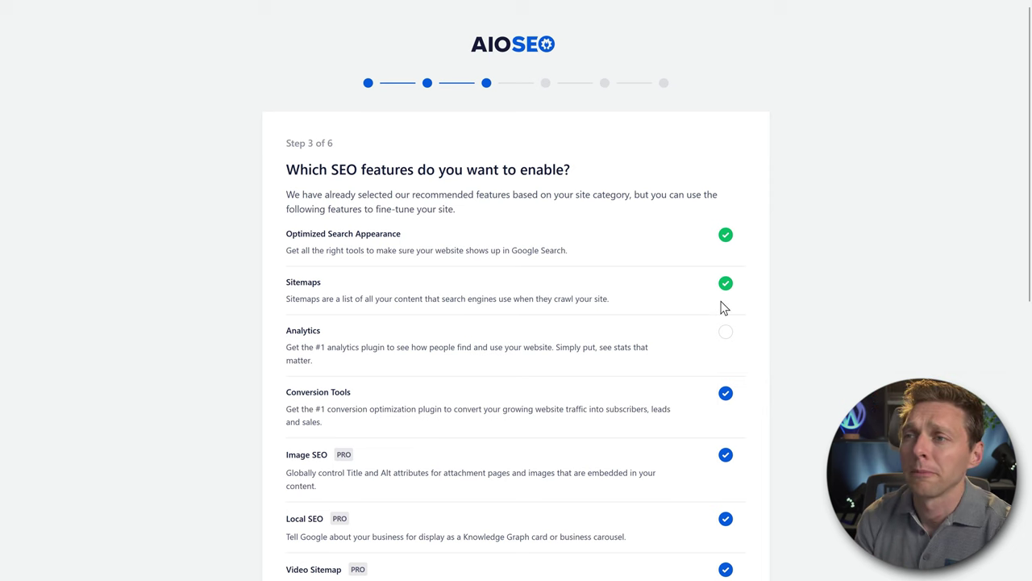
Disable the Conversion Tools feature in the list of SEO features
middle_click(761, 329)
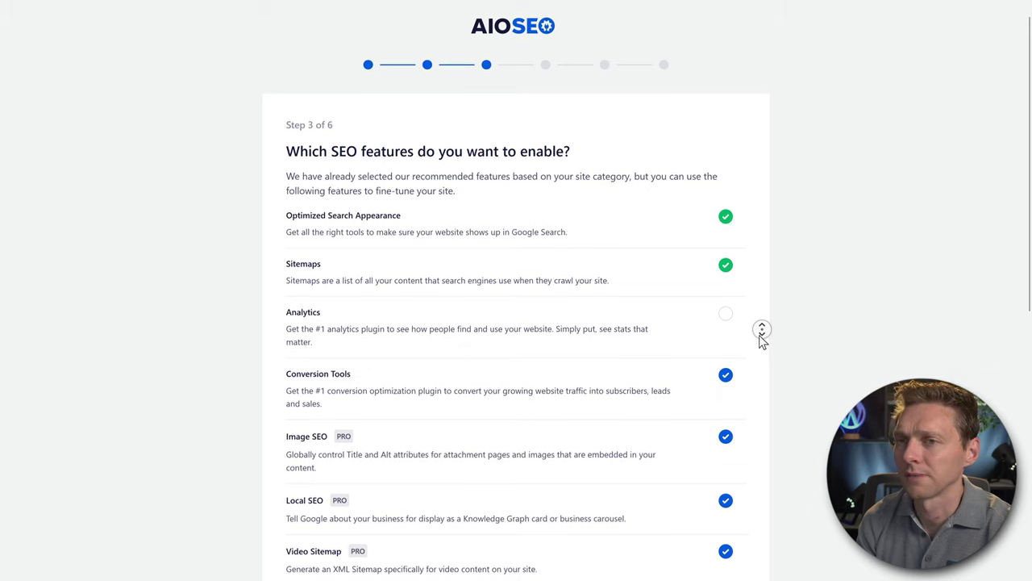
scroll(390, 272, down, 2)
drag(287, 251, 373, 279)
click(371, 279)
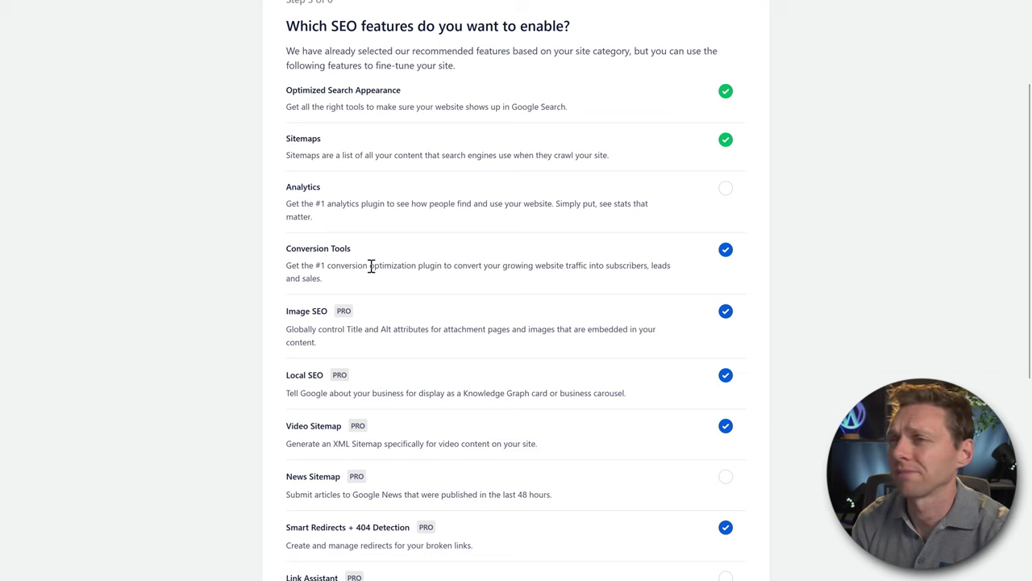
click(729, 252)
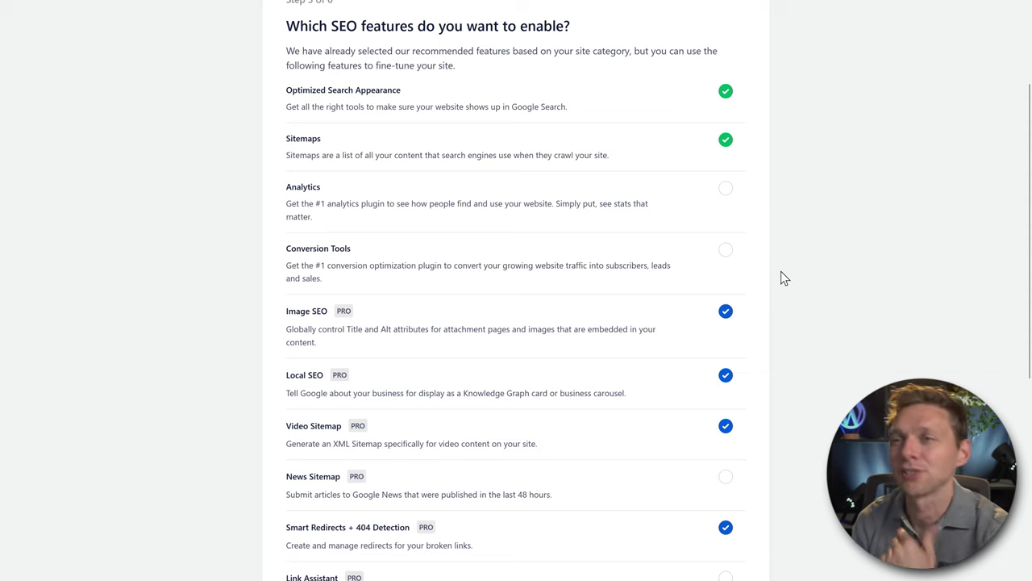
Disable all Pro features, including Image SEO, Local SEO, Video Sitemap, Smart Redirects and REST API, and save and continue to Search Appearance
middle_click(801, 217)
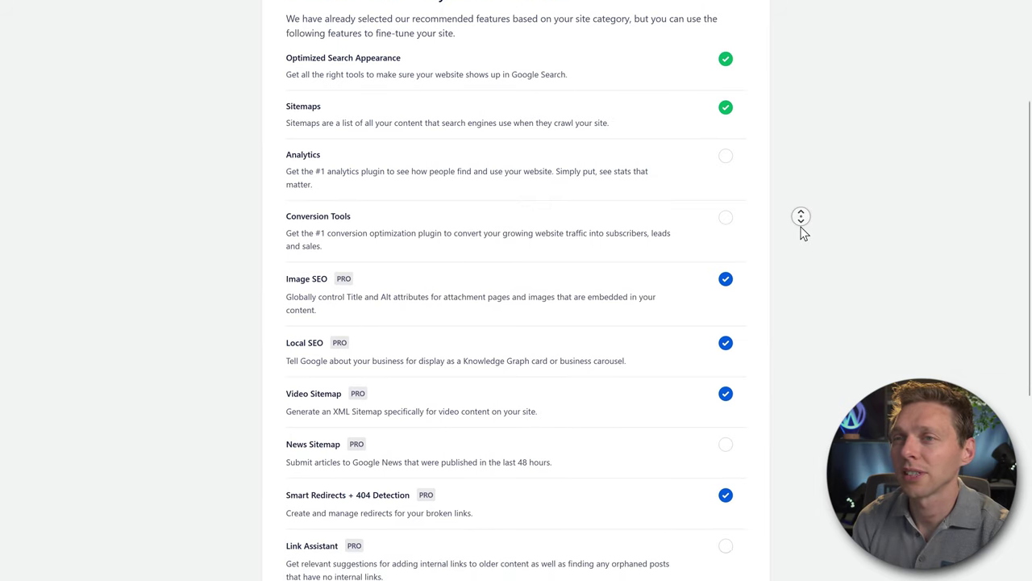
middle_click(804, 233)
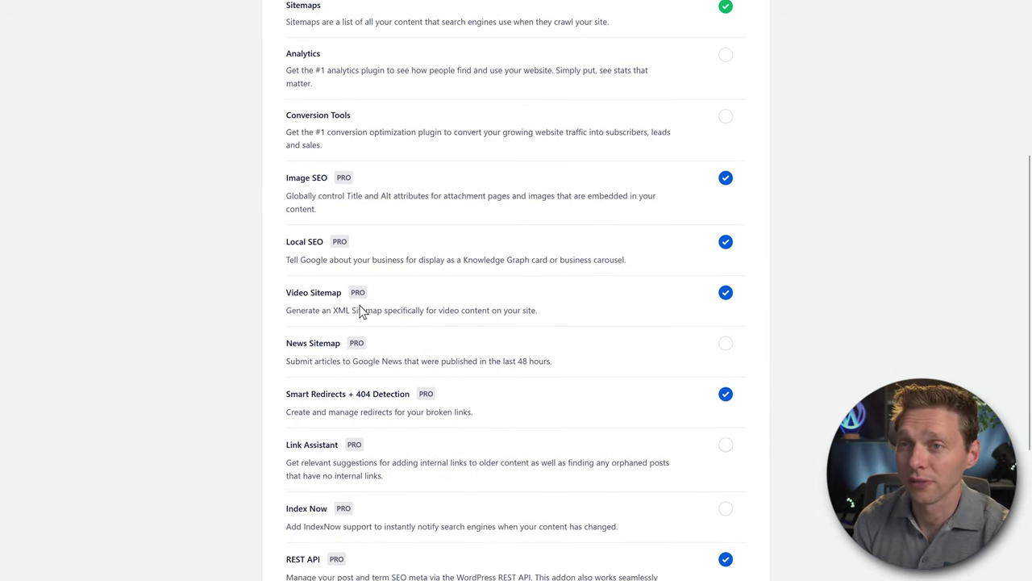
scroll(392, 447, down, 2)
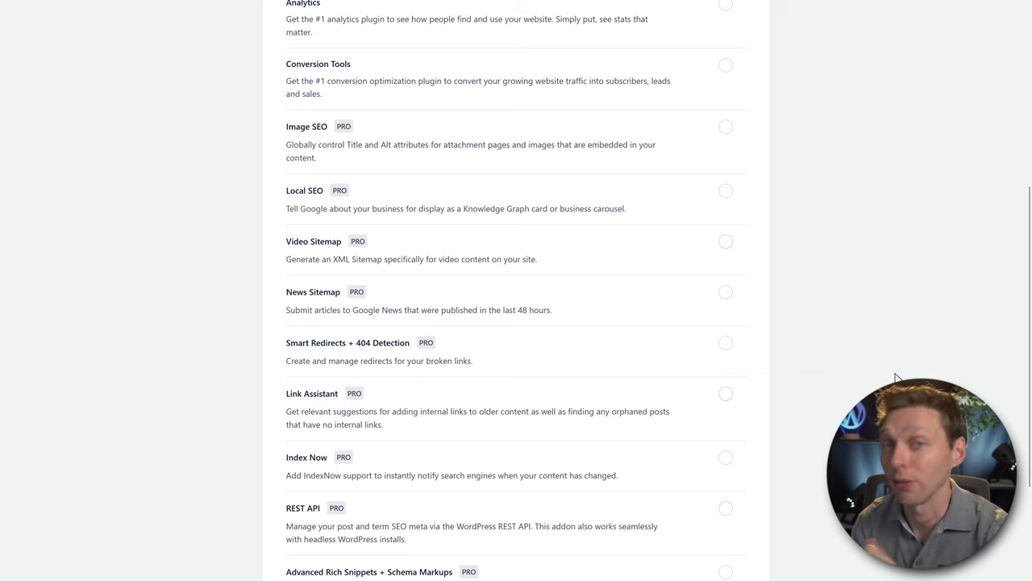
scroll(804, 277, down, 2)
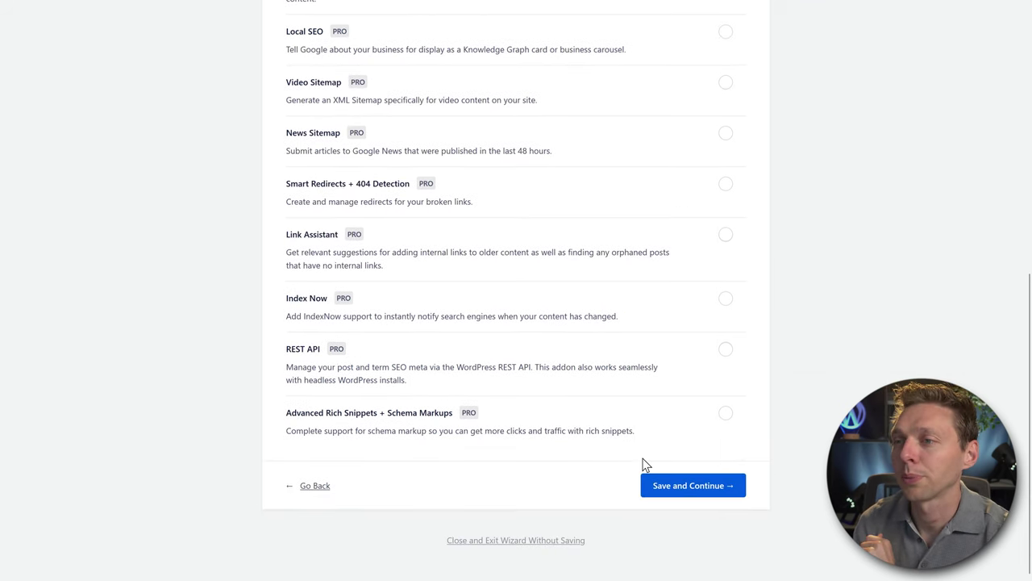
middle_click(835, 408)
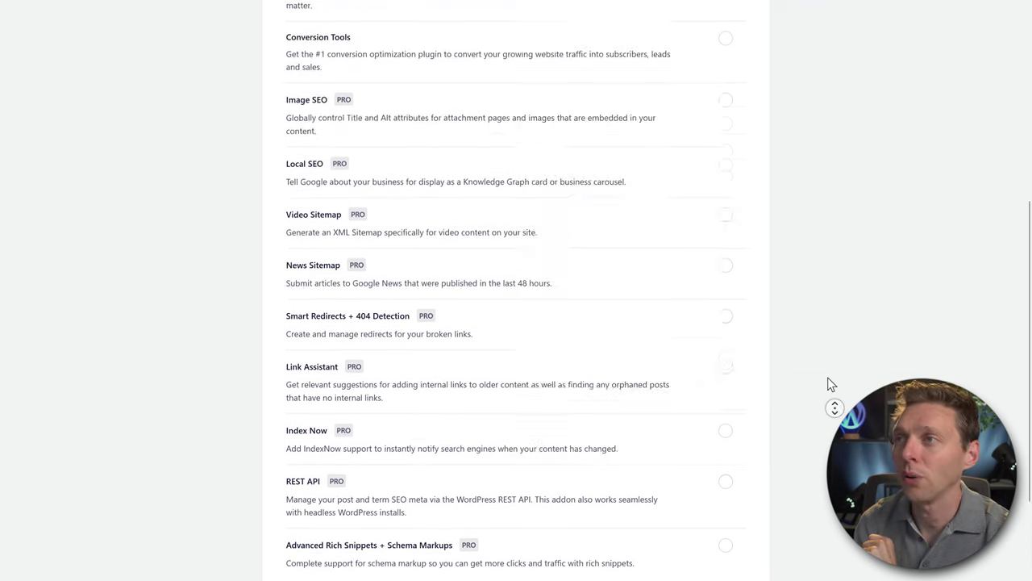
middle_click(863, 313)
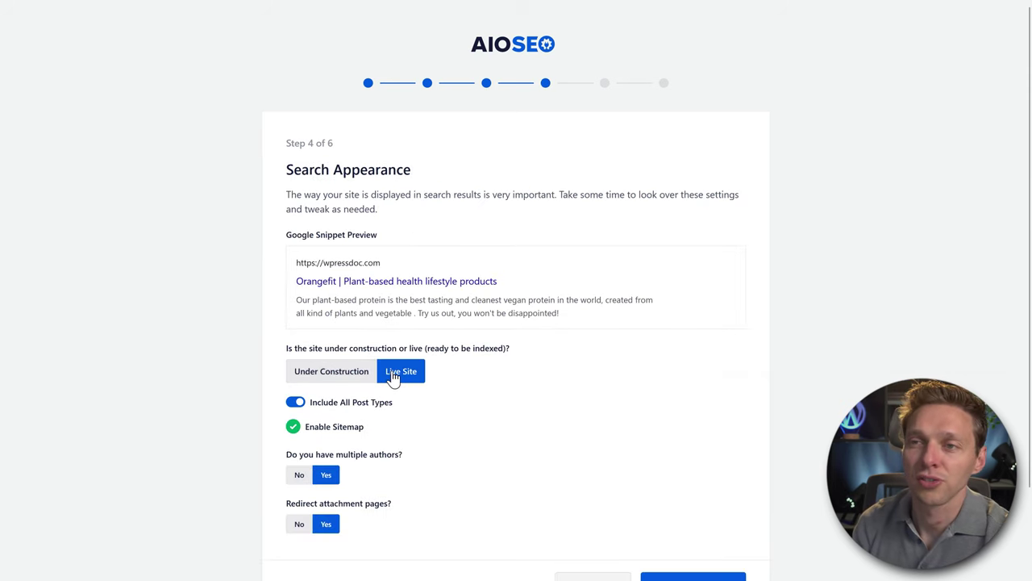
Switch the site status to Under Construction and back to Live Site
click(347, 373)
click(398, 376)
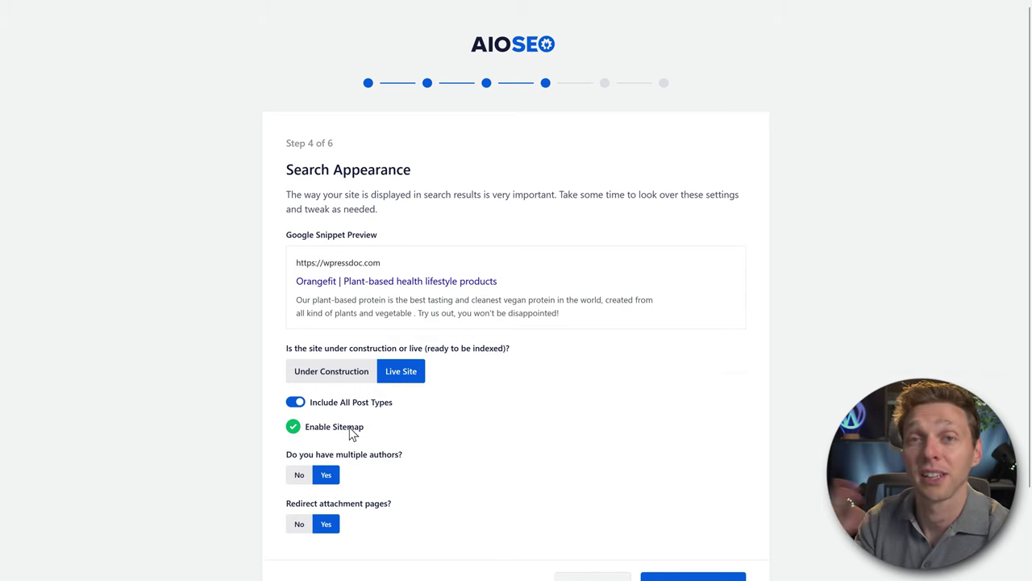
click(331, 376)
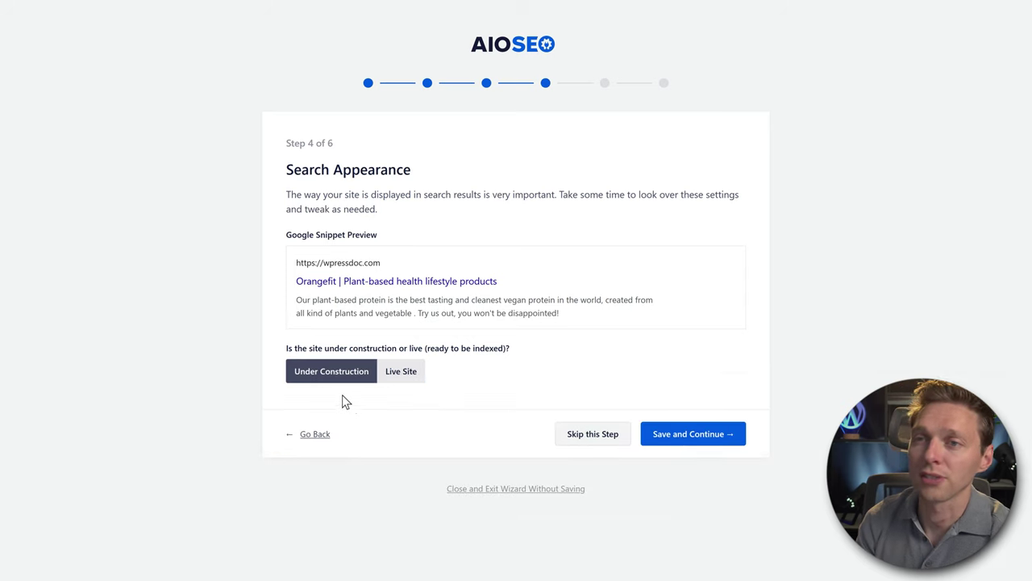
click(401, 371)
Turn off Include All Post Types and exclude Posts from the included post types
middle_click(541, 356)
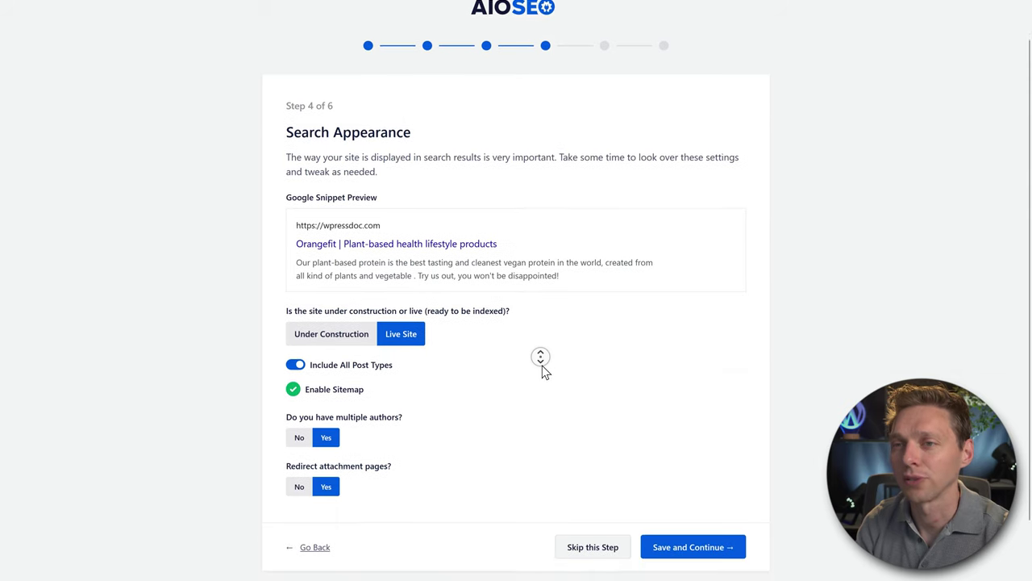
middle_click(543, 369)
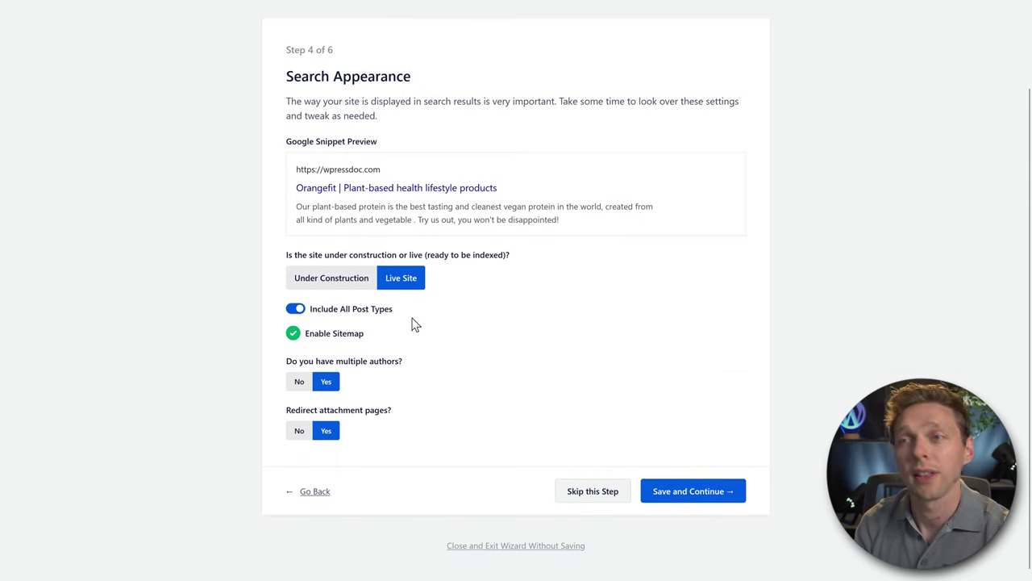
click(296, 311)
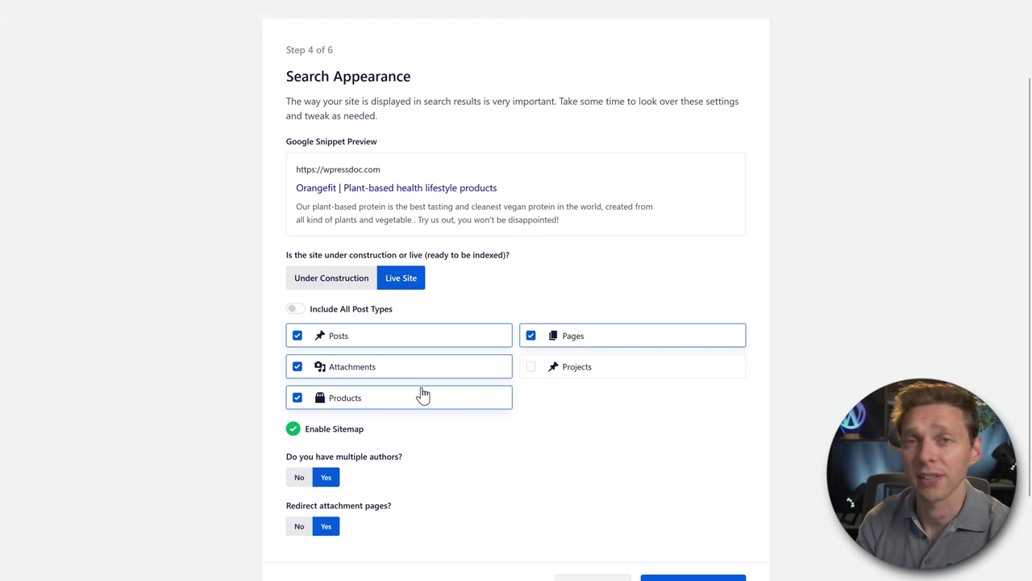
click(333, 345)
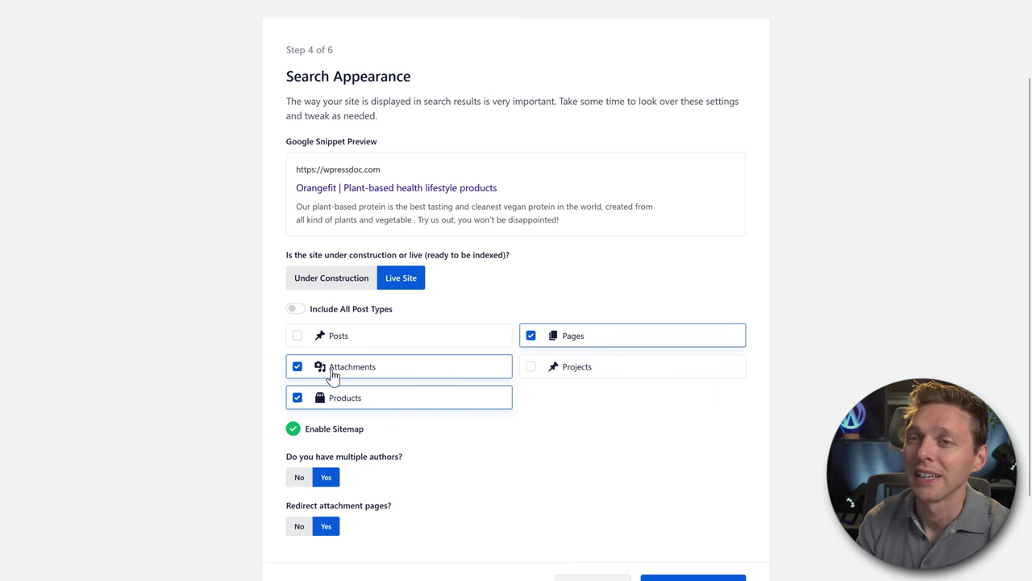
Review the redirect setting for attachment pages and answer No to having multiple authors
scroll(332, 372, down, 1)
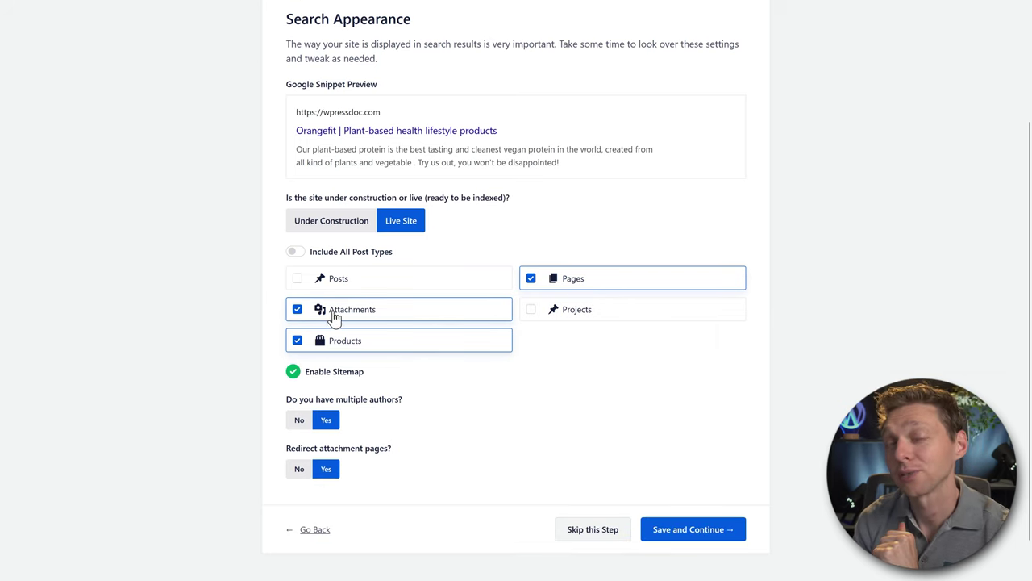
drag(288, 448, 406, 445)
click(405, 445)
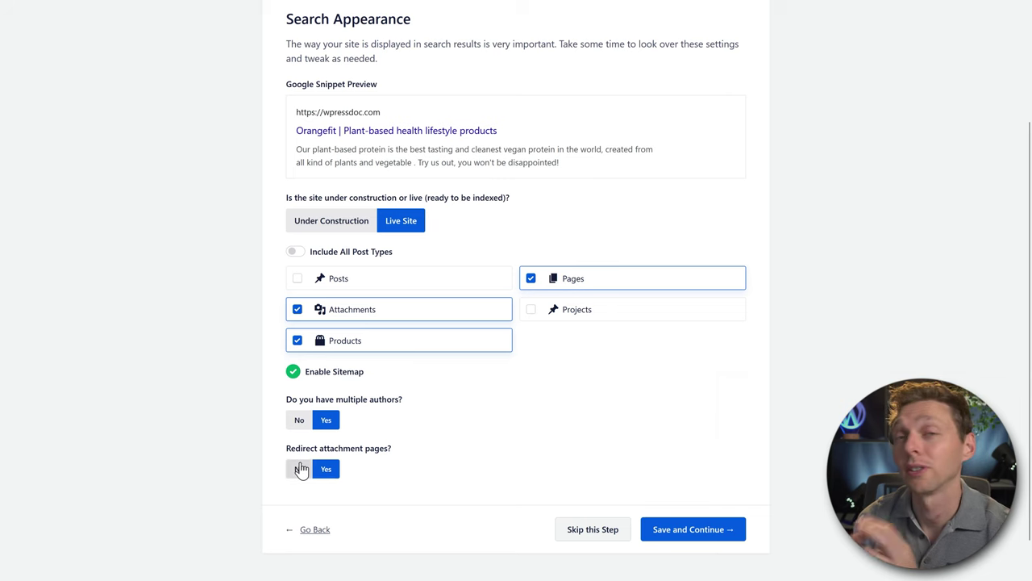
scroll(496, 397, down, 1)
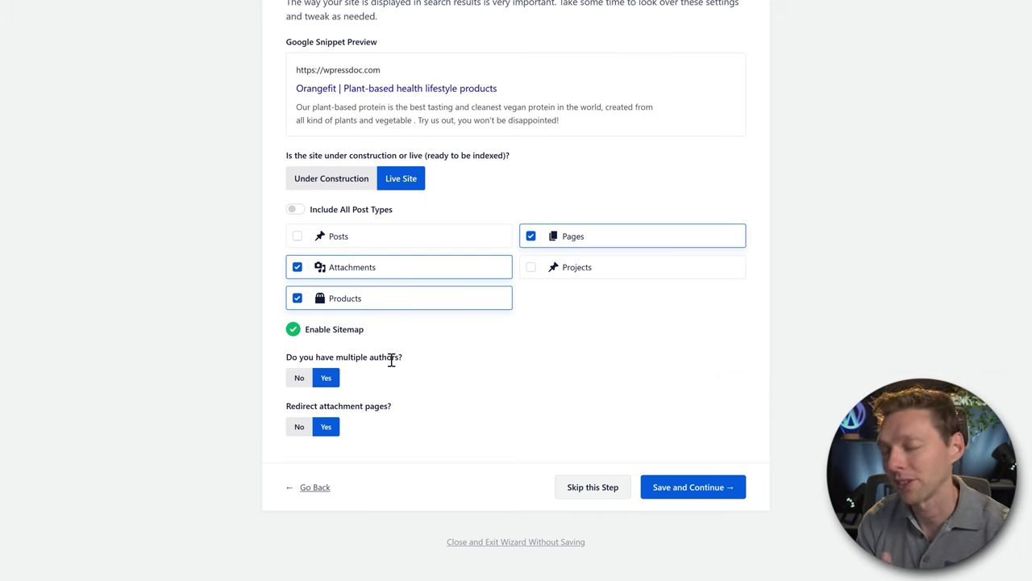
click(304, 381)
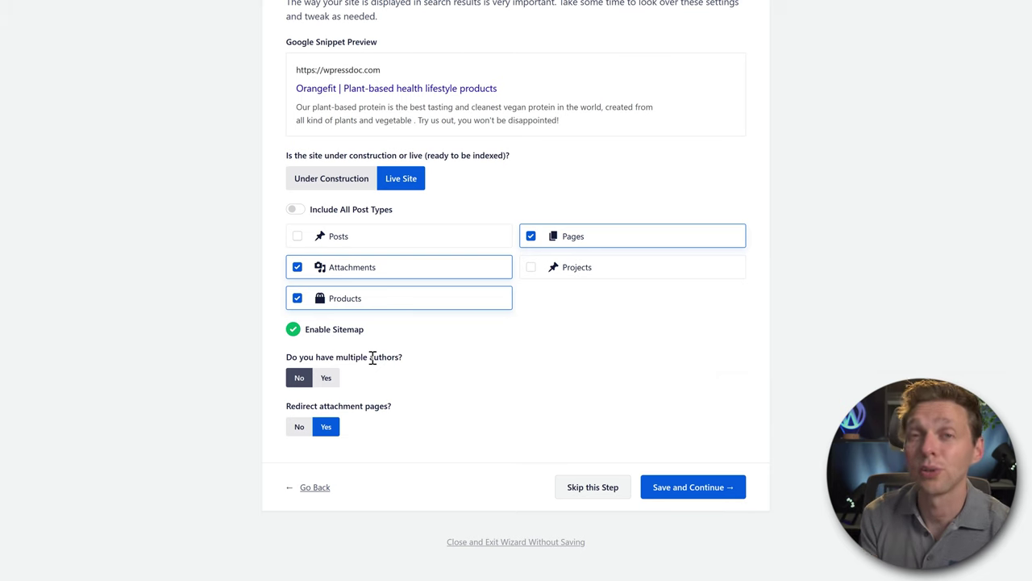
Set attachment page redirection to Yes, then save the Search Appearance settings and continue to the Site Analyzer step
drag(318, 406, 372, 406)
click(325, 426)
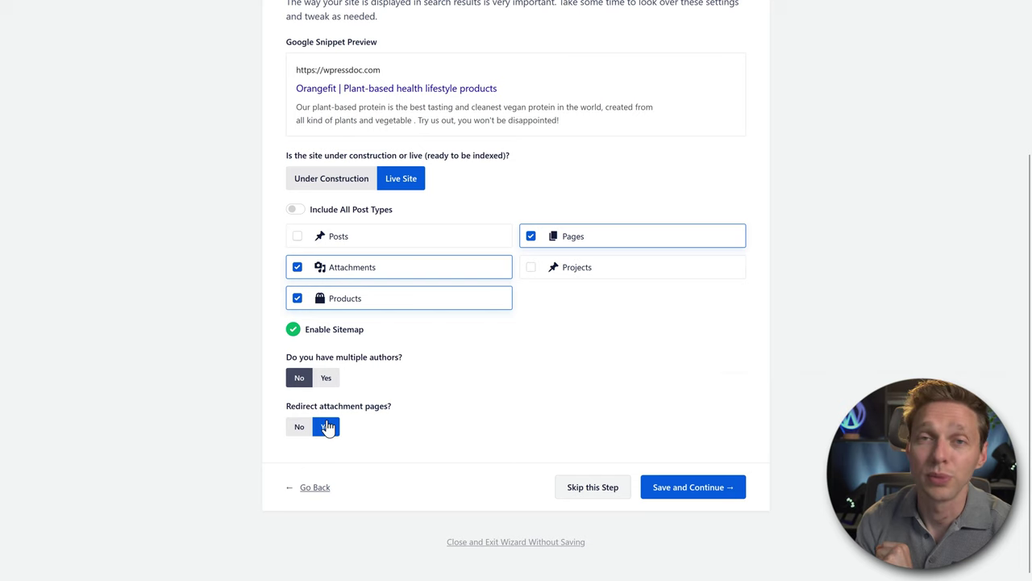
click(706, 496)
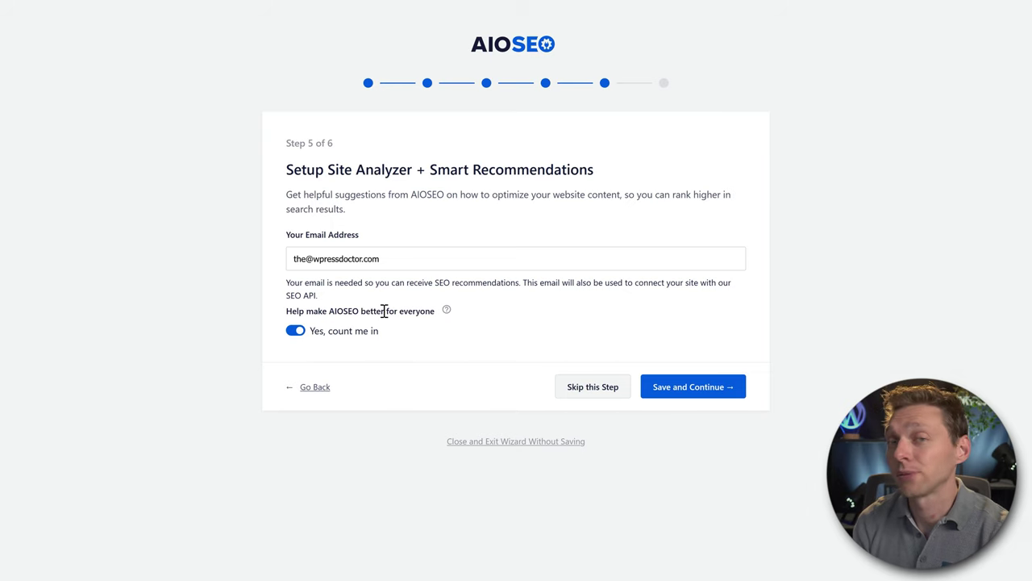
Clear the email address, opt out of helping make AIOSEO better, and save and continue to the license key step
drag(382, 259, 288, 259)
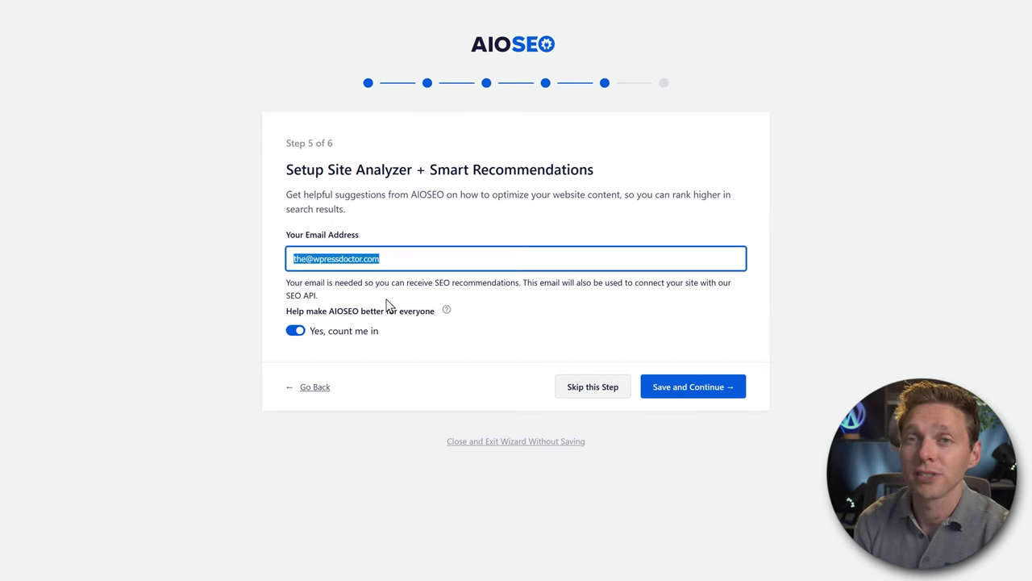
key(BackSpace)
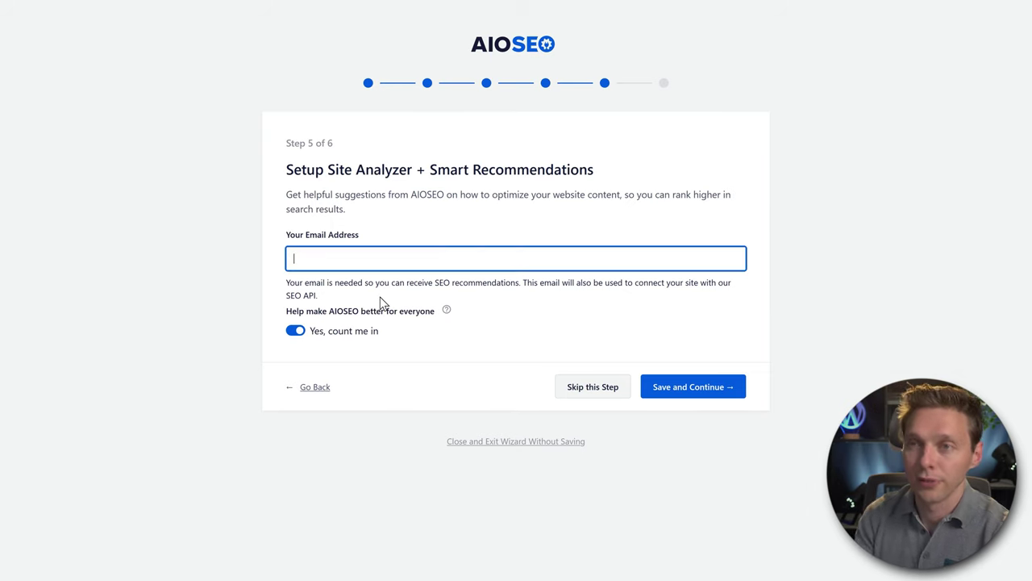
click(295, 331)
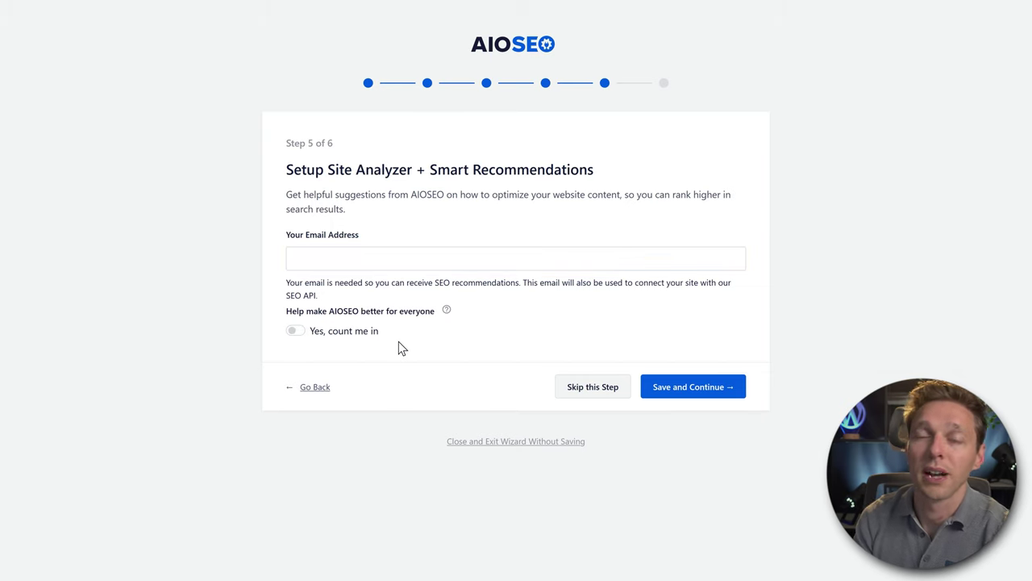
click(687, 387)
Skip the license key step and finish the setup wizard, going to the AIOSEO dashboard
drag(357, 196, 489, 196)
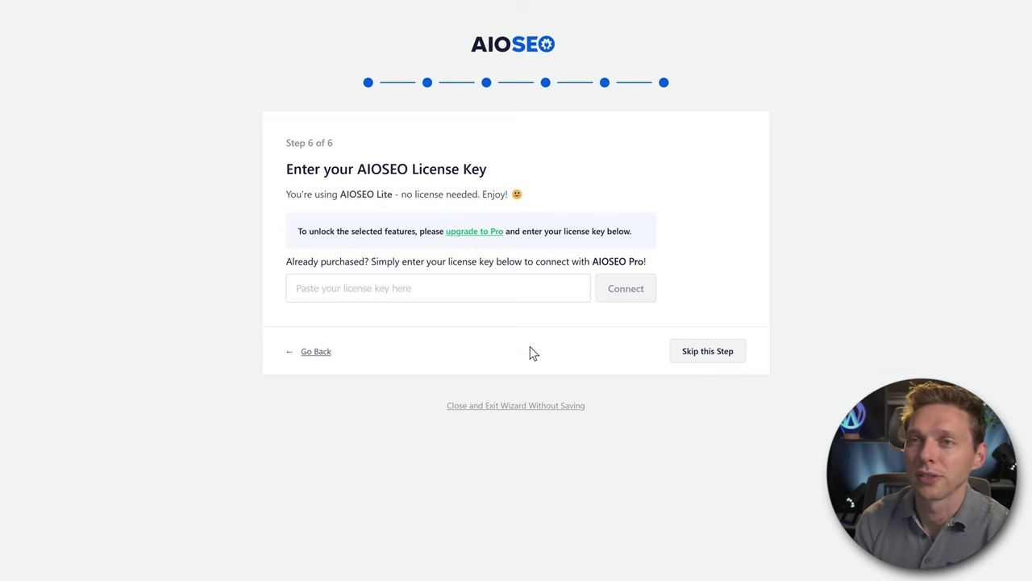
click(713, 361)
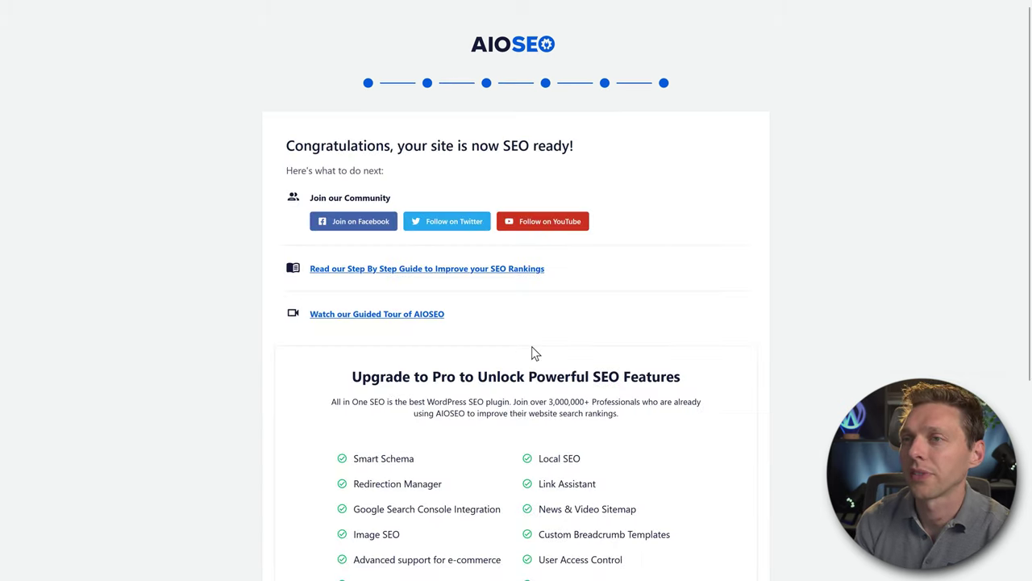
middle_click(777, 257)
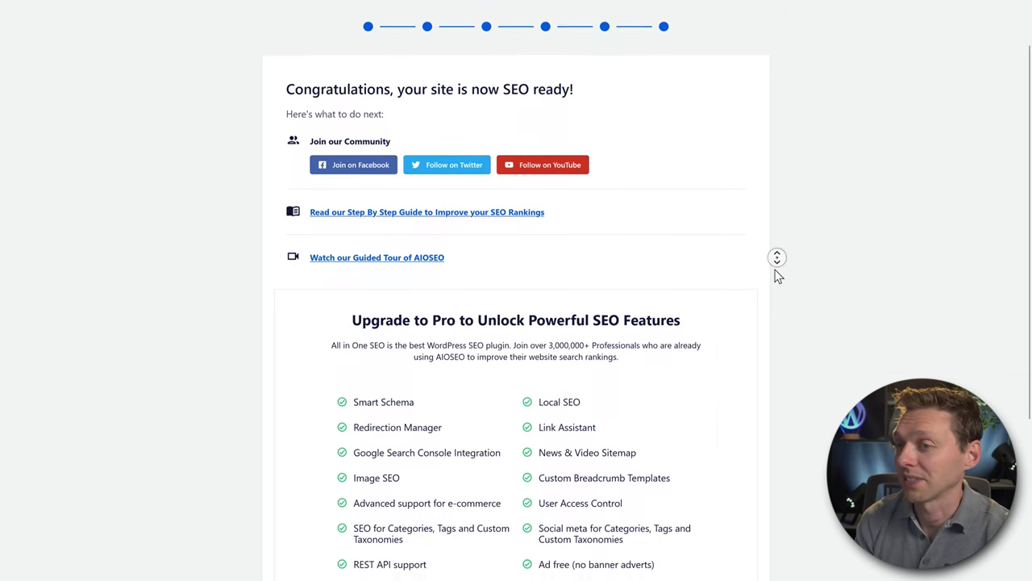
click(771, 271)
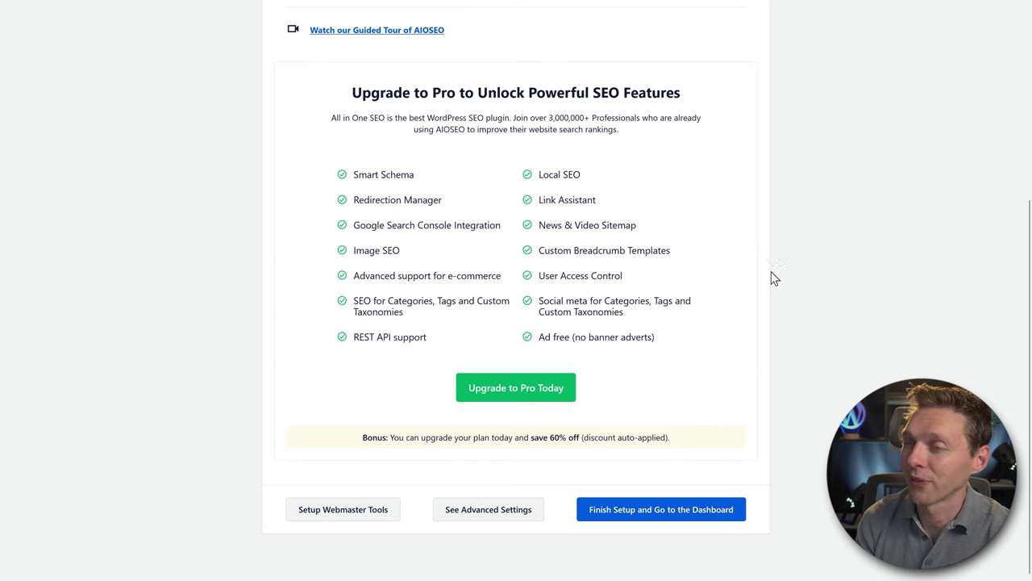
click(645, 517)
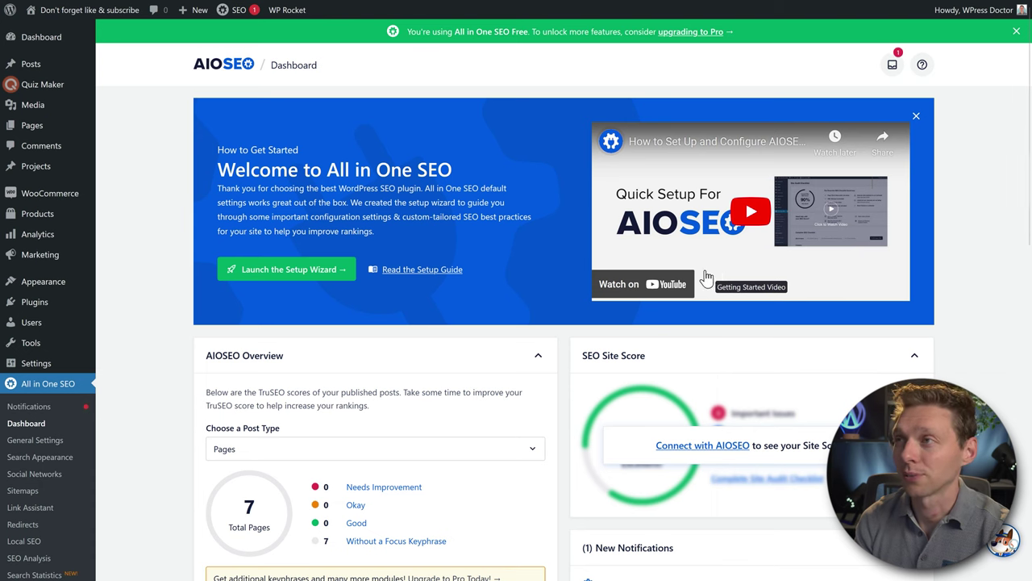
Clear the dashboard of the welcome banner, the upgrade notice and the Advanced WooCommerce Support notification
click(916, 118)
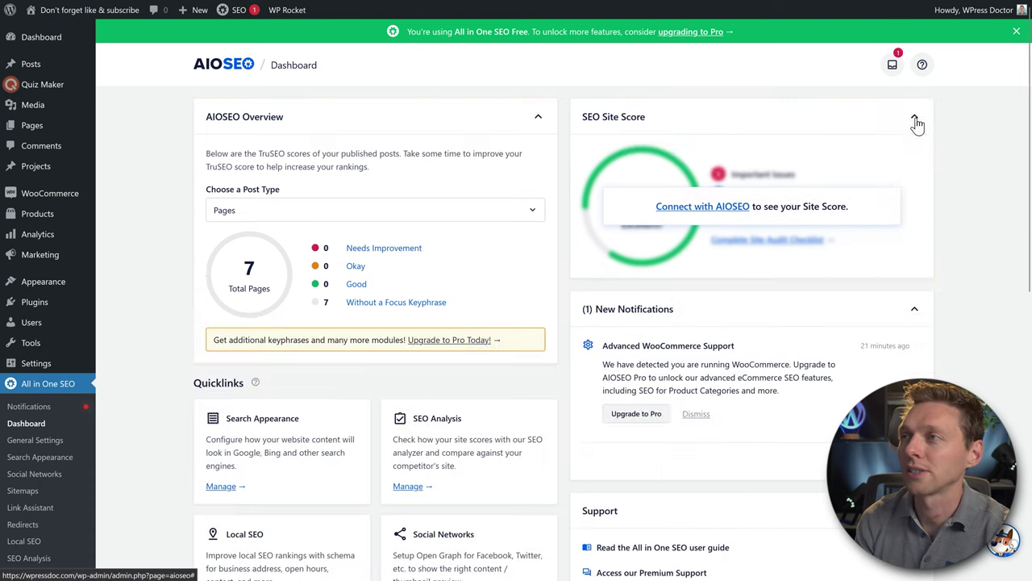
click(1016, 34)
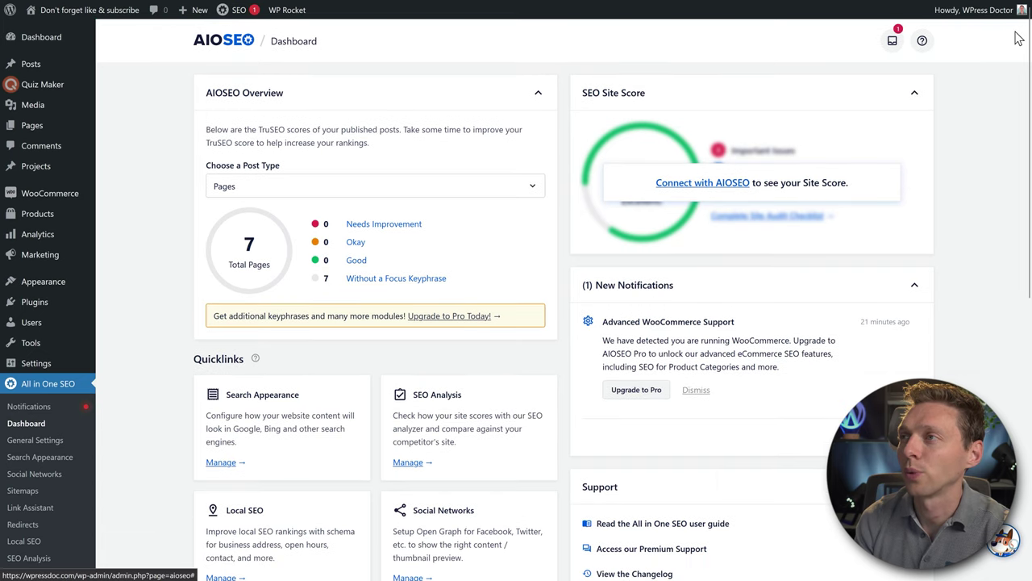
click(896, 44)
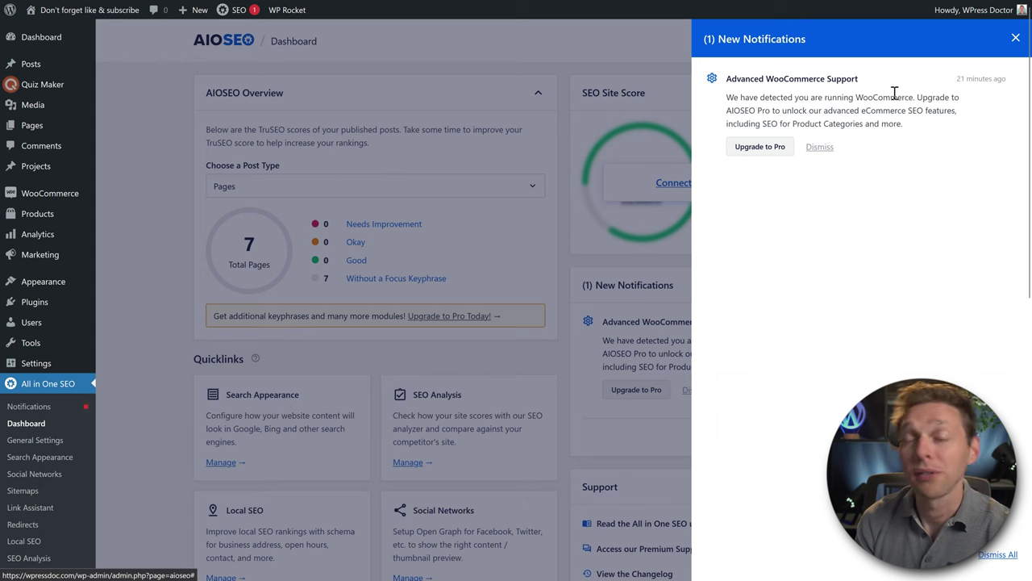
click(819, 148)
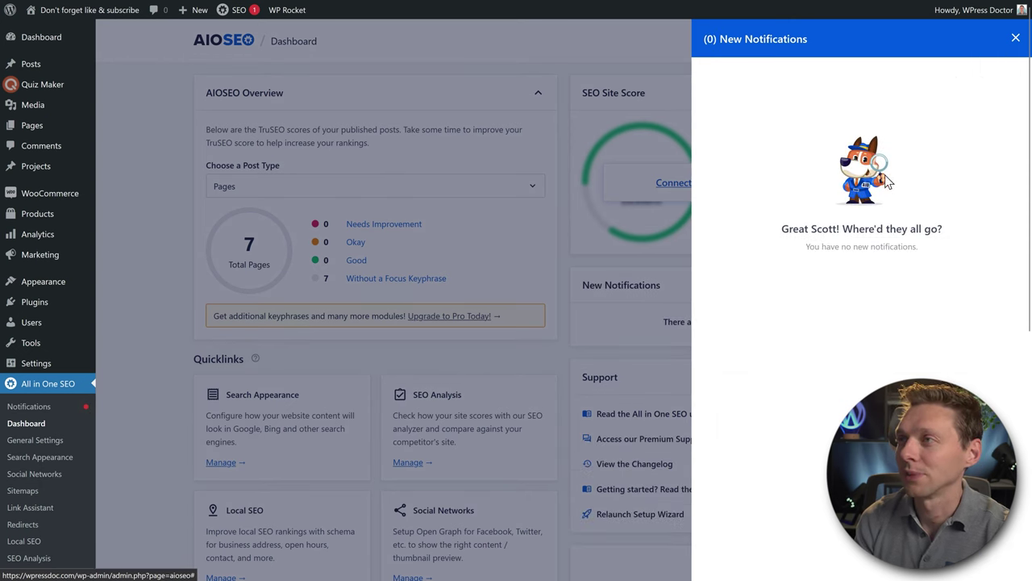
click(1017, 39)
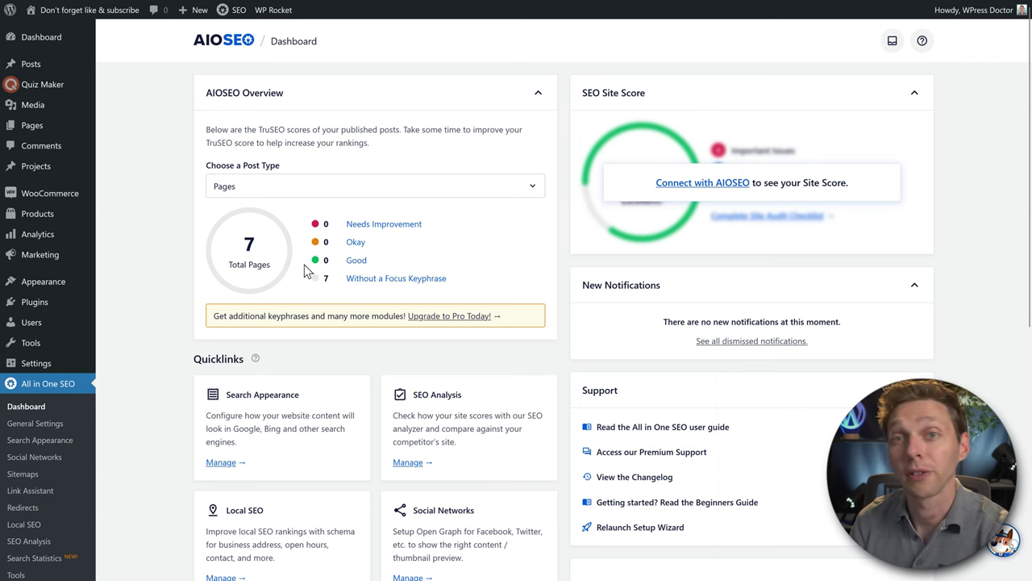
View the TruSEO overview for Products and switch the post type back to Pages
click(292, 188)
click(236, 233)
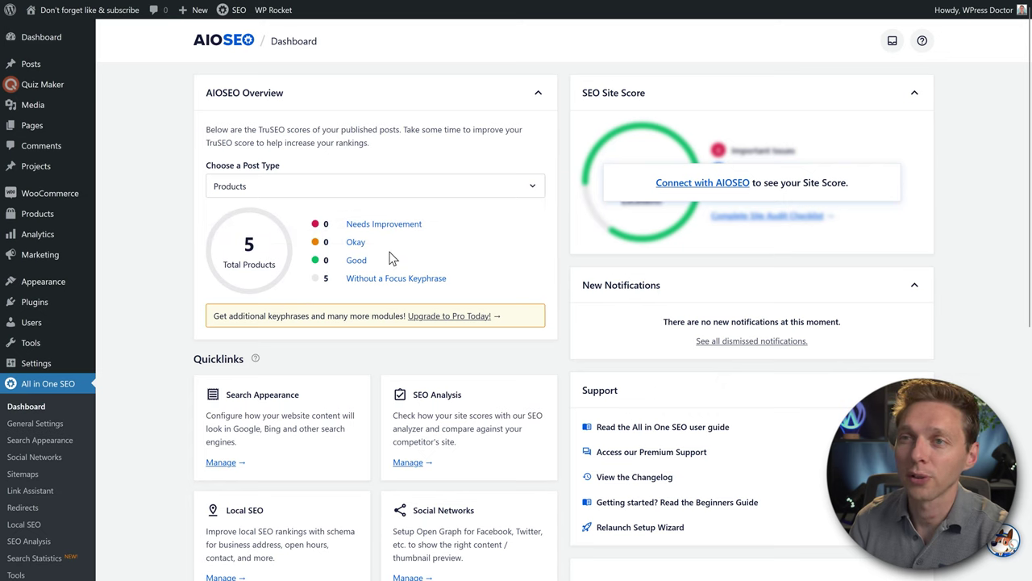
click(319, 187)
click(226, 210)
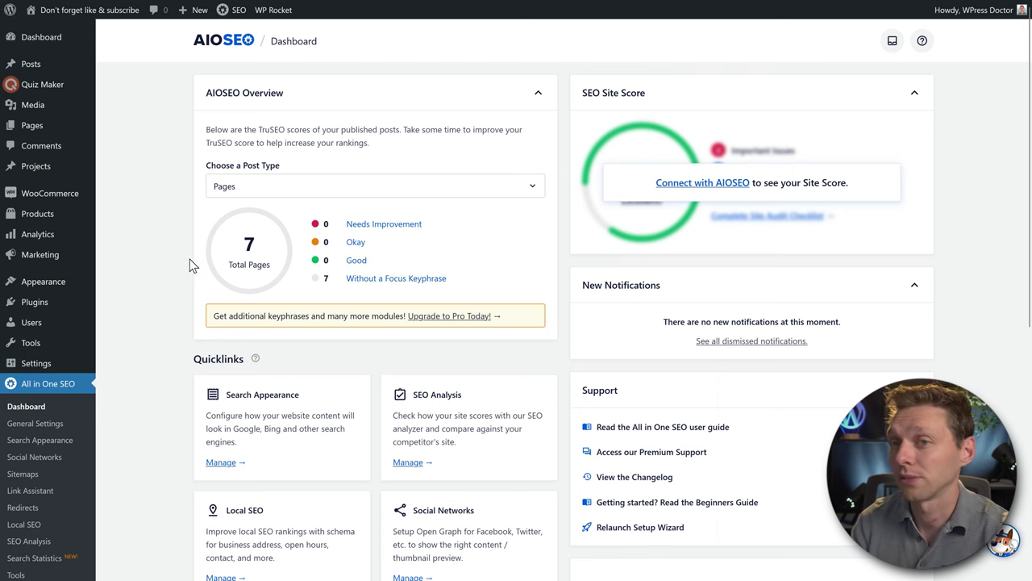
Open the Webmaster Tools section of General Settings and examine the Google Search Console verification code field
scroll(558, 178, down, 5)
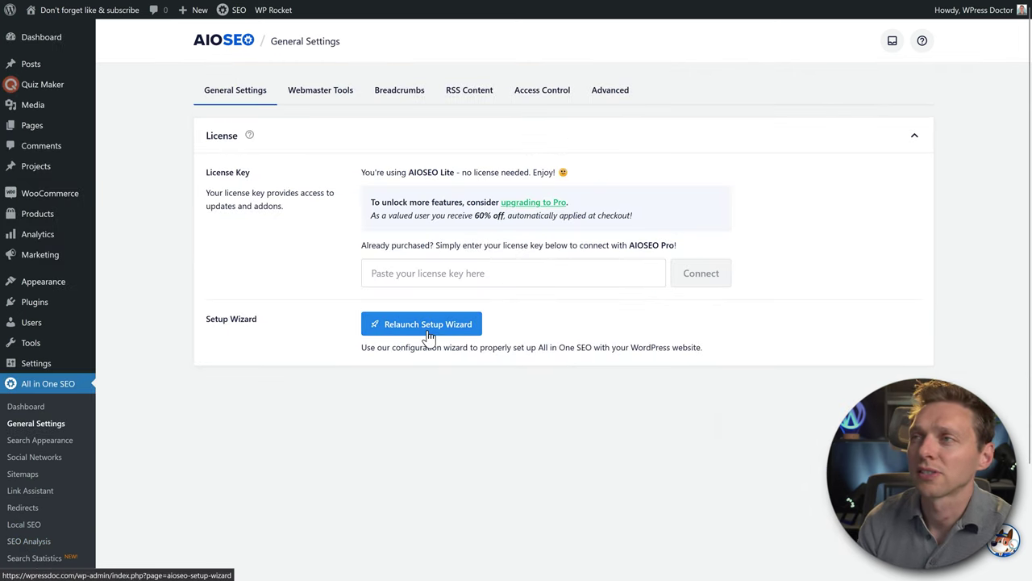
click(322, 101)
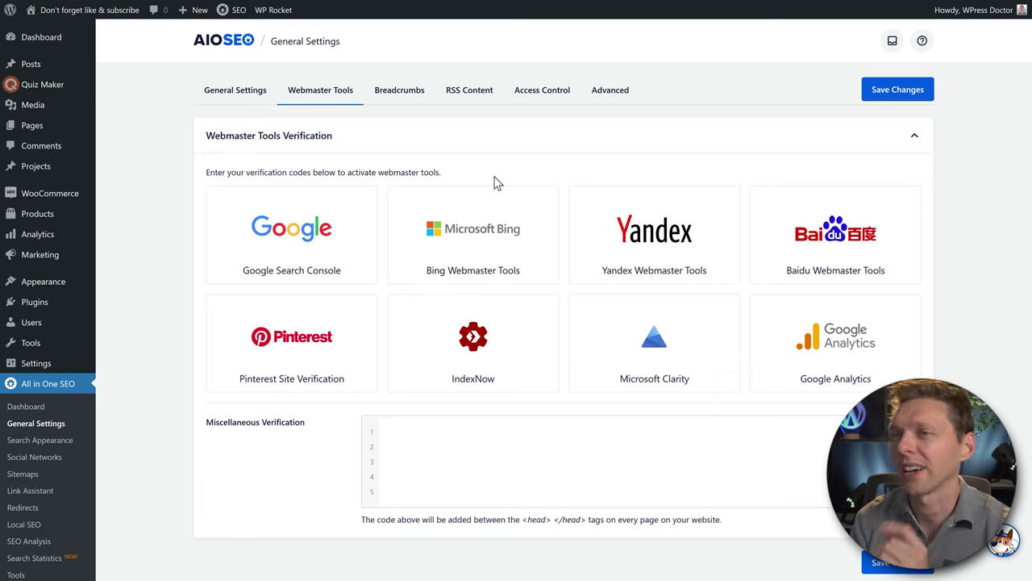
click(291, 250)
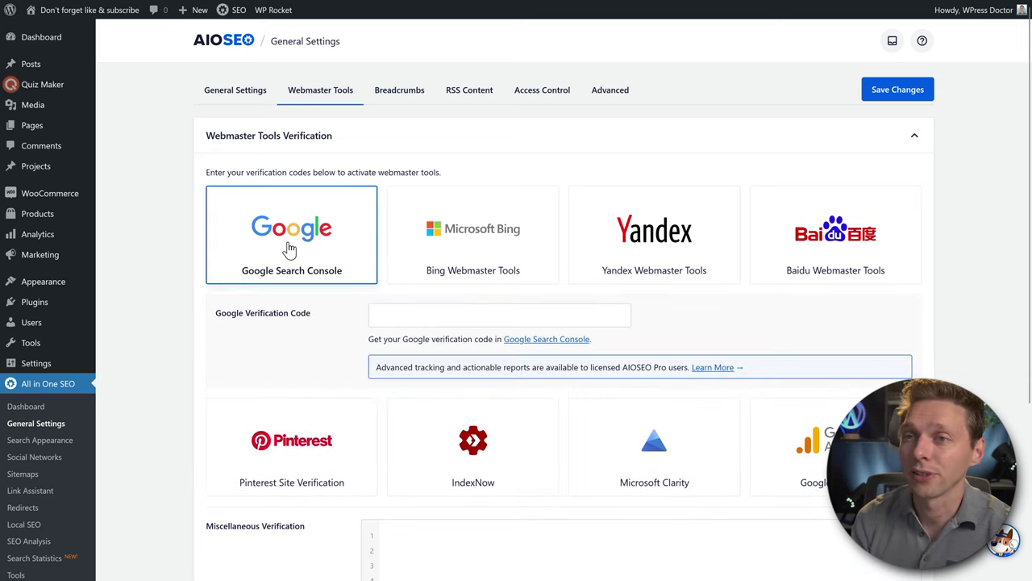
click(456, 319)
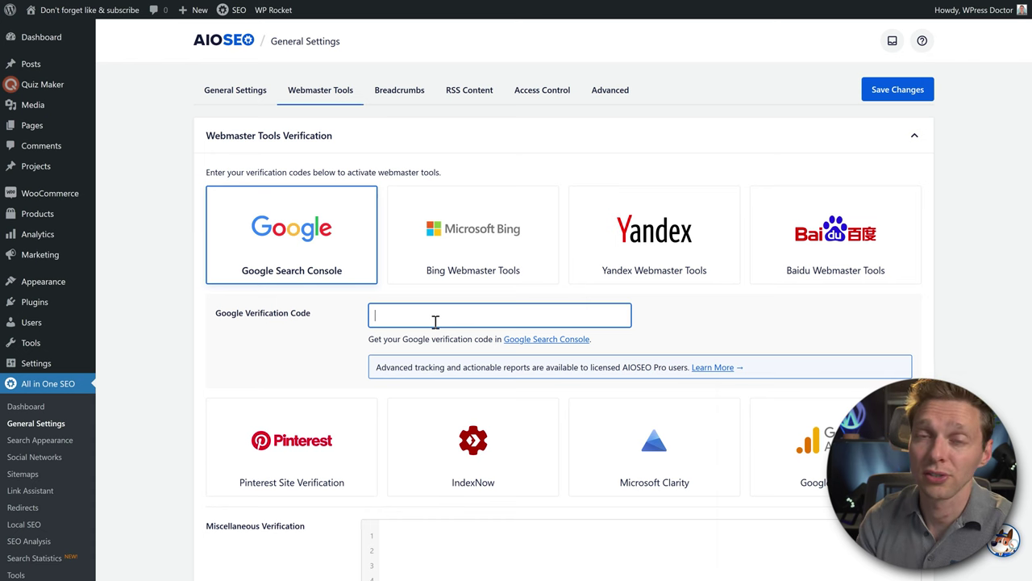
Open the Breadcrumbs settings and read the introduction on how breadcrumbs are added
click(399, 92)
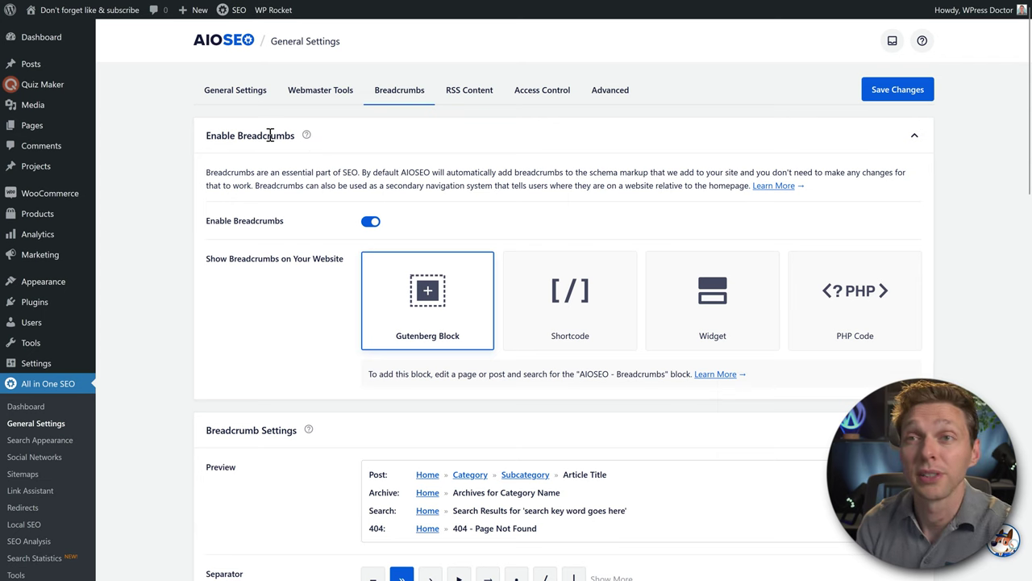
drag(252, 171, 574, 173)
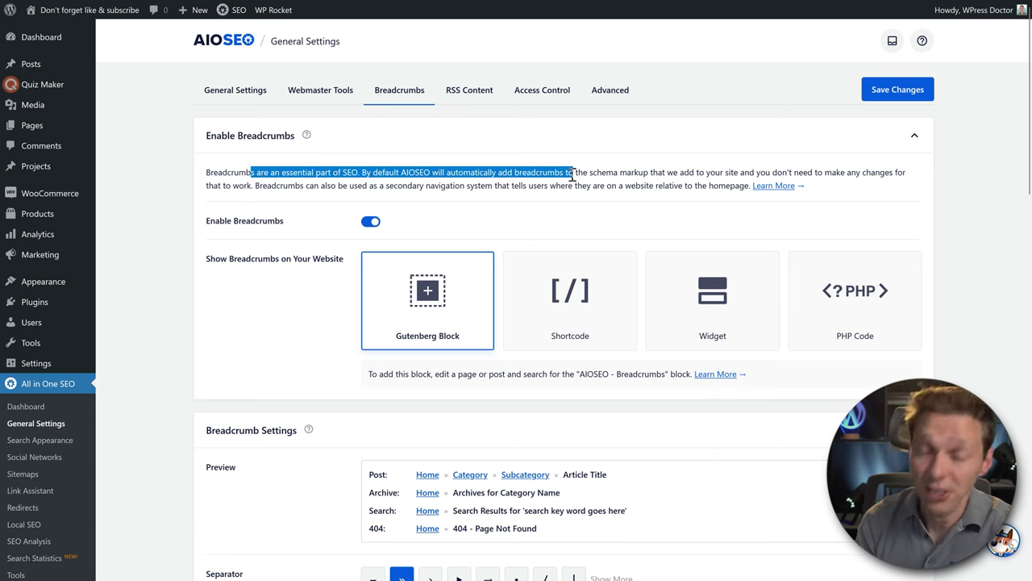
click(577, 173)
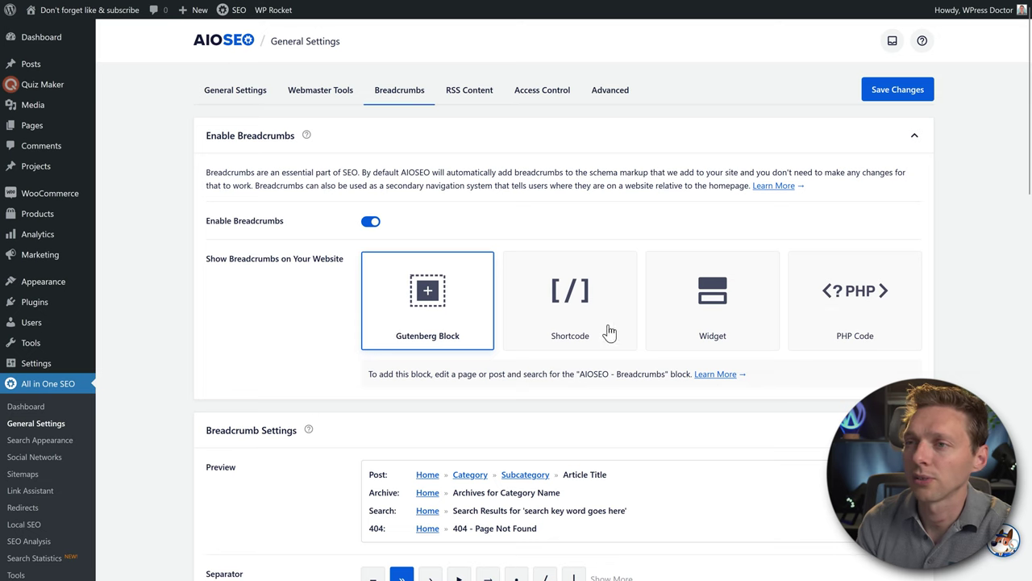
Copy the [aioseo_breadcrumbs] shortcode and paste it into a new Text module above the title on the Protein product page
click(575, 316)
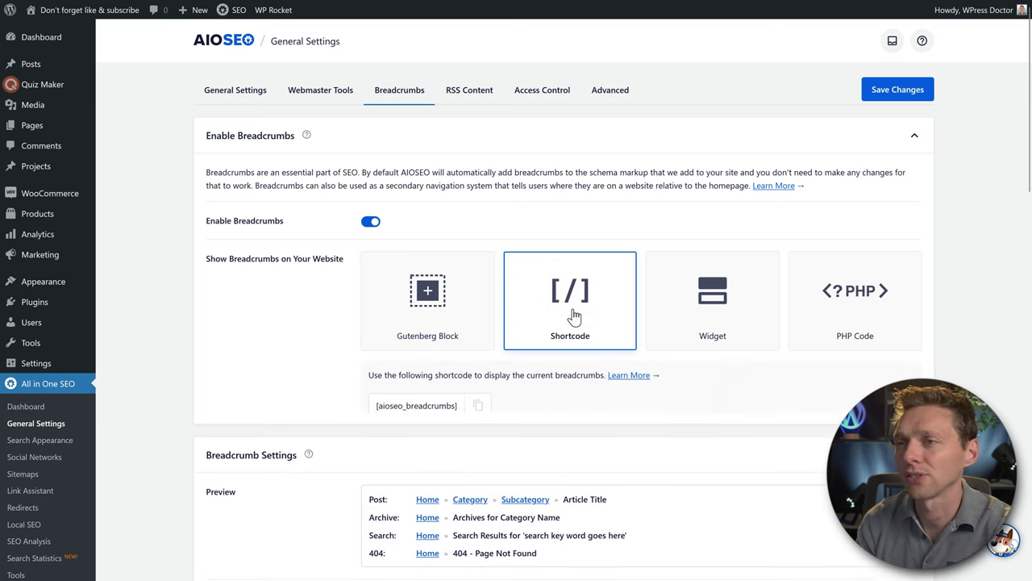
click(475, 407)
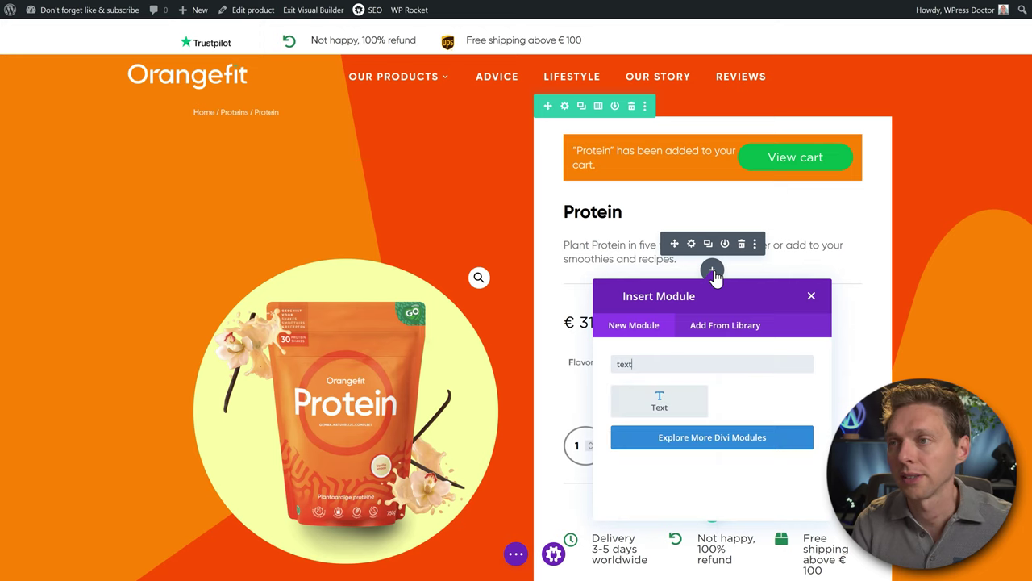
click(660, 401)
triple_click(236, 315)
key(ctrl+v)
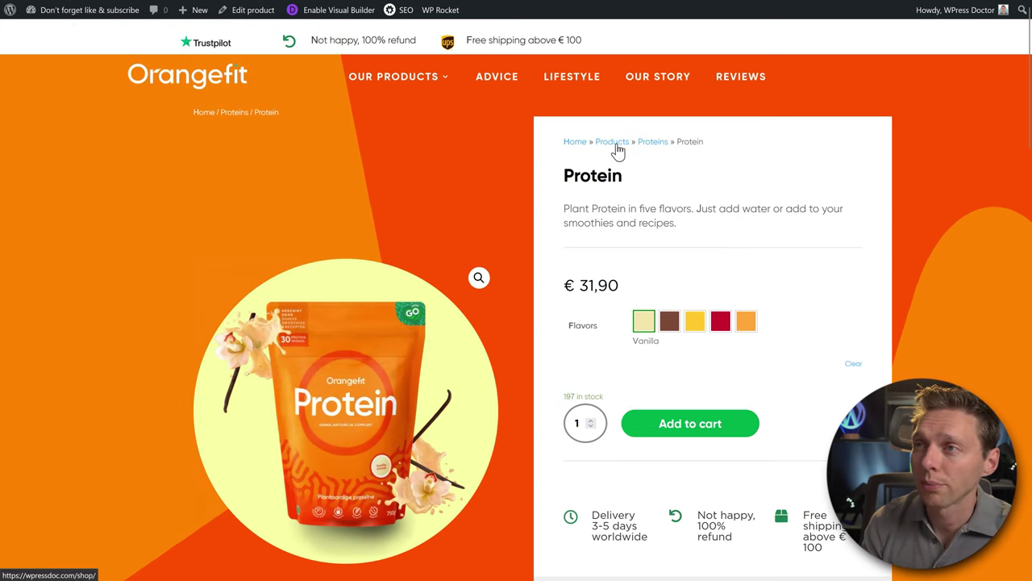
Examine the breadcrumb trail and its separators on the Protein product page, along with the Breadcrumb Settings preview
double_click(691, 141)
click(700, 141)
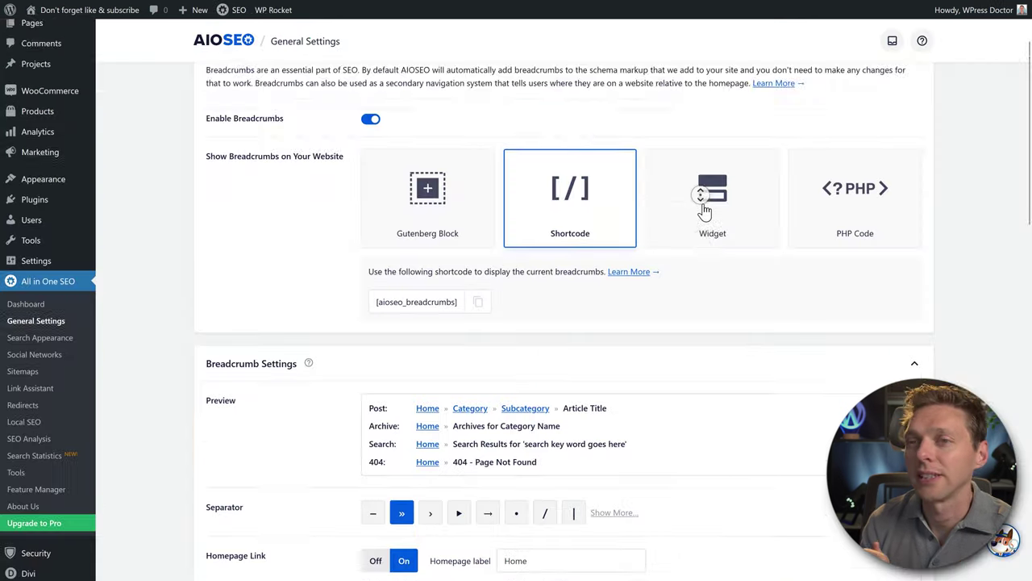
middle_click(700, 194)
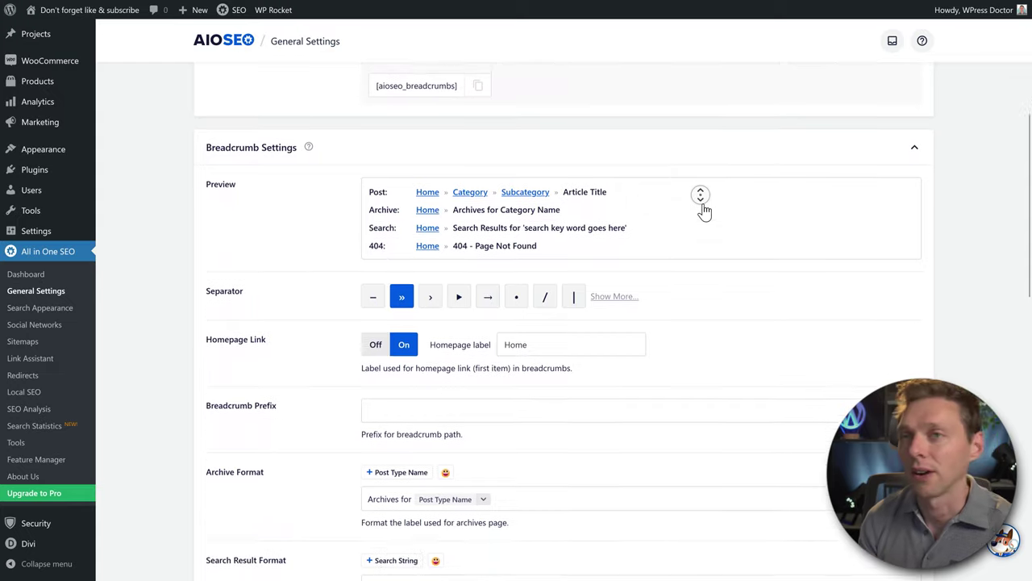
middle_click(702, 211)
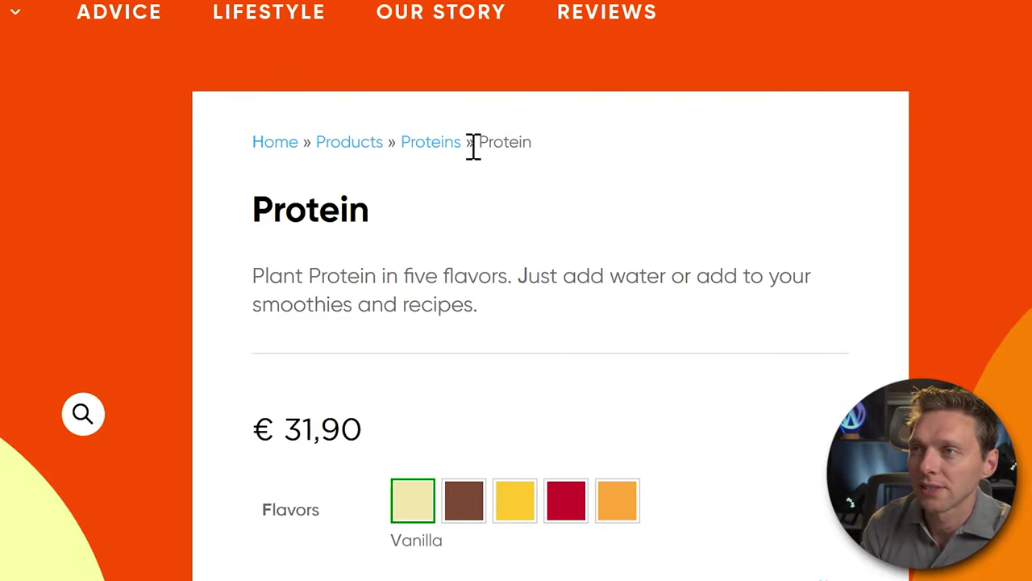
drag(693, 144, 702, 151)
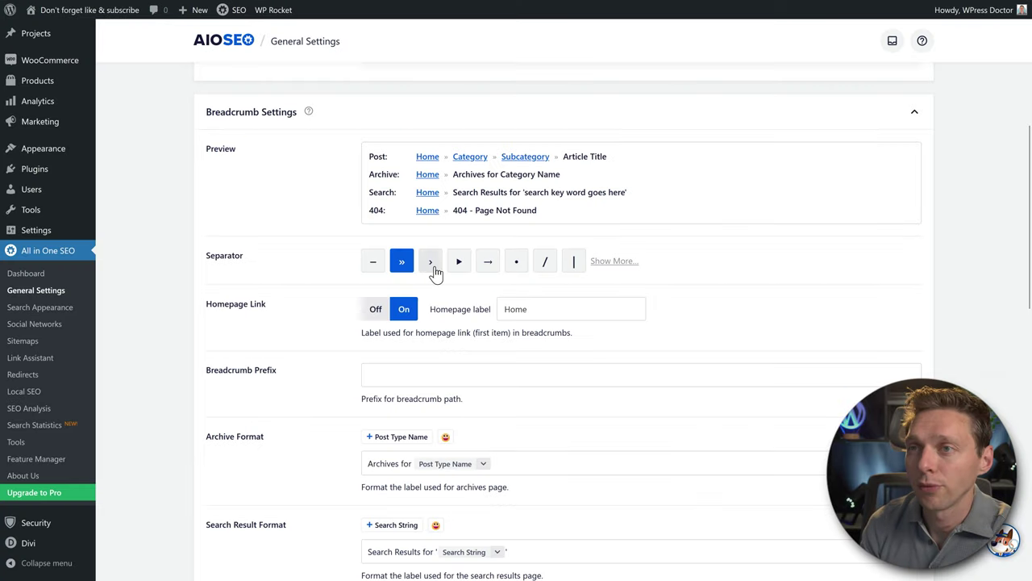
Try the ›, →, •, / and | breadcrumb separators, then select » again
click(430, 262)
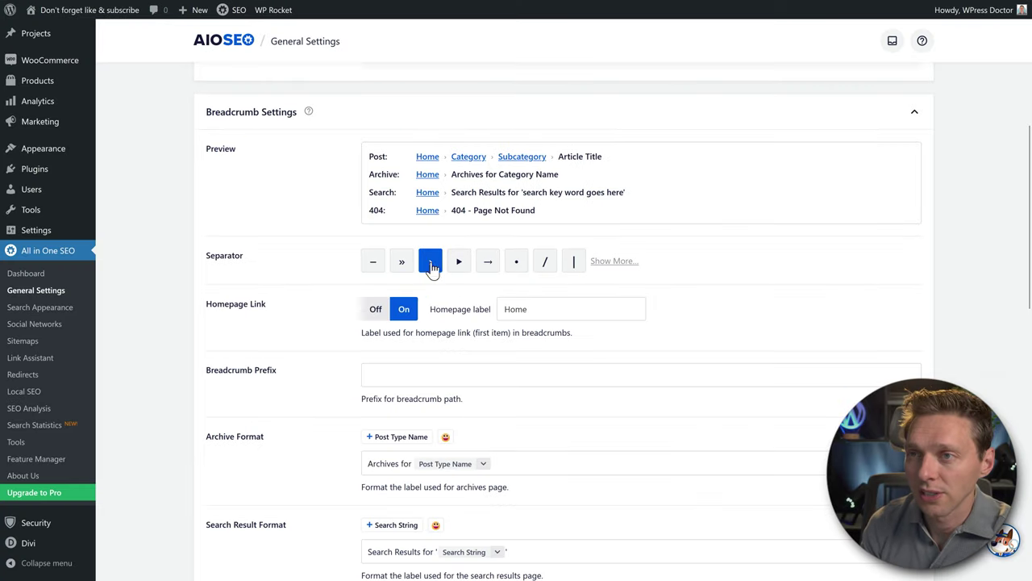
click(488, 262)
click(516, 262)
click(545, 262)
click(573, 262)
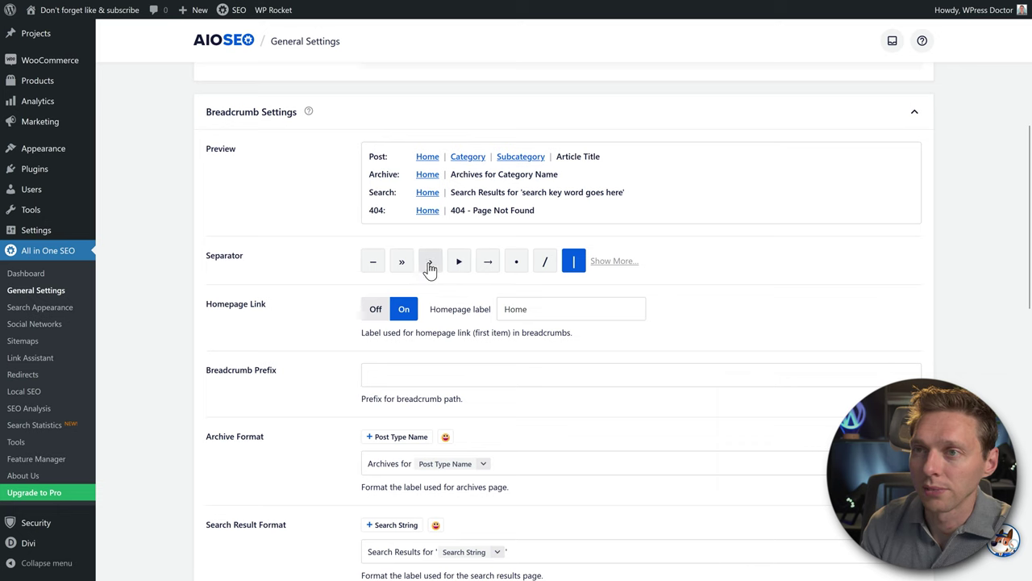
click(401, 261)
Toggle the breadcrumb homepage link to compare the preview, leaving it off
click(376, 311)
click(403, 312)
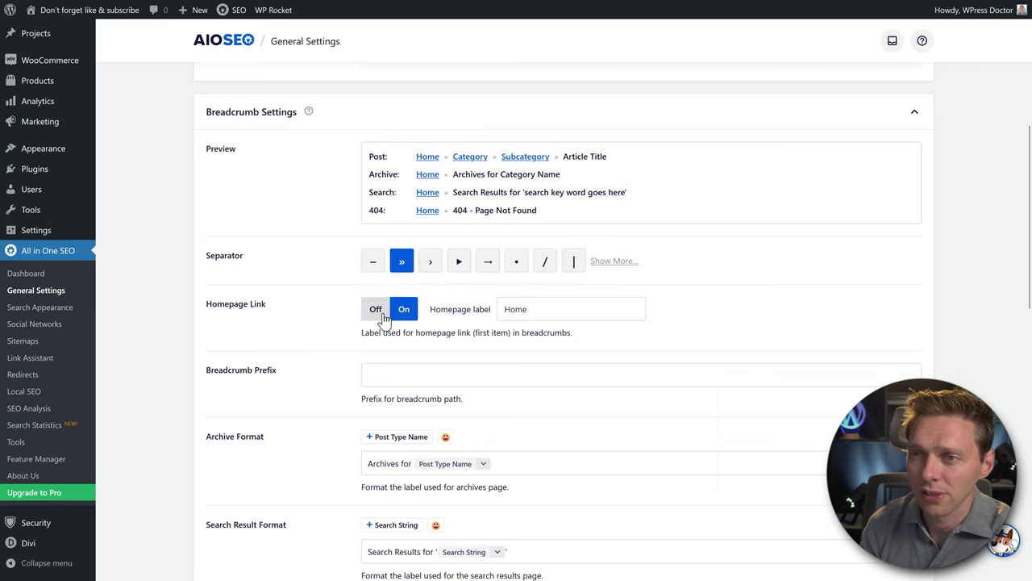
click(376, 313)
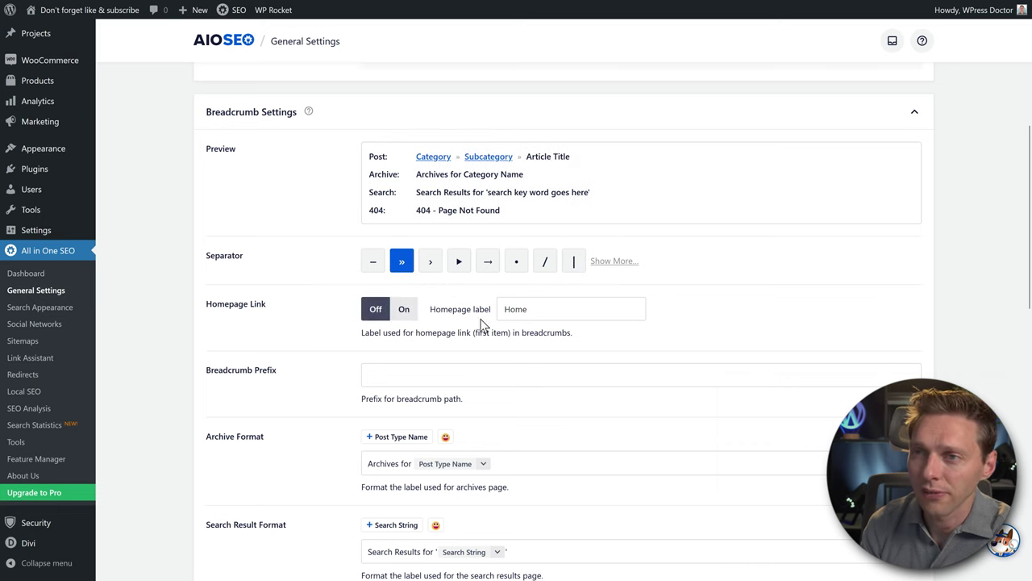
Turn on the breadcrumb homepage link, keeping Home as its label
click(403, 312)
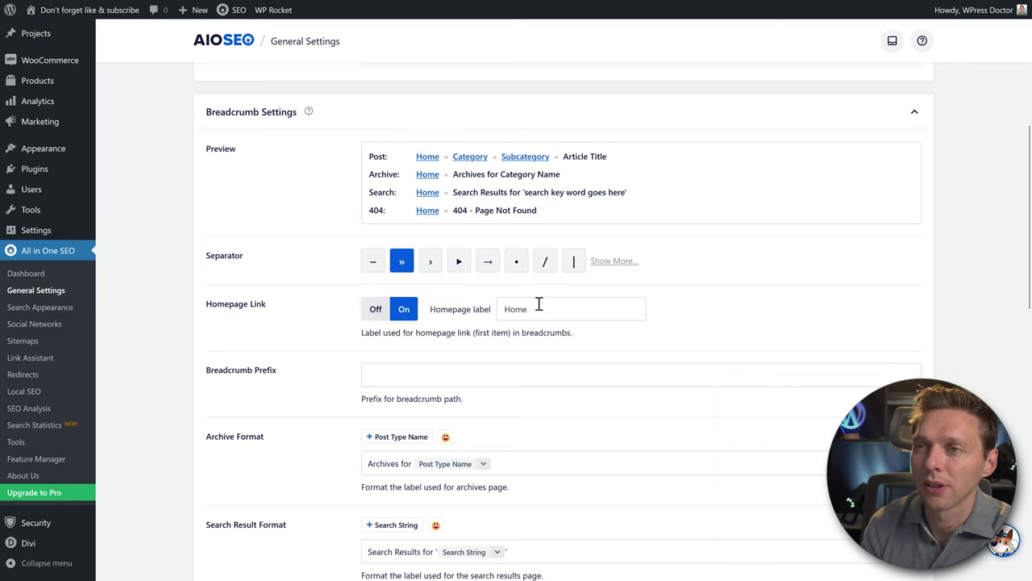
drag(539, 309, 495, 309)
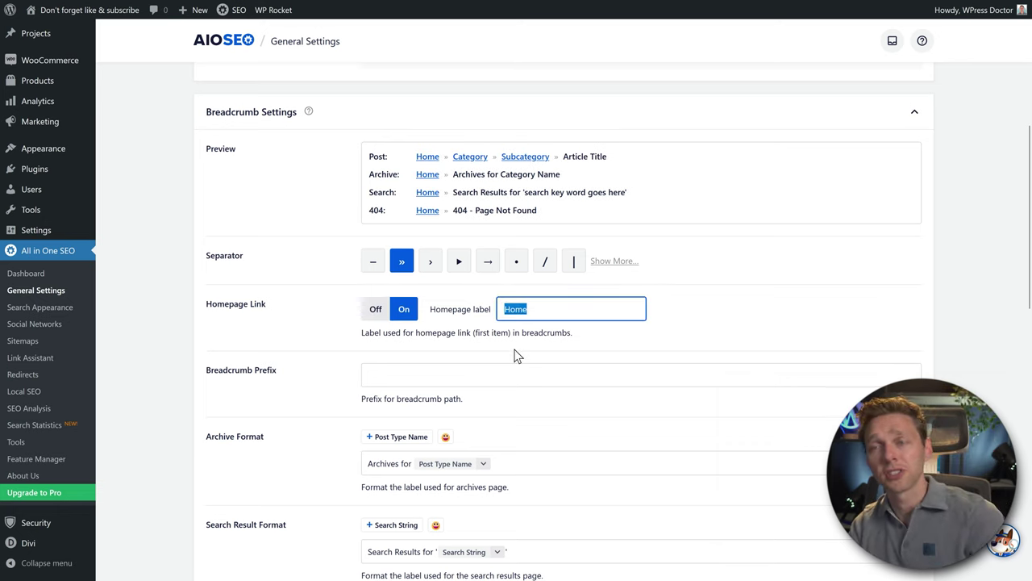
text(Start)
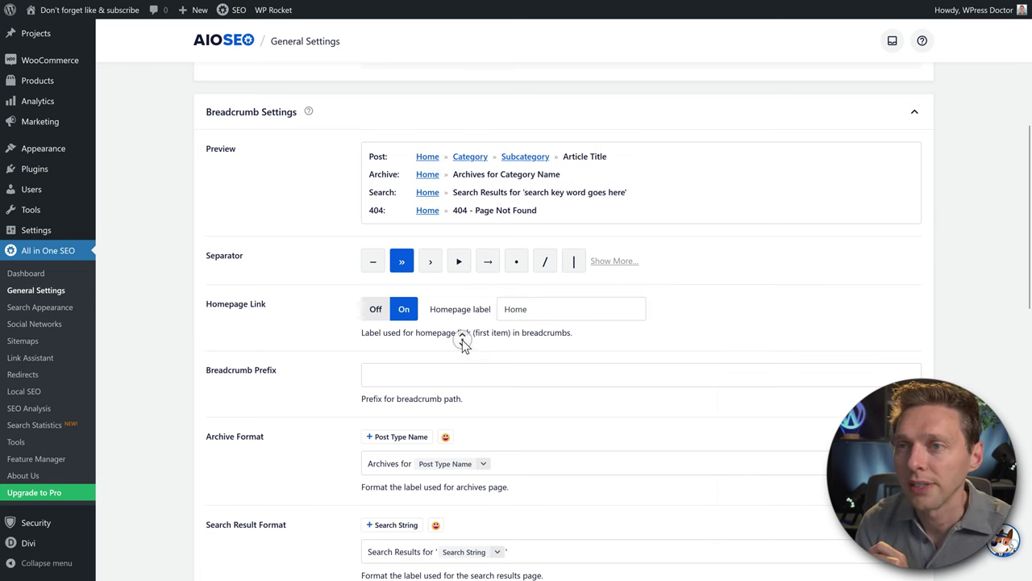
Try "You are here" as the breadcrumb prefix, then clear the prefix again
scroll(462, 342, down, 1)
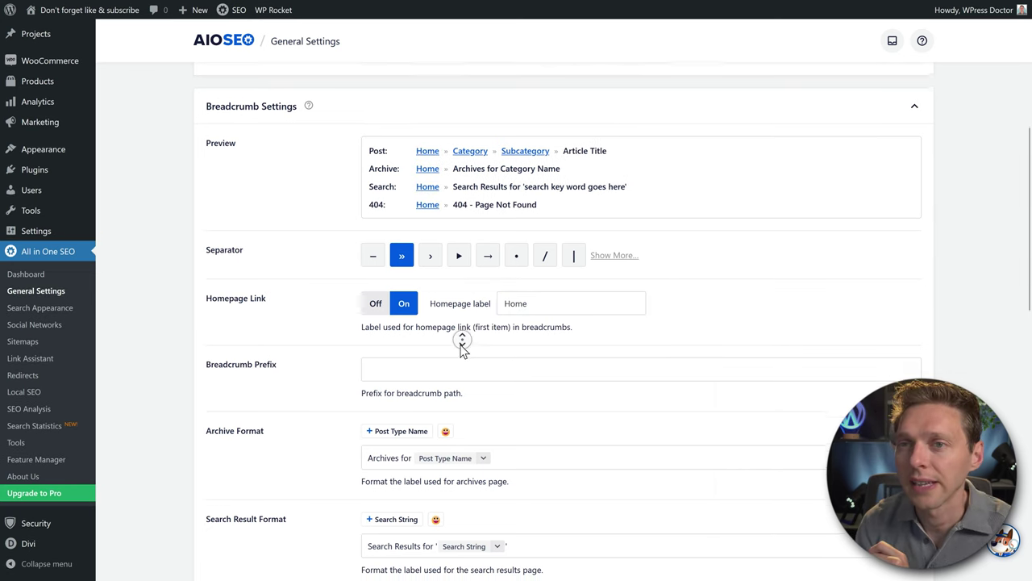
click(457, 366)
text(You are here)
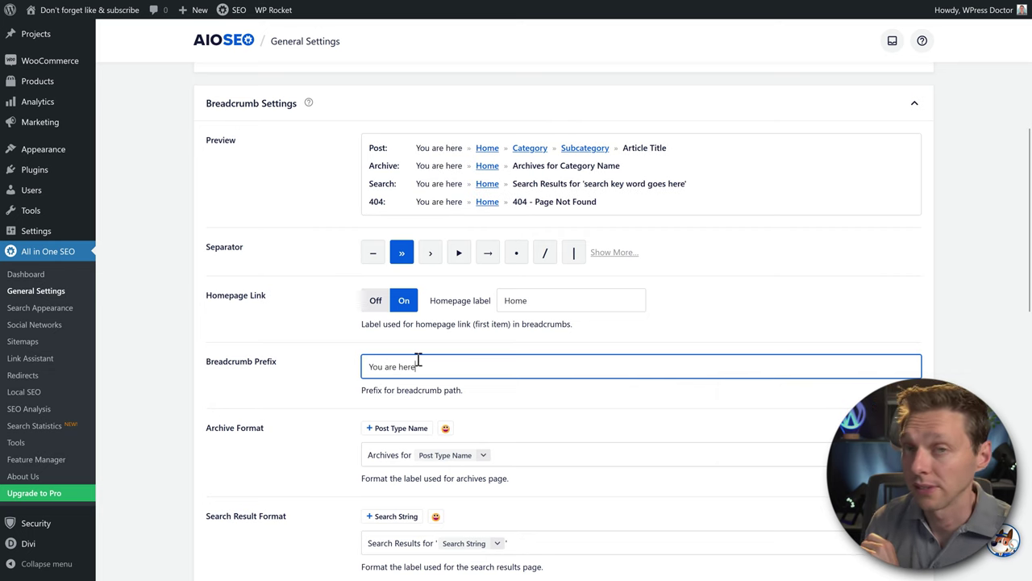
drag(419, 367, 346, 378)
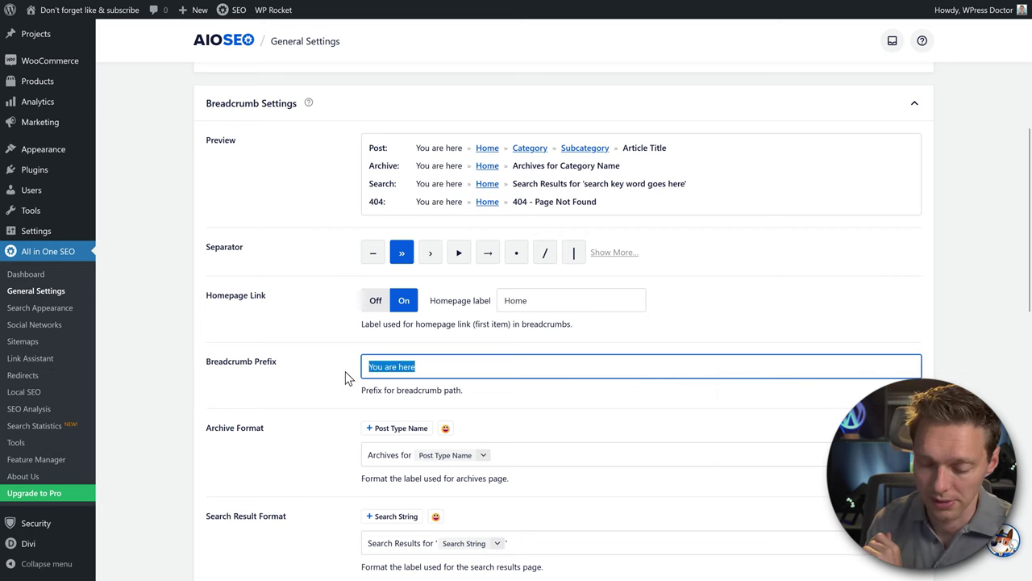
key(BackSpace)
Change the breadcrumb Archive Format text before the Post Type Name tag to "Everything about:"
scroll(331, 355, down, 2)
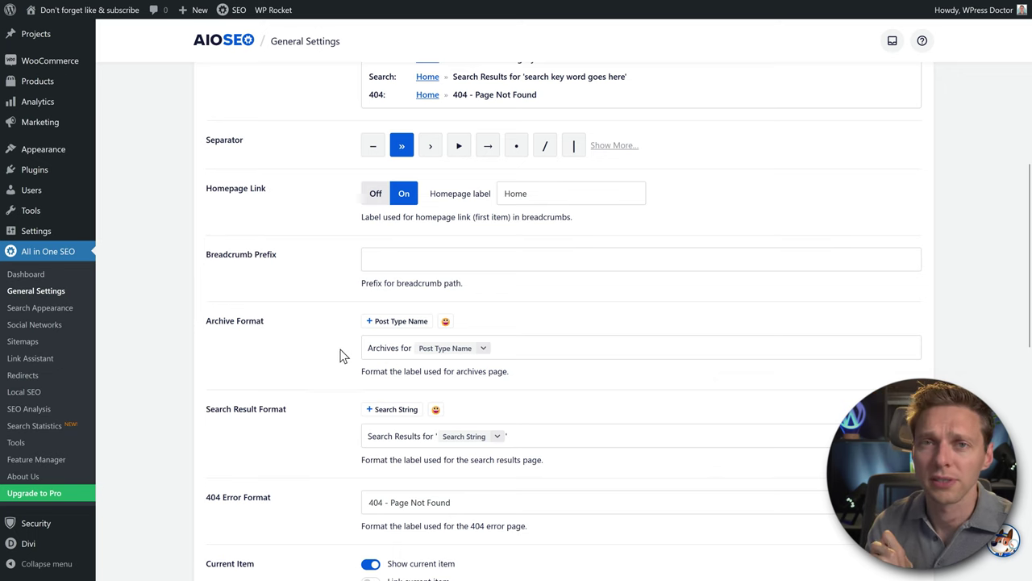
drag(412, 351, 369, 348)
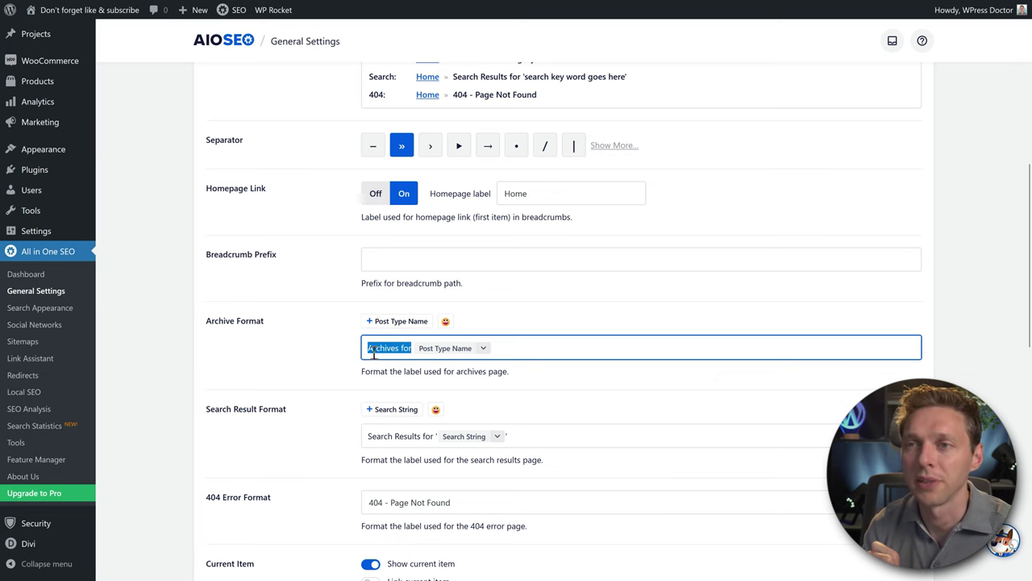
click(412, 349)
drag(413, 349, 358, 345)
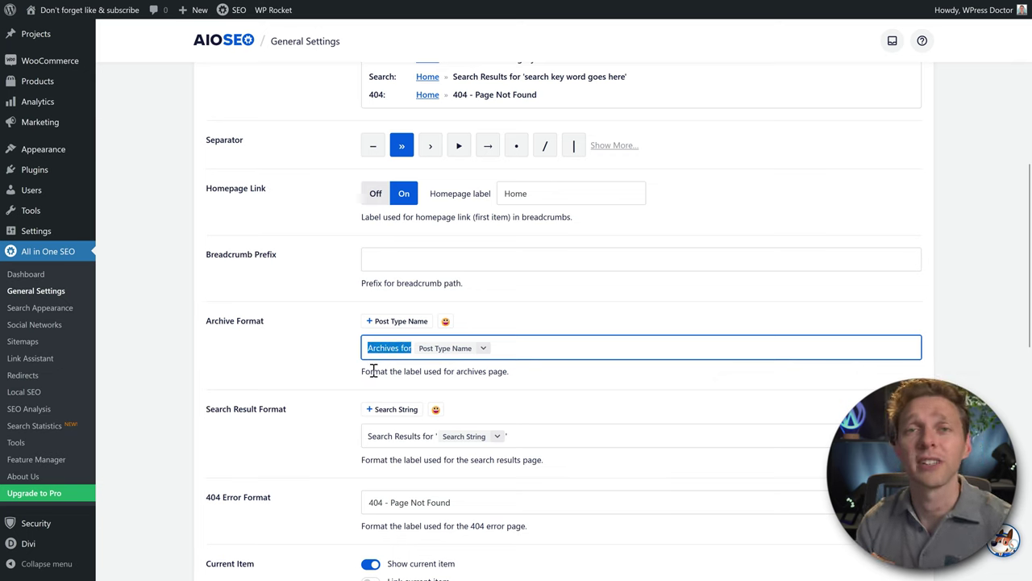
text(All posts about:)
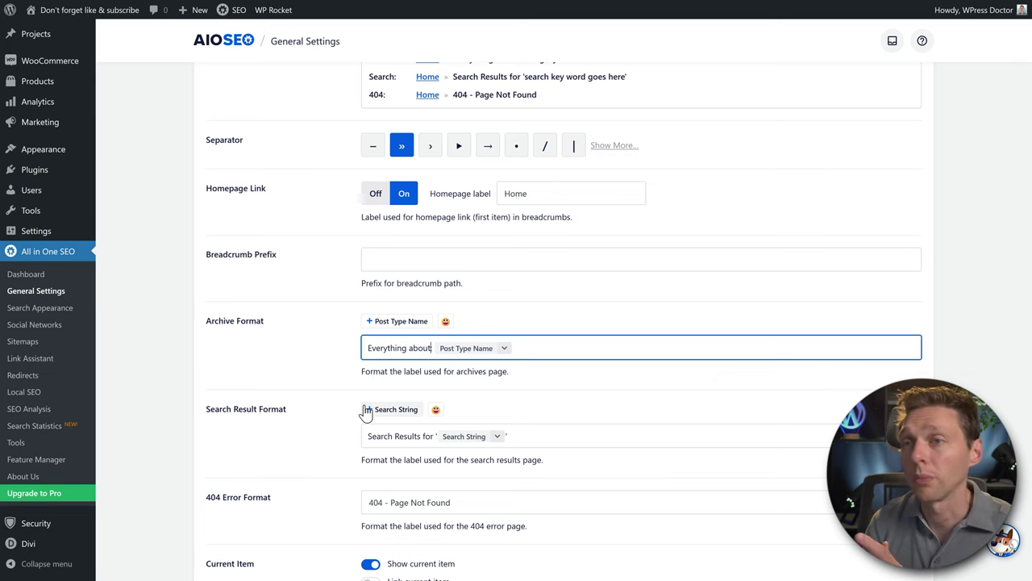
key(BackSpace)
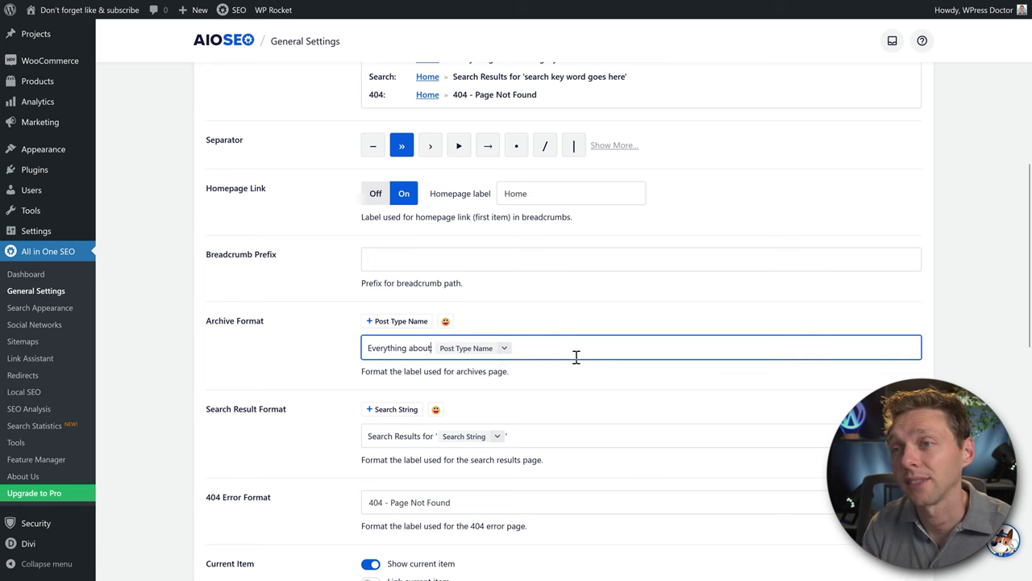
text(:)
click(652, 385)
Examine the Search Result Format, 404 Error Format and Show current item options, and compare the current item in the breadcrumb preview
scroll(652, 384, down, 3)
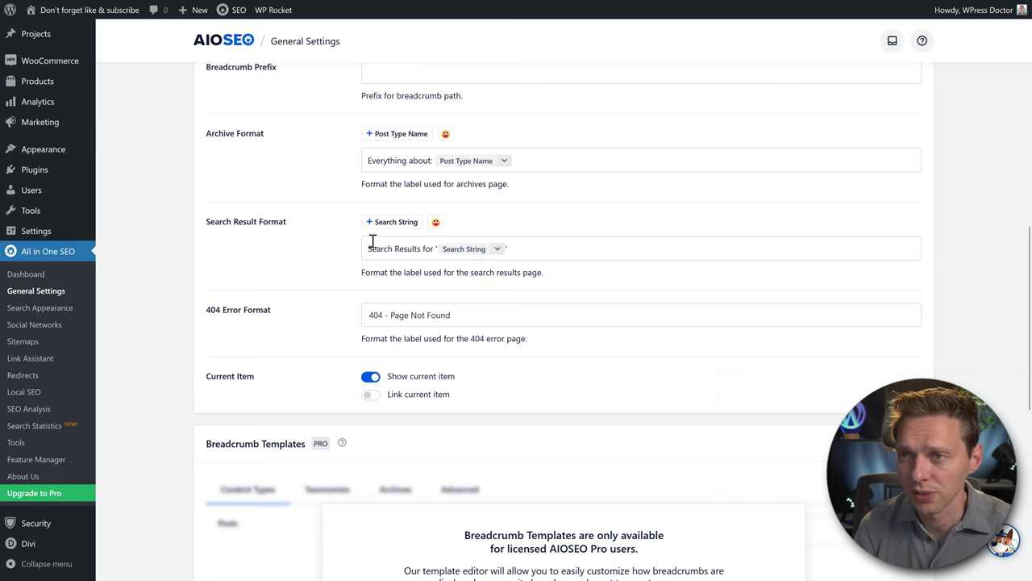
drag(217, 312, 269, 312)
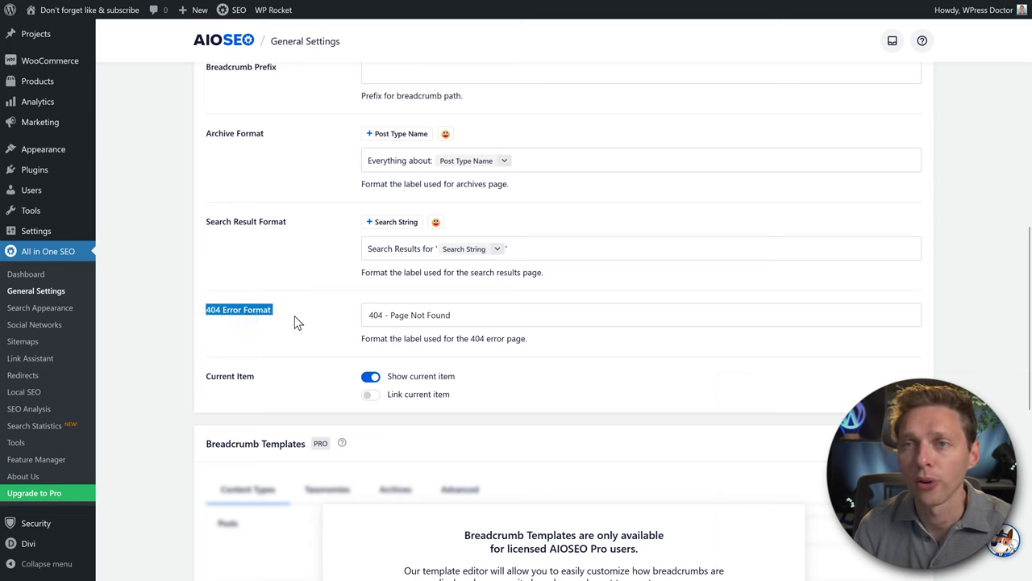
click(298, 323)
drag(547, 353, 362, 345)
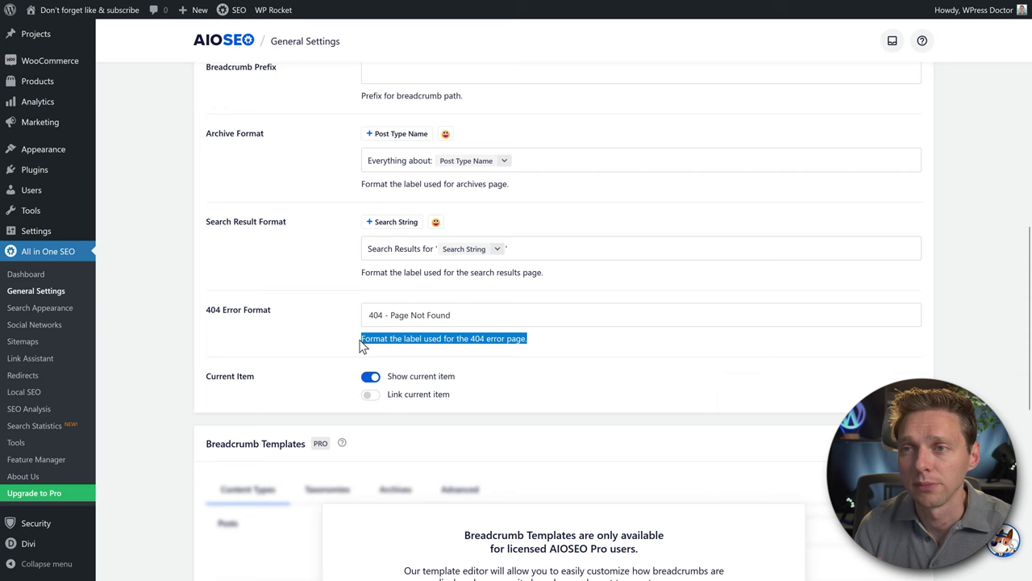
click(404, 340)
scroll(394, 356, up, 1)
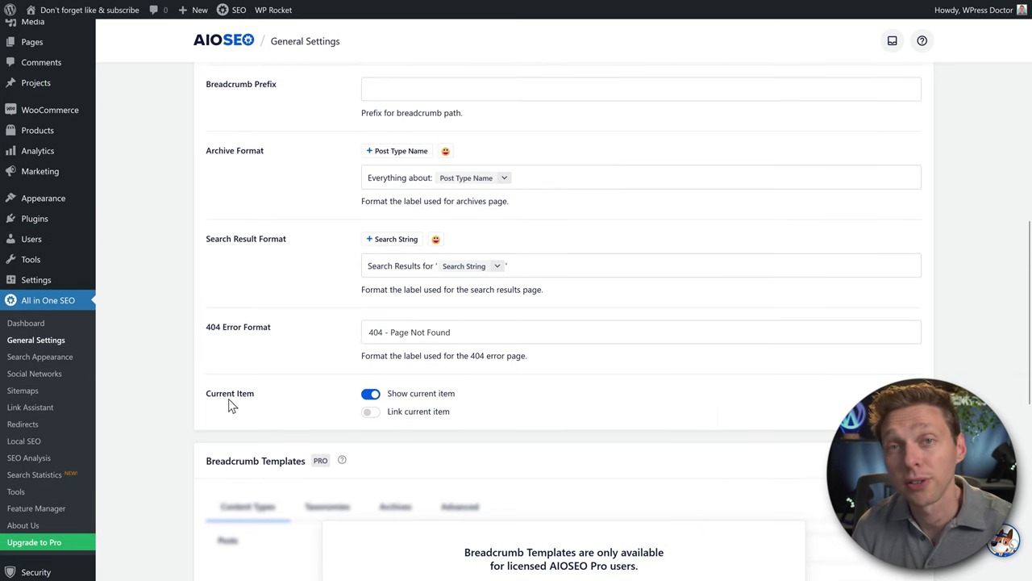
drag(454, 395, 393, 395)
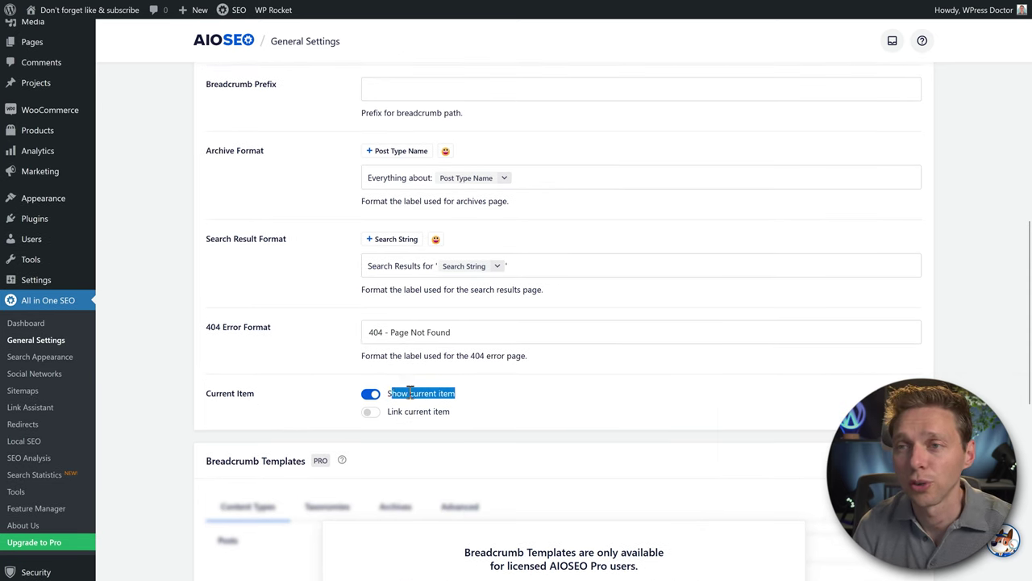
middle_click(581, 379)
click(615, 293)
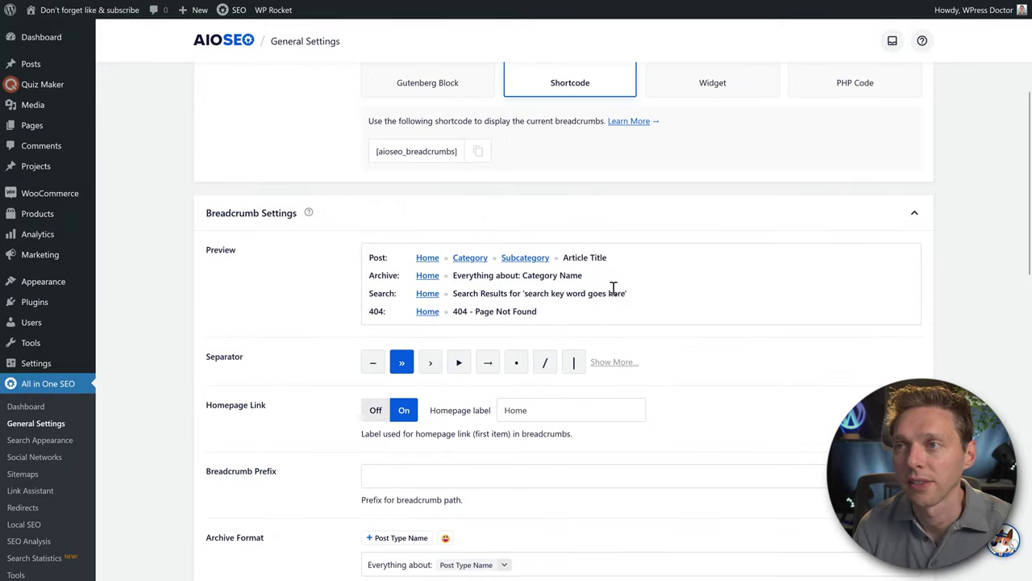
drag(609, 258, 566, 266)
click(611, 298)
middle_click(652, 293)
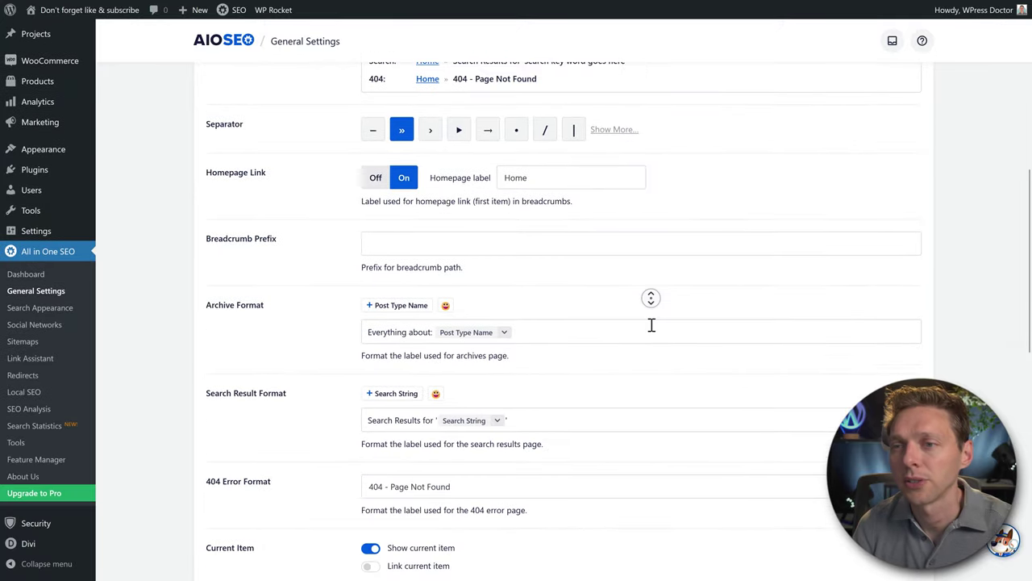
Turn on Link current item to compare the breadcrumb preview, then turn it off again
click(631, 331)
click(380, 327)
middle_click(710, 318)
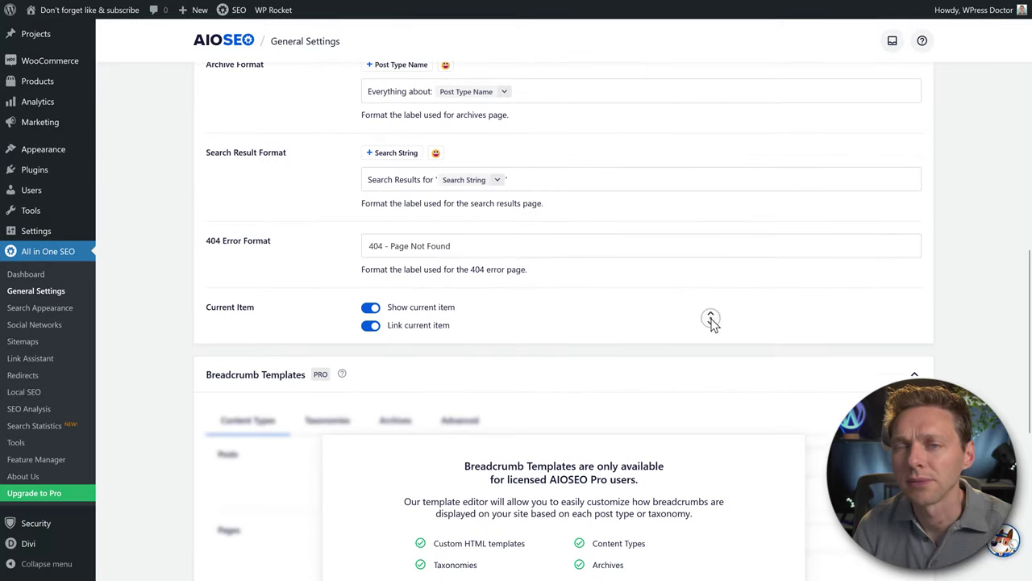
click(709, 298)
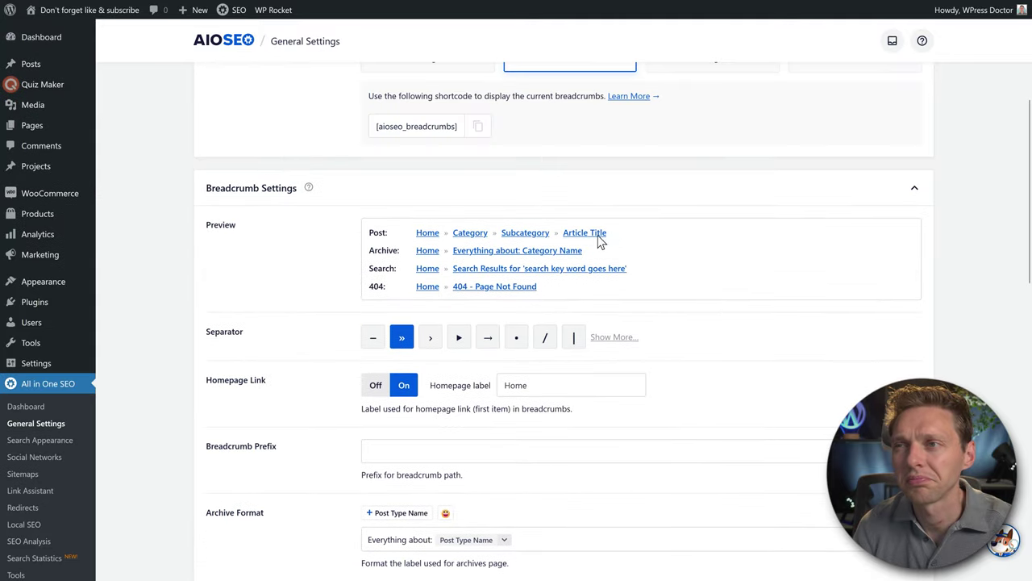
middle_click(680, 290)
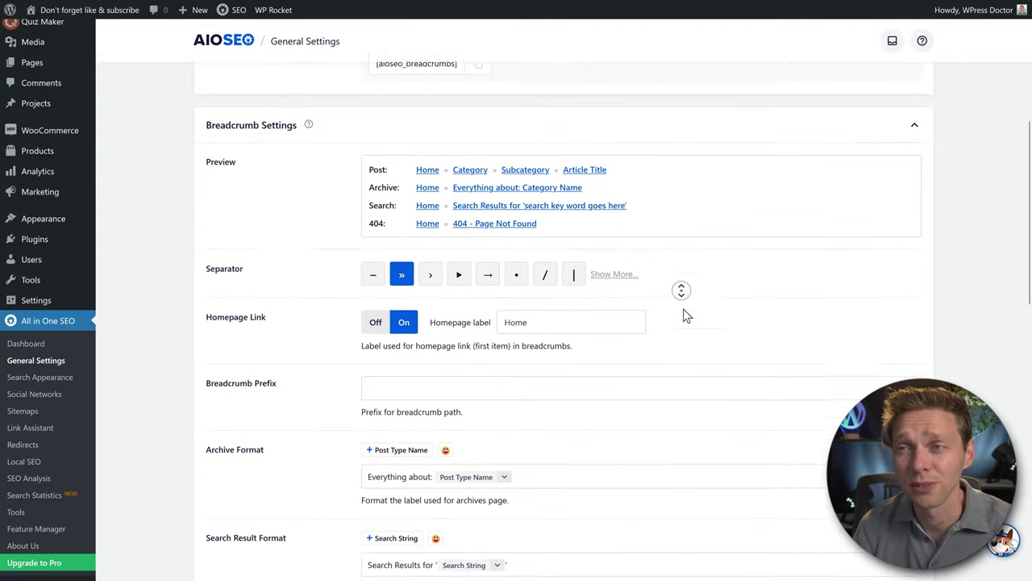
click(539, 390)
key(space)
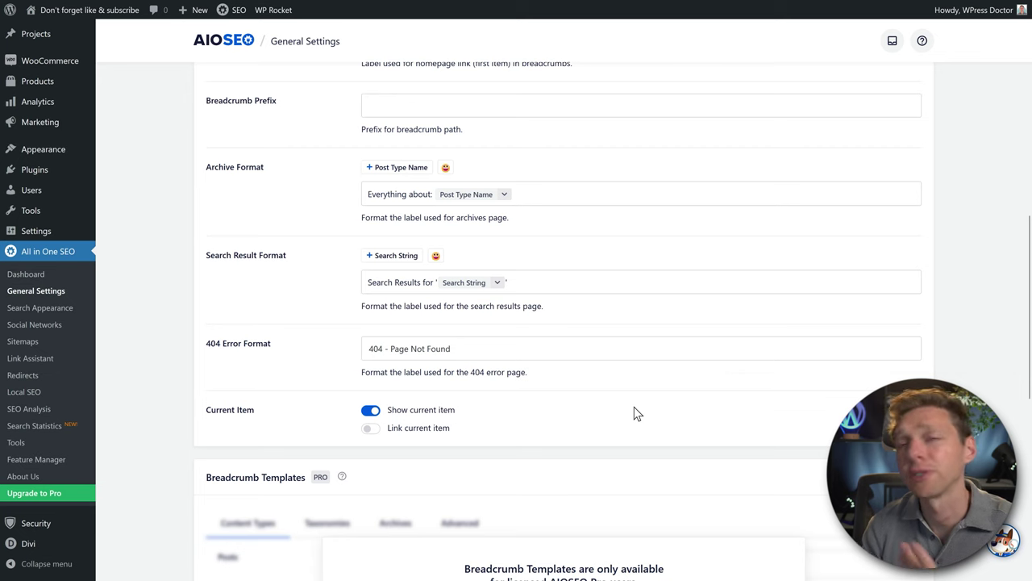
Collapse the Breadcrumb Templates section and open the RSS Content settings
scroll(633, 406, down, 3)
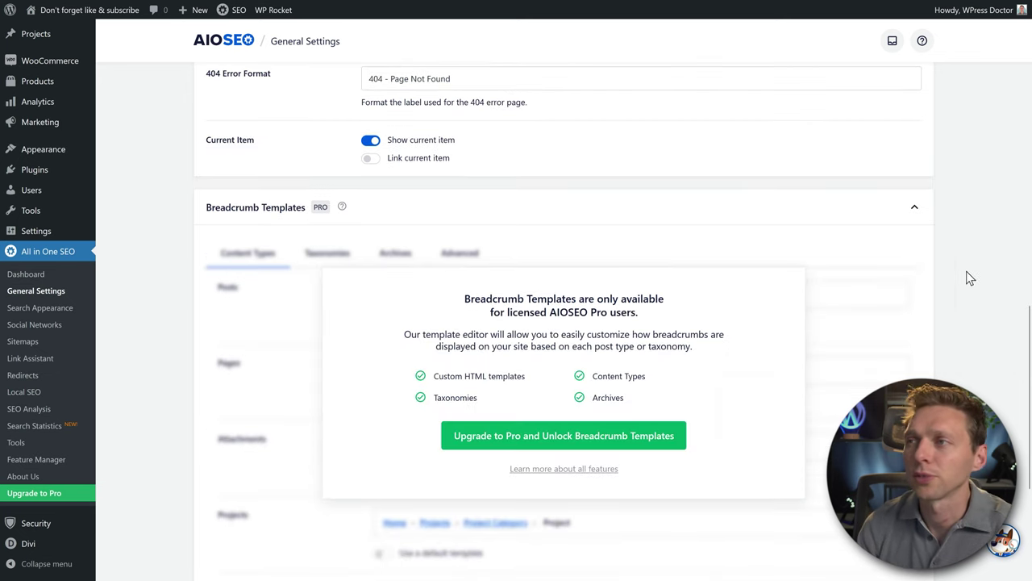
click(914, 208)
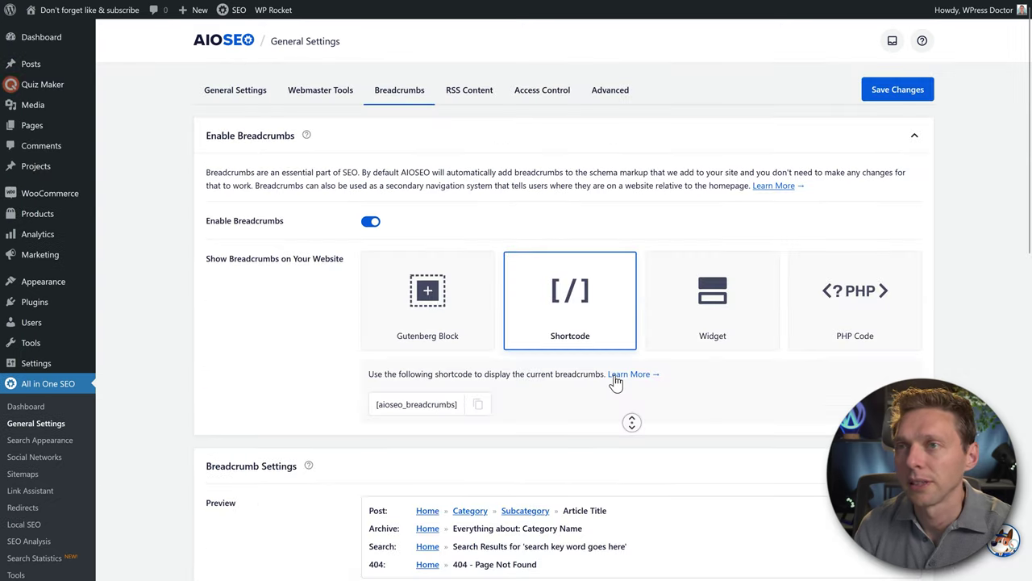
click(468, 94)
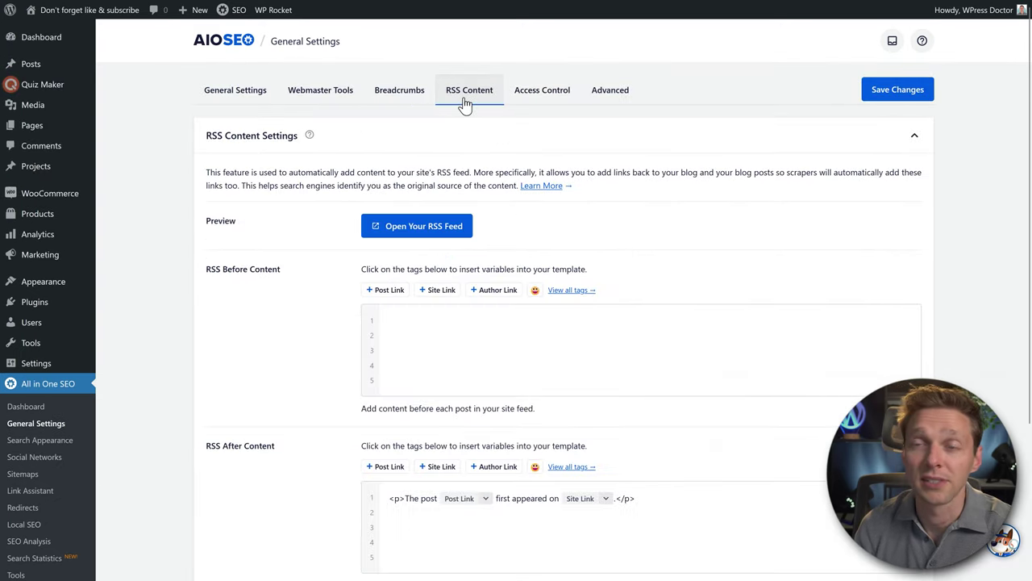
Examine the RSS Before Content and RSS After Content templates, including the post link and site link tags
click(674, 307)
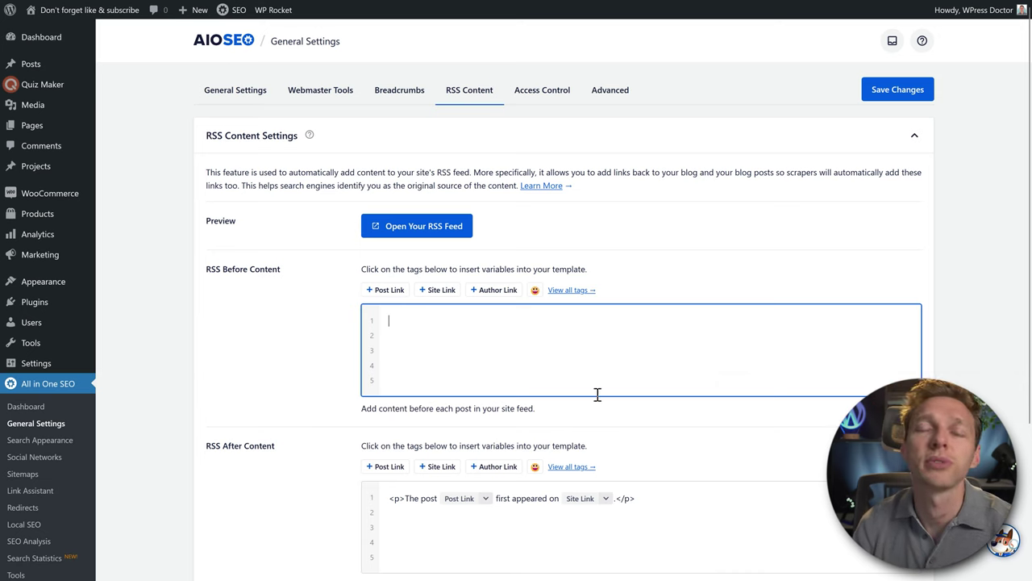
middle_click(734, 384)
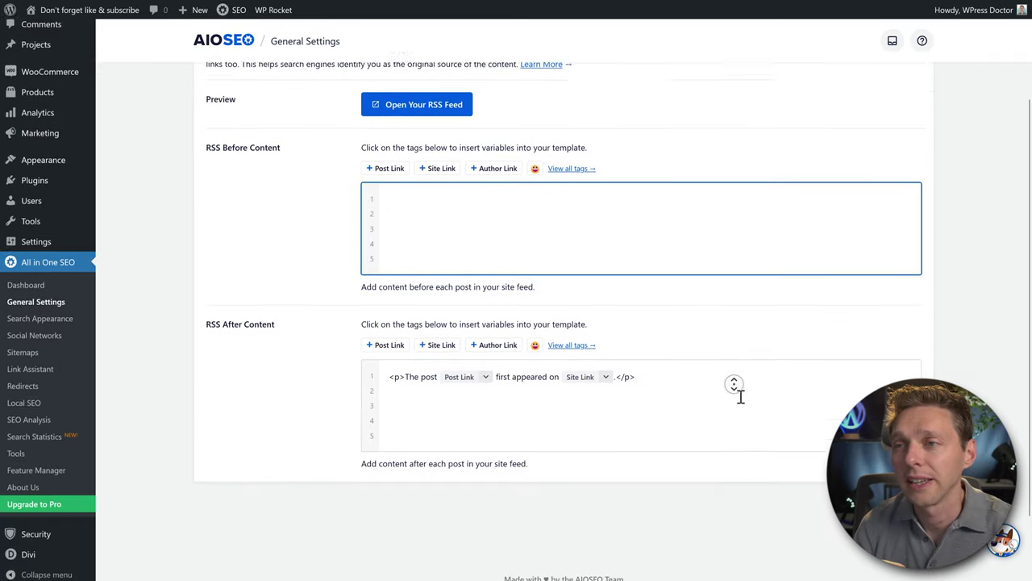
middle_click(741, 395)
drag(382, 452, 425, 452)
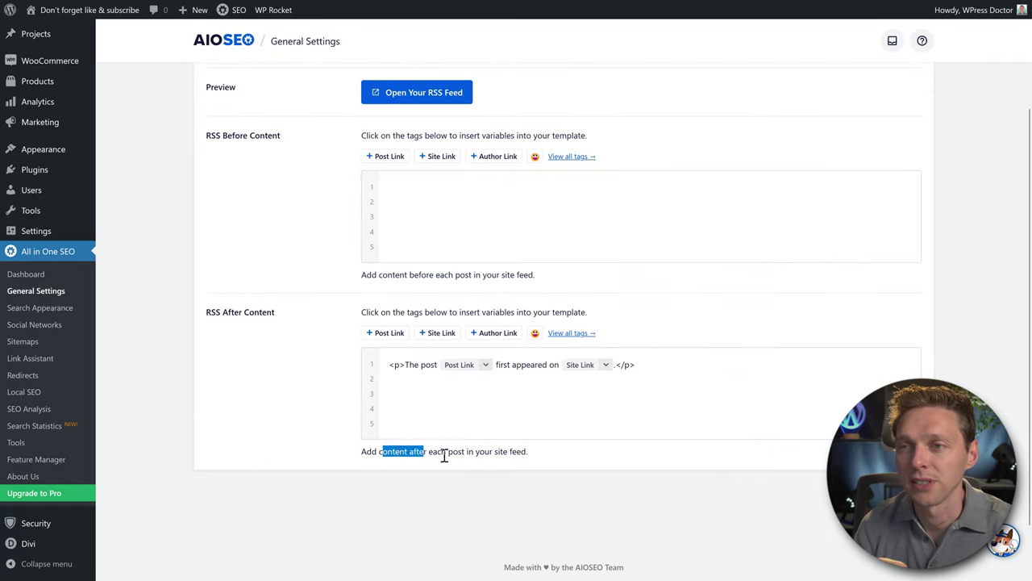
double_click(502, 451)
click(410, 363)
drag(405, 364, 416, 367)
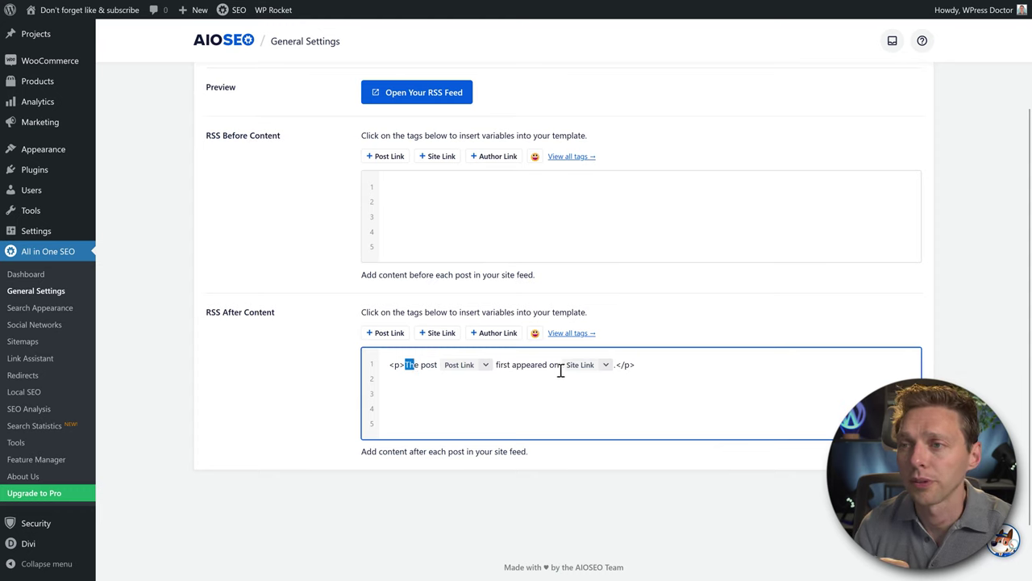
click(643, 344)
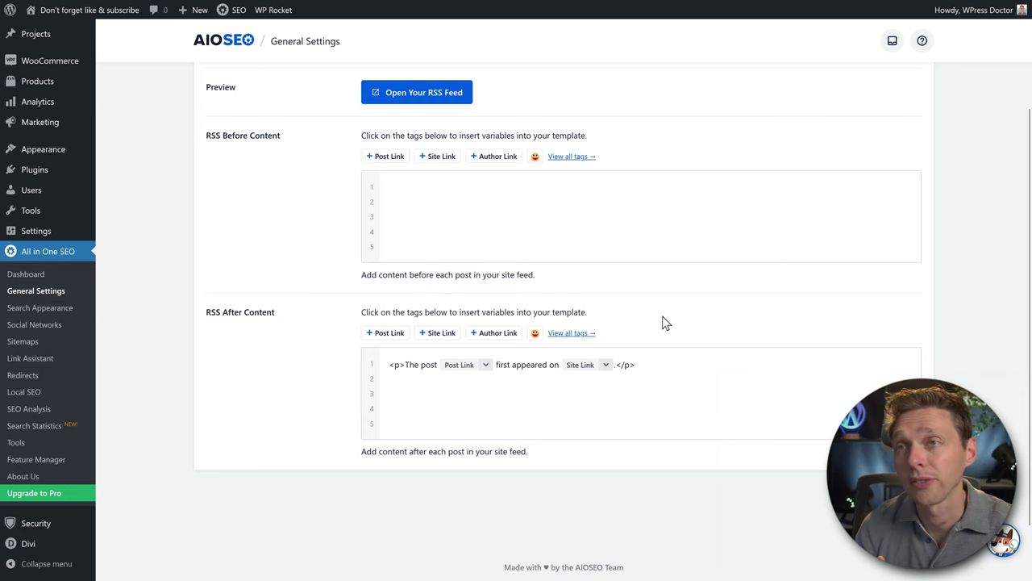
middle_click(749, 297)
scroll(748, 296, up, 3)
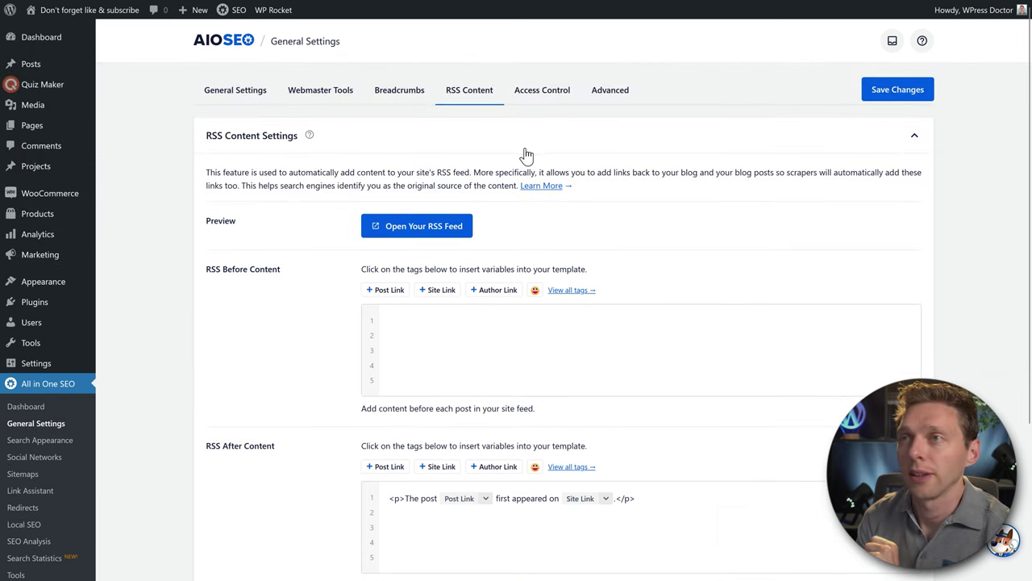
Open the Access Control settings and read the SEO Manager and SEO Editor role options
click(546, 100)
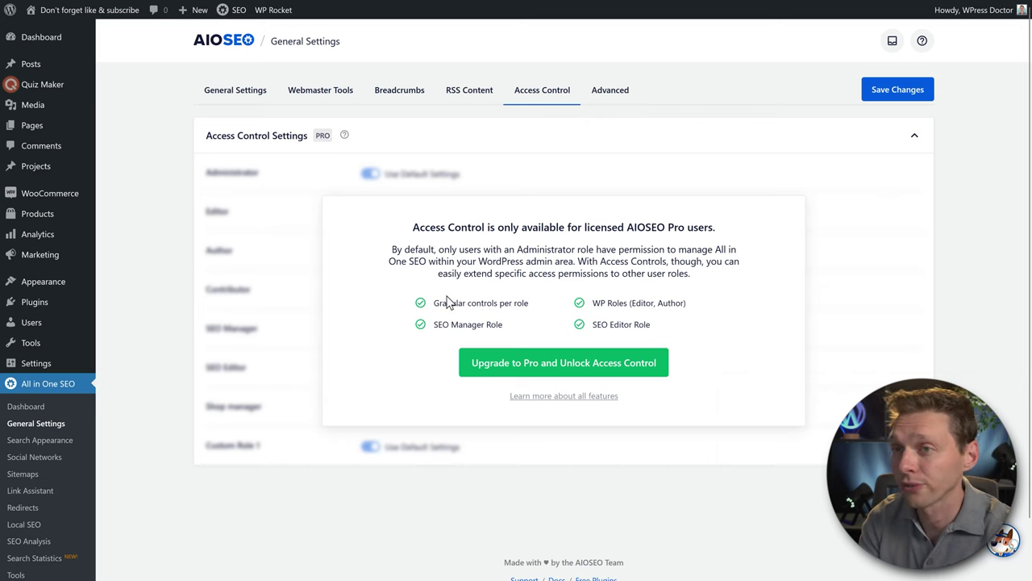
drag(434, 325, 470, 326)
drag(593, 325, 633, 326)
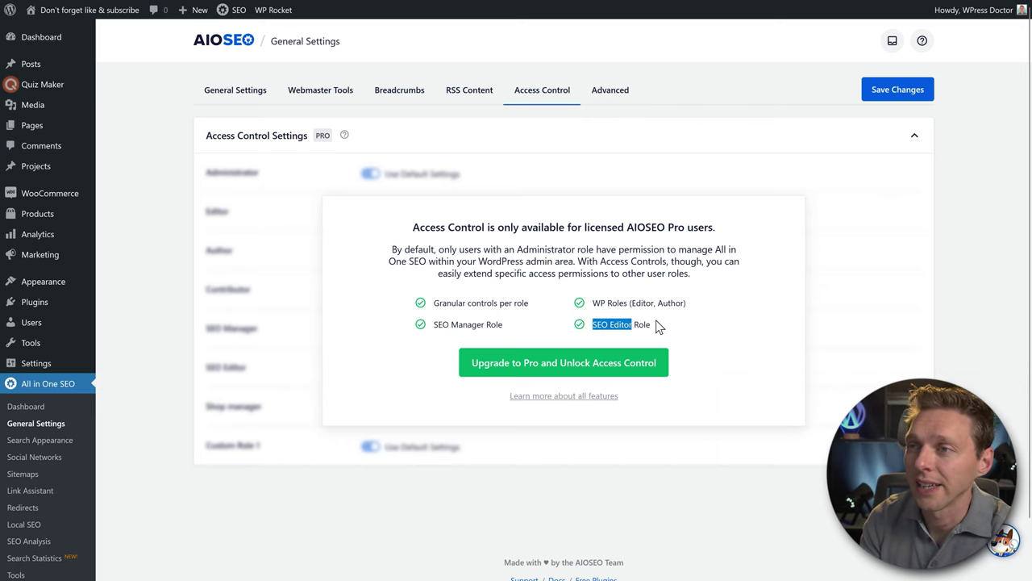
click(657, 325)
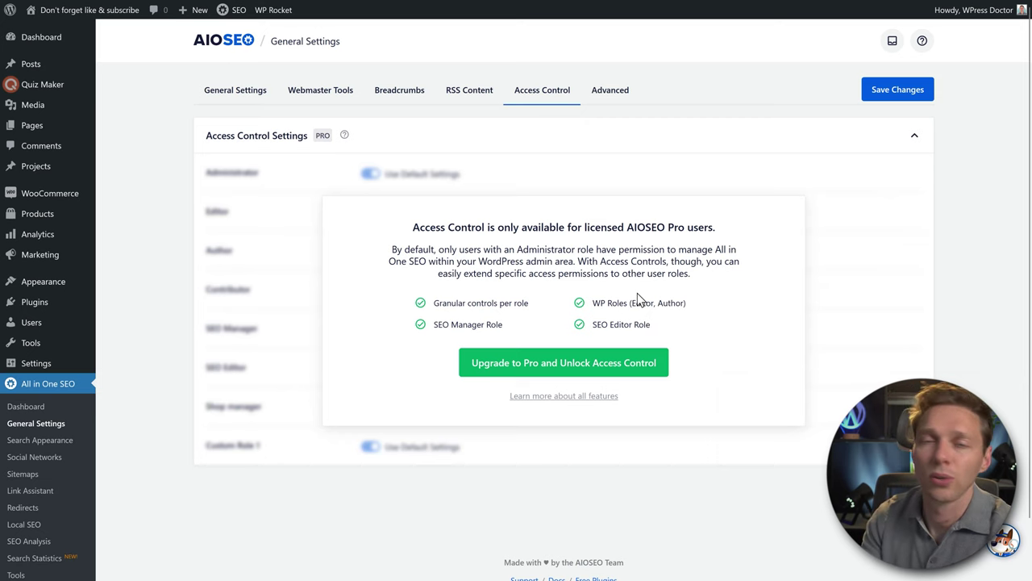
Open the Advanced settings and set Announcements to Hide
click(611, 95)
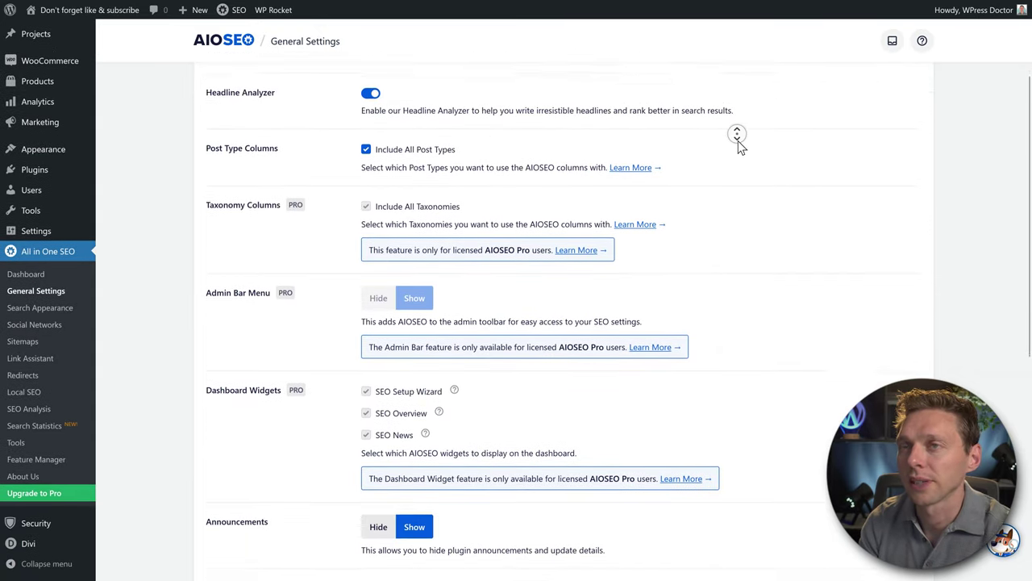
middle_click(767, 140)
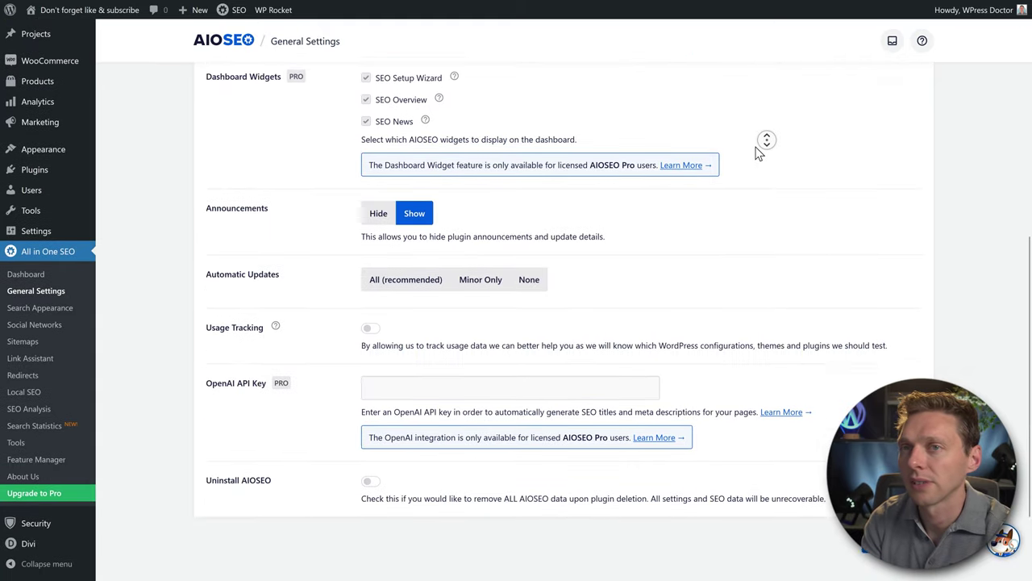
middle_click(560, 172)
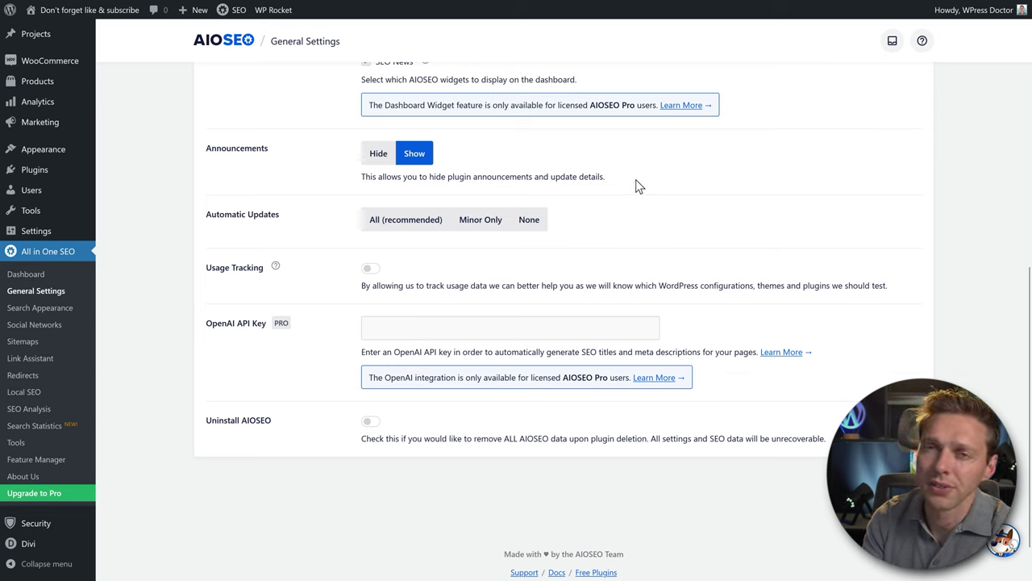
click(379, 155)
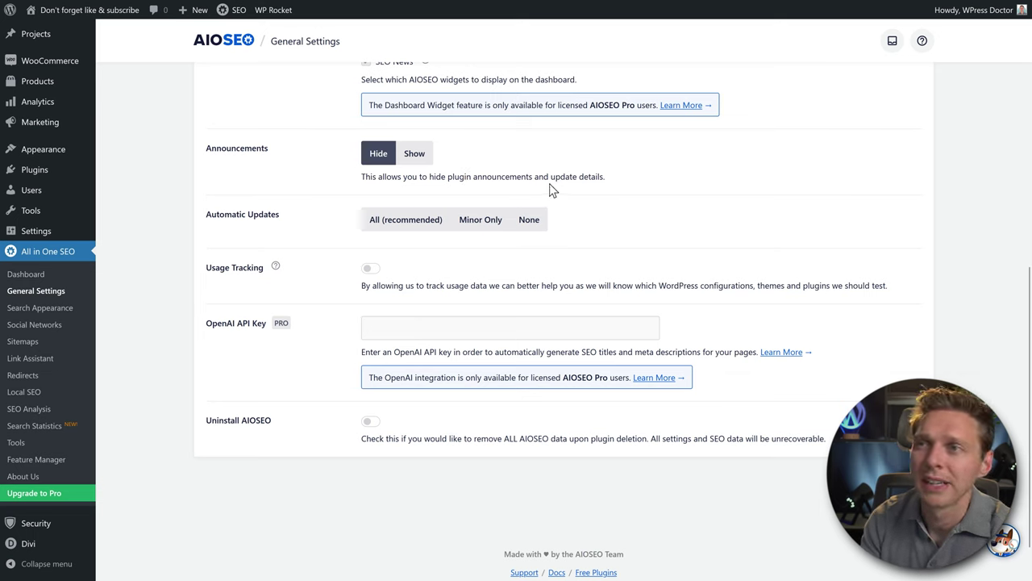
Set Automatic Updates to All (recommended)
drag(279, 216, 234, 216)
click(229, 216)
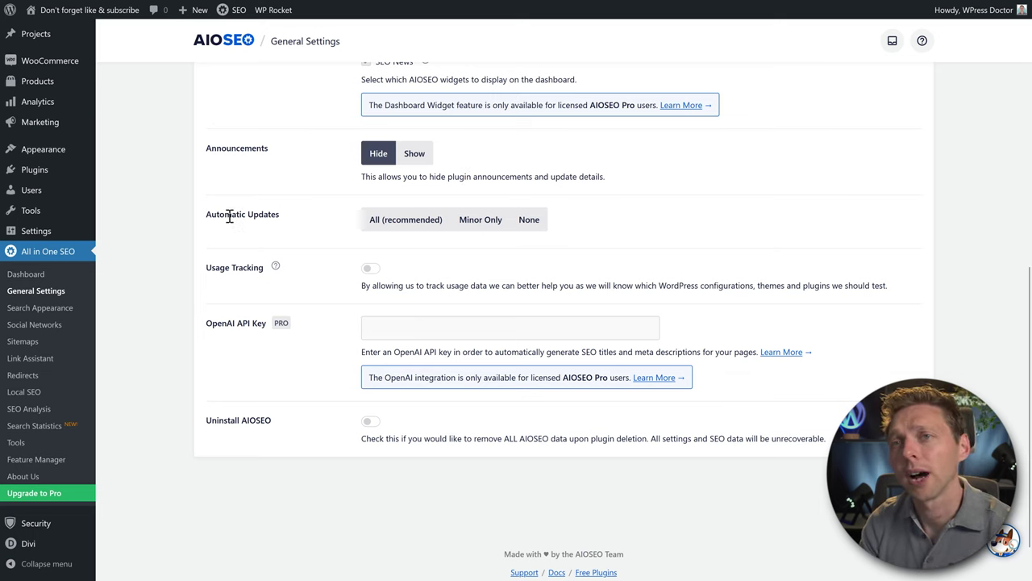
click(394, 226)
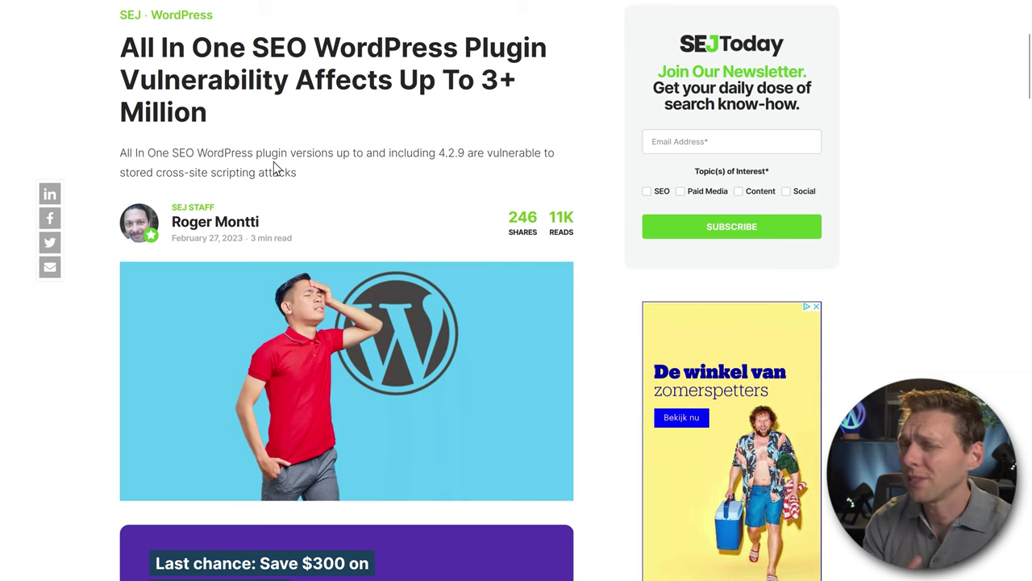
Read the news article's summary of which All In One SEO versions are vulnerable to cross-site scripting attacks
drag(119, 154, 500, 188)
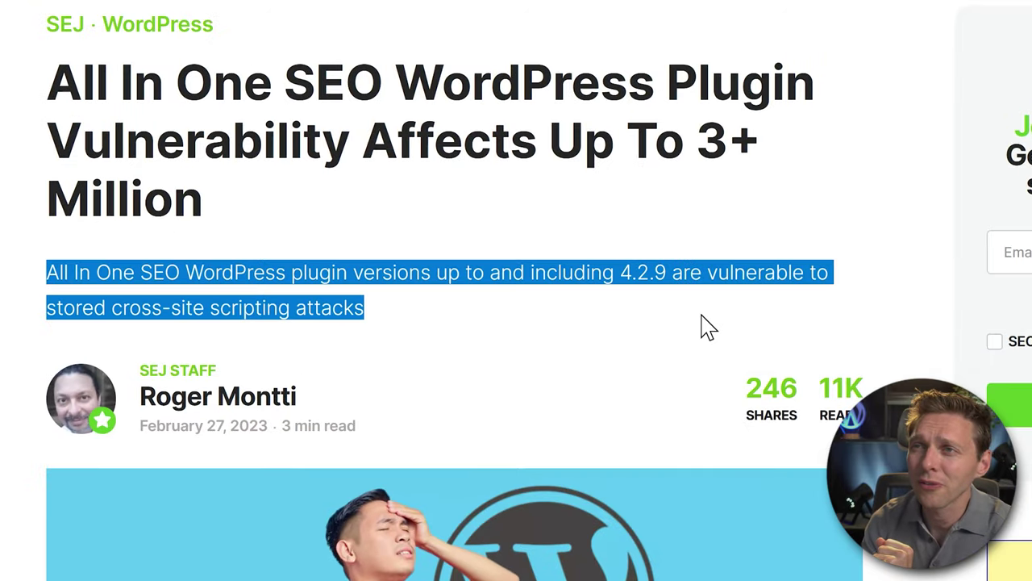
mouse_move(365, 309)
mouse_down()
mouse_move(223, 295)
mouse_move(108, 306)
mouse_move(367, 312)
mouse_up()
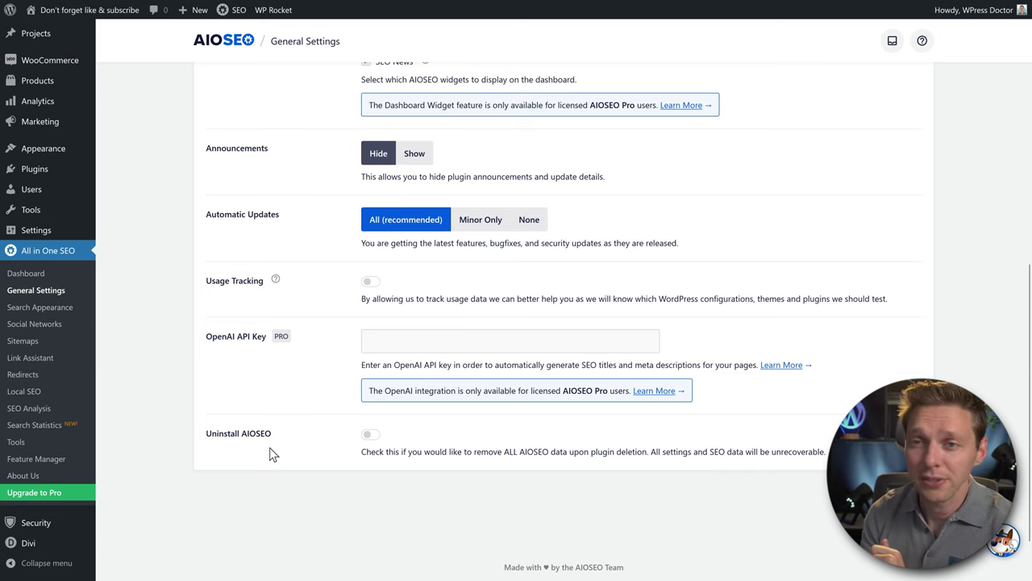
Examine the Uninstall AIOSEO option in the Advanced settings and its data removal description
drag(266, 435, 205, 436)
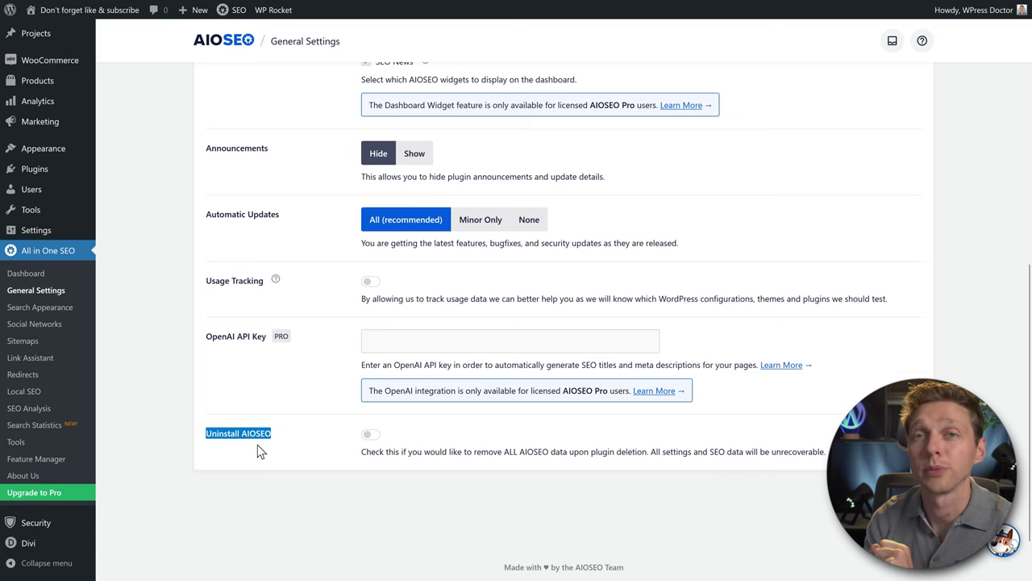
click(258, 450)
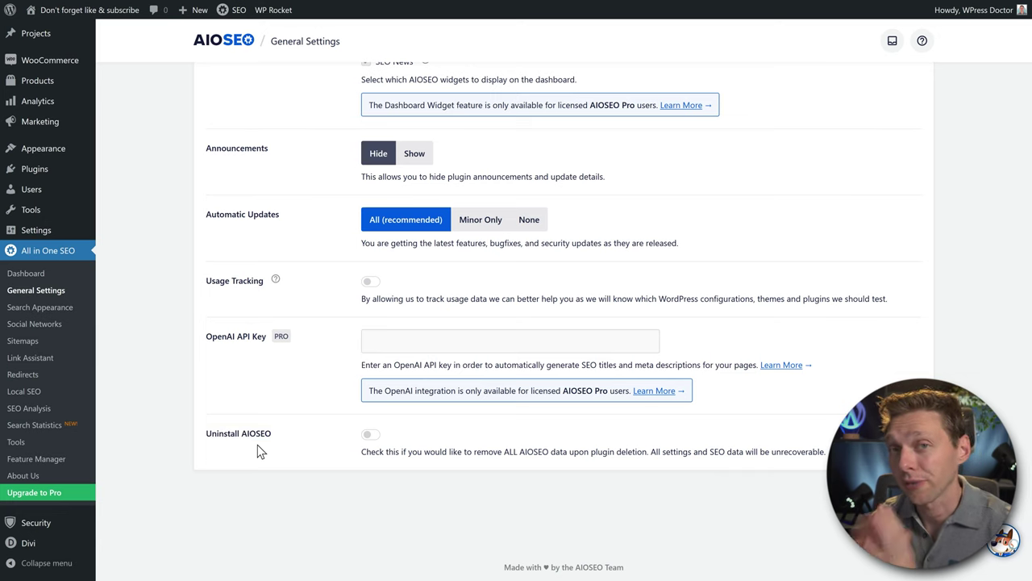
click(371, 434)
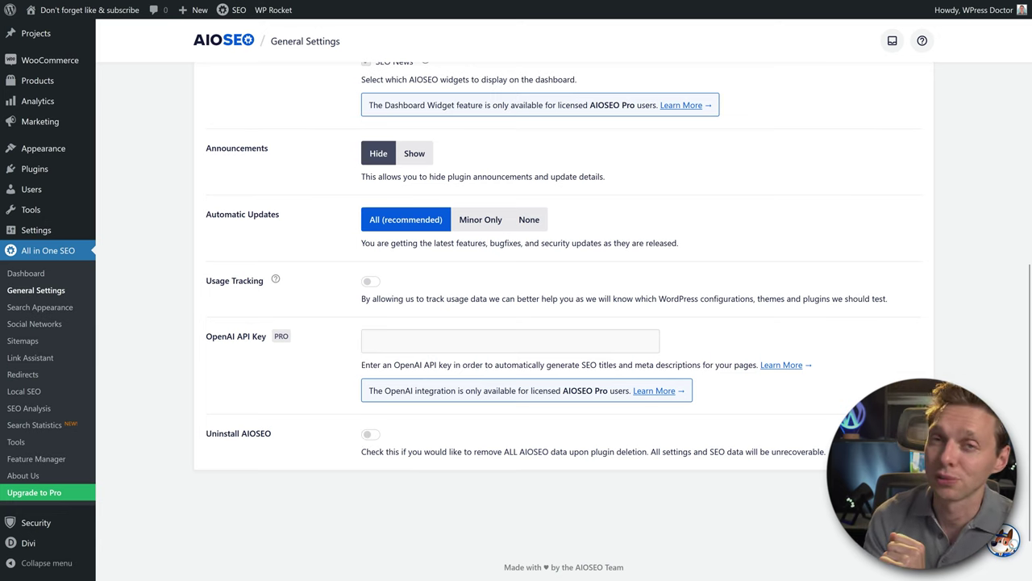
Open the Search Appearance settings, compare several title separators in the preview, and choose | as the Separator Character
middle_click(742, 356)
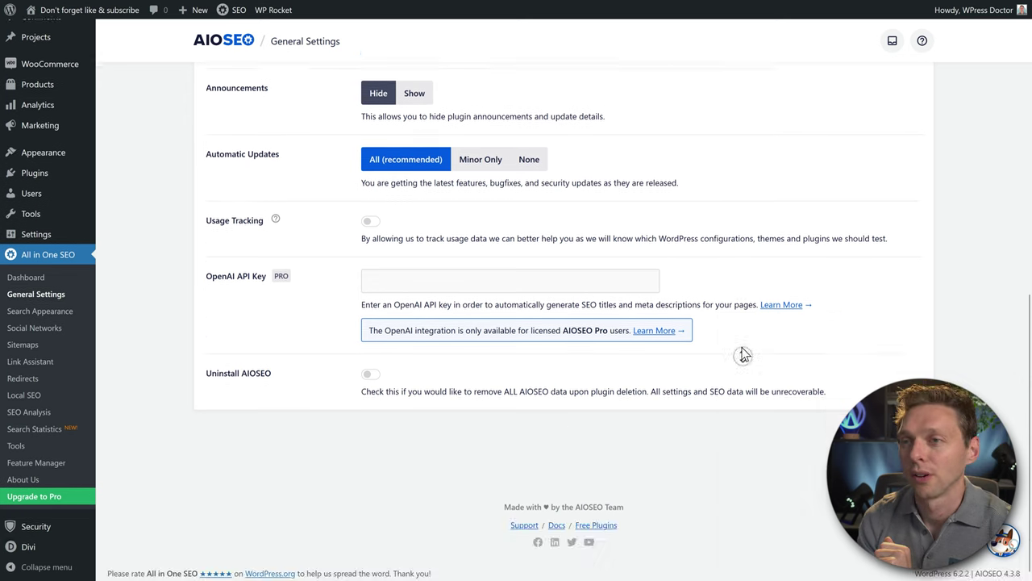
middle_click(742, 336)
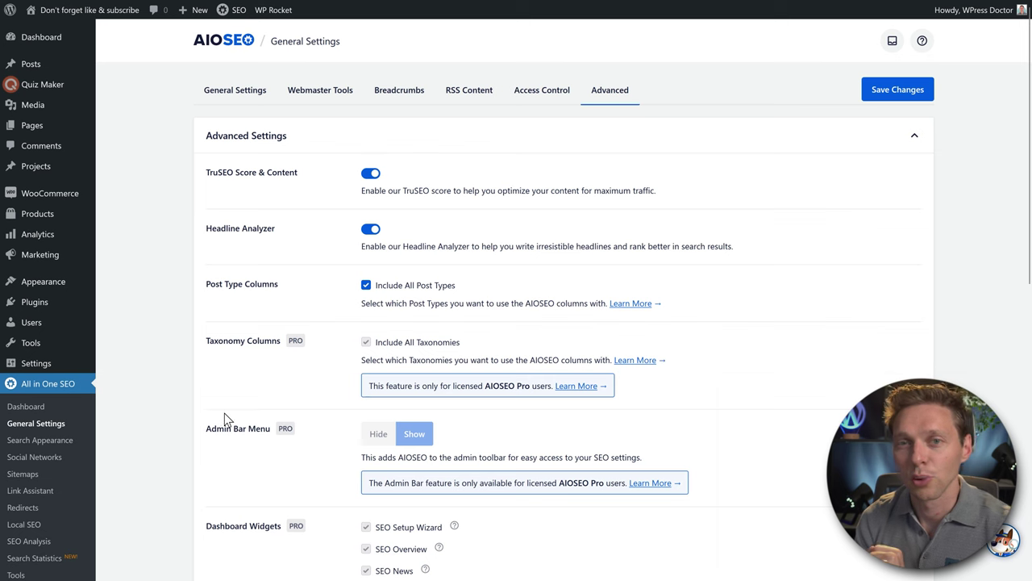
click(53, 440)
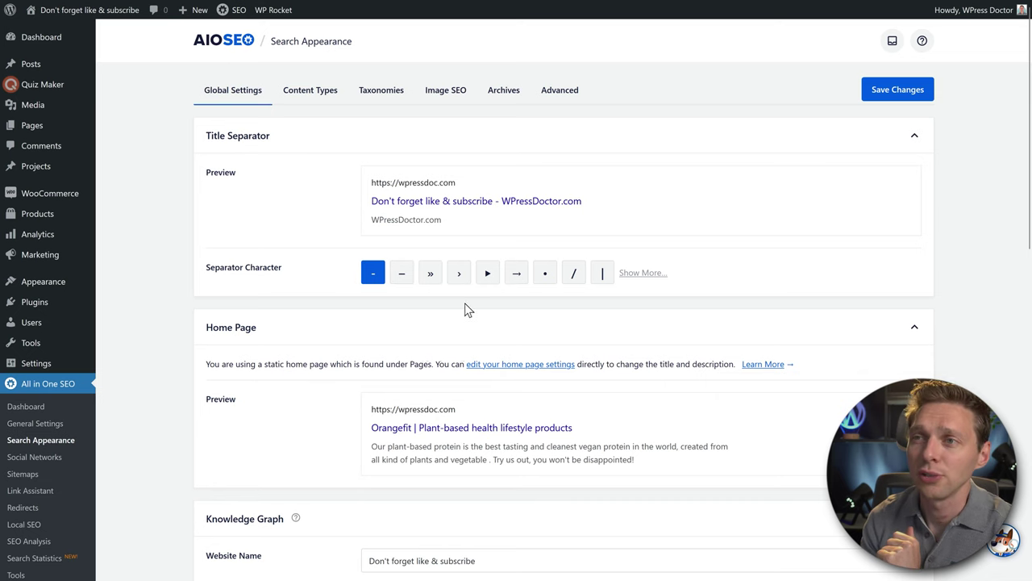
click(430, 274)
click(461, 279)
click(492, 277)
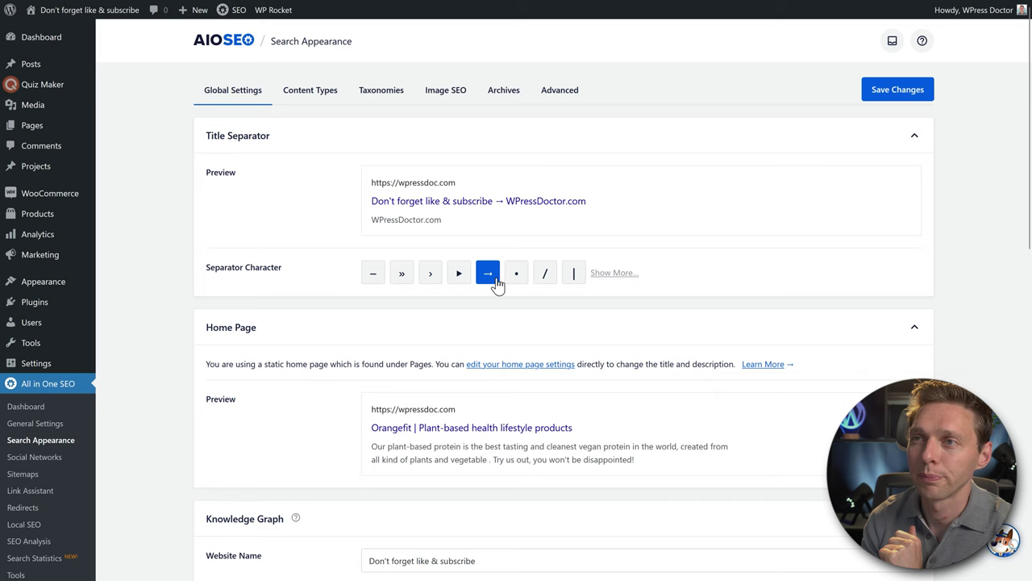
click(518, 277)
click(547, 277)
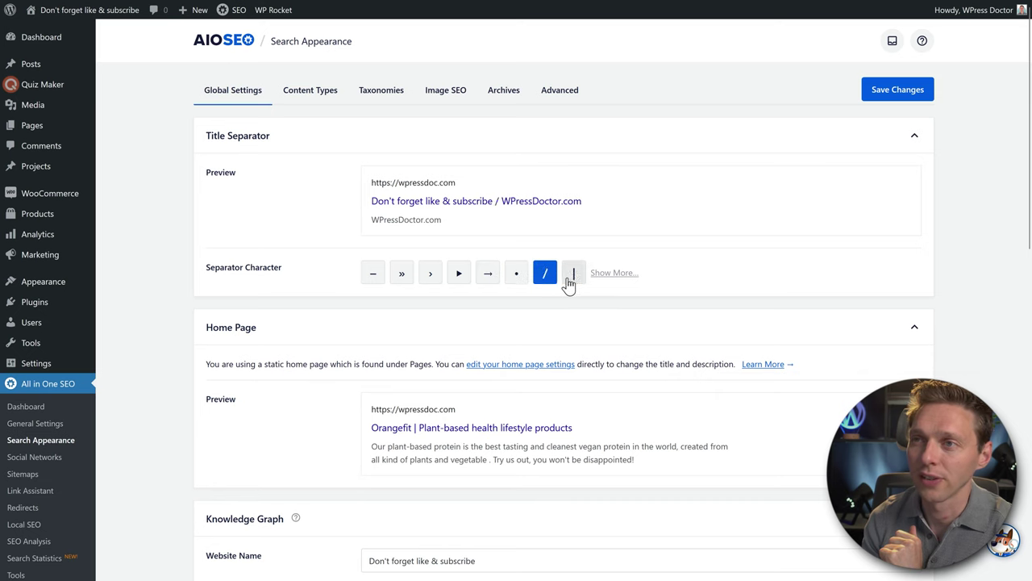
click(571, 278)
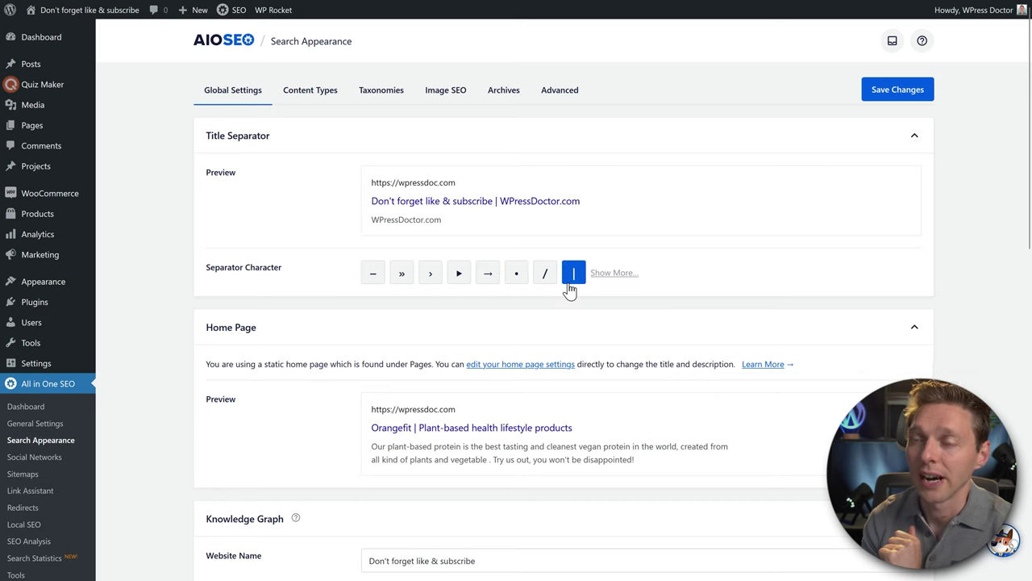
Show more separators, try a few along with the custom separator *__*, and reselect | as the Separator Character
click(613, 279)
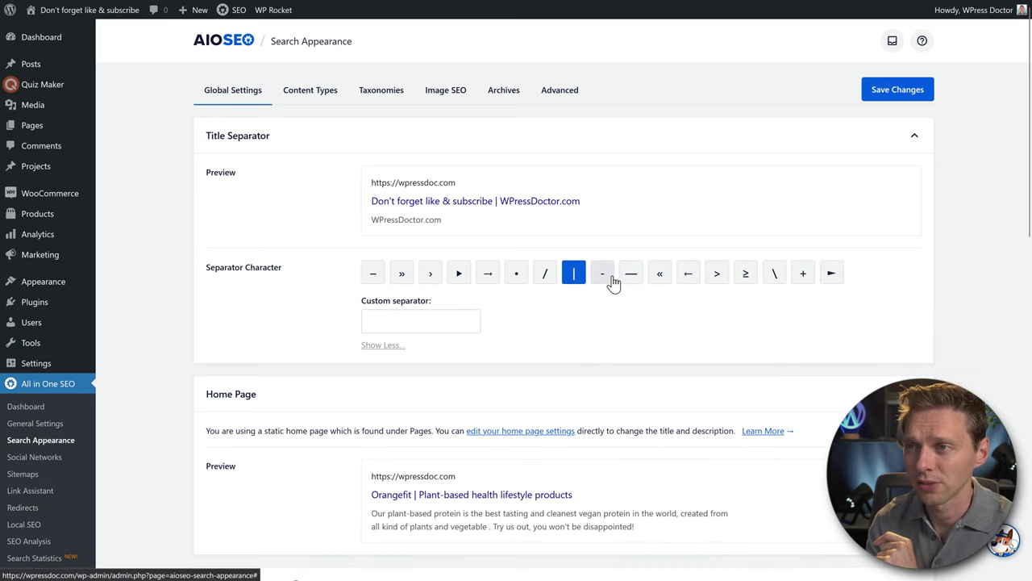
click(831, 278)
click(802, 278)
click(774, 276)
click(450, 323)
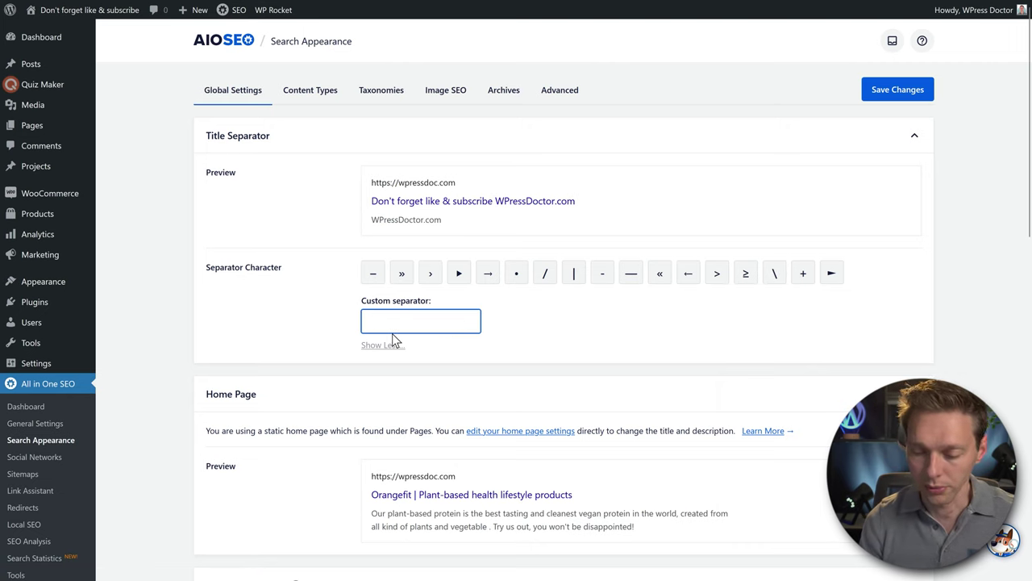
text(*_*)
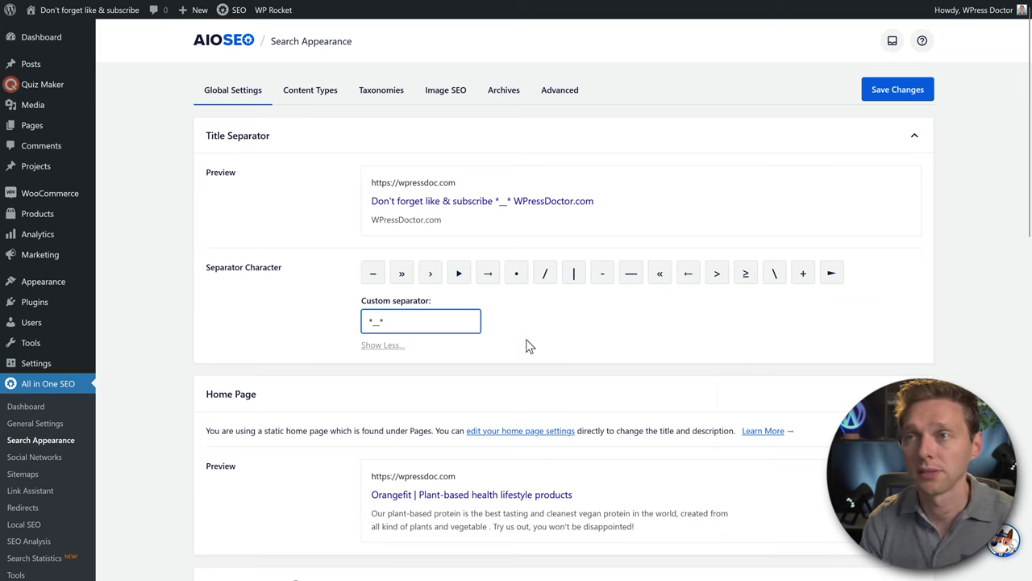
click(606, 333)
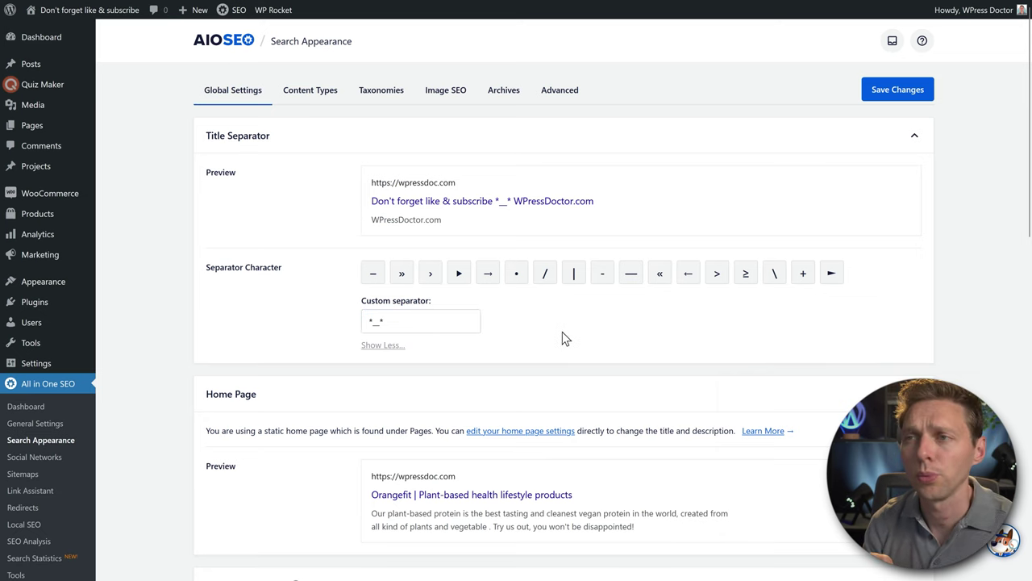
click(573, 273)
Examine the Home Page section's note about the static home page and where its title and description are edited
middle_click(564, 343)
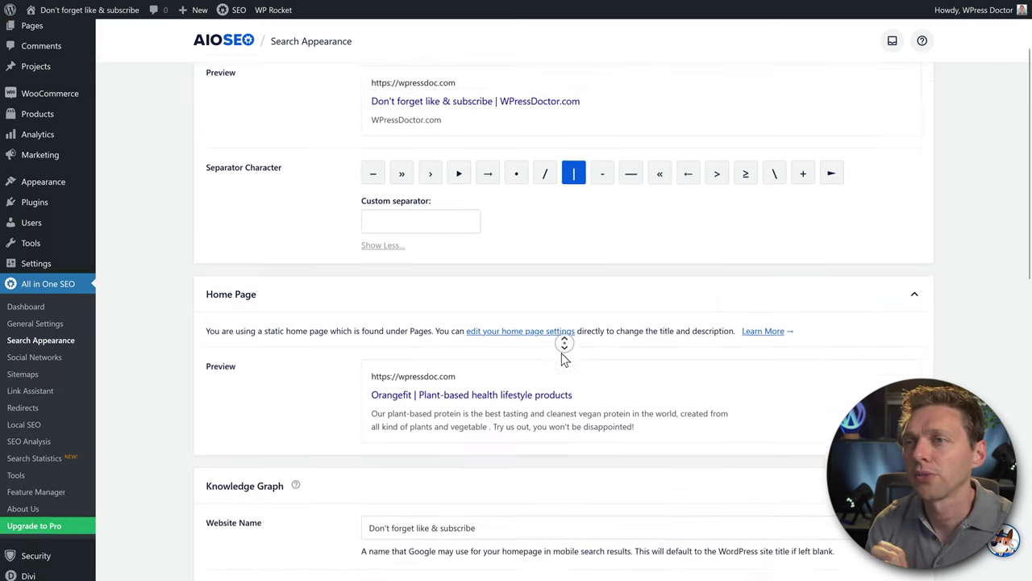
click(336, 216)
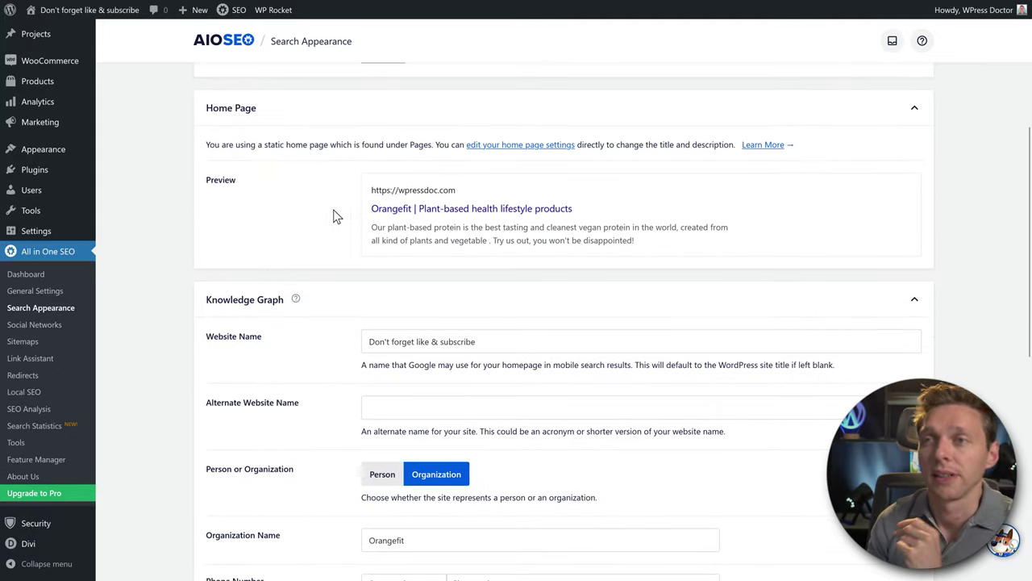
drag(244, 145, 343, 145)
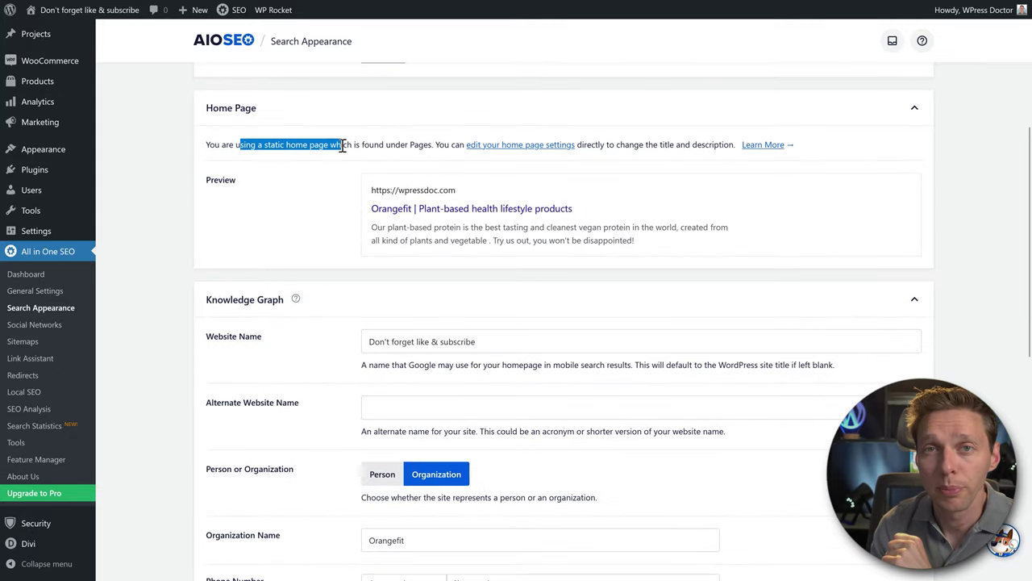
click(343, 145)
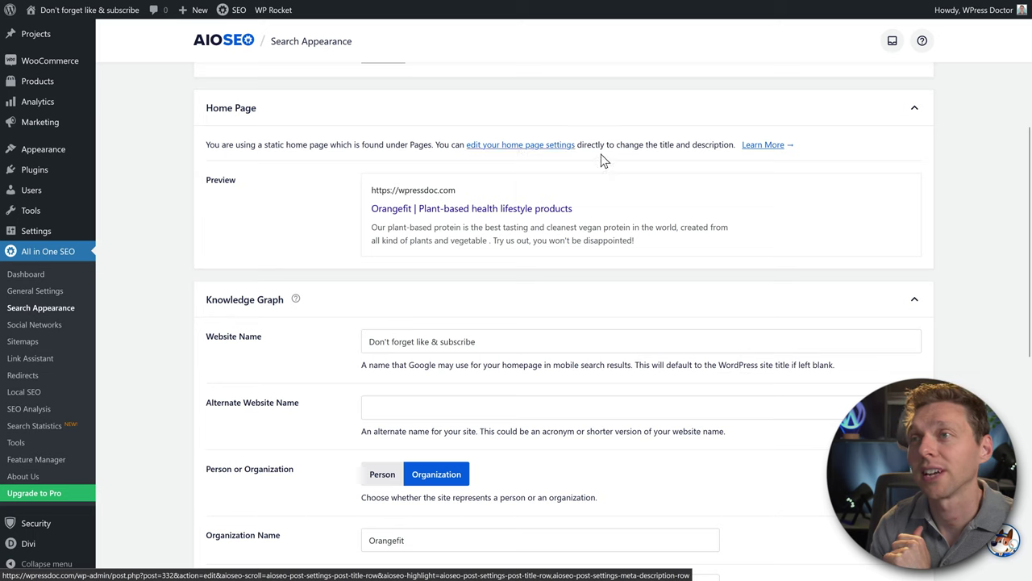
drag(642, 146, 721, 142)
click(705, 162)
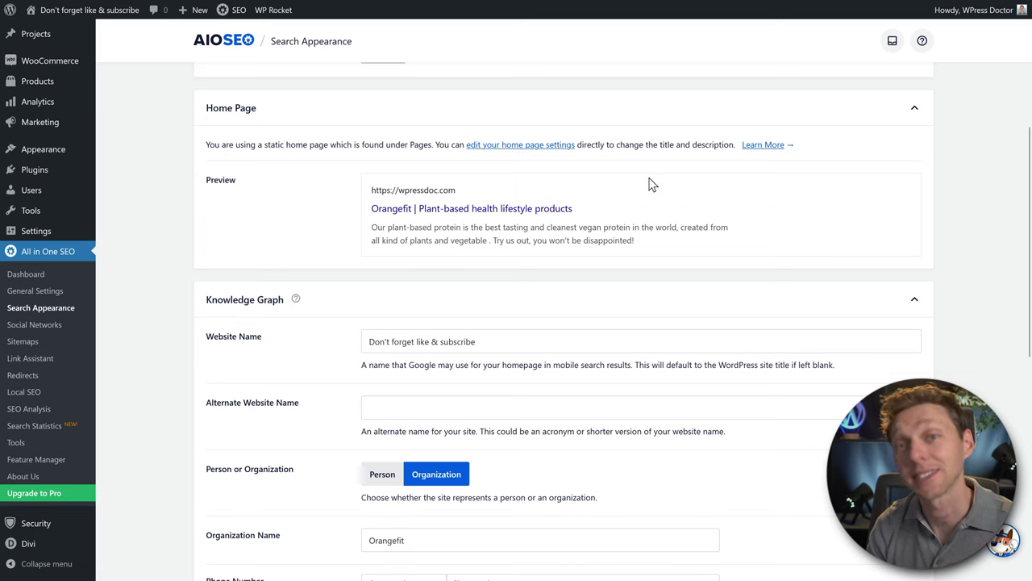
In the Knowledge Graph section, set the Website Name to Orangefit and the Alternate Website Name to "Orangefit inc."
middle_click(691, 180)
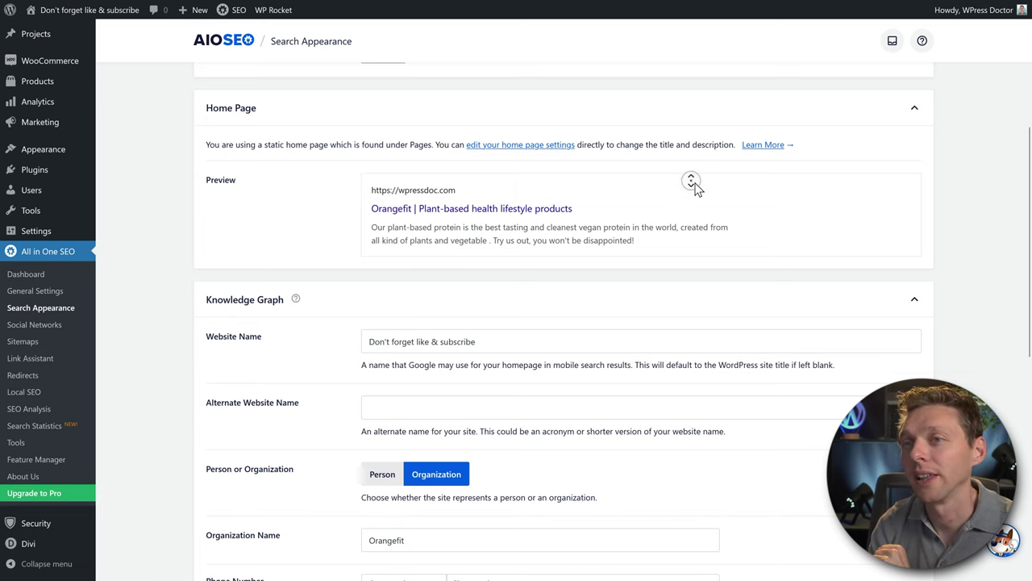
scroll(699, 196, down, 3)
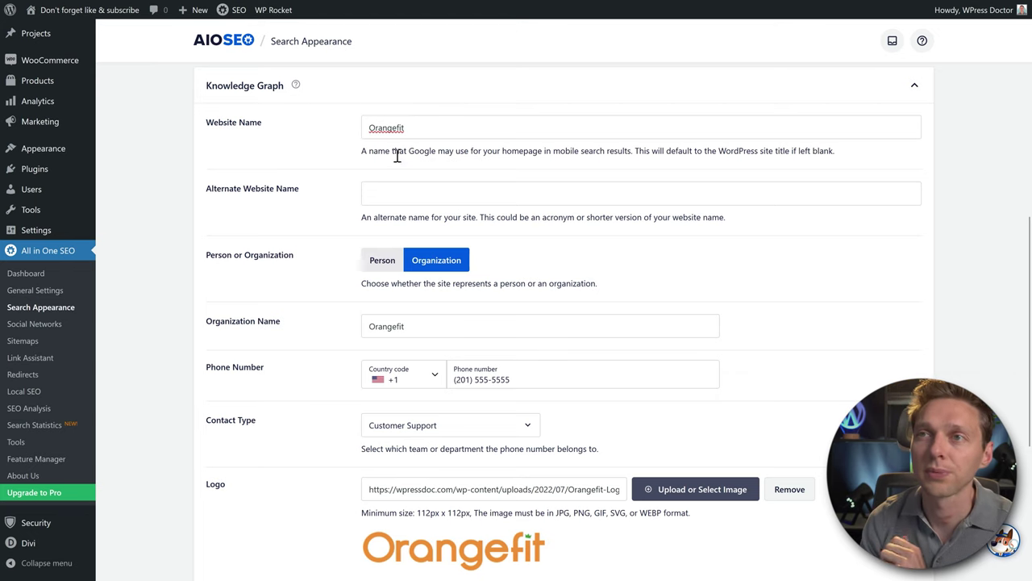
click(437, 194)
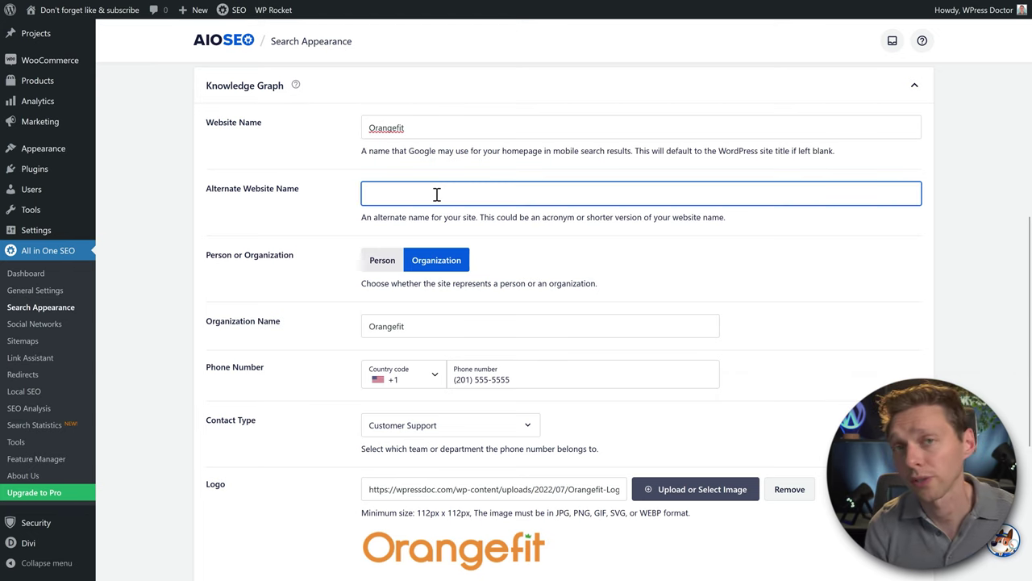
text(Orangefit in)
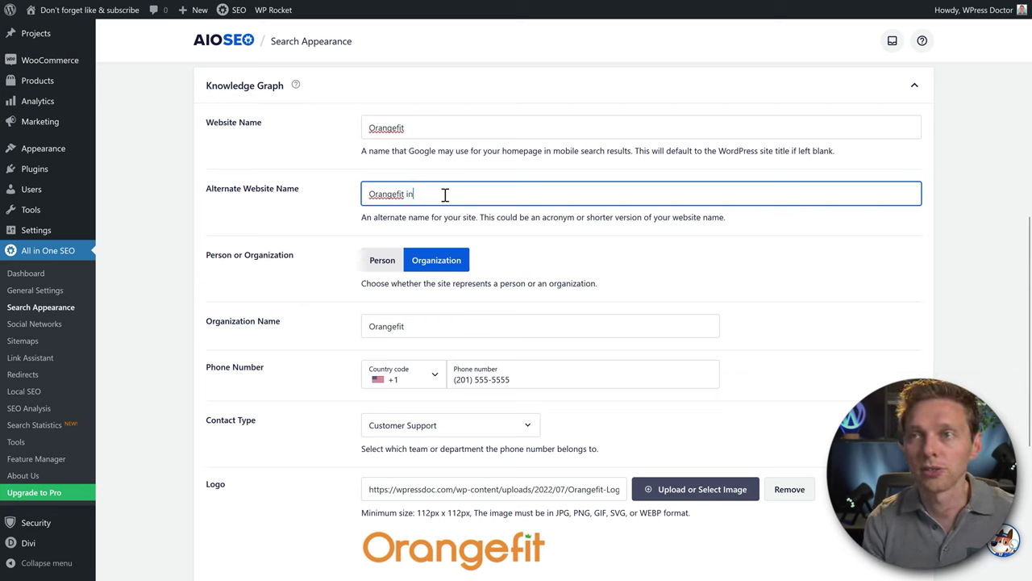
text(c.)
click(475, 219)
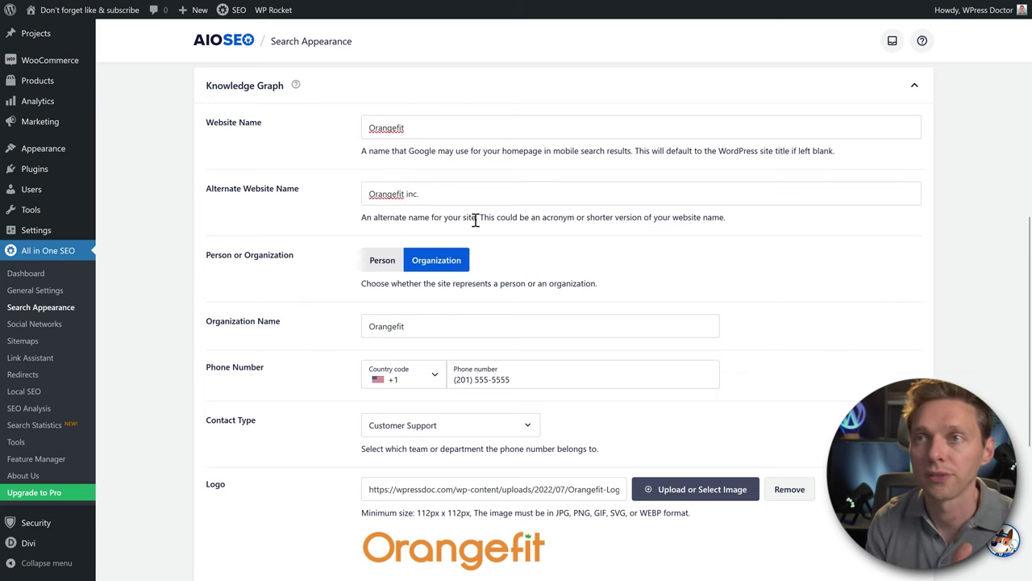
double_click(411, 193)
click(319, 216)
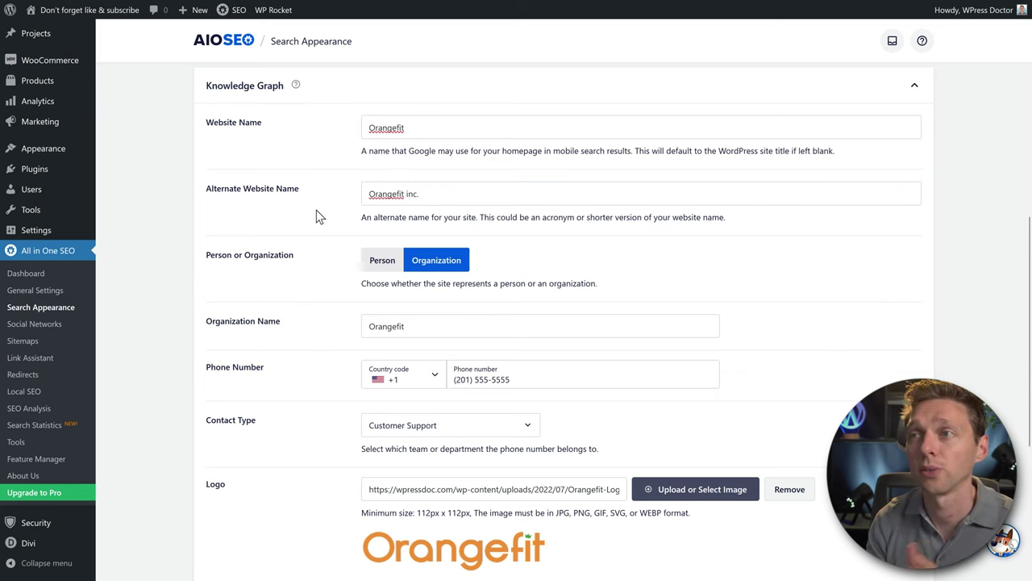
Review the remaining Knowledge Graph contact and logo fields and open the Local SEO settings linked below them
middle_click(584, 258)
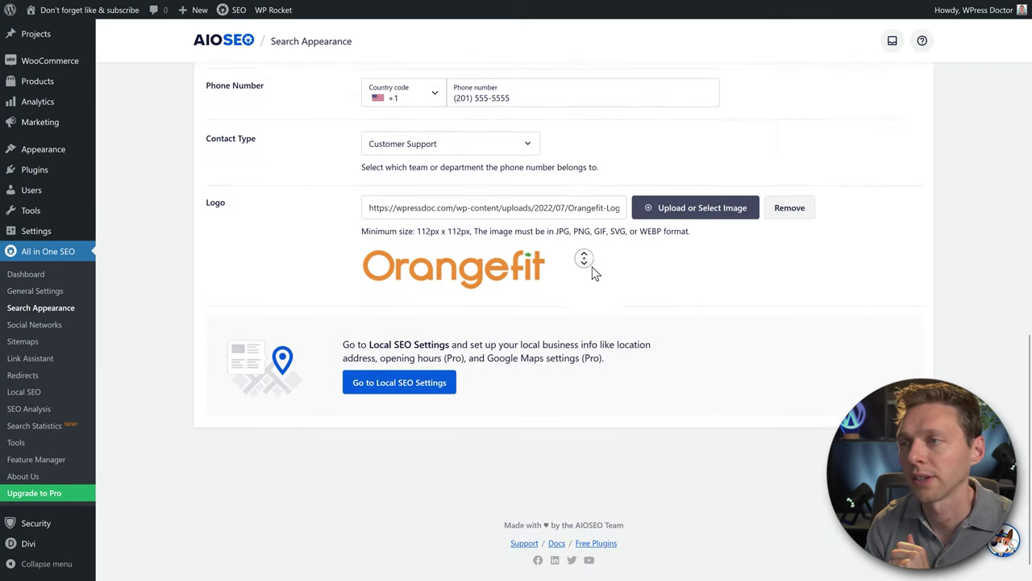
click(594, 268)
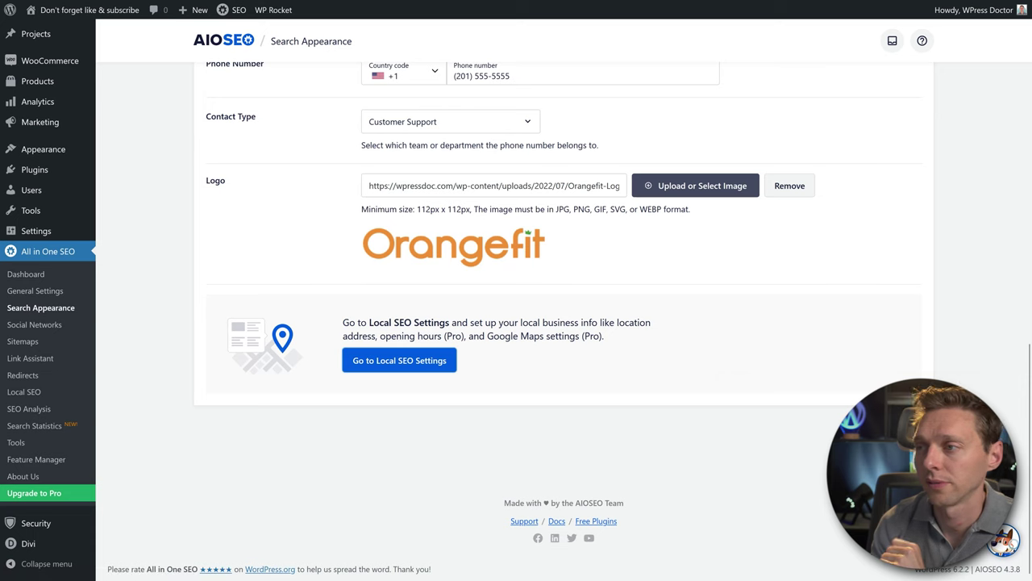
click(434, 363)
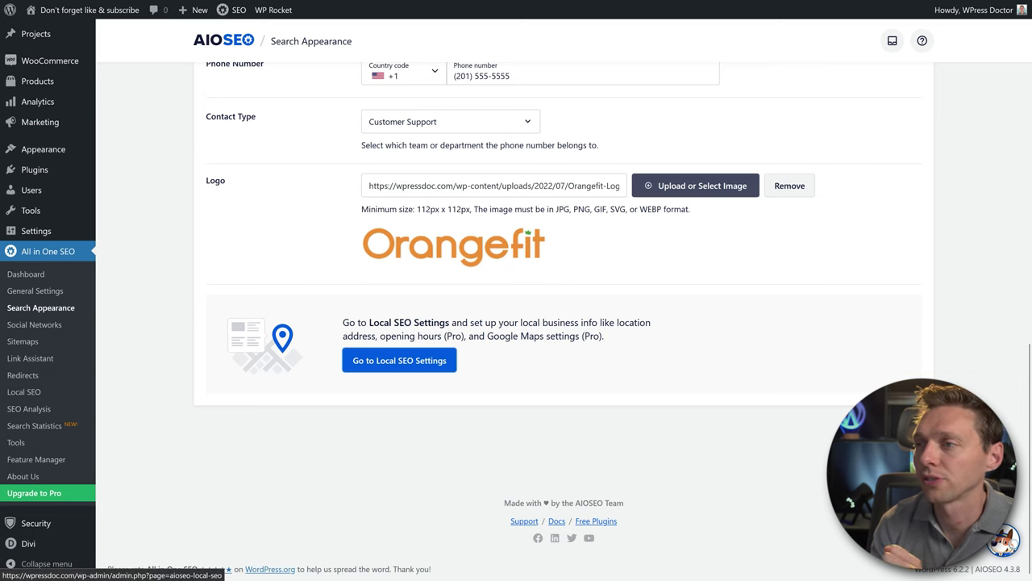
Open the Content Types search appearance settings and set Show in Search Results to Yes for Posts
middle_click(733, 315)
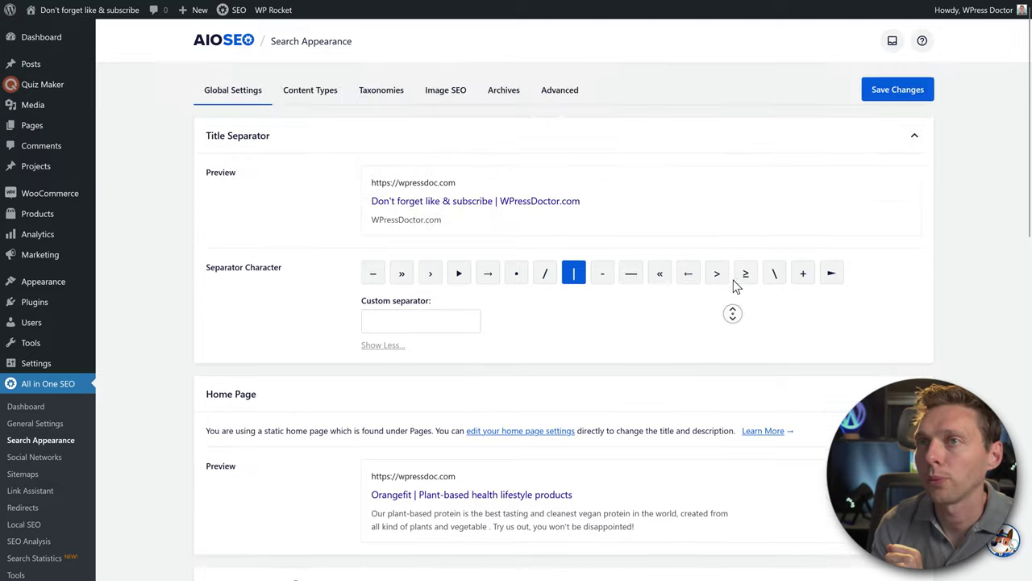
click(318, 96)
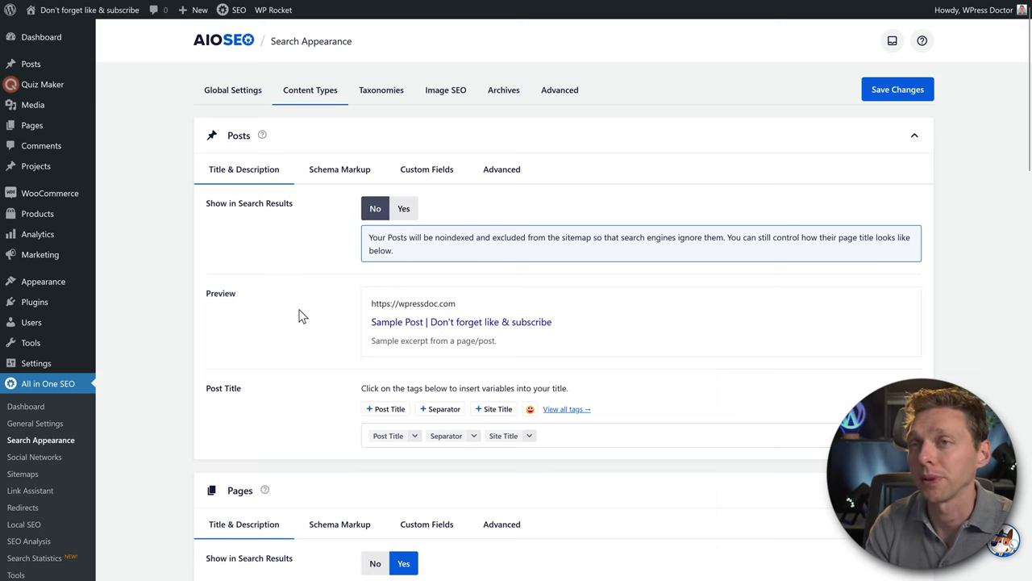
click(405, 211)
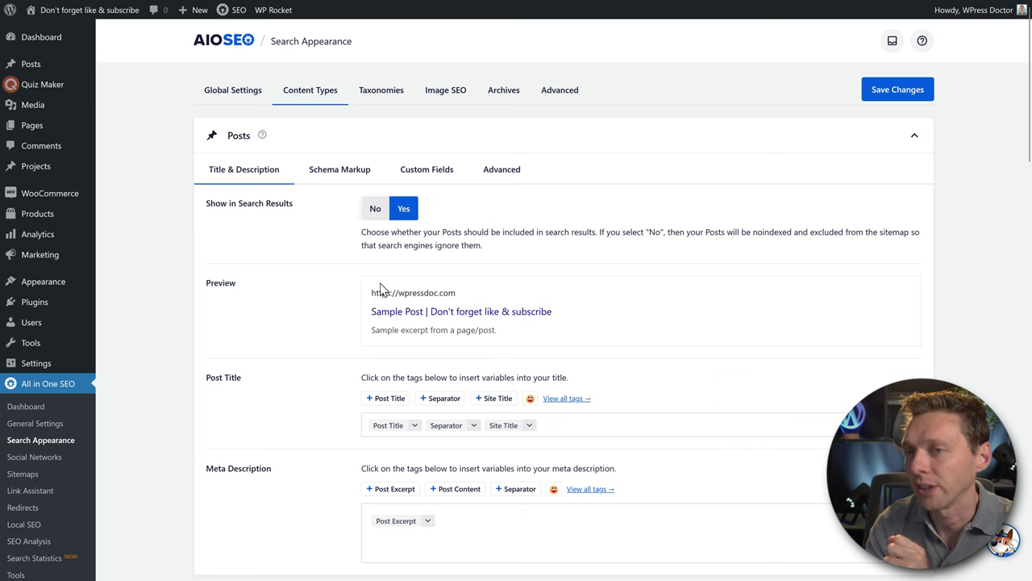
Examine the Post Title and Meta Description templates in the Posts section
middle_click(616, 342)
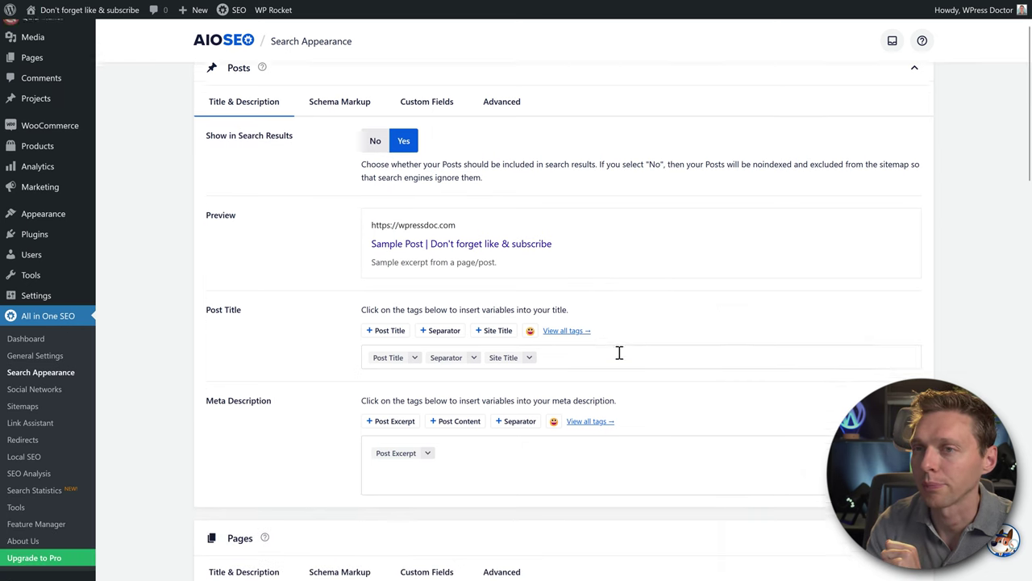
click(618, 353)
click(466, 451)
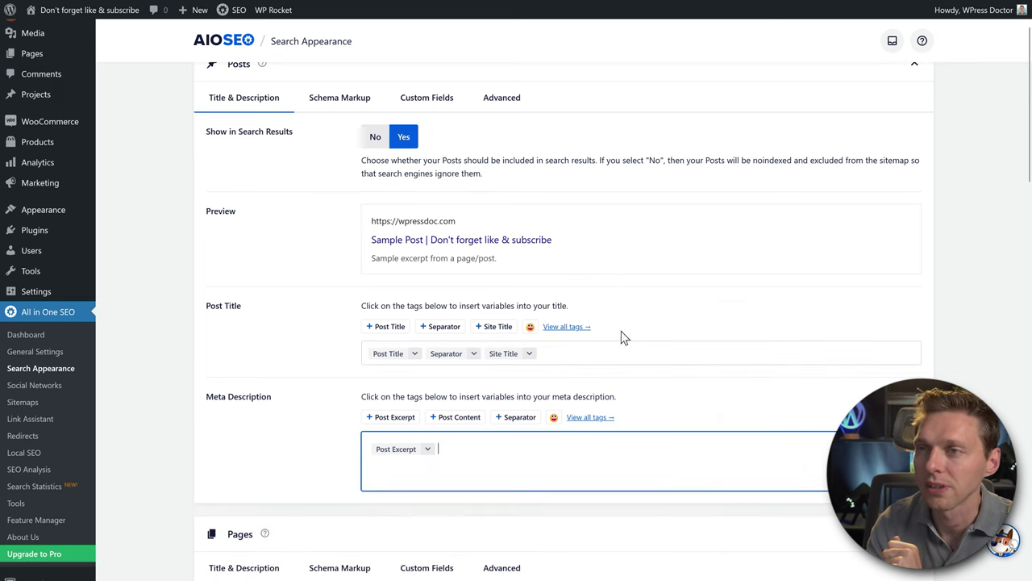
click(622, 385)
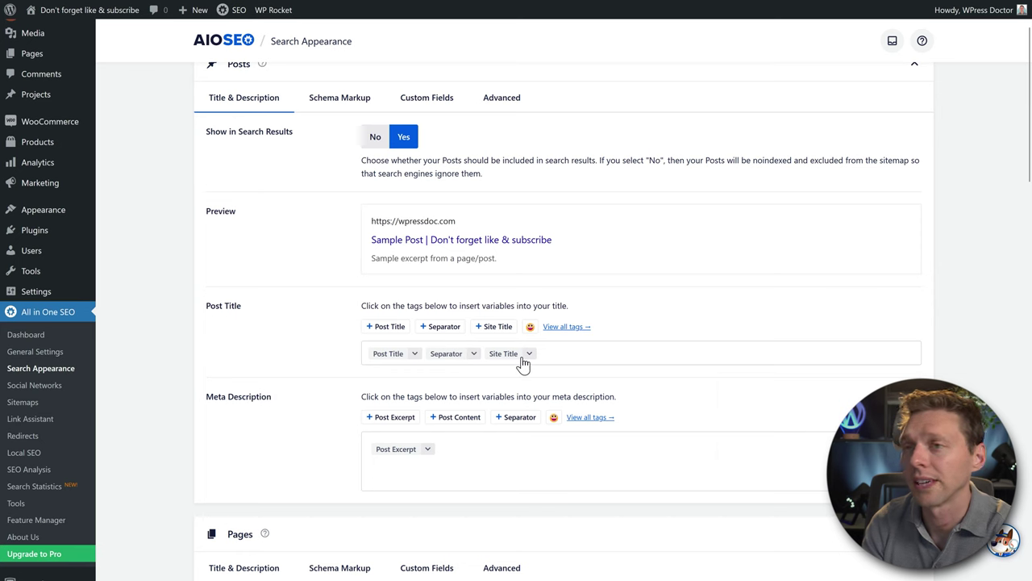
Browse all the tags available for the Post Title and remove the stray # from the title template
scroll(522, 364, up, 1)
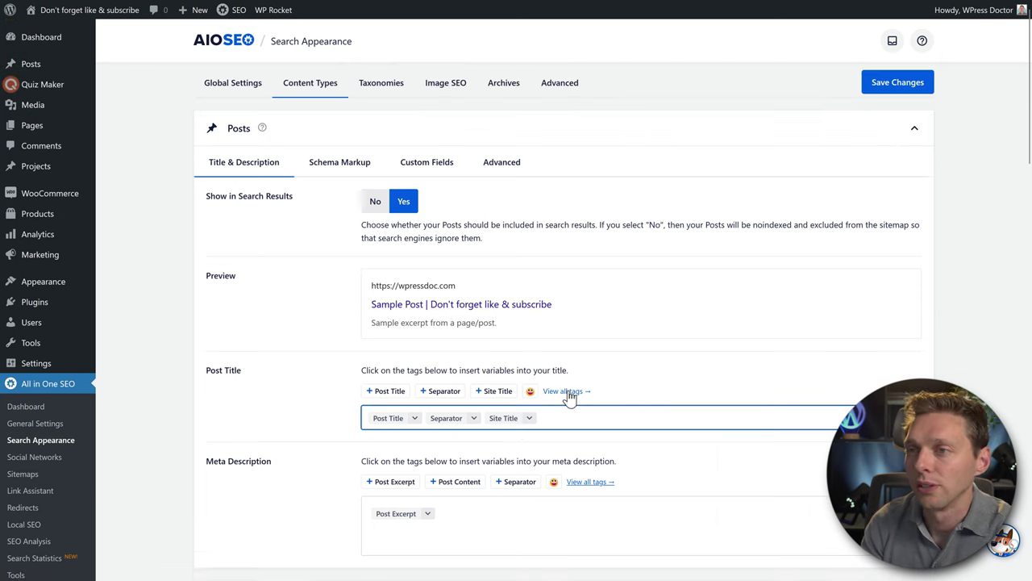
click(569, 392)
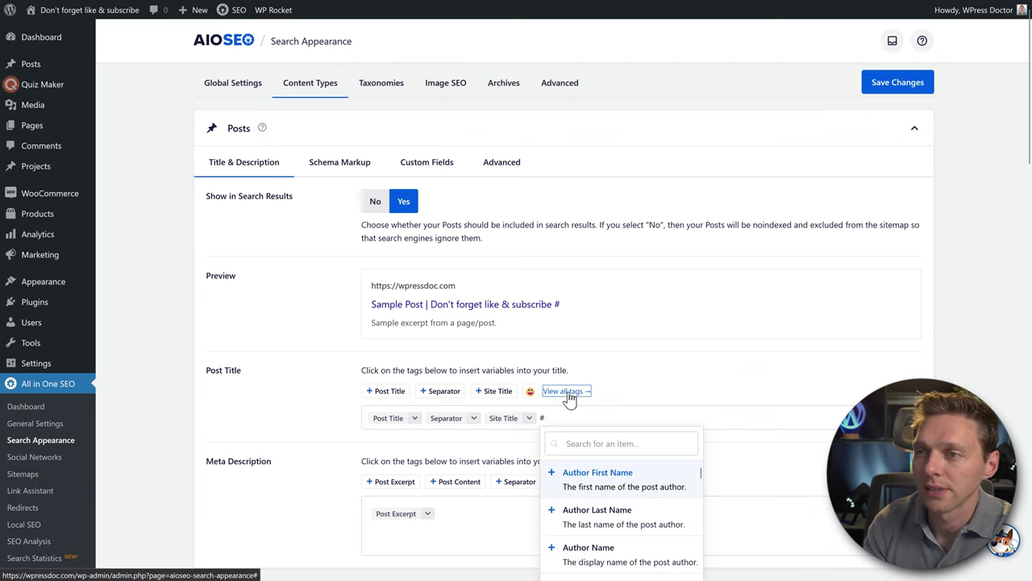
drag(701, 476, 703, 577)
click(698, 397)
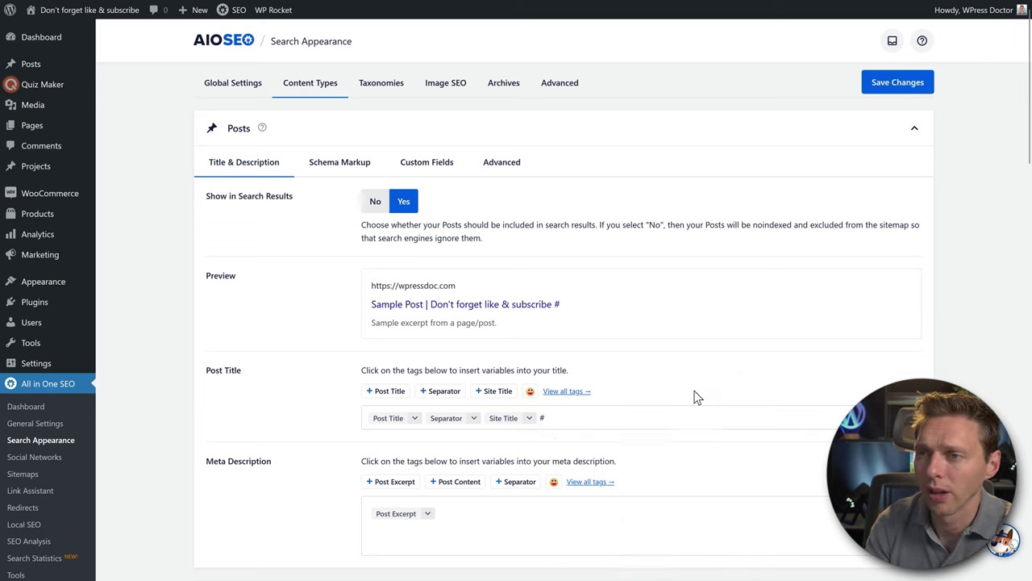
click(675, 411)
key(BackSpace)
Browse the alternative tags offered for the Post Excerpt tag in the Posts meta description
click(219, 484)
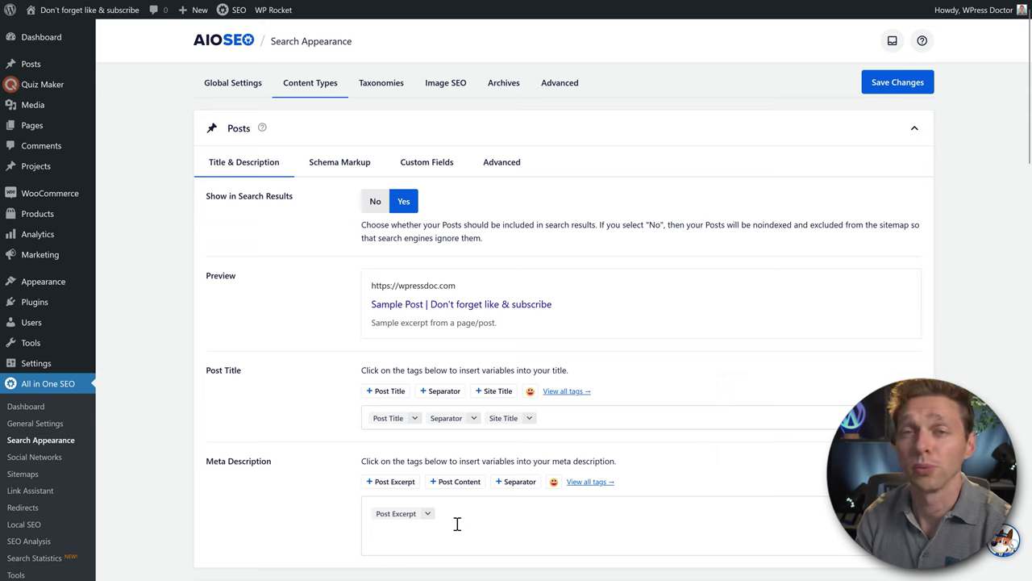
click(428, 514)
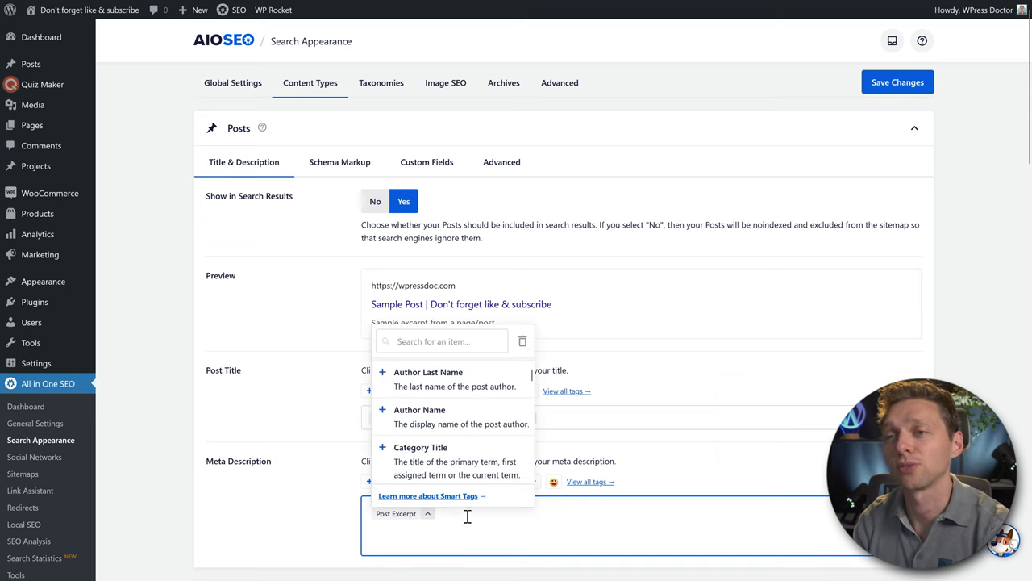
click(469, 518)
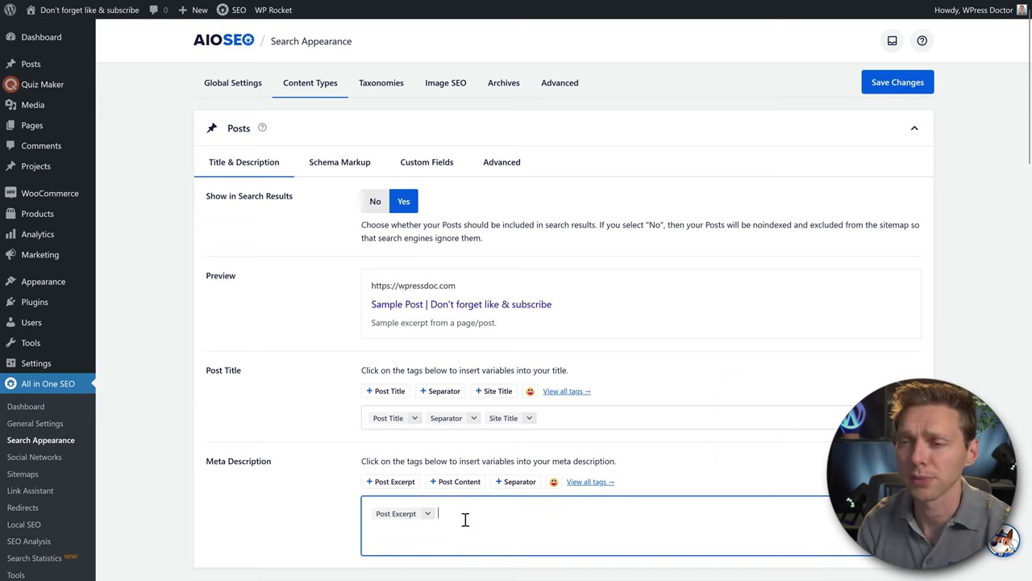
Look through the Schema Markup, Custom Fields and Advanced settings for Posts
click(336, 174)
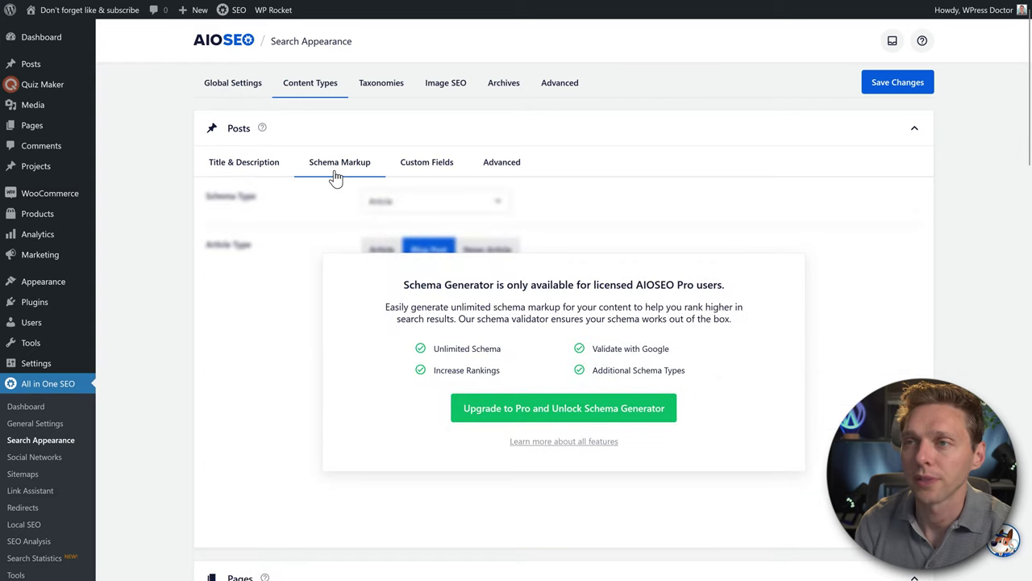
click(425, 167)
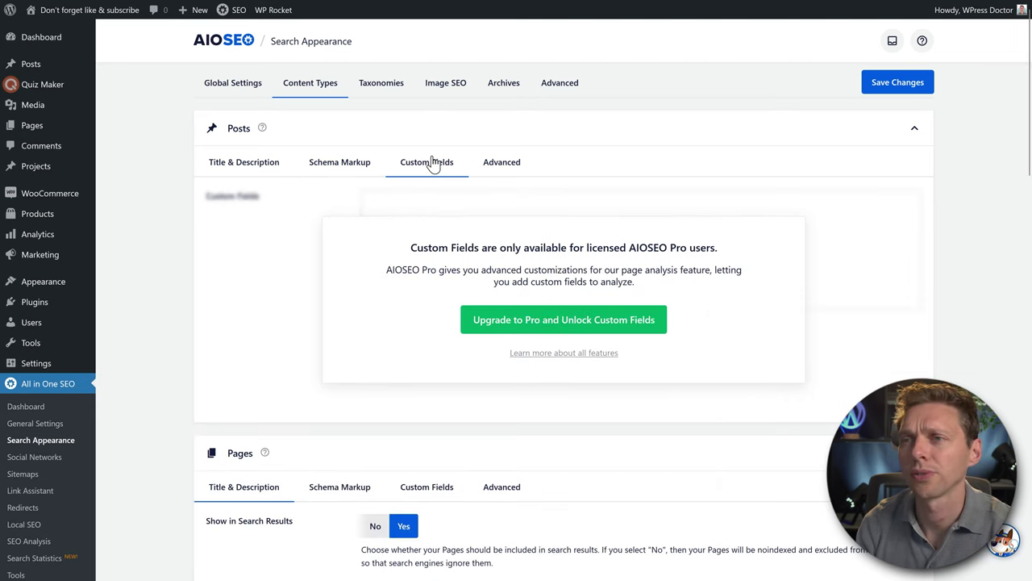
click(496, 170)
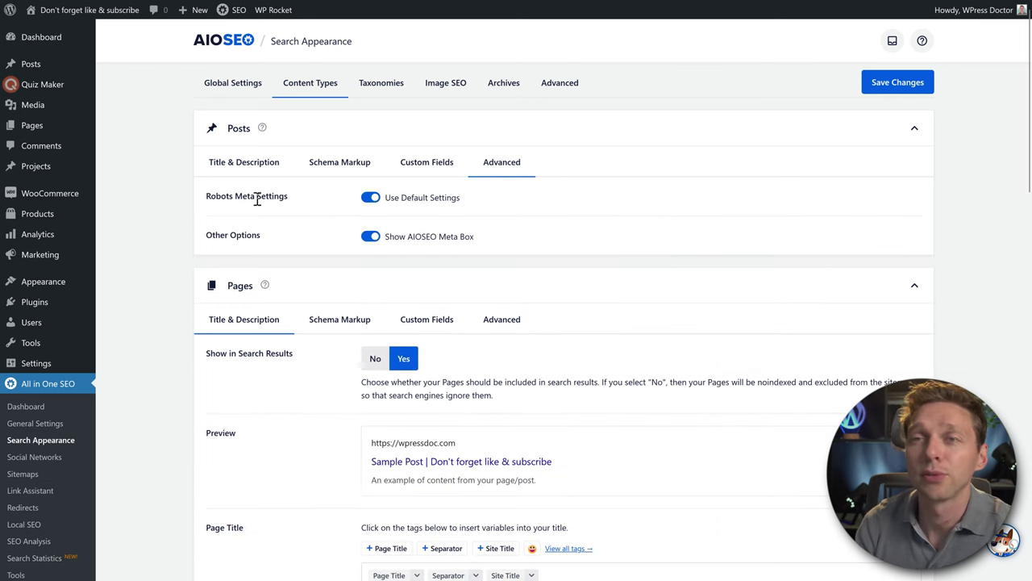
Turn off the default robots meta settings for Posts and try No Image Index, No Snippet, No Archive, No Follow and No Index
click(369, 200)
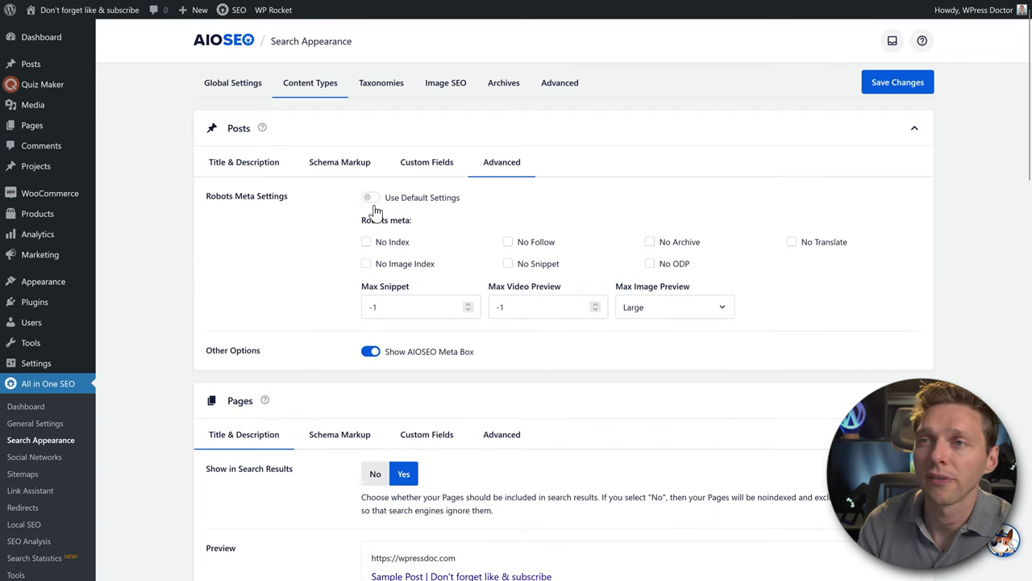
click(396, 268)
click(535, 264)
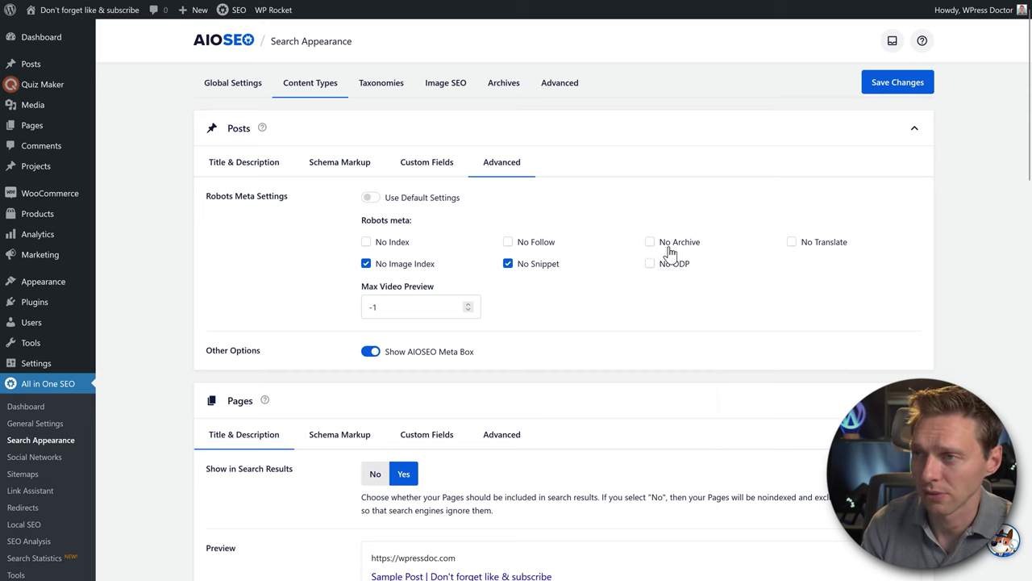
click(668, 246)
click(533, 244)
click(377, 243)
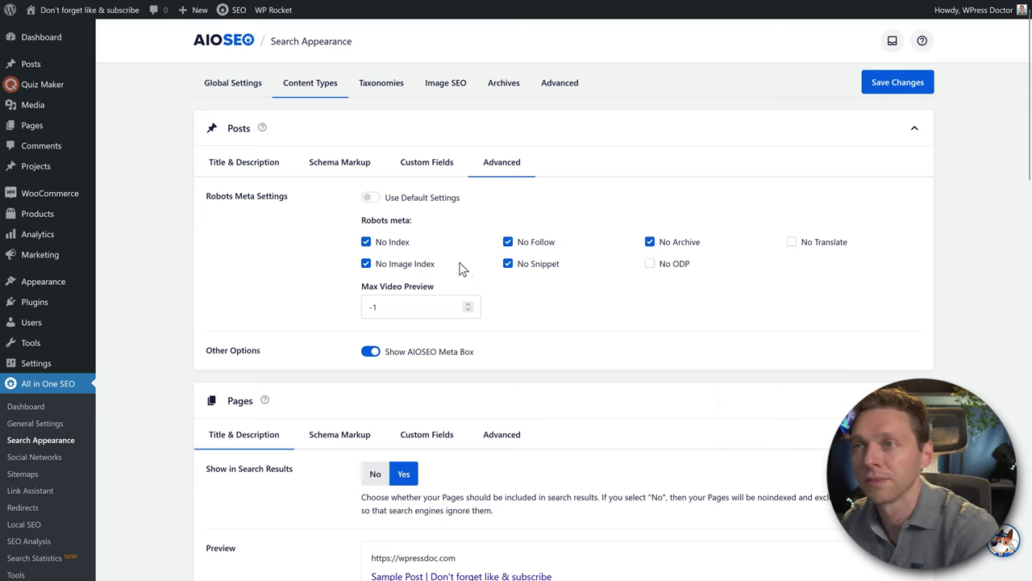
Clear all the selected robots meta options for Posts and turn Use Default Settings back on
click(394, 242)
click(395, 264)
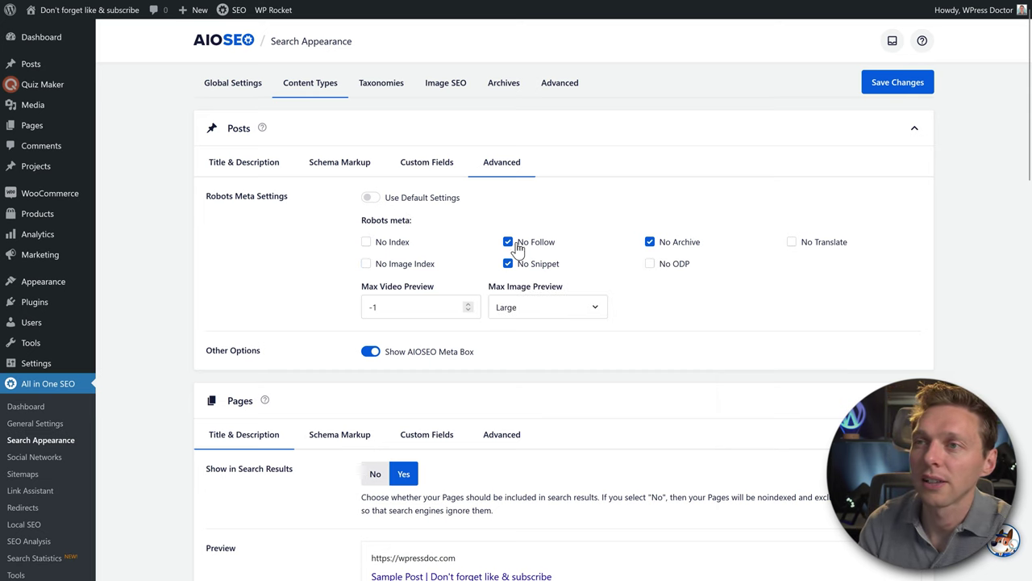
click(520, 244)
click(537, 264)
click(655, 242)
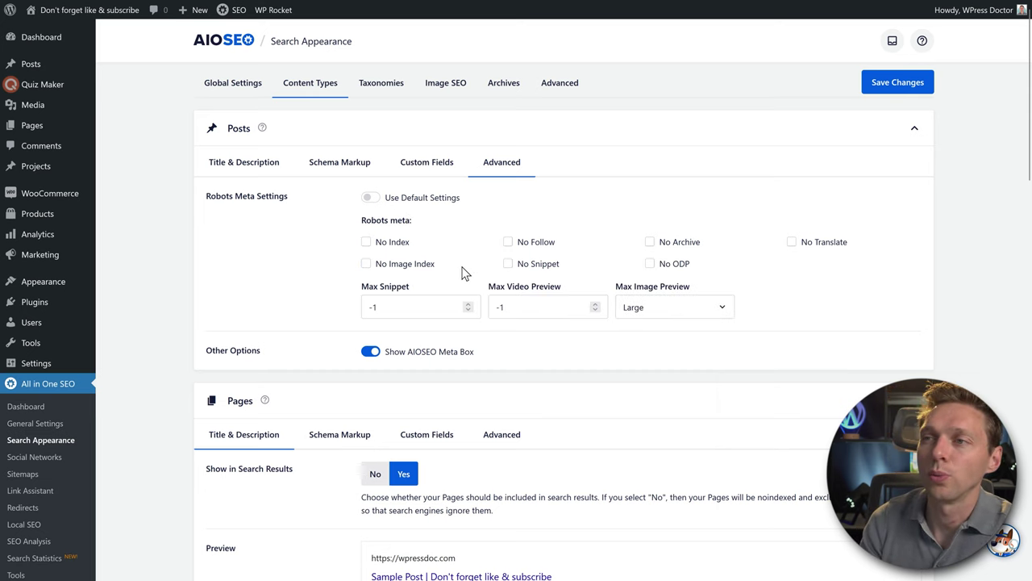
click(370, 199)
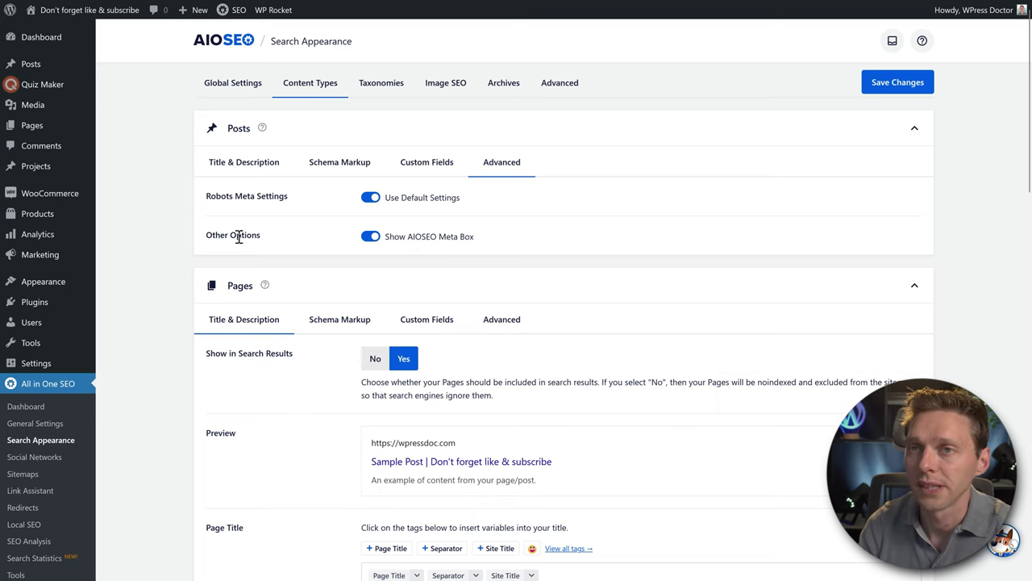
Try switching Show AIOSEO Meta Box off and back on for Posts, and collapse the Posts section
click(370, 237)
click(370, 237)
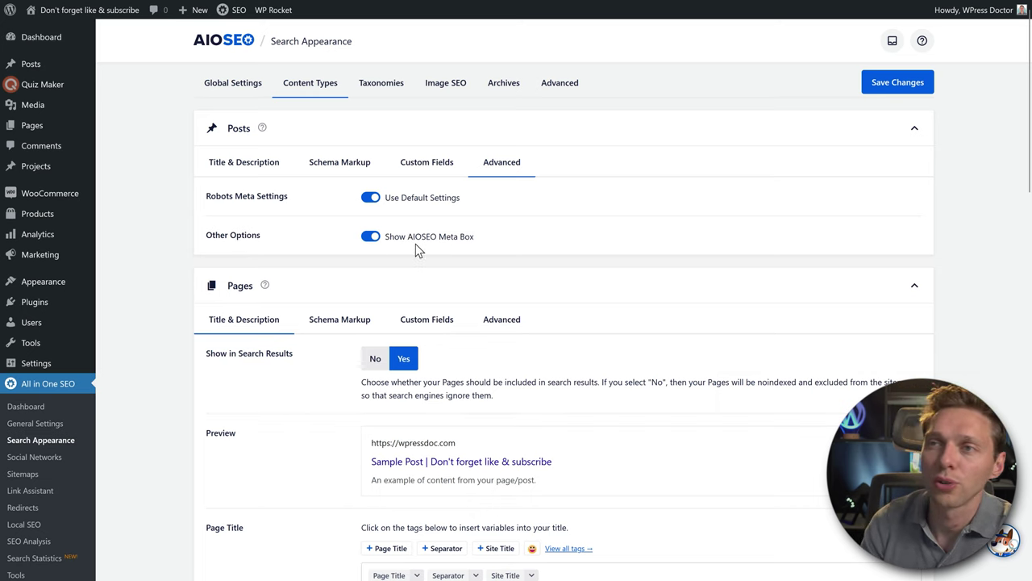
click(242, 162)
click(917, 129)
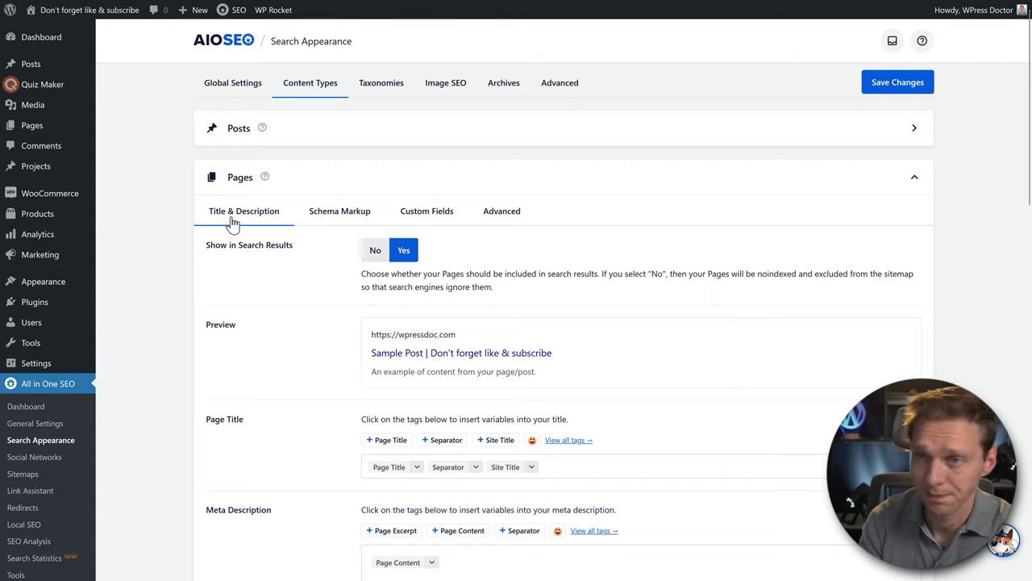
Review the title and description settings for Pages and collapse the Pages section
scroll(553, 253, down, 2)
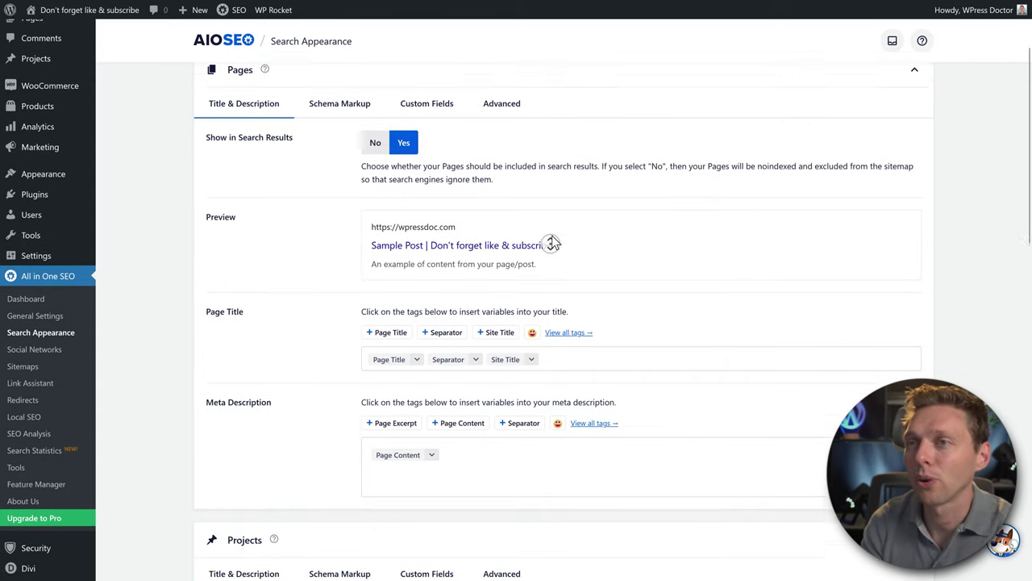
scroll(553, 242, up, 1)
click(913, 120)
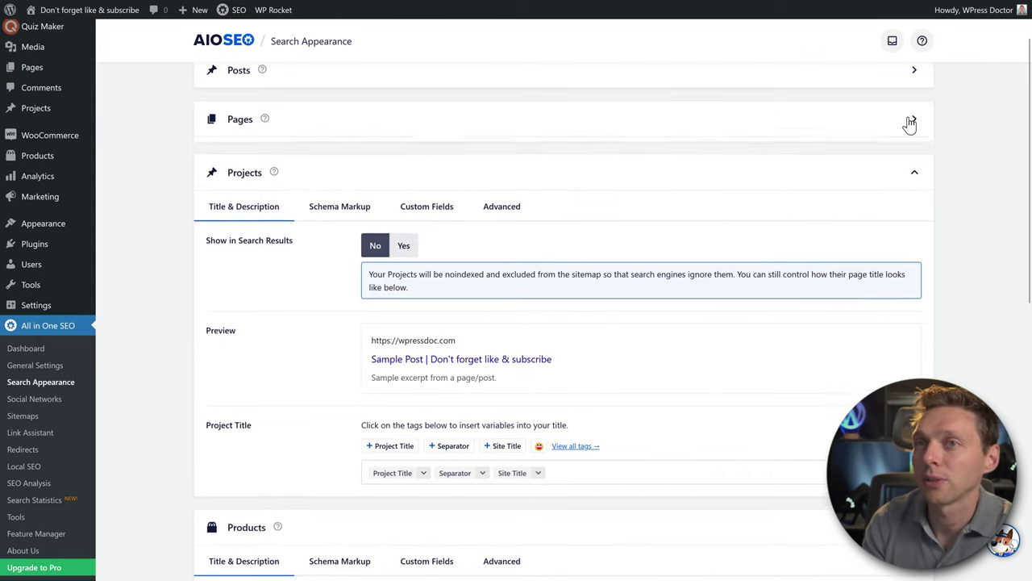
Try showing Projects in search results, set it back to No, glance through its other settings and collapse the Projects section
click(406, 244)
click(375, 242)
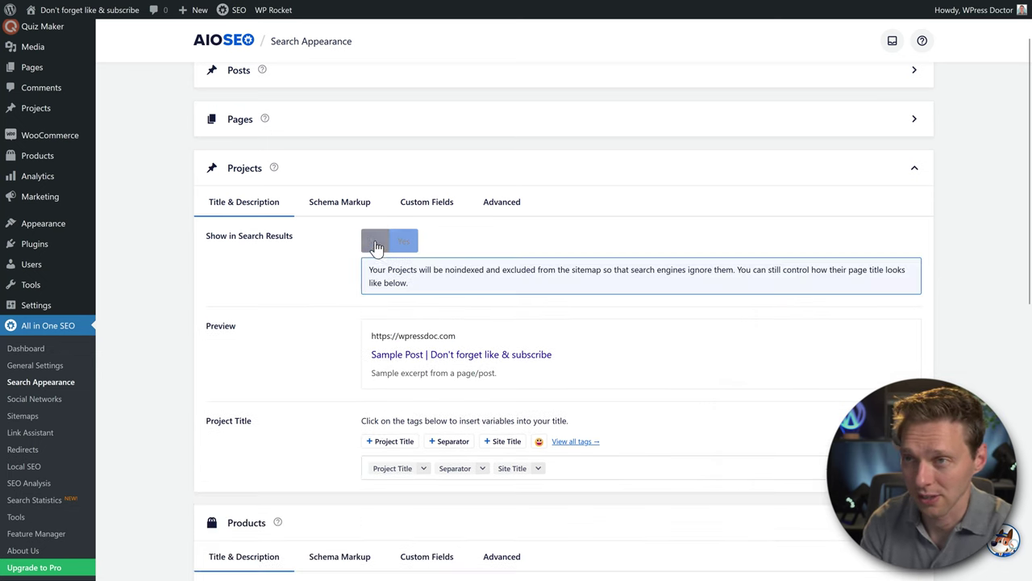
click(426, 201)
click(501, 203)
click(243, 202)
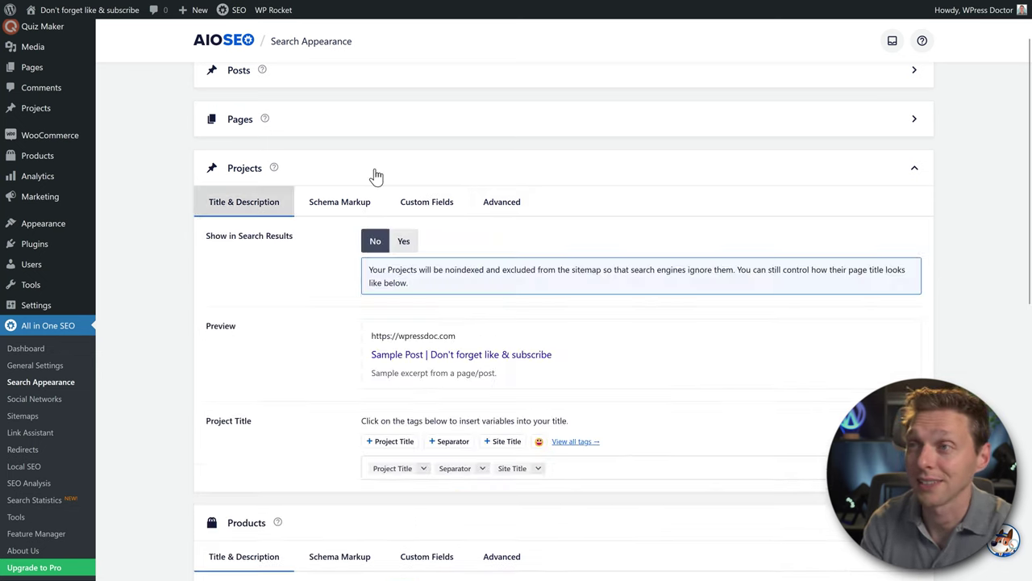
click(726, 171)
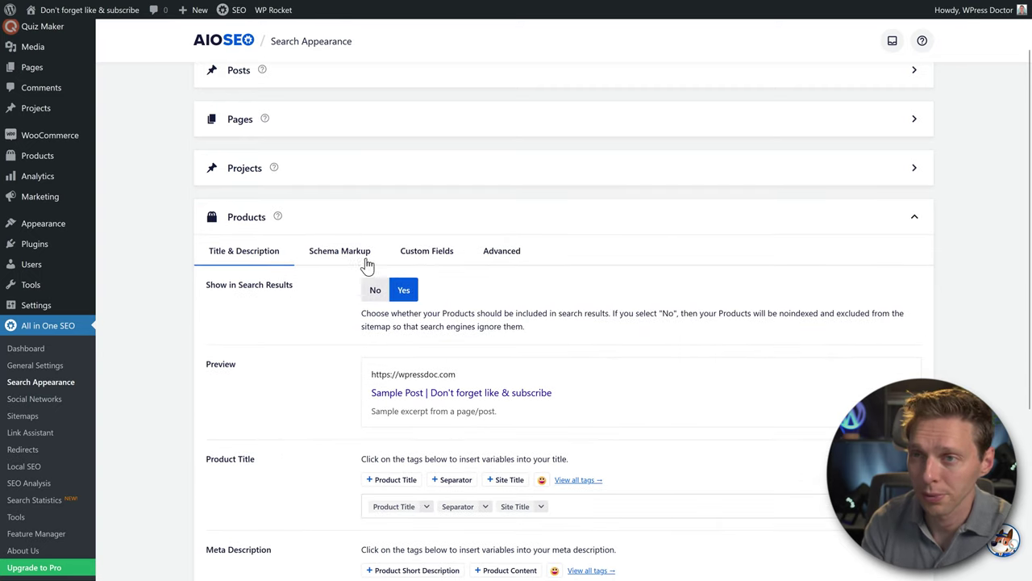
Set Show in Search Results to No and back to Yes for Products, collapse the section and save the changes
click(371, 292)
click(404, 296)
click(328, 224)
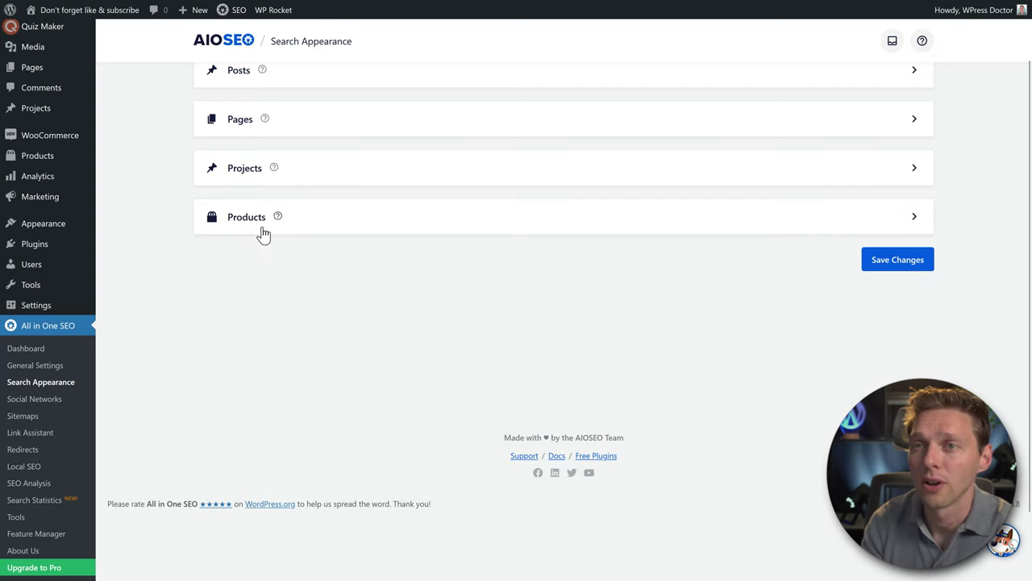
scroll(634, 321, up, 2)
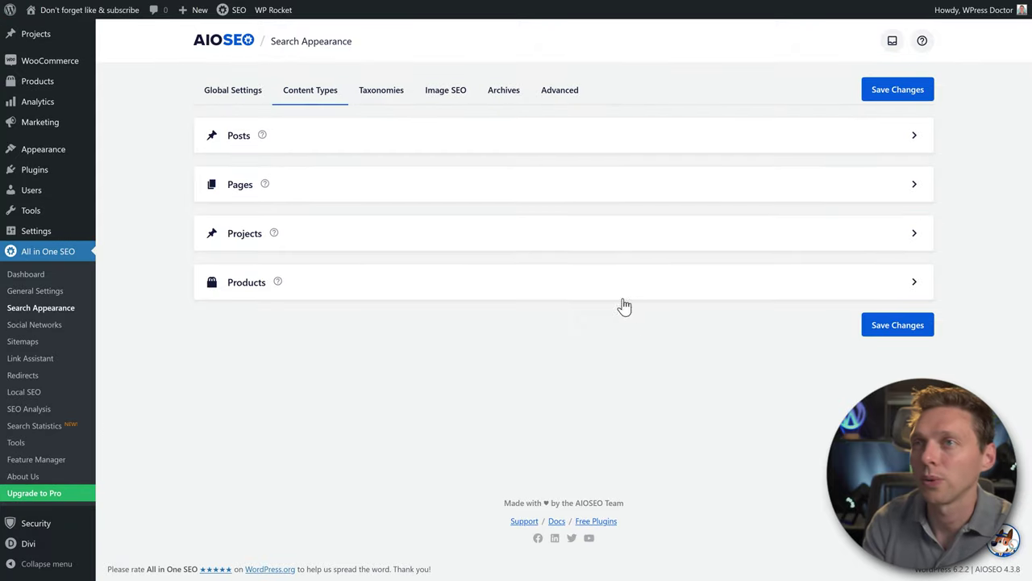
click(889, 327)
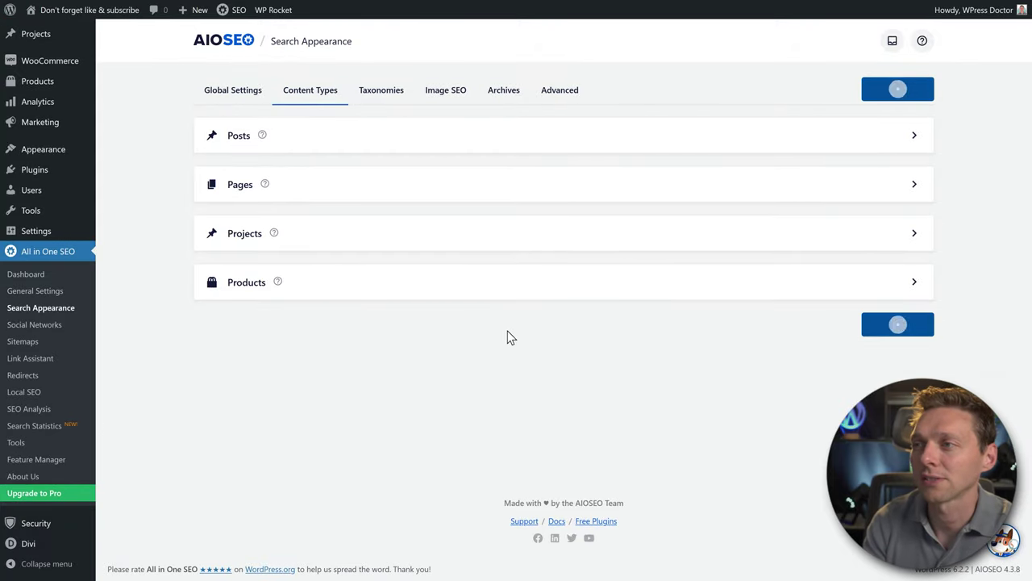
Review the Taxonomies sections, examining the title, description and advanced settings for Categories
click(381, 94)
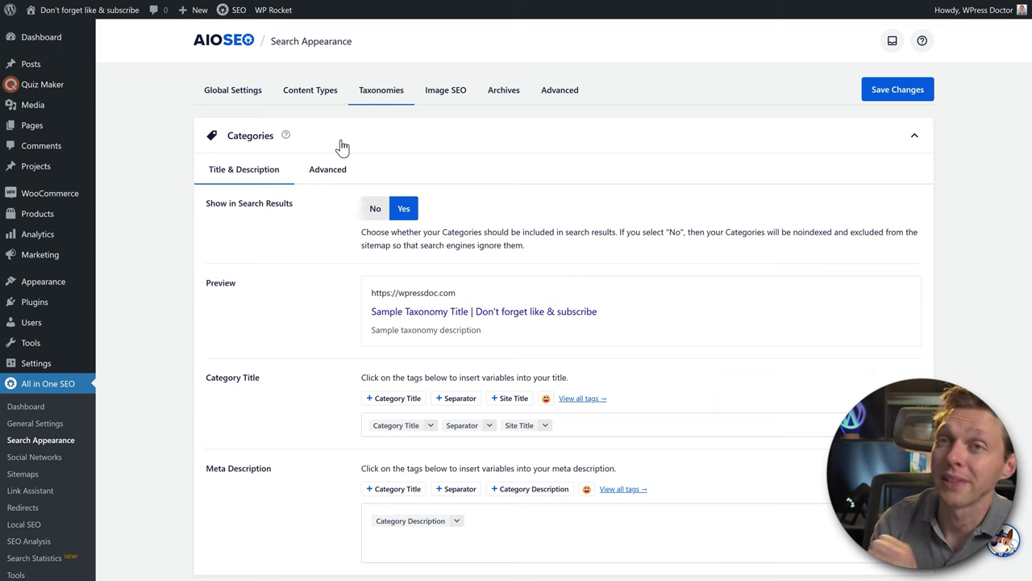
click(311, 143)
mouse_move(255, 191)
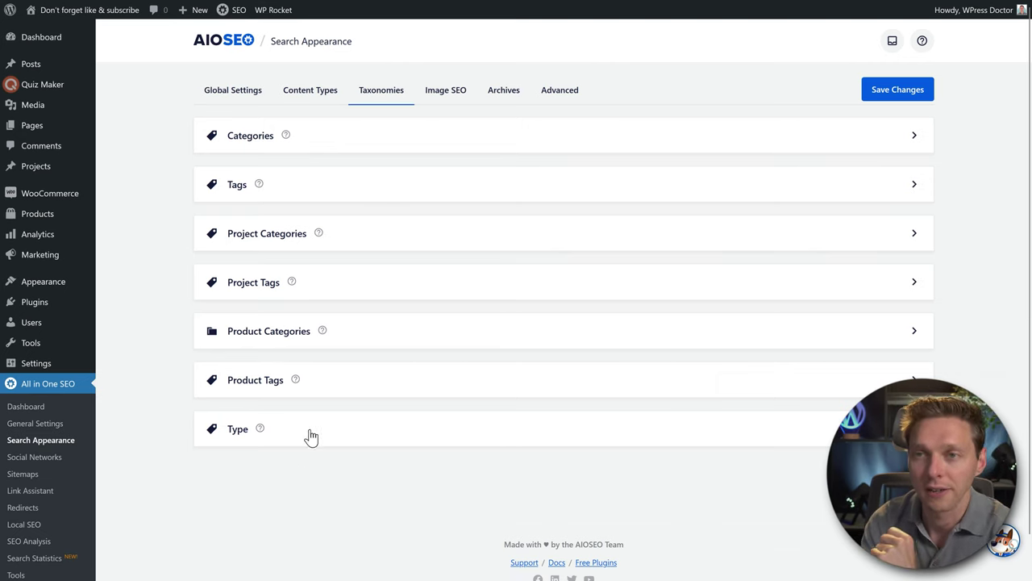
click(238, 137)
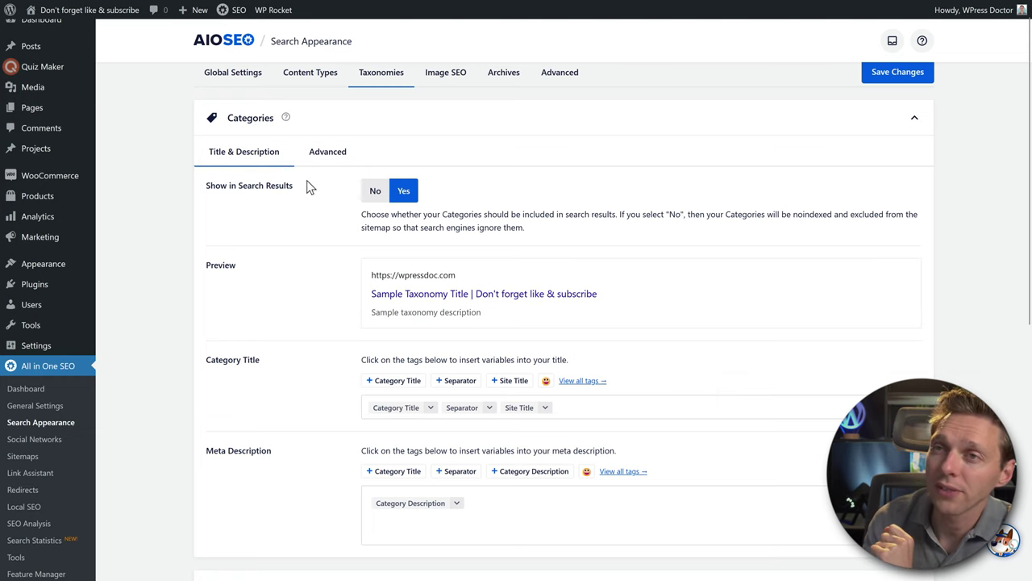
click(326, 161)
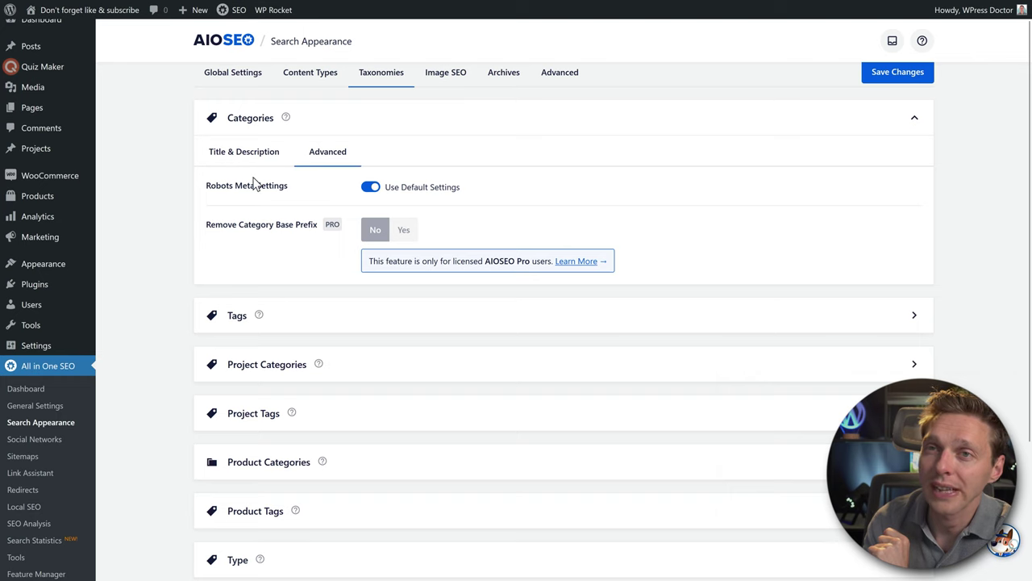
Examine the Remove Category Base Prefix setting and its licence notice in the advanced Categories settings
drag(222, 225, 320, 231)
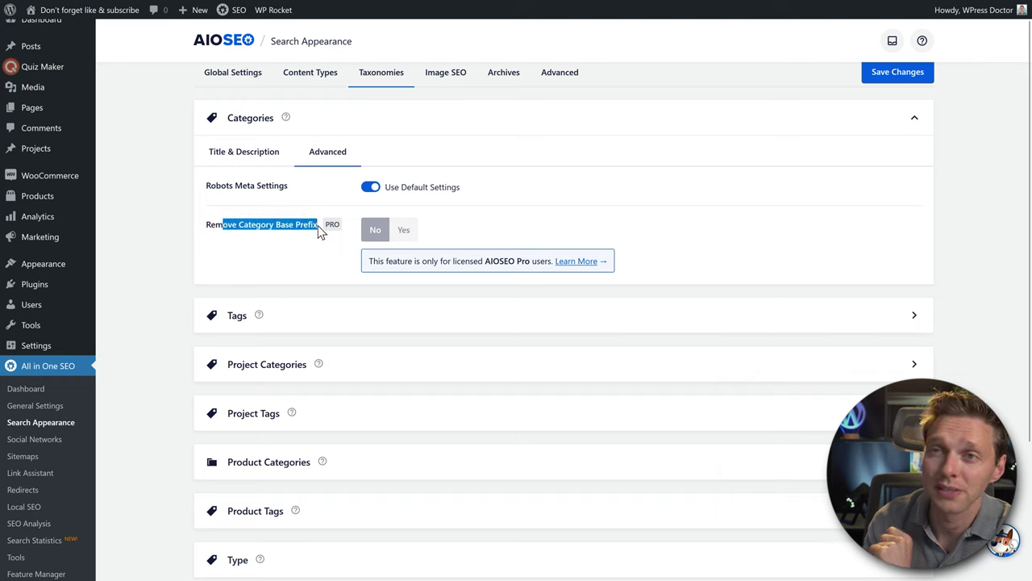
click(296, 226)
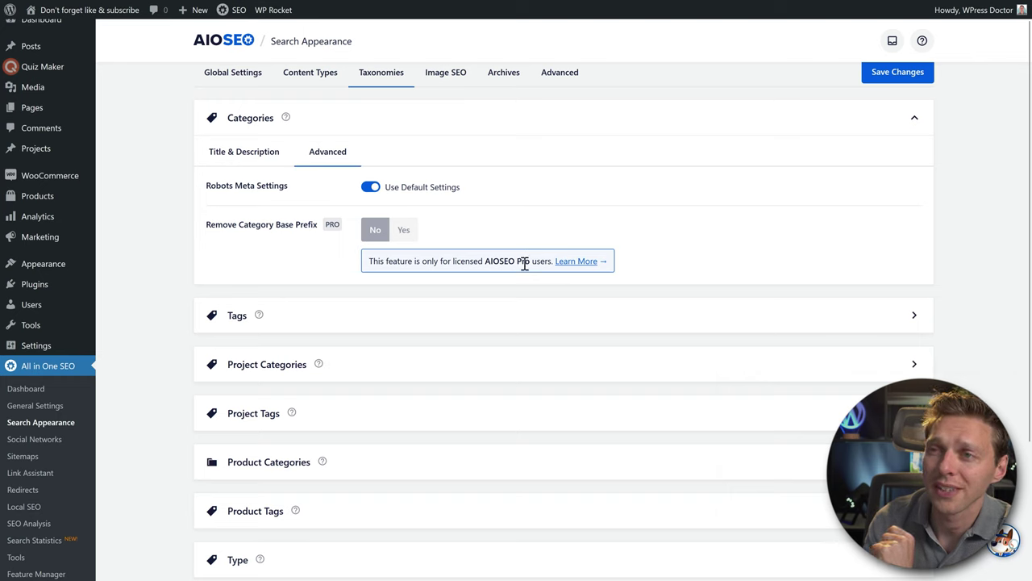
drag(546, 263, 370, 264)
click(373, 264)
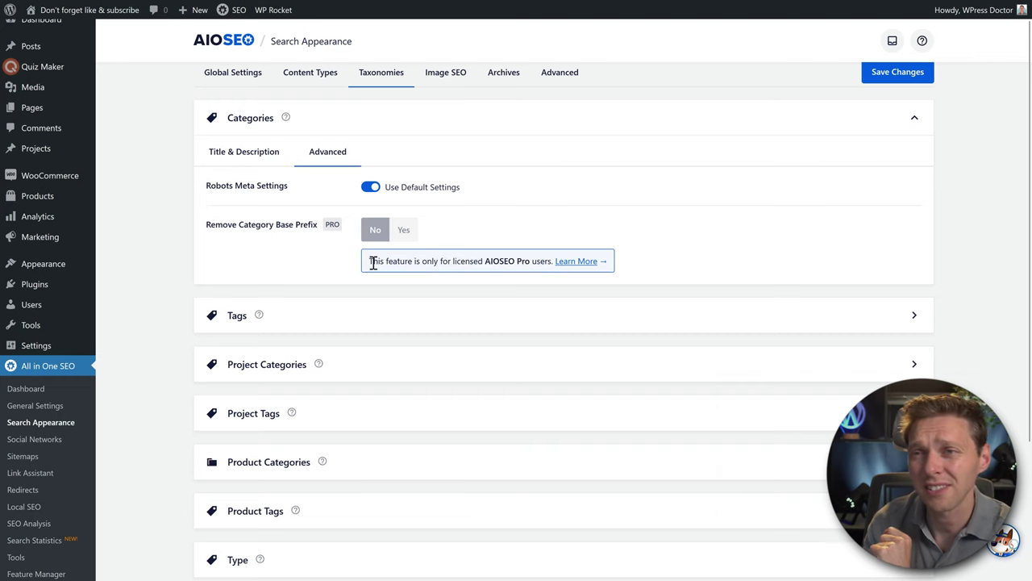
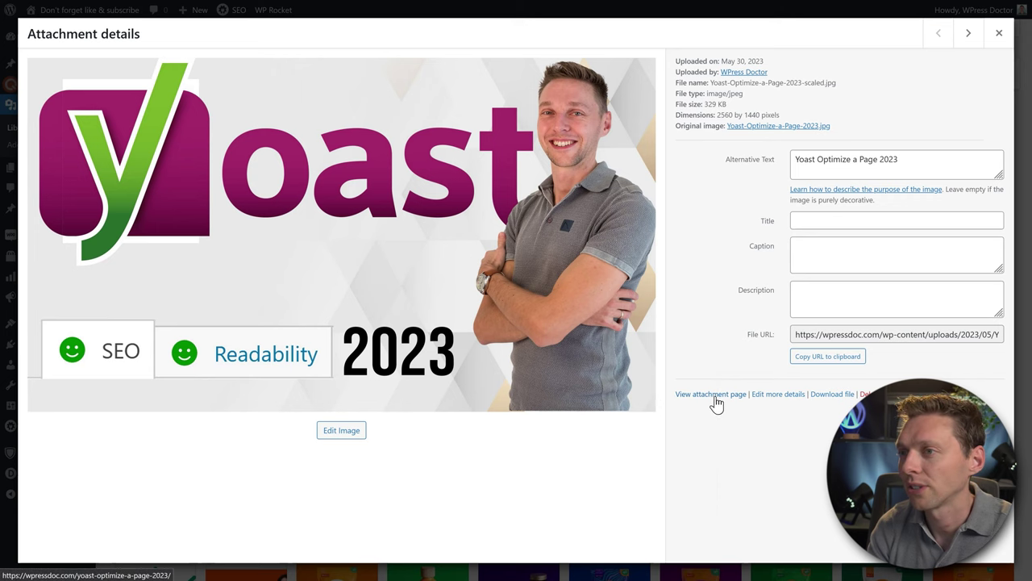
View the attachment page of the Yoast Optimize a Page 2023 image and examine its layout
click(711, 397)
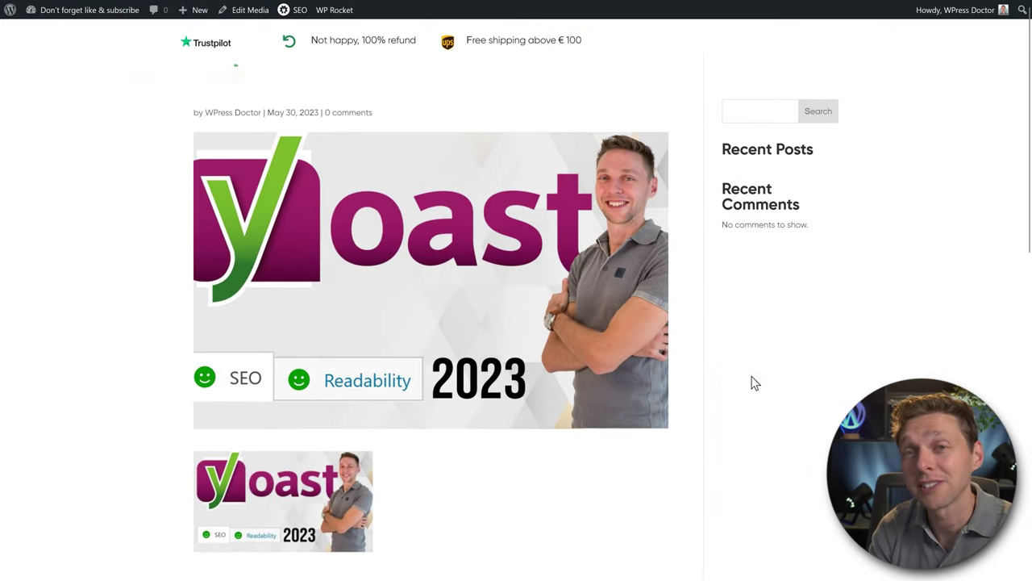
middle_click(775, 303)
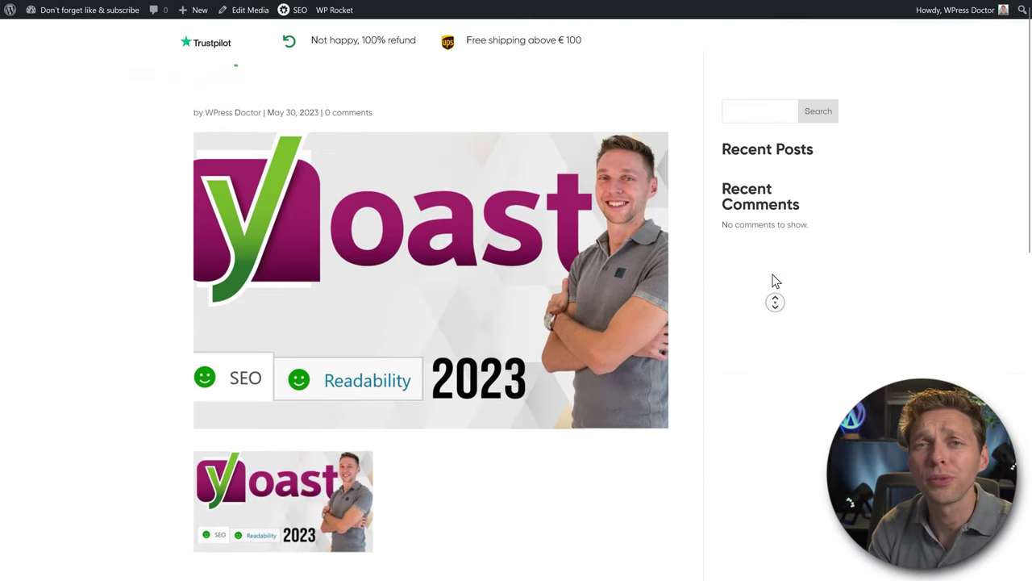
click(773, 281)
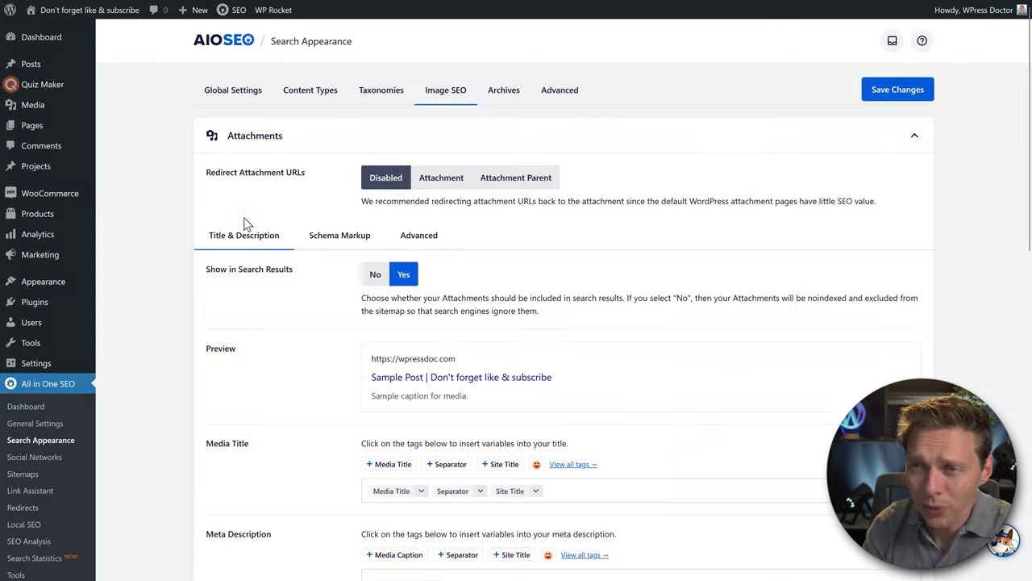
Set Redirect Attachment URLs to Attachment, save the changes and check the redirect on the image's attachment page
click(446, 186)
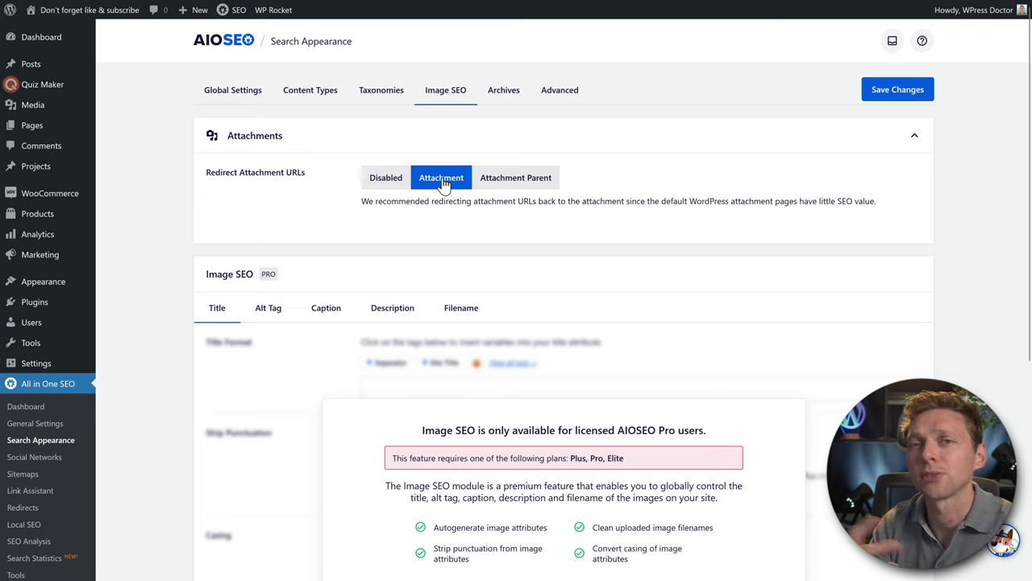
click(880, 90)
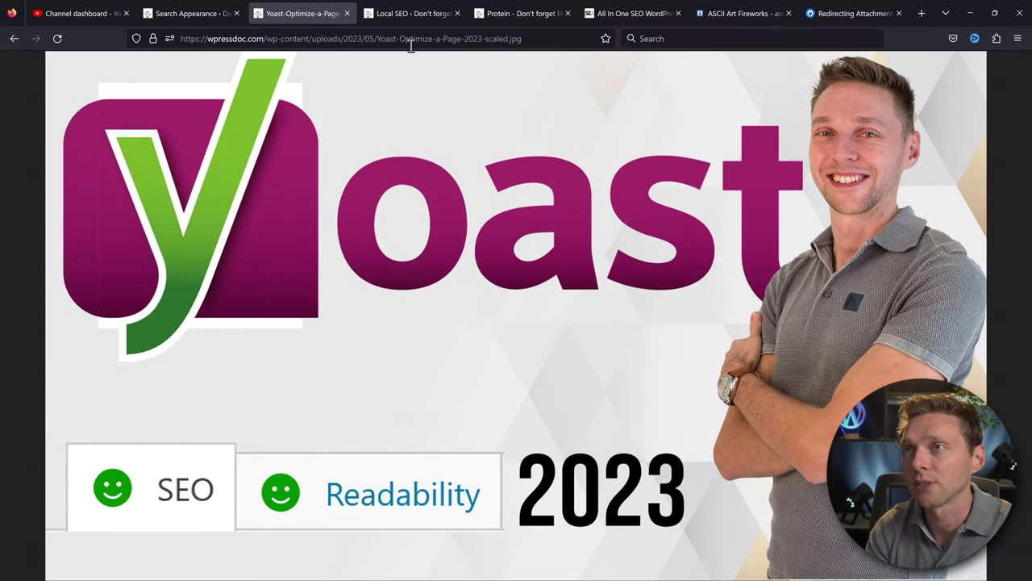
click(726, 9)
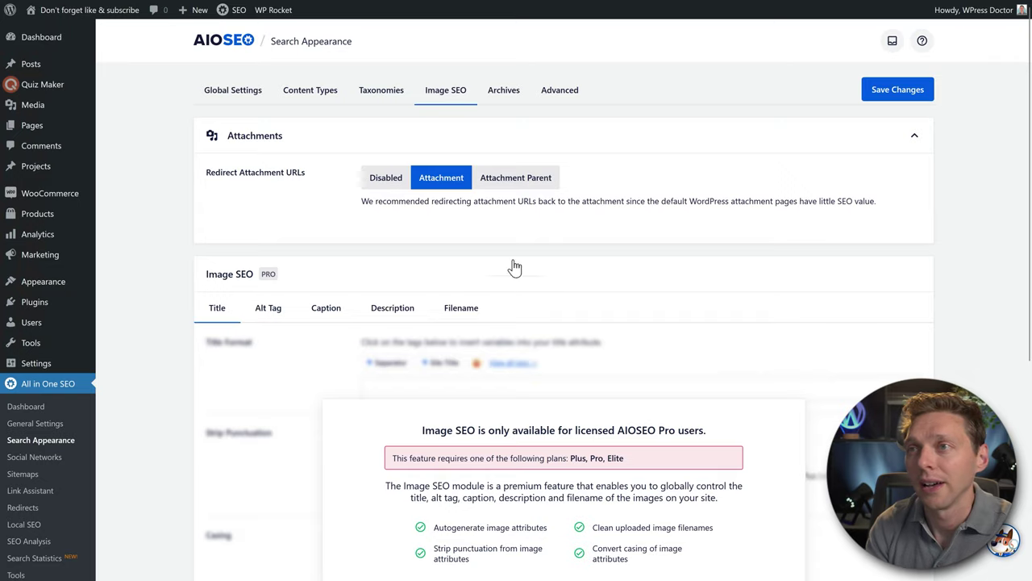
Try redirecting attachment URLs to Attachment Parent, set the redirect back to Attachment and look over the Image SEO section
click(524, 190)
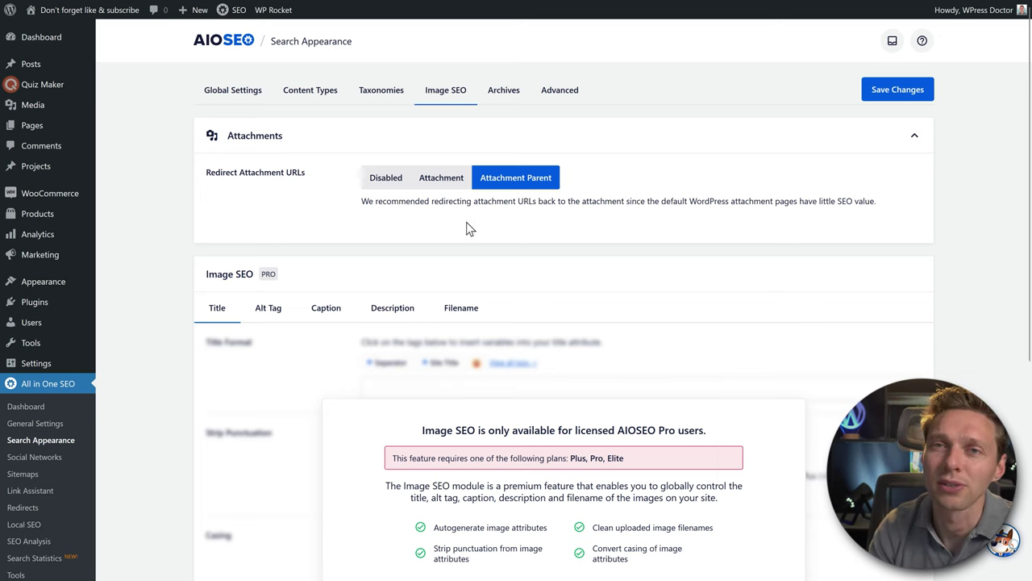
click(445, 177)
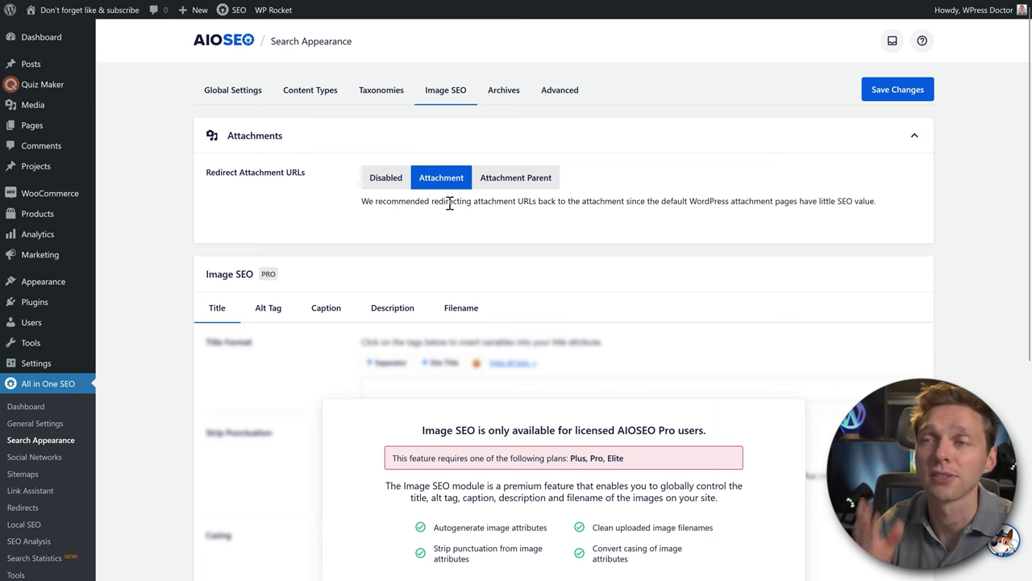
middle_click(644, 273)
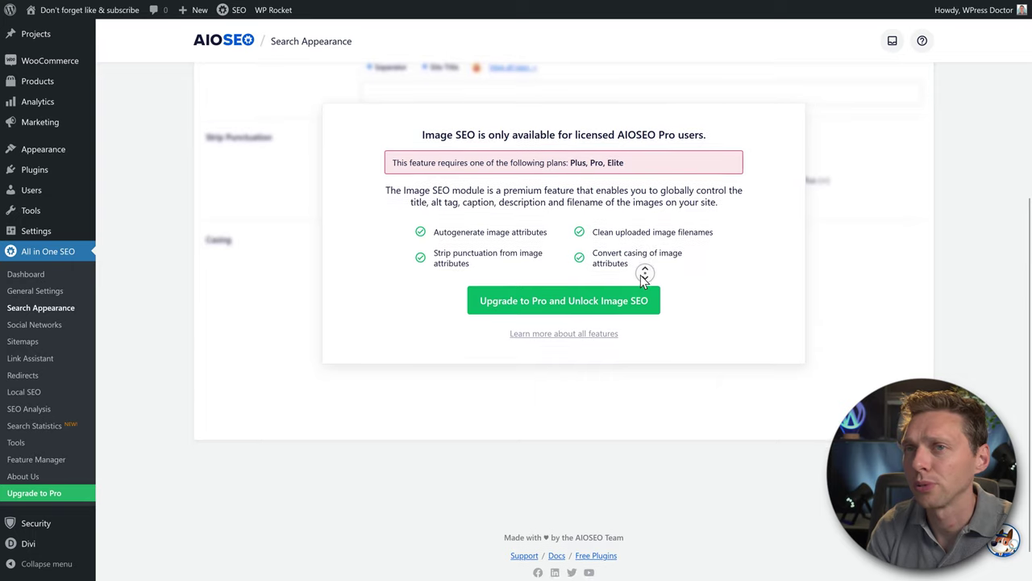
scroll(644, 273, up, 4)
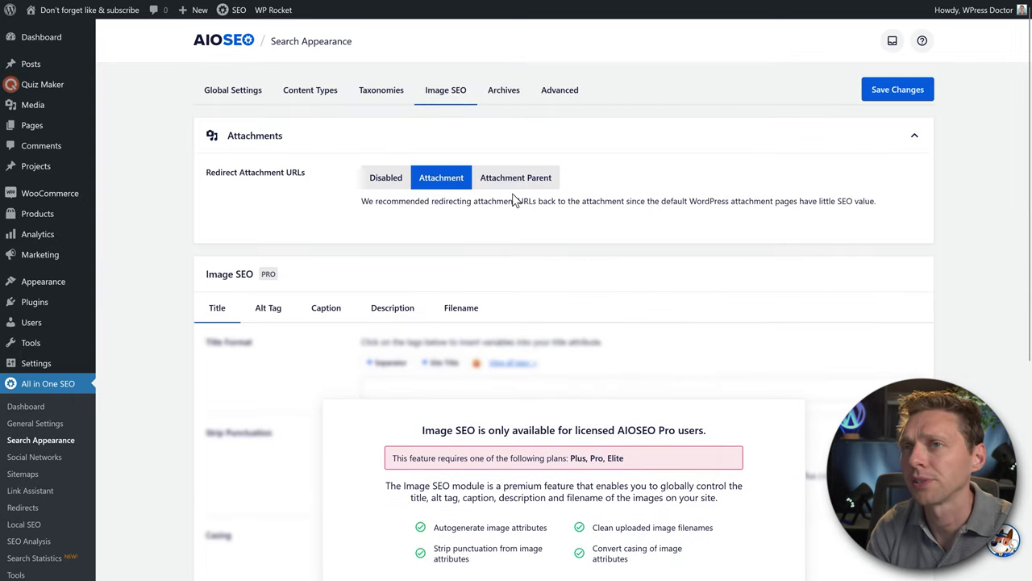
Show Author Archives in search results and replace the Site Title tag in Author Title with "A professional sharing knowledge with Orangefit"
click(502, 93)
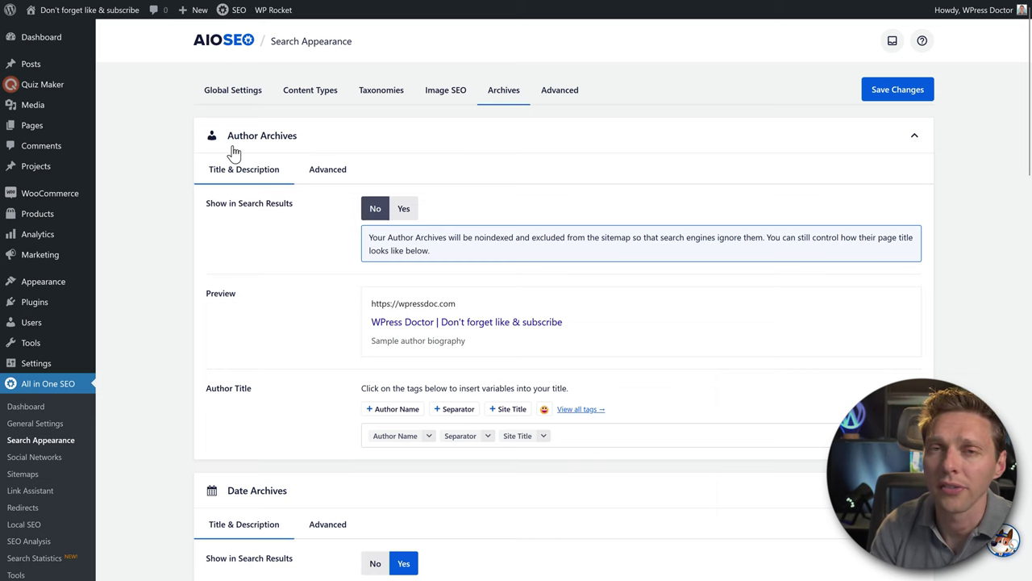
click(404, 210)
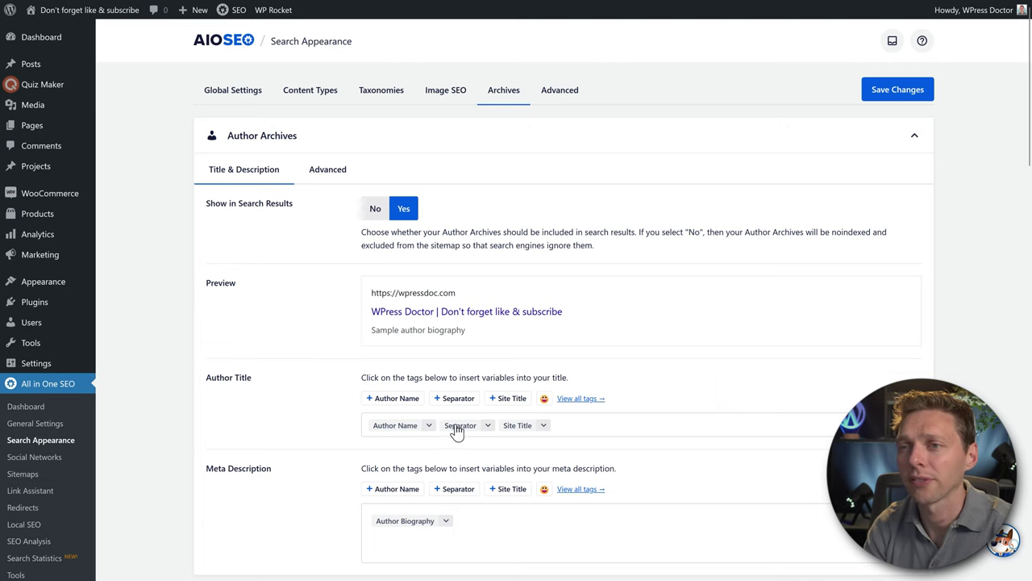
click(486, 430)
click(492, 429)
text(working with)
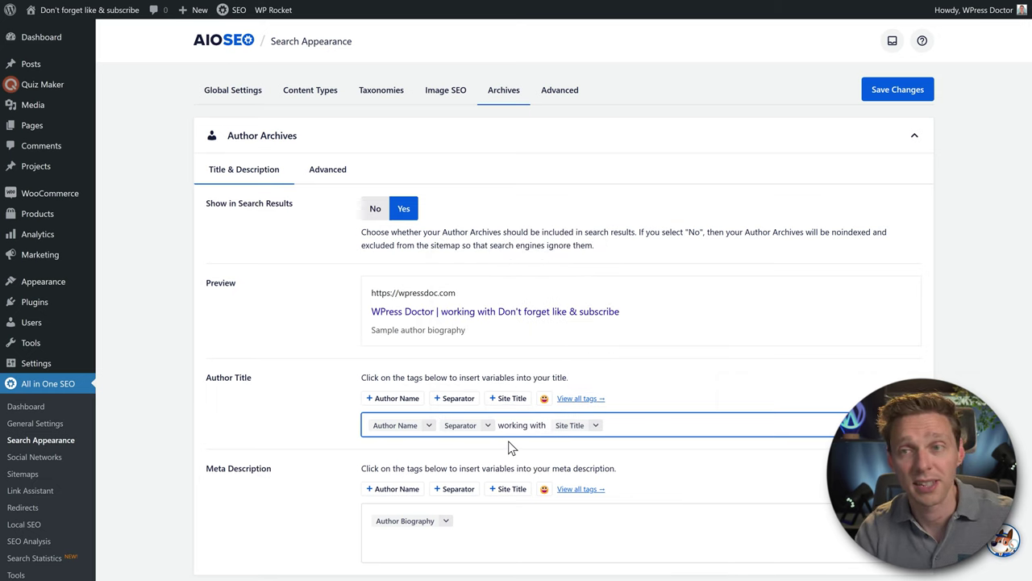
key(BackSpace)
text(Oran)
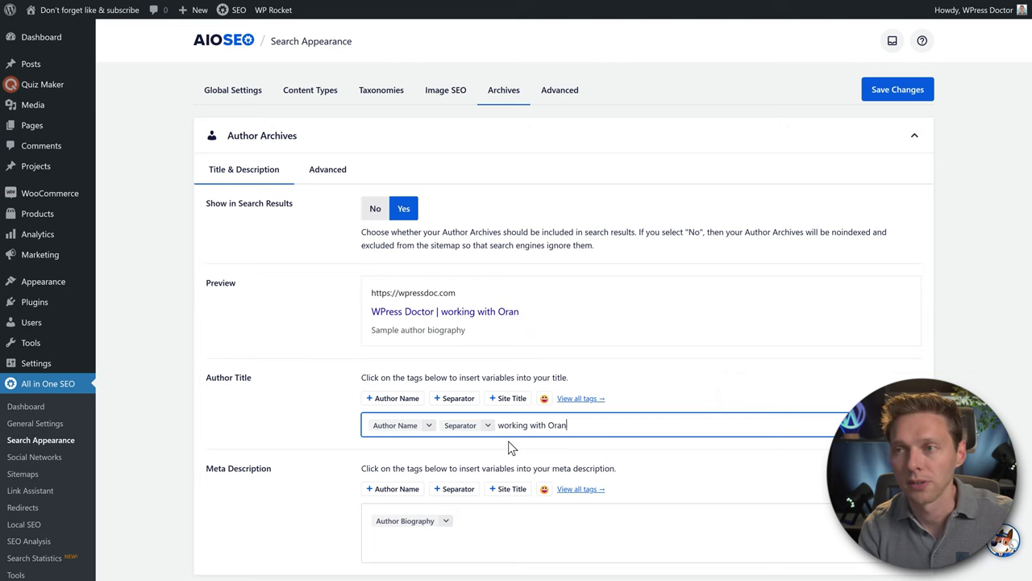
text(gefit)
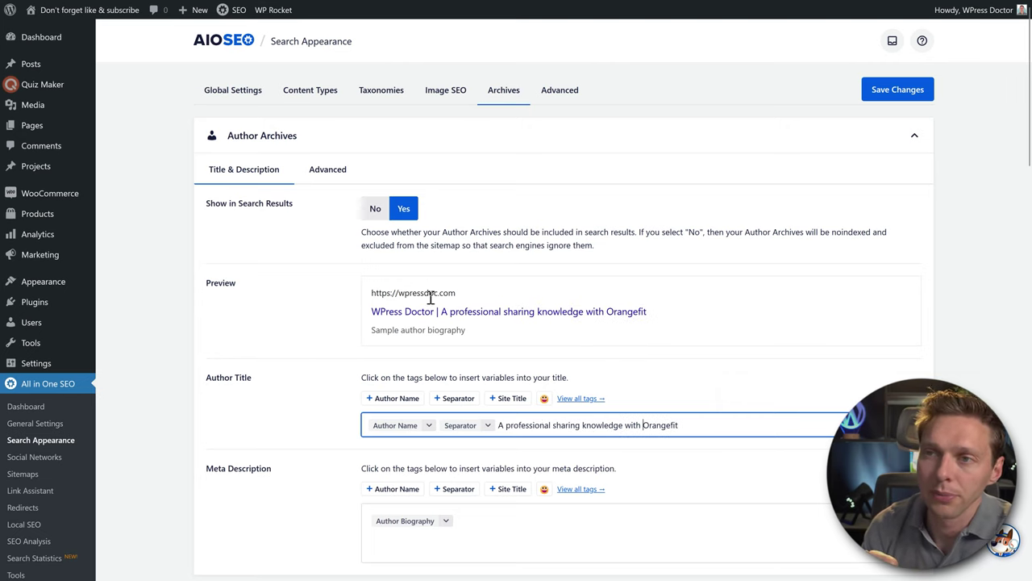
drag(457, 311, 662, 316)
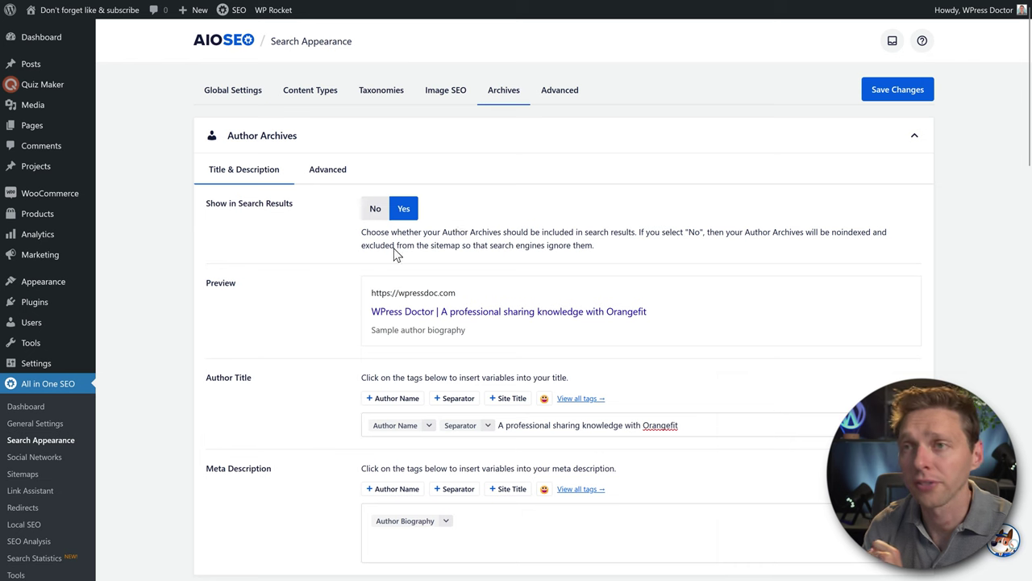
Set Show in Search Results to No for both Author Archives and Date Archives, collapsing each section
click(373, 215)
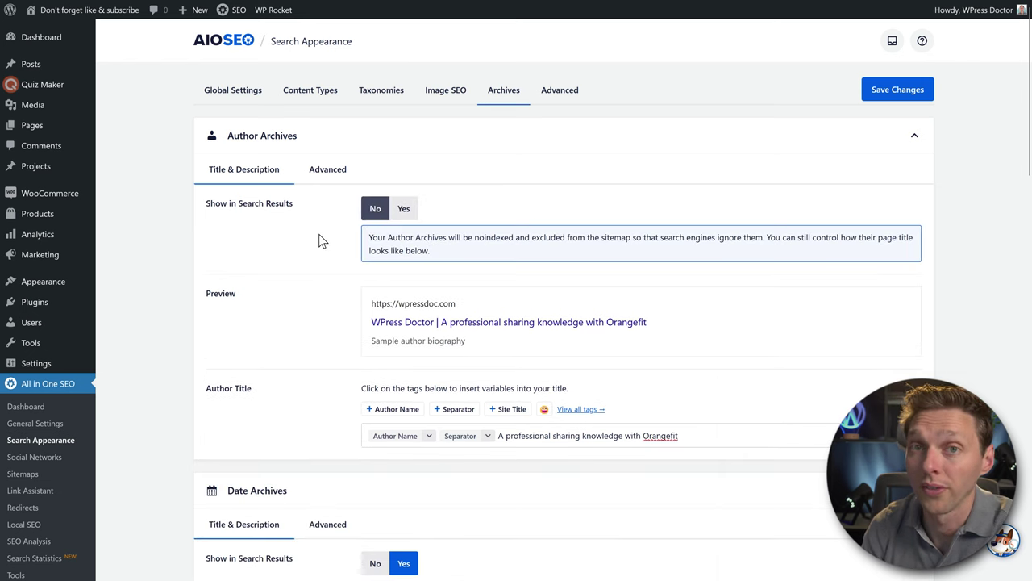
click(525, 139)
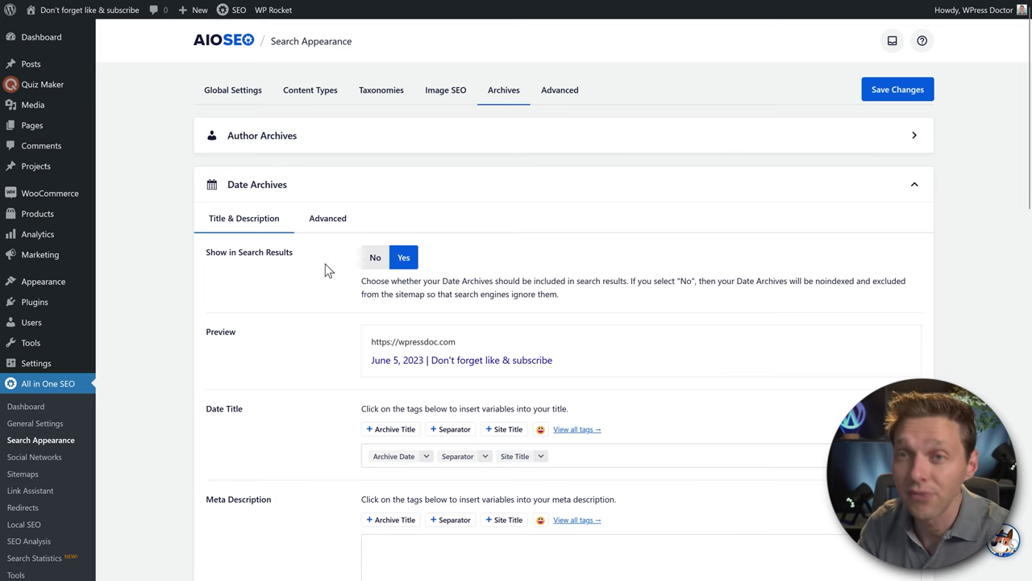
click(375, 266)
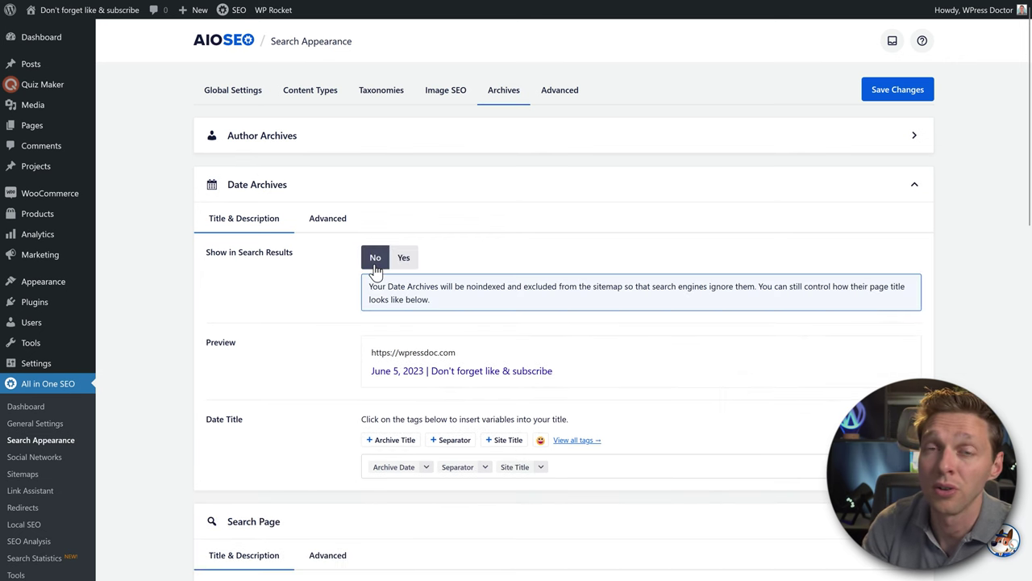
click(326, 187)
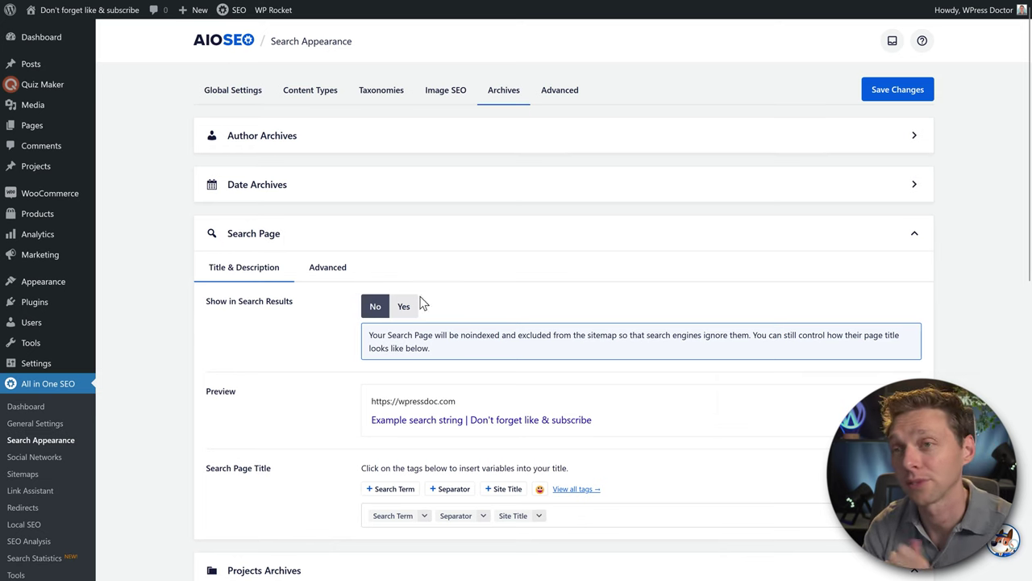
Collapse the Search Page section, exclude Projects Archives from search results and save the archive settings
click(352, 243)
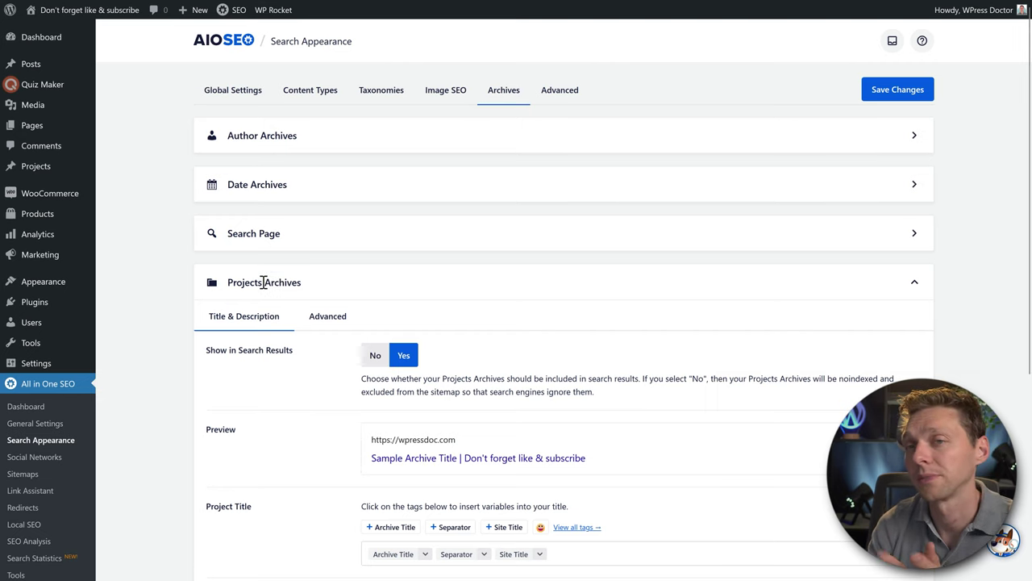
click(375, 354)
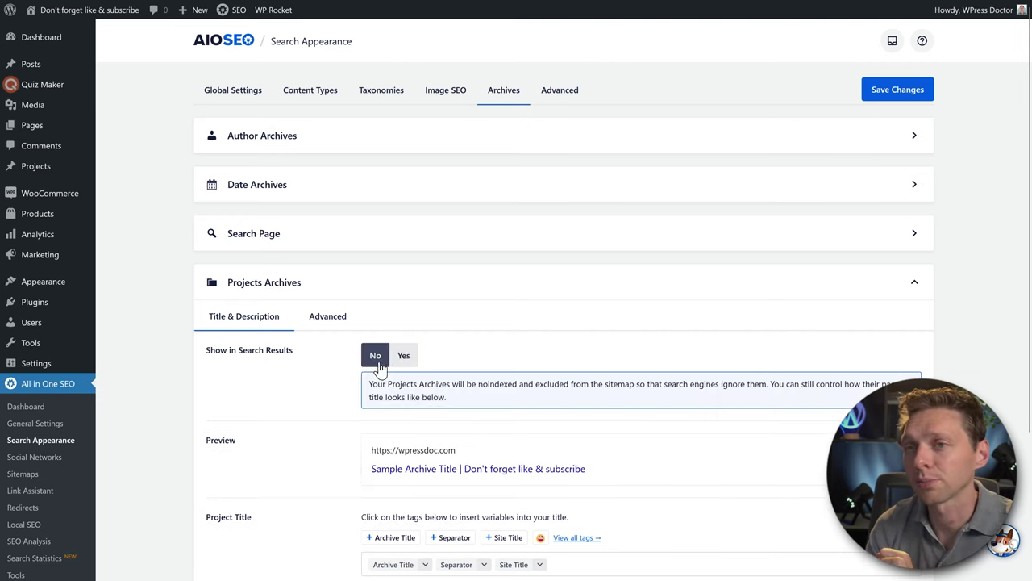
click(305, 297)
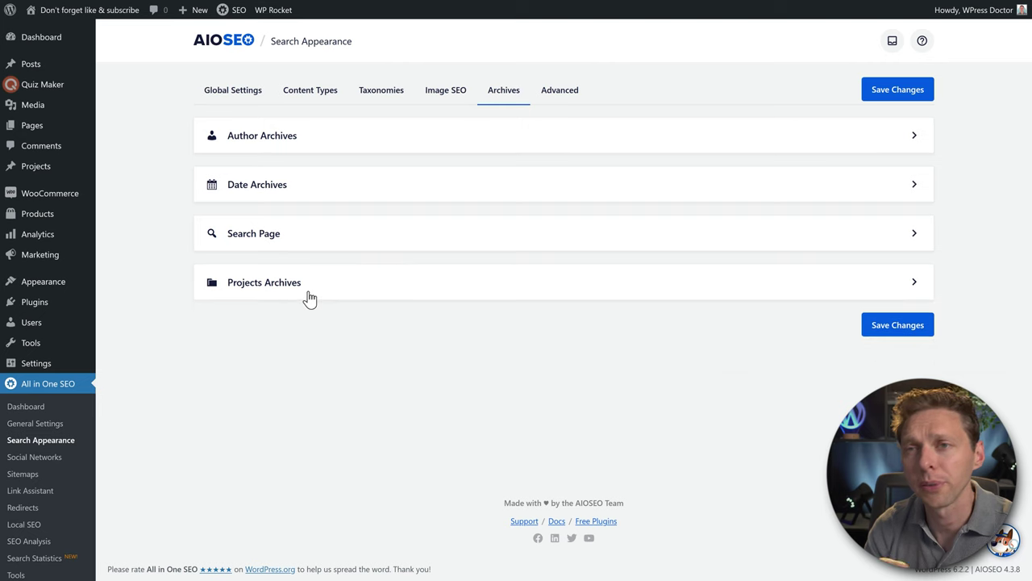
click(897, 324)
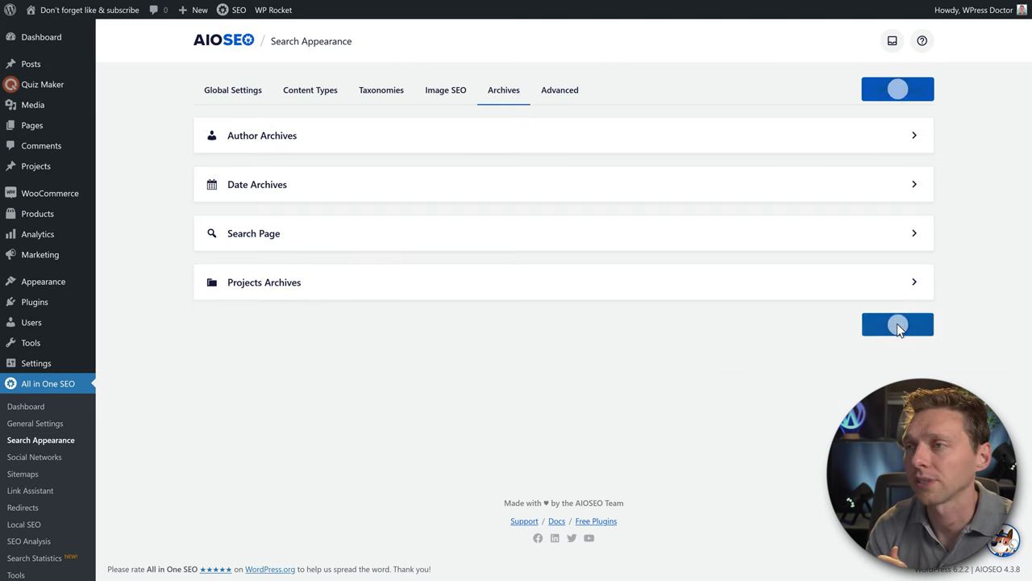
Try custom Global Robots Meta options with No Follow enabled in the advanced search appearance settings, and restore Use Default Settings
click(569, 96)
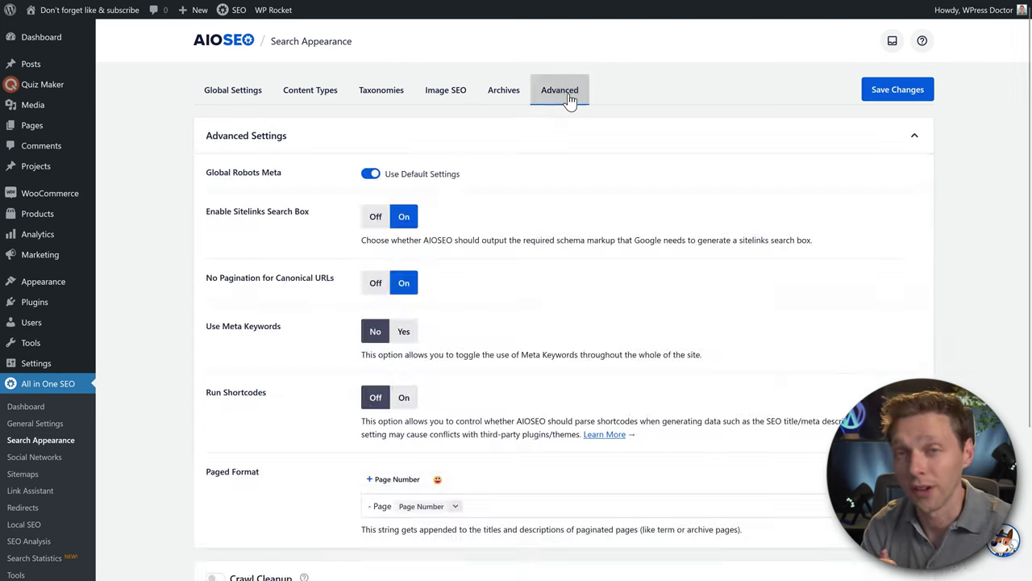
click(370, 174)
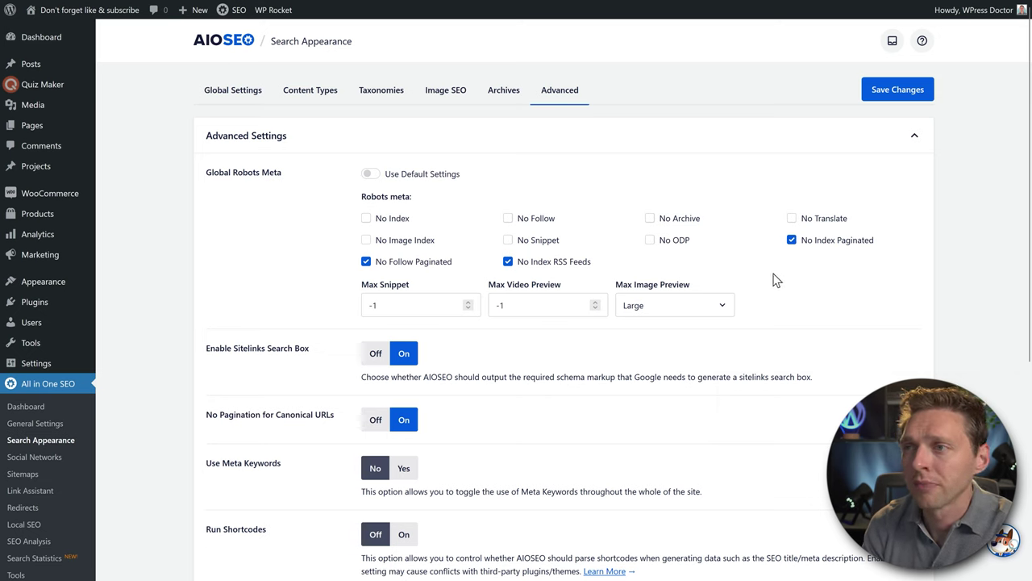
click(396, 226)
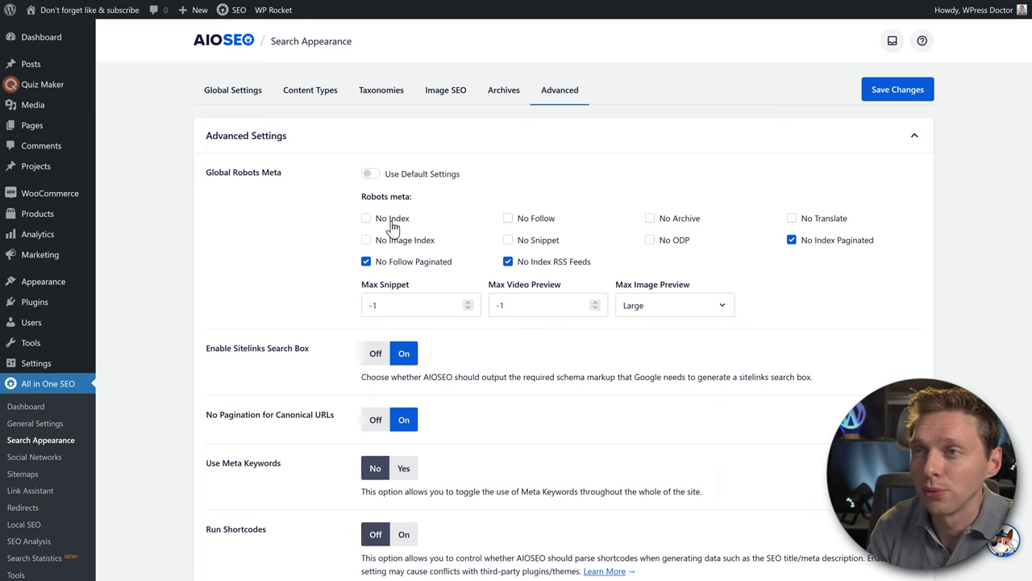
click(537, 225)
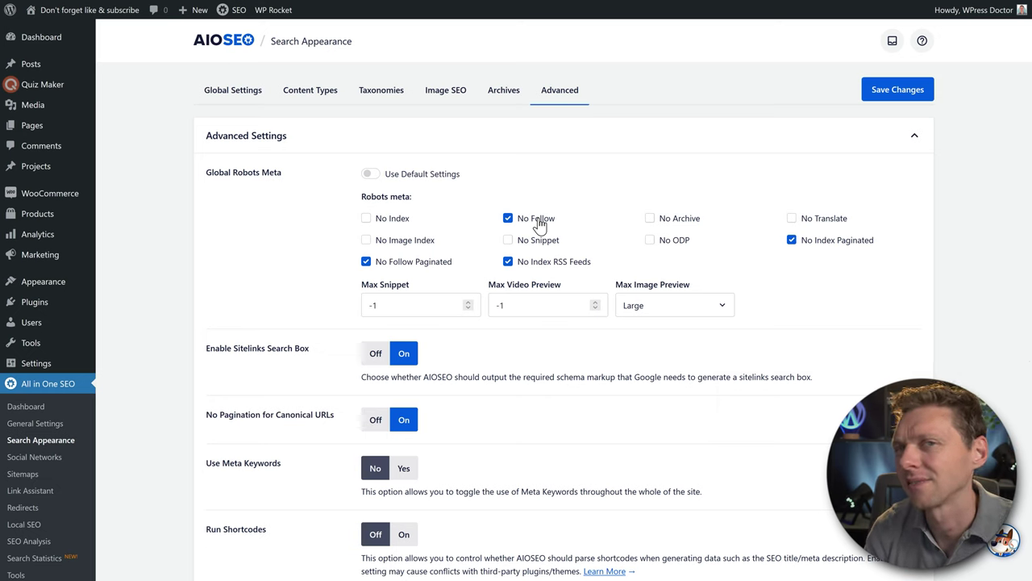
click(371, 177)
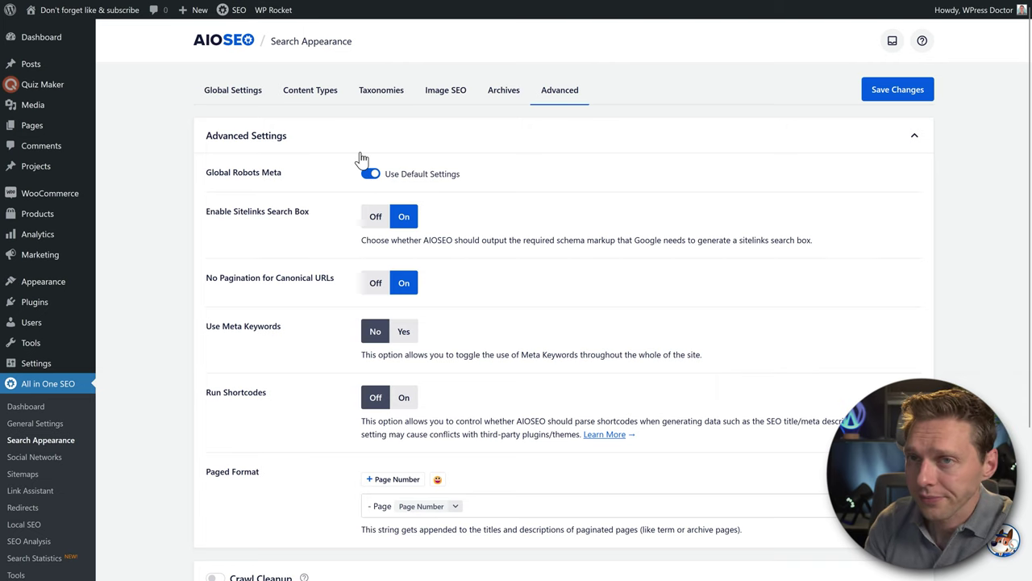
Review the Enable Sitelinks Search Box option in the advanced settings
drag(224, 211, 309, 224)
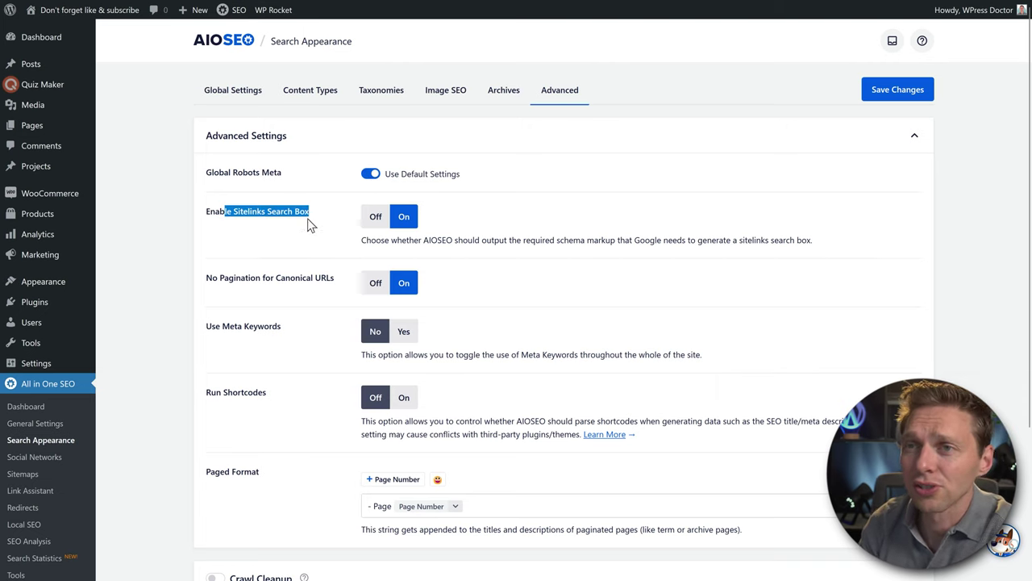
click(319, 238)
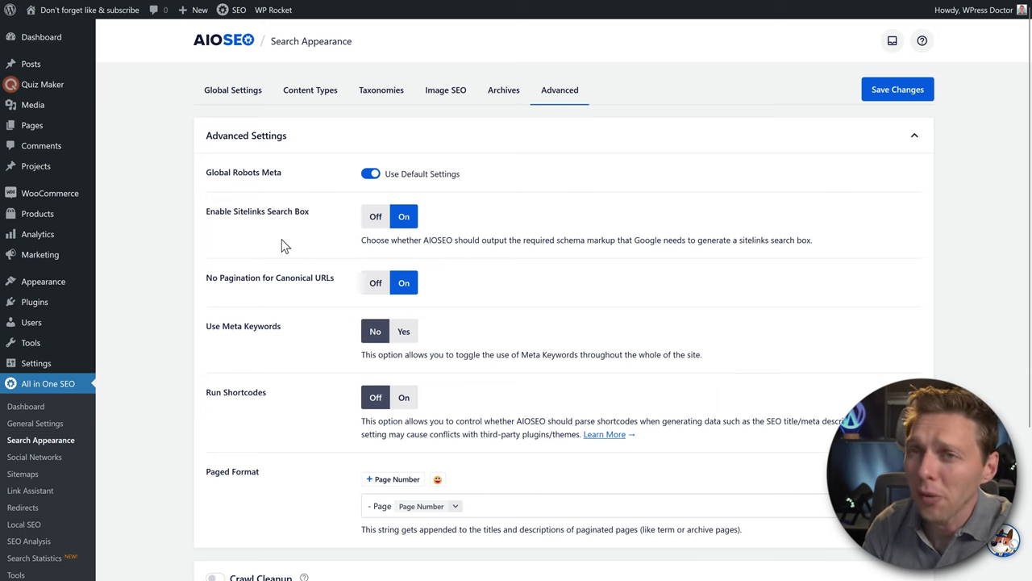
Turn off the Enable Sitelinks Search Box option in the advanced settings
drag(212, 212, 300, 214)
click(299, 215)
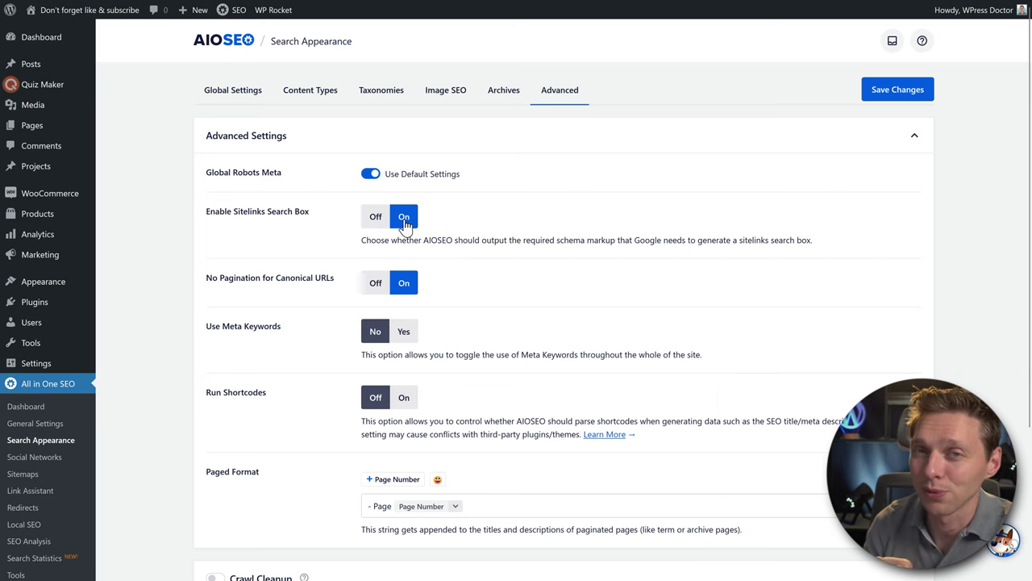
click(376, 219)
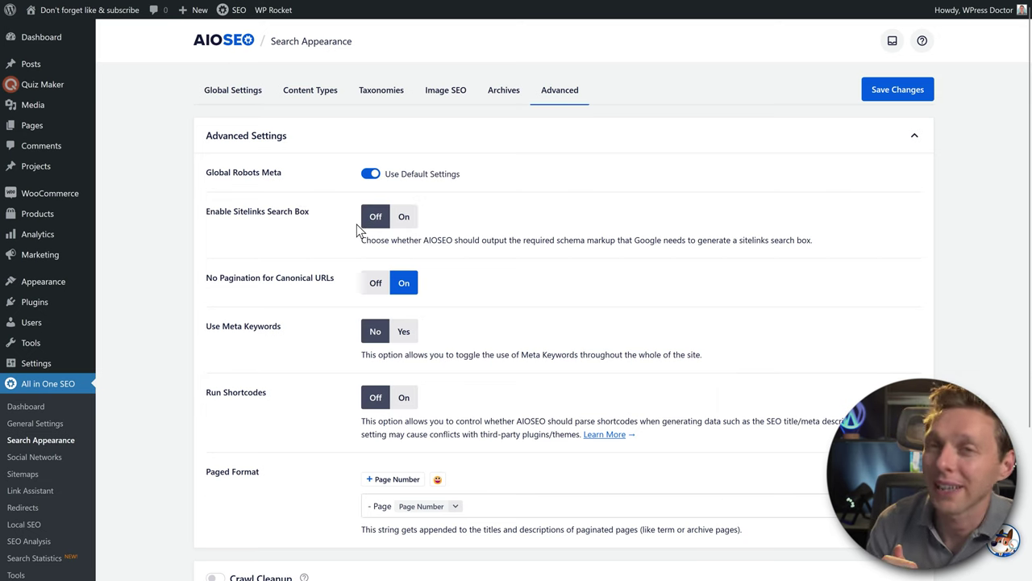
Review the No Pagination for Canonical URLs option in the advanced settings
scroll(297, 228, down, 2)
drag(205, 181, 334, 181)
click(330, 181)
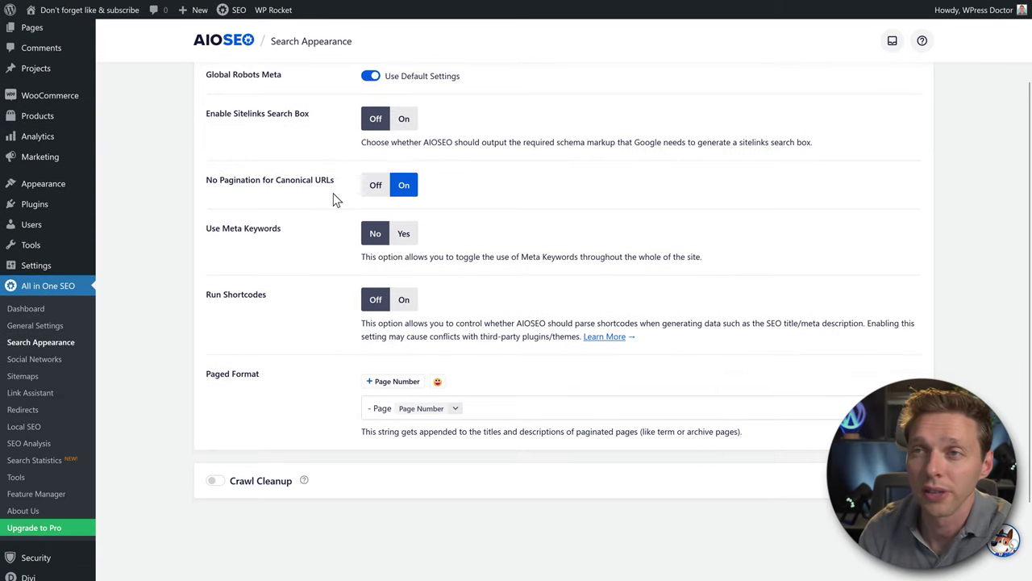
drag(206, 179, 342, 191)
click(344, 194)
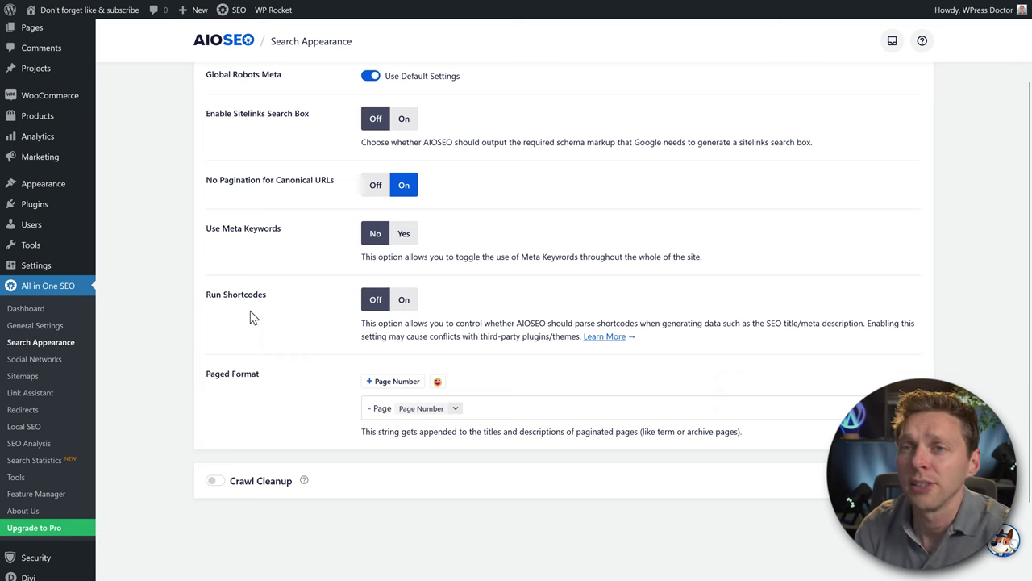
Keep Run Shortcodes set to Off and start the Paged Format string with a dash before Page
click(373, 300)
drag(538, 323, 829, 323)
click(830, 324)
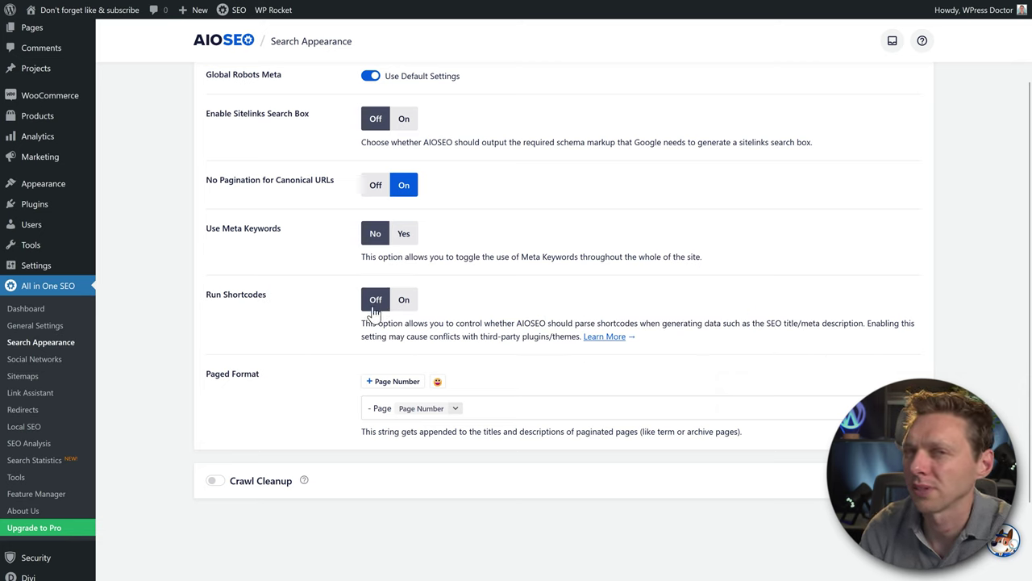
click(394, 413)
click(369, 408)
text(-)
click(539, 383)
Try Crawl Cleanup with the Global RSS Feed disabled, re-enable the feed and turn Crawl Cleanup back off
click(213, 480)
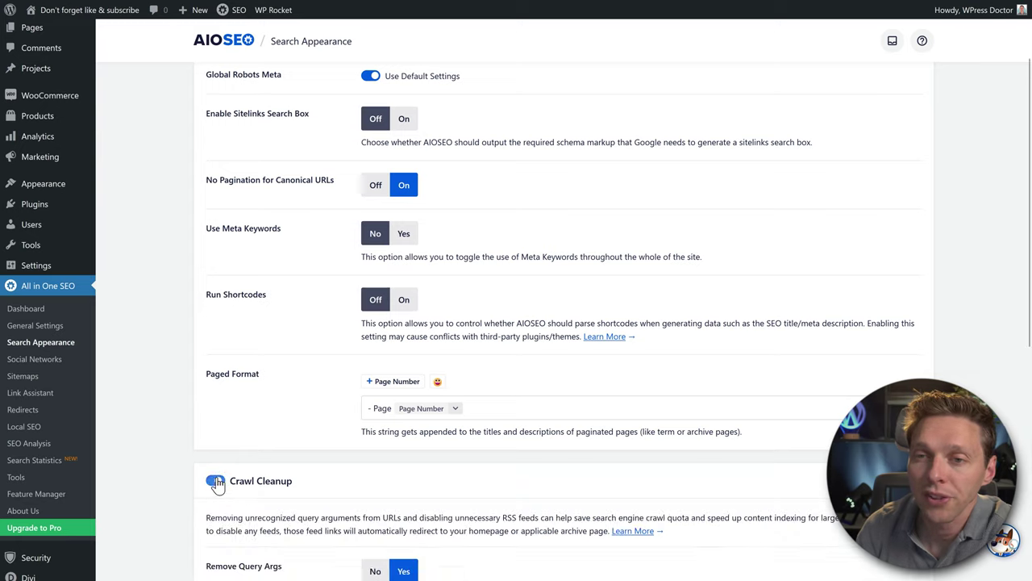
scroll(277, 177, down, 5)
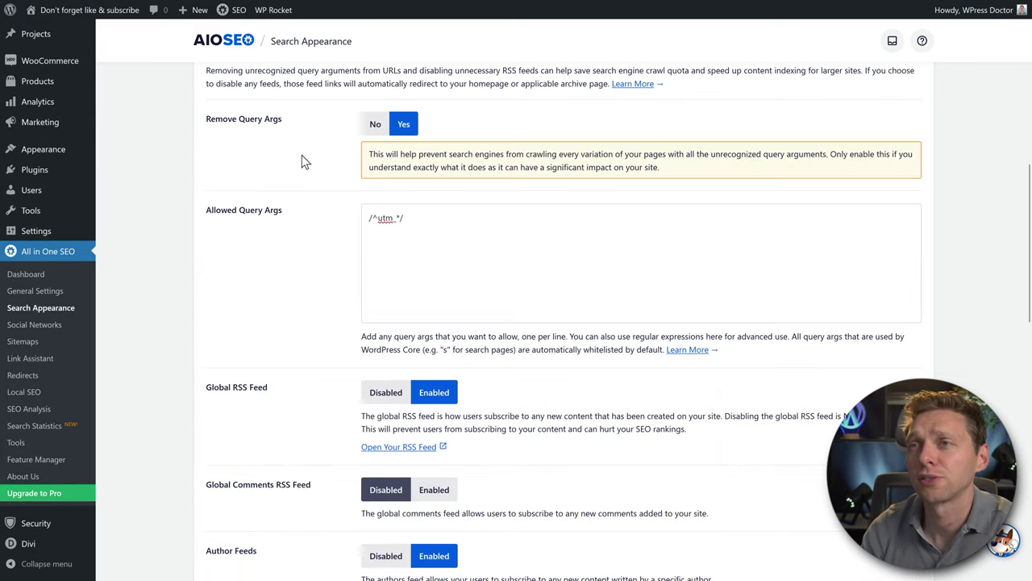
middle_click(323, 259)
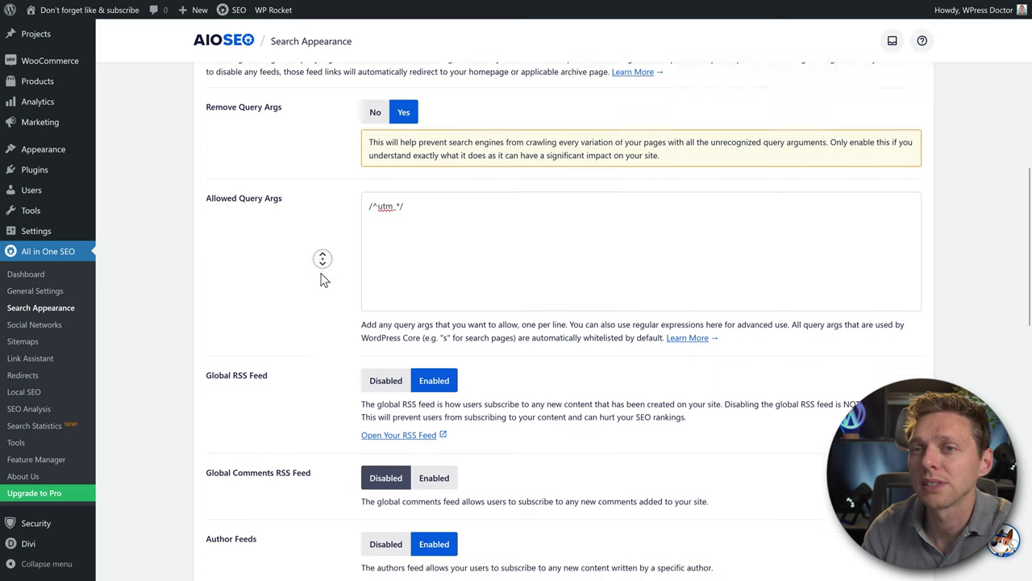
click(386, 230)
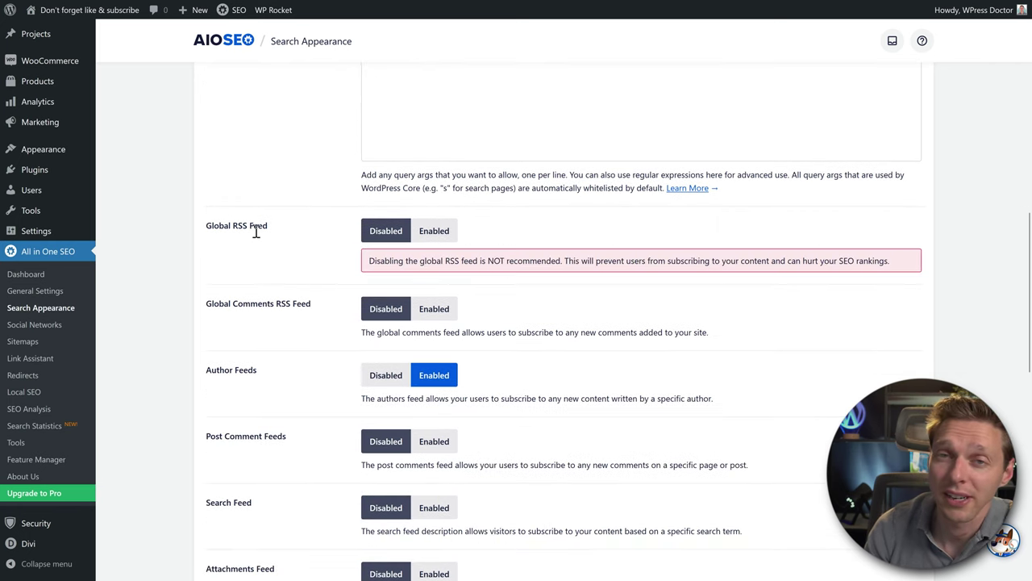
click(447, 235)
middle_click(298, 248)
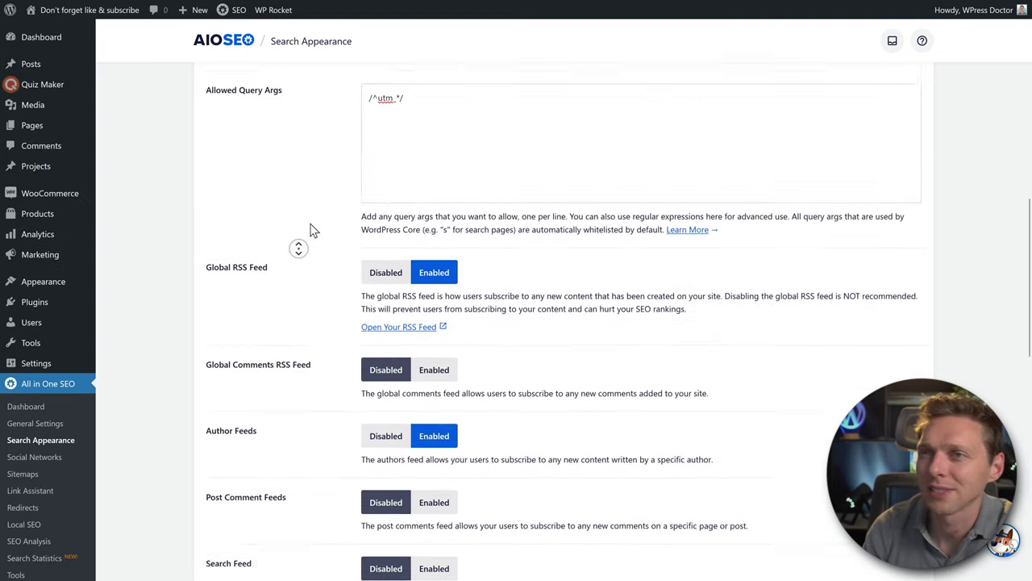
click(214, 260)
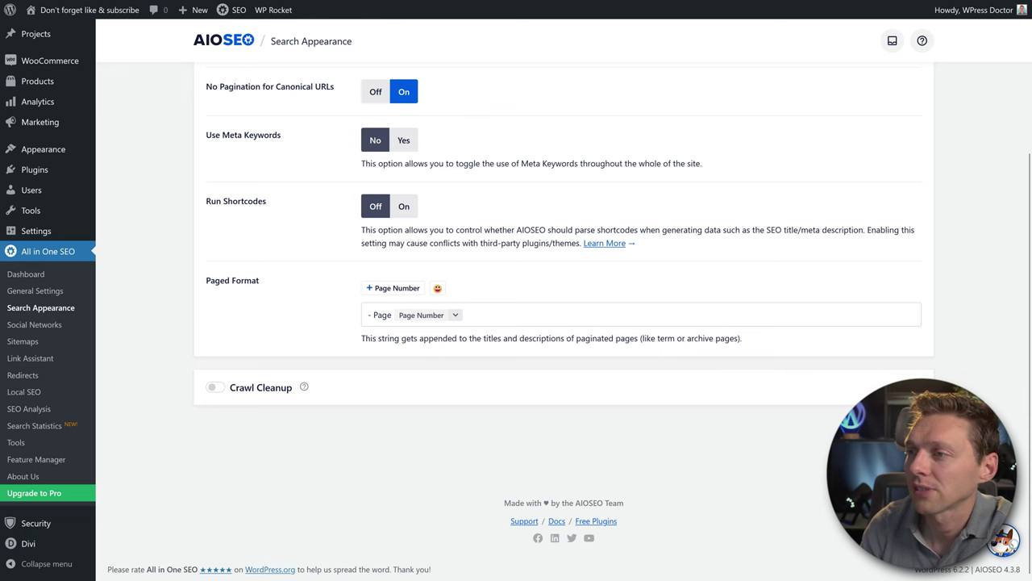
Open the Social Networks settings and look through the Social Profiles, Facebook, Twitter and Pinterest sections
scroll(959, 273, up, 3)
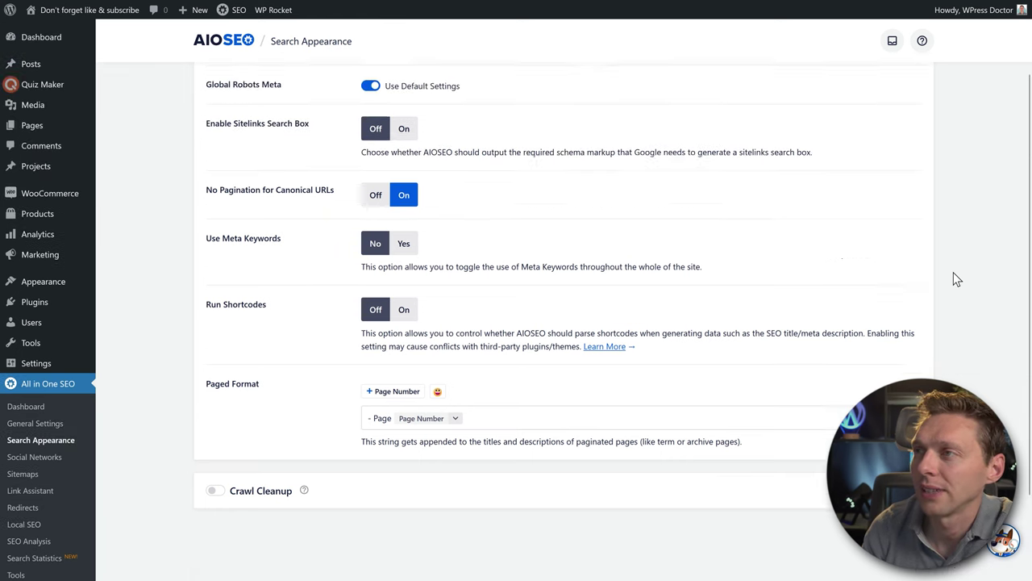
scroll(224, 248, down, 2)
scroll(224, 249, up, 2)
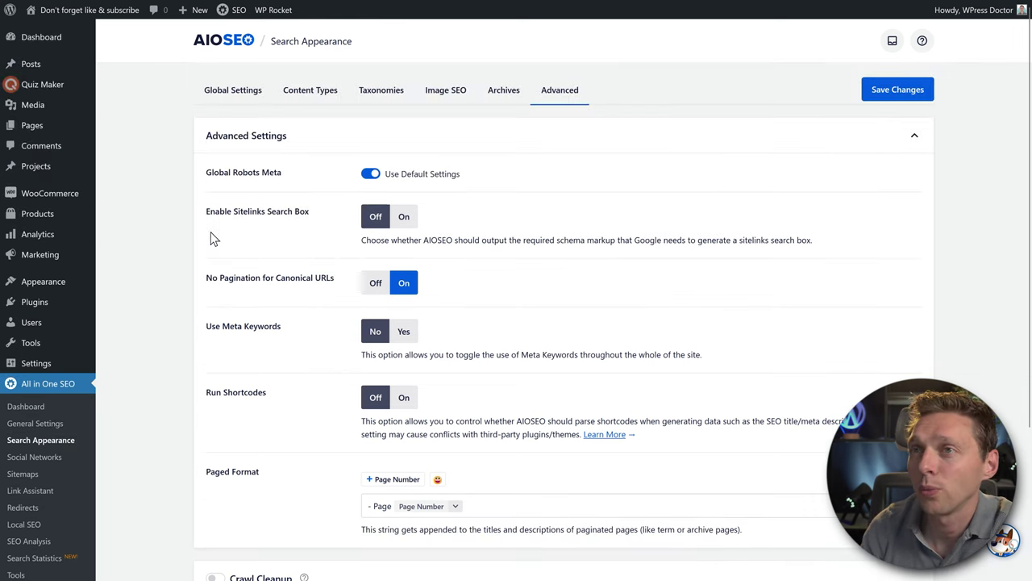
click(42, 458)
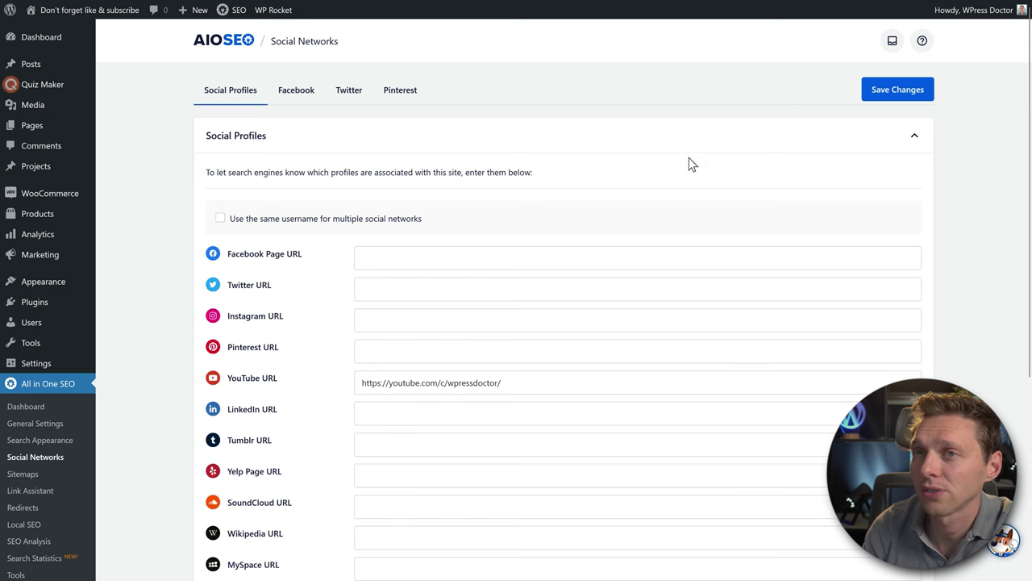
middle_click(604, 173)
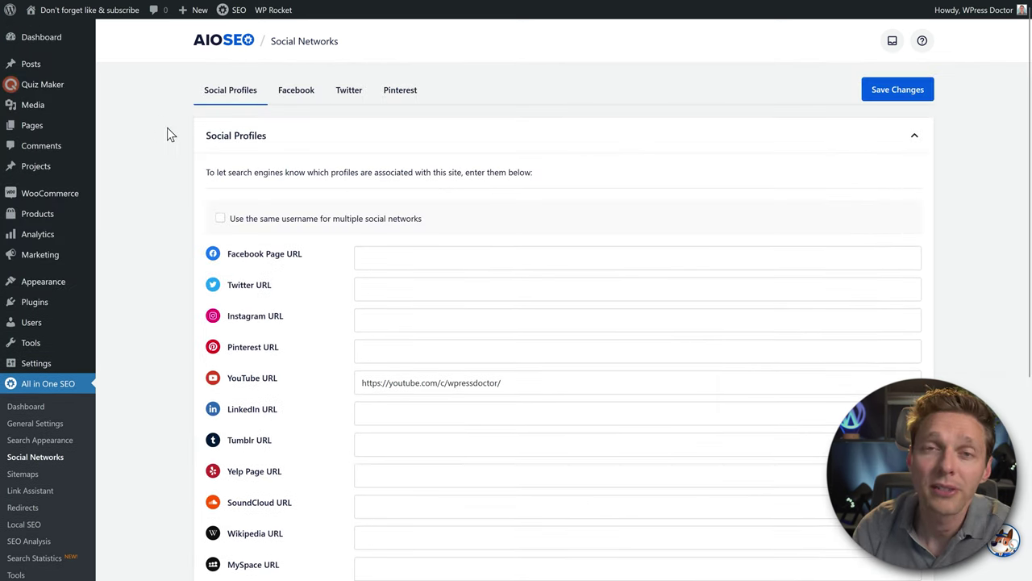
click(298, 103)
click(347, 101)
click(402, 98)
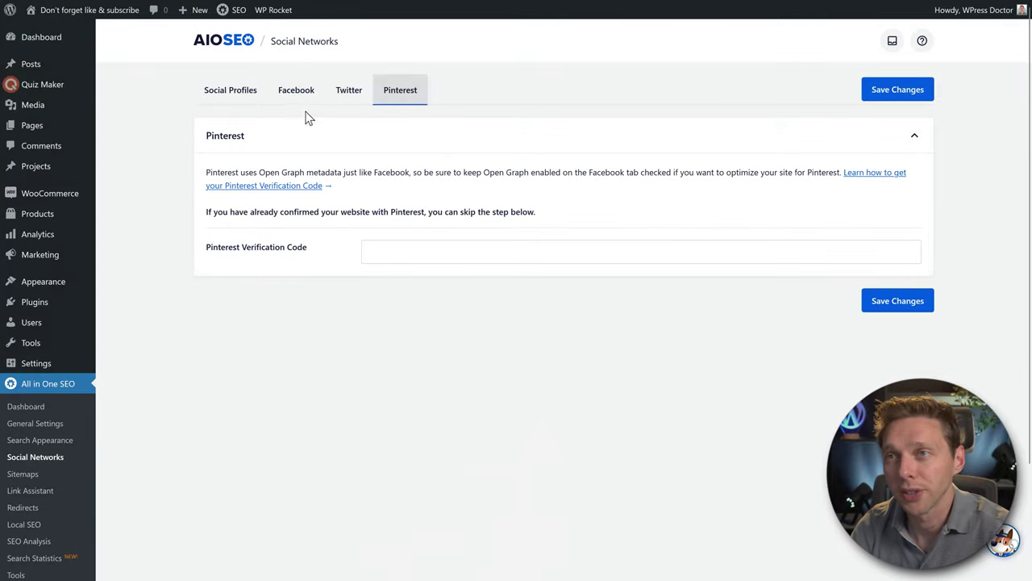
Try Featured Image and First Image in Content as Facebook's Default Post Image Source, and restore Default Image (Set Below)
click(305, 101)
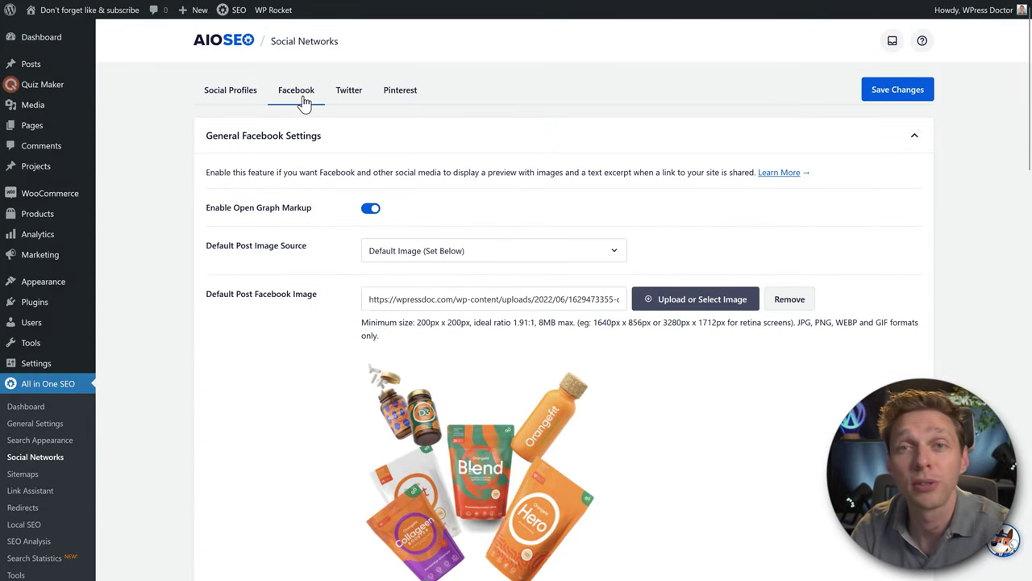
scroll(269, 189, down, 1)
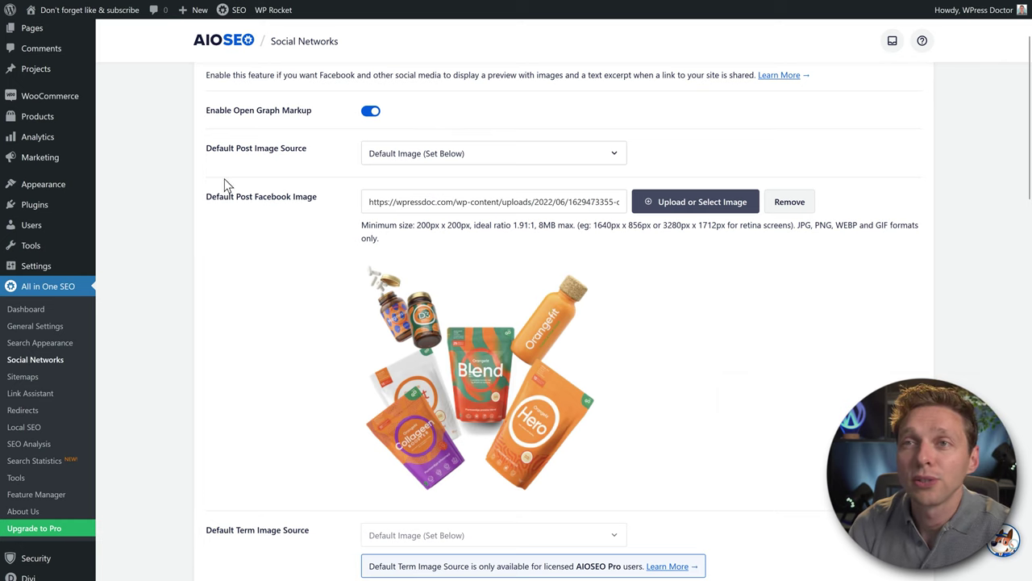
click(436, 156)
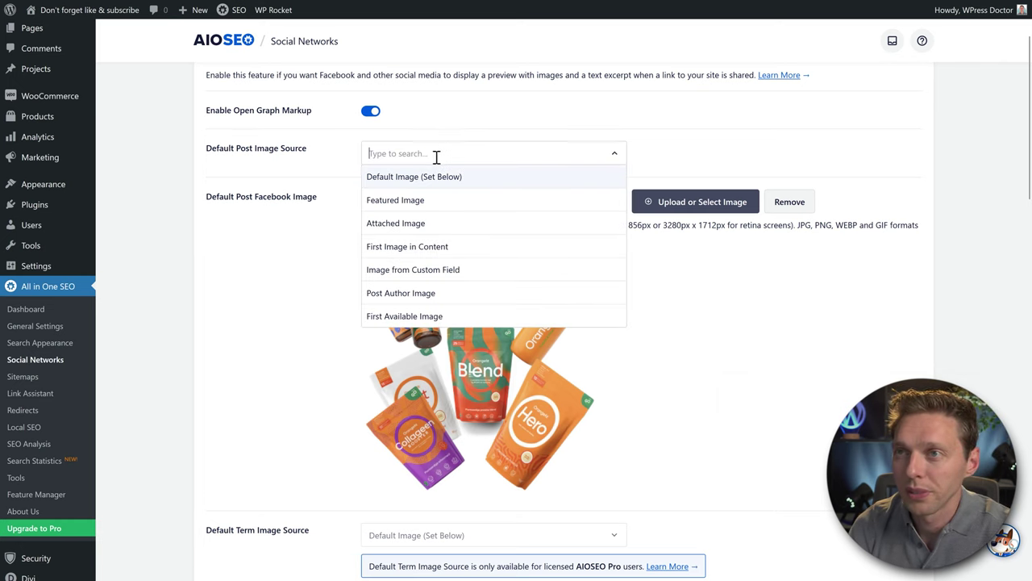
click(445, 204)
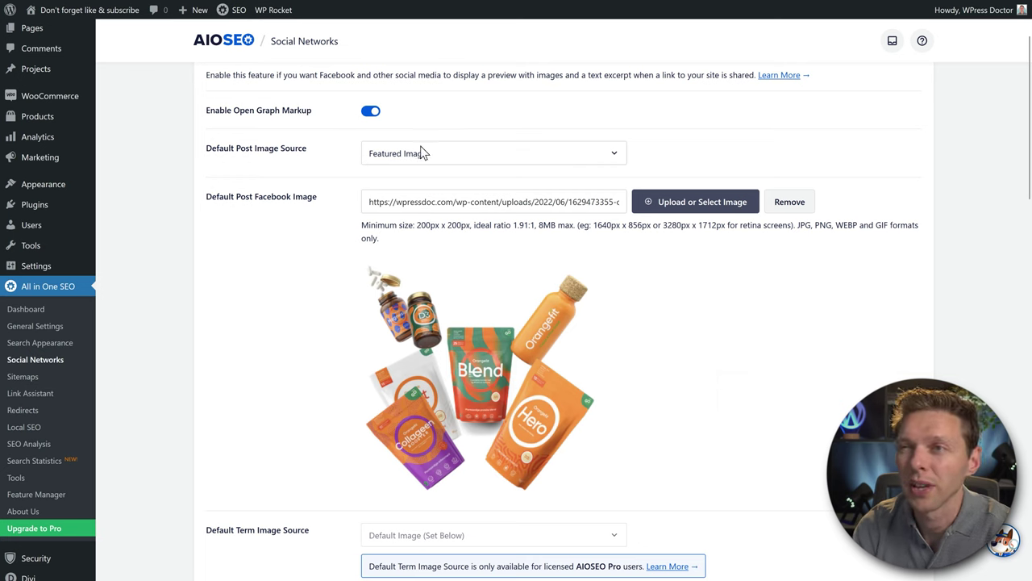
click(368, 162)
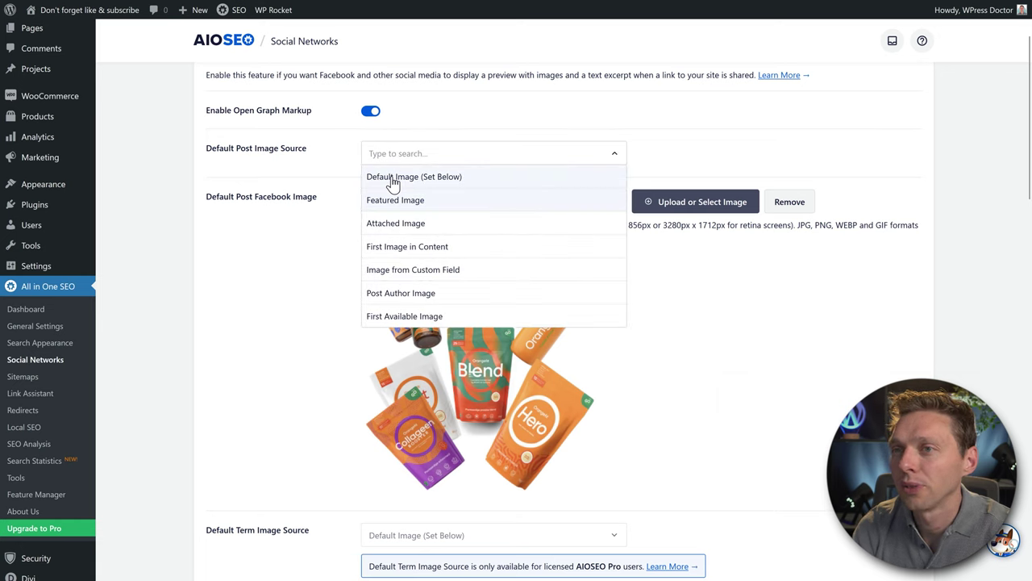
click(409, 248)
click(415, 153)
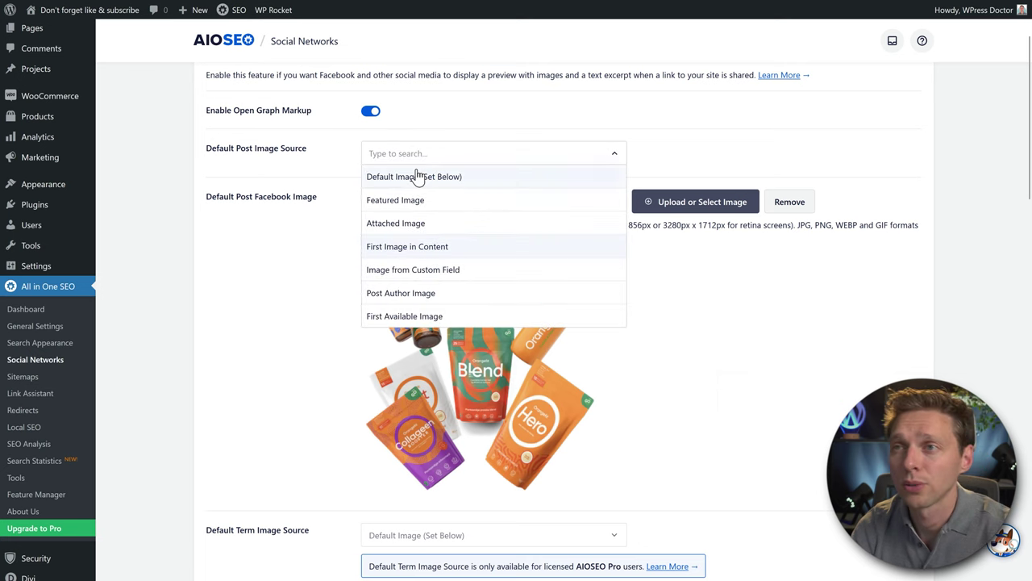
click(415, 177)
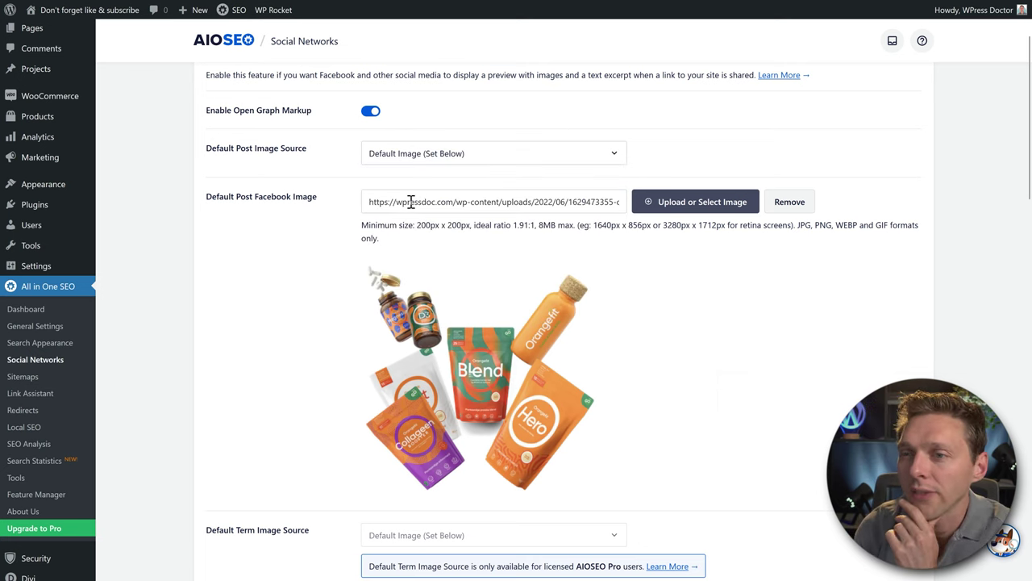
Examine the Default Post Facebook Image and its recommended size guidelines
middle_click(601, 338)
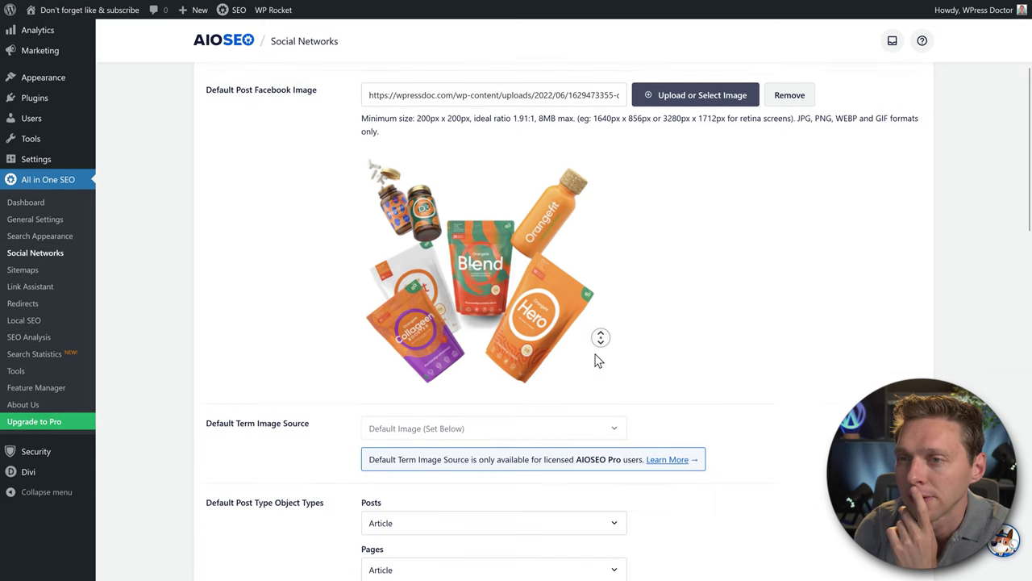
middle_click(620, 208)
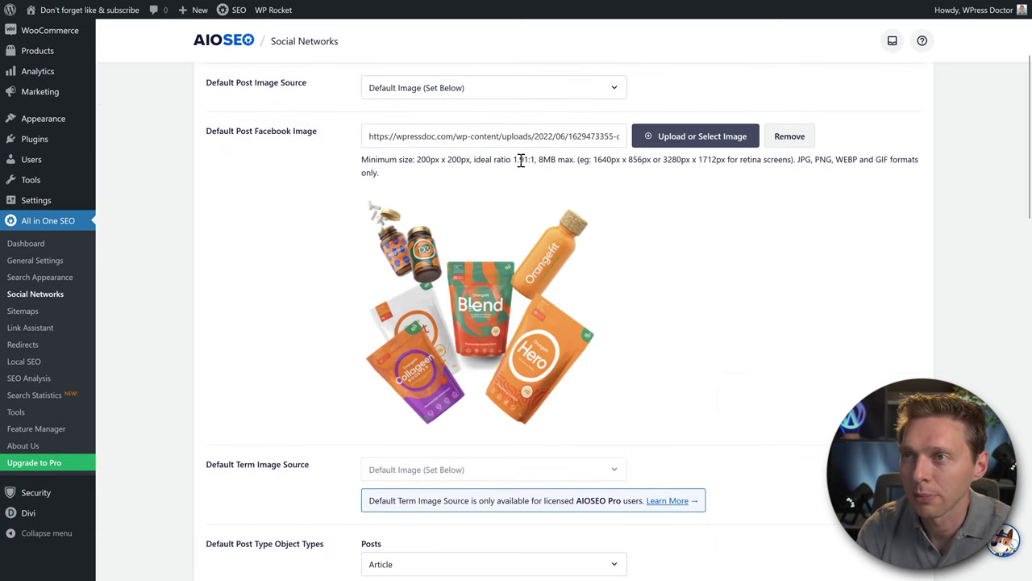
drag(471, 159, 714, 160)
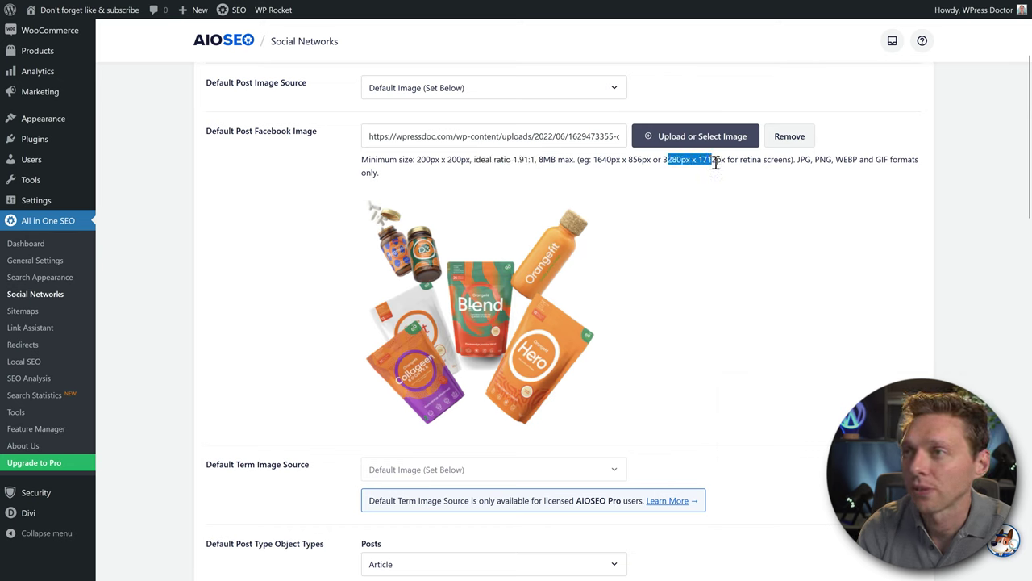
click(801, 187)
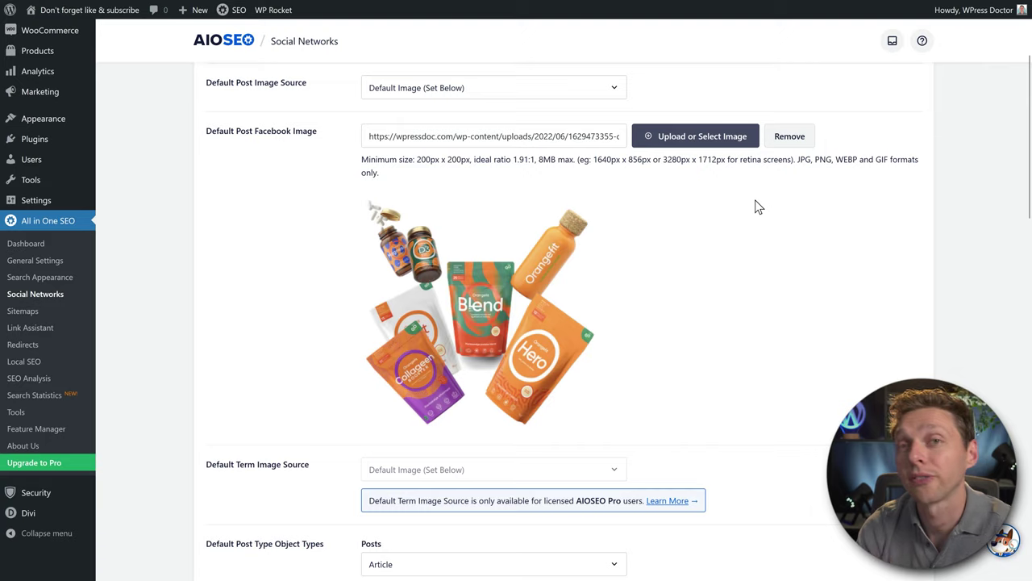
Review the Twitter Card settings and the Pinterest verification settings
scroll(762, 204, up, 2)
click(348, 90)
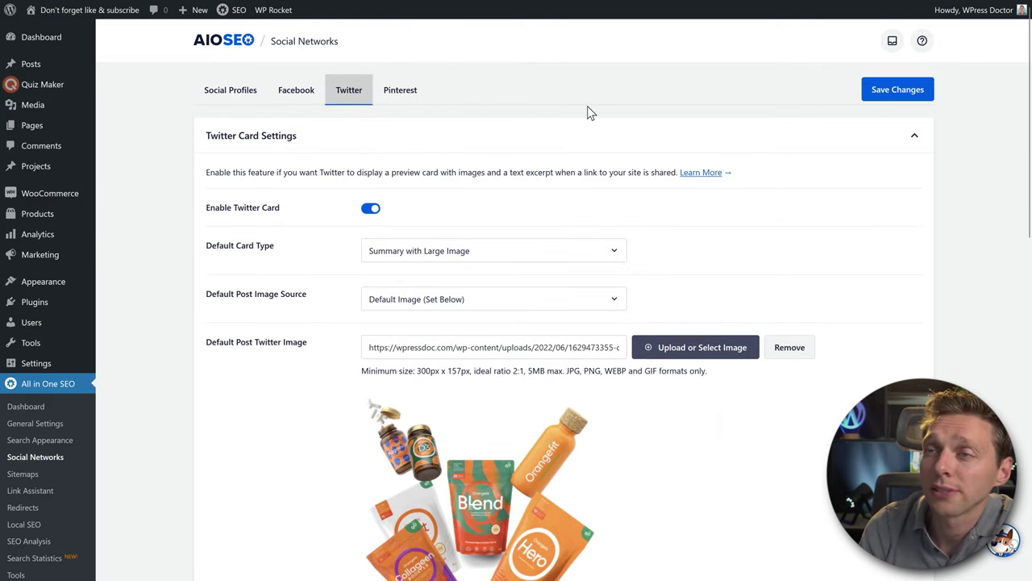
scroll(660, 117, down, 3)
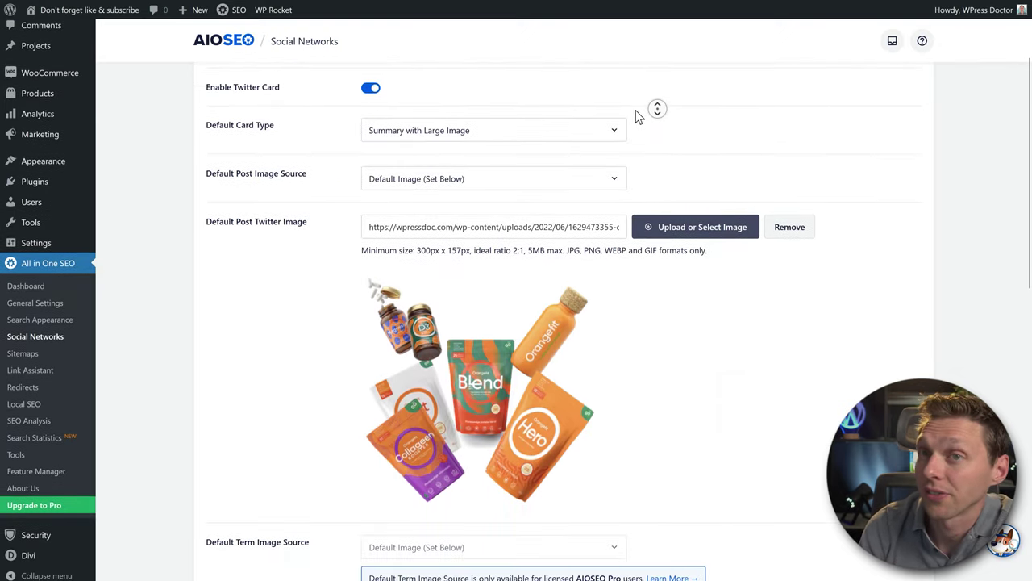
scroll(634, 109, up, 2)
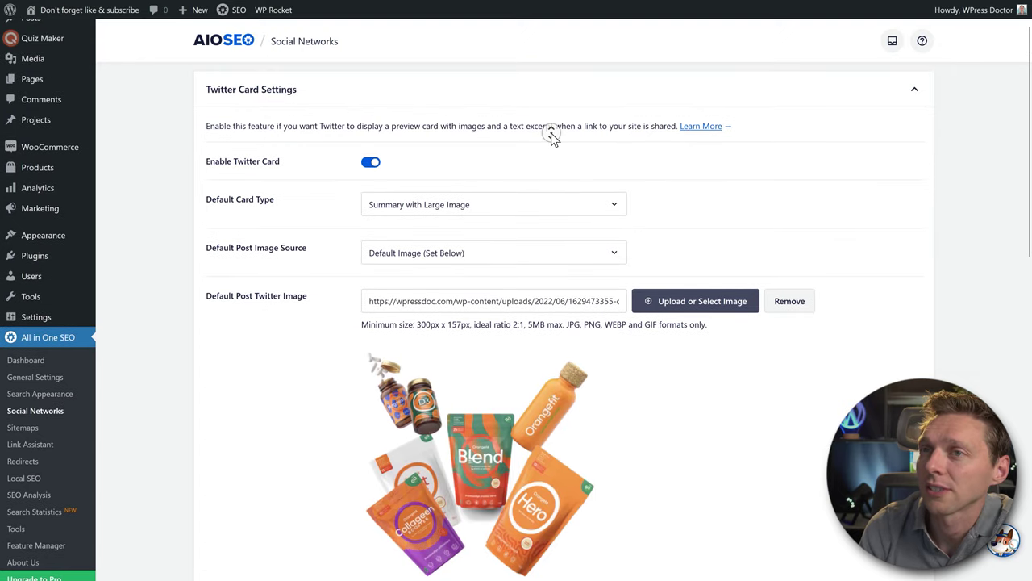
scroll(545, 129, up, 1)
click(400, 90)
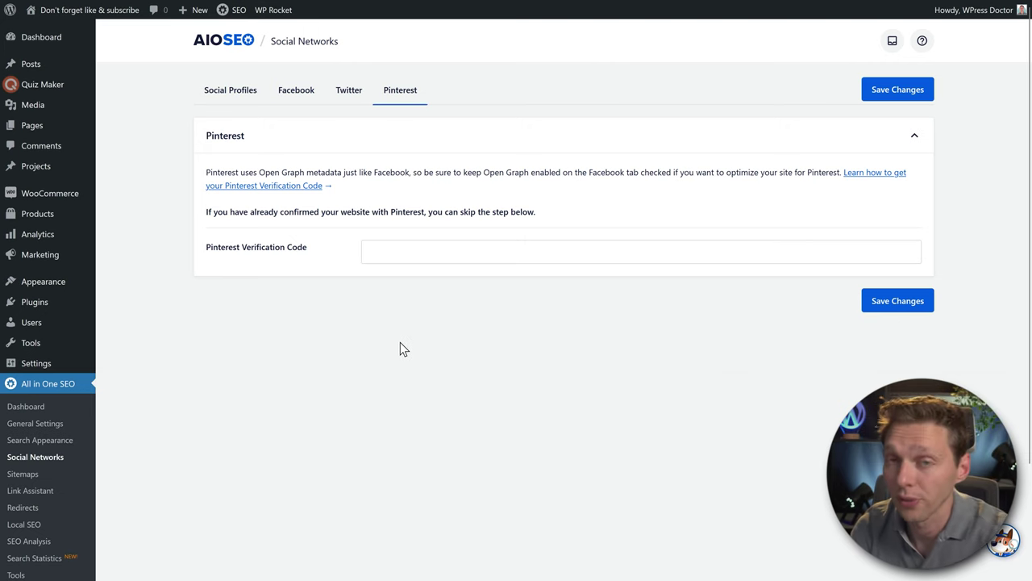
middle_click(426, 311)
scroll(425, 323, down, 3)
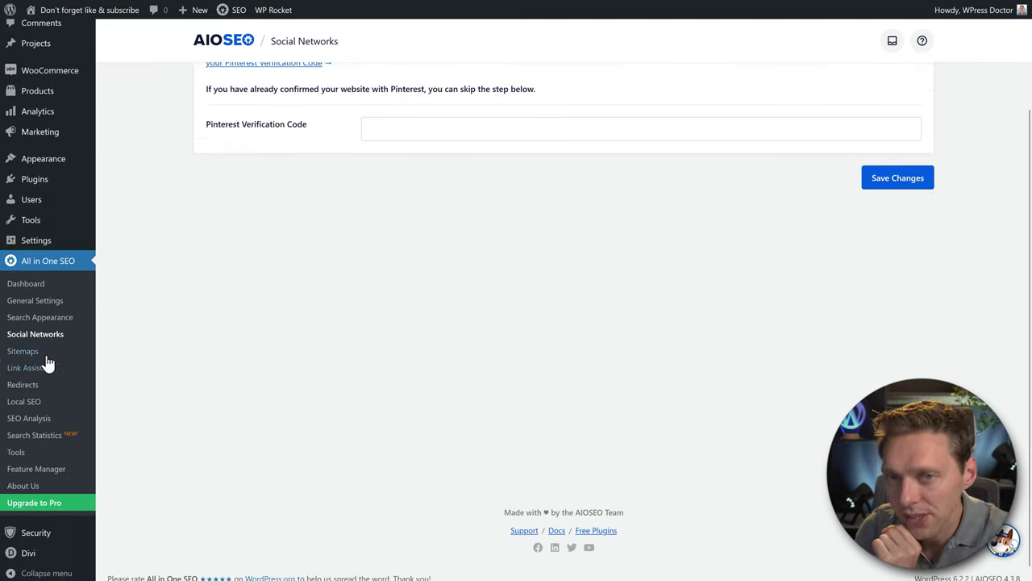
Open the Sitemaps settings and preview the XML sitemap in a maximized browser window, highlighting /sitemap.xml in its address
click(24, 352)
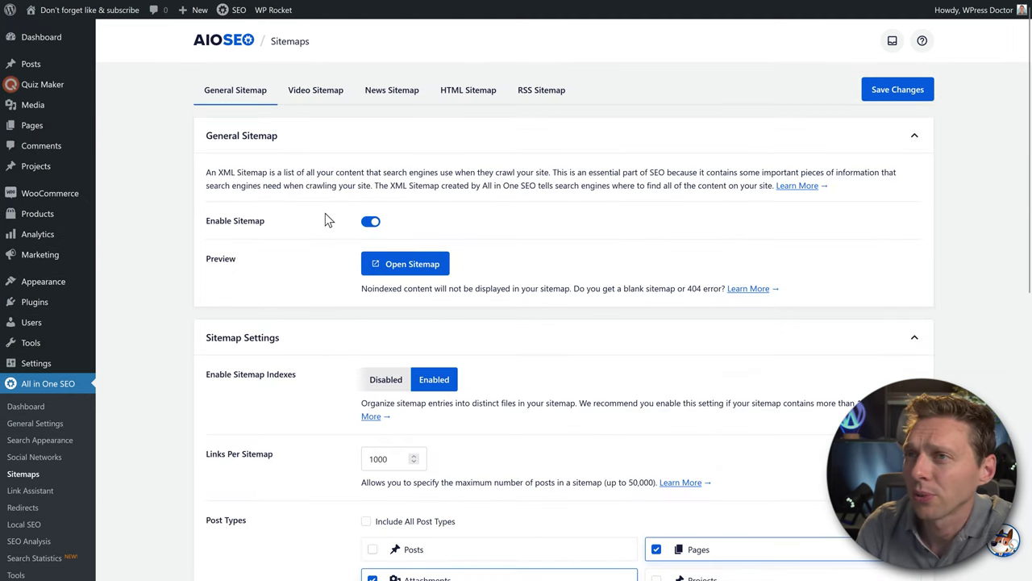
click(407, 264)
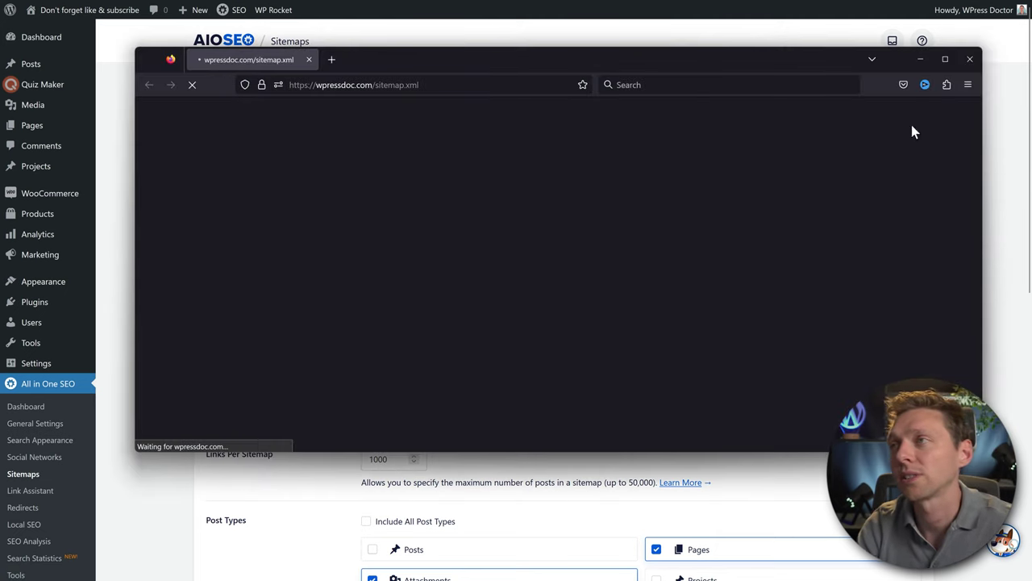
click(950, 59)
drag(264, 39, 321, 39)
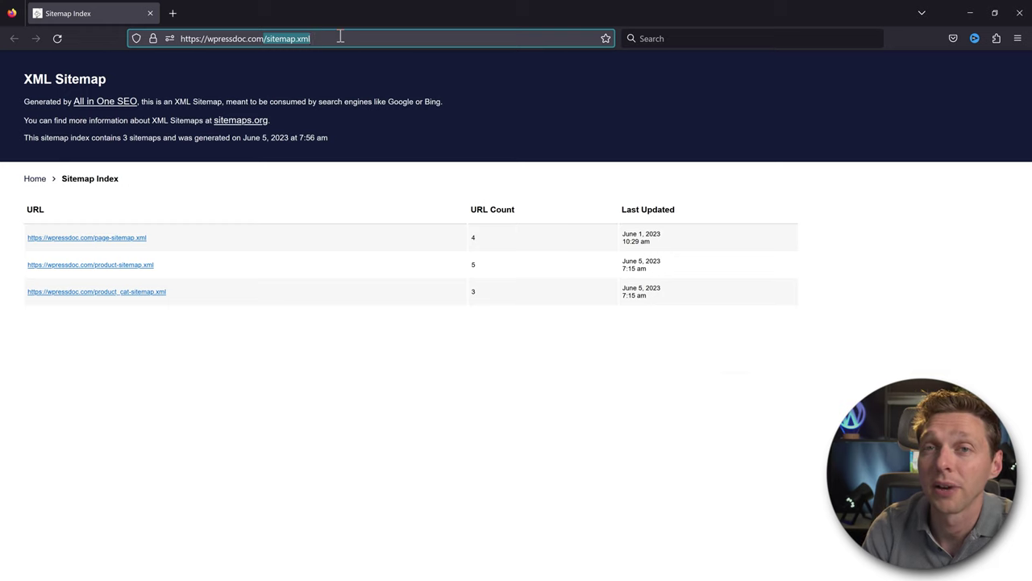
Open the page sitemap from the XML sitemap index and review the General Sitemap settings
click(340, 37)
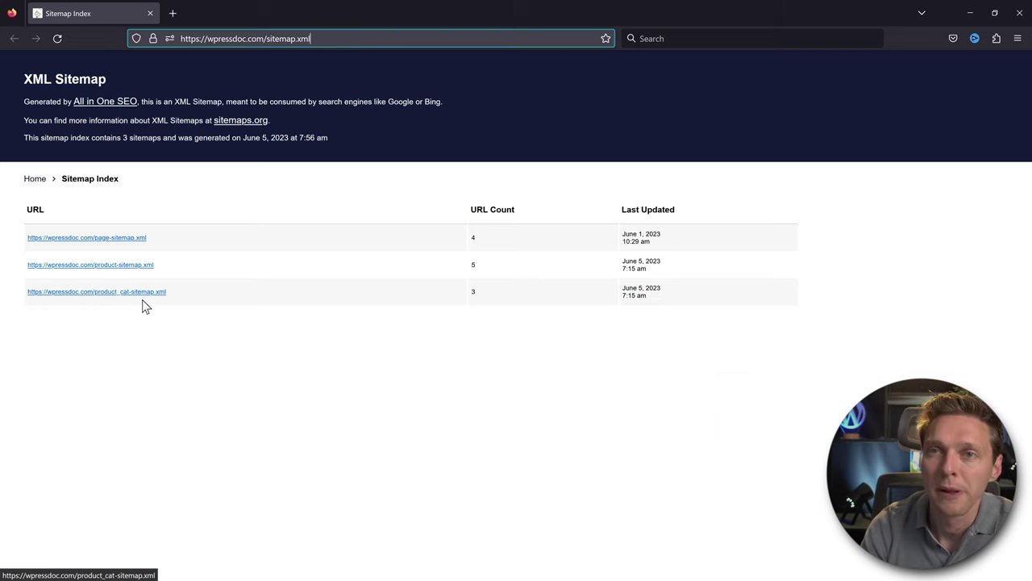
click(120, 242)
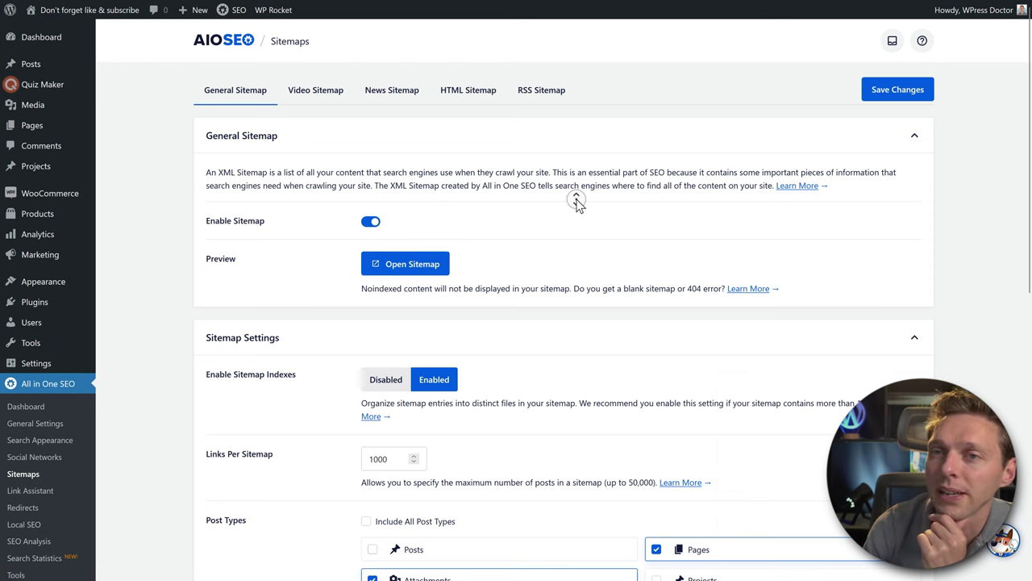
middle_click(604, 200)
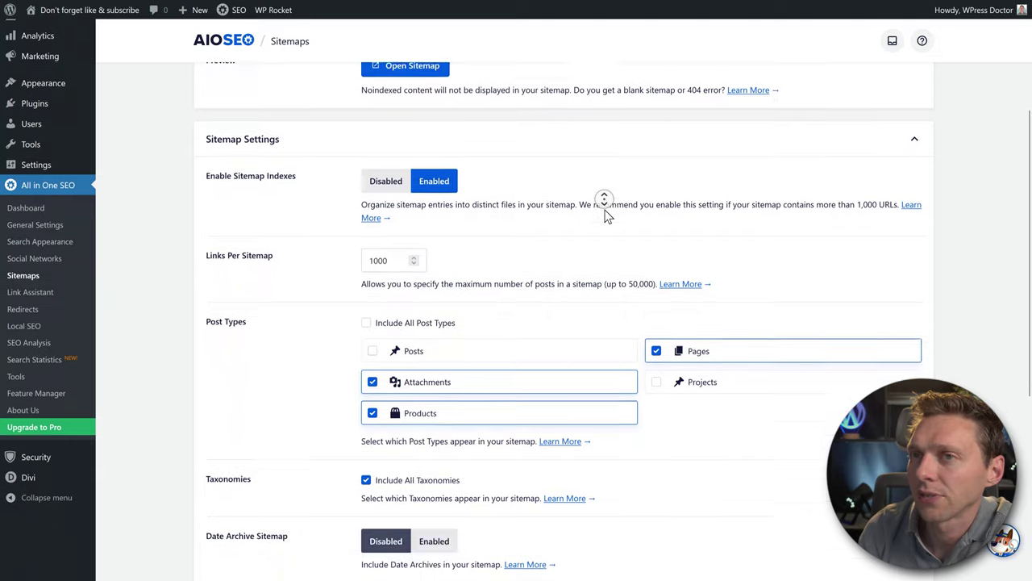
middle_click(738, 363)
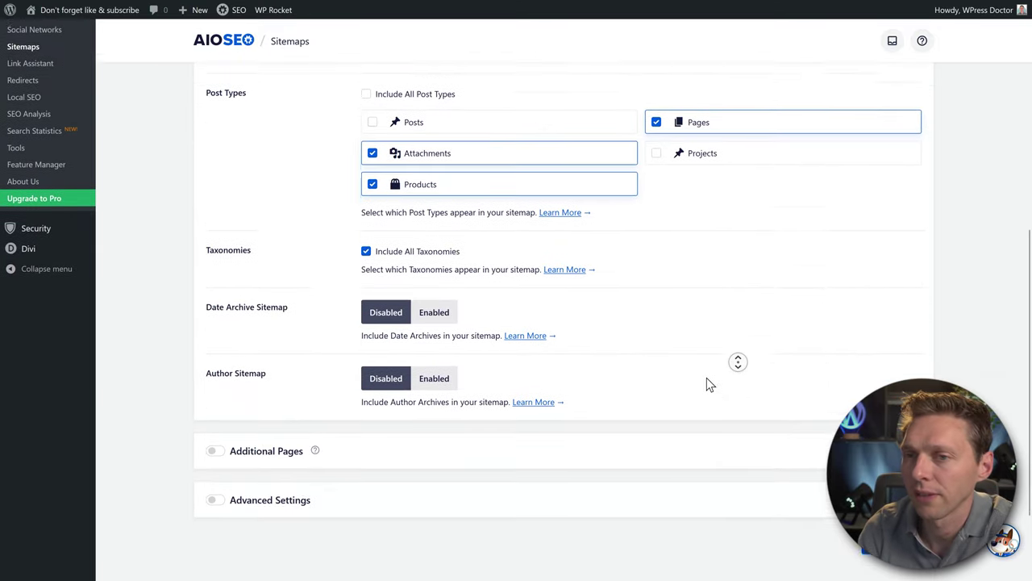
middle_click(707, 384)
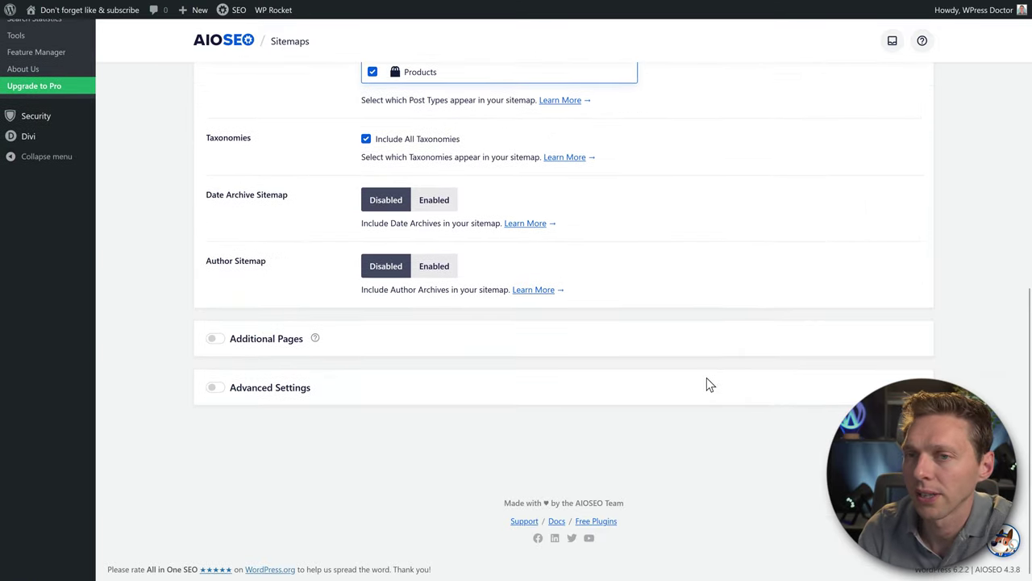
Enable Additional Pages for the general sitemap, examine its page URL entry form, and disable it again
click(214, 342)
click(411, 357)
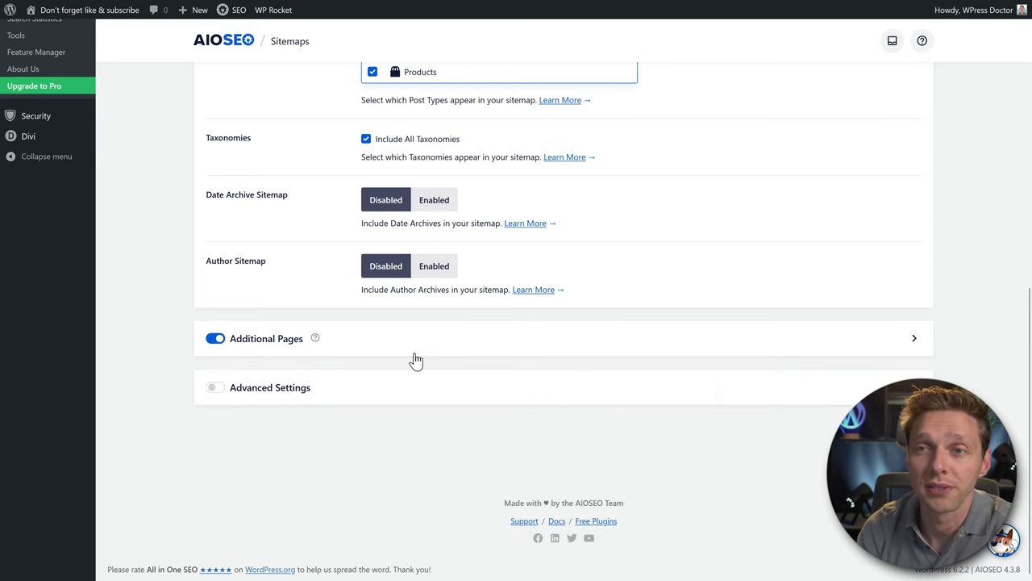
click(370, 350)
click(373, 421)
scroll(440, 442, down, 1)
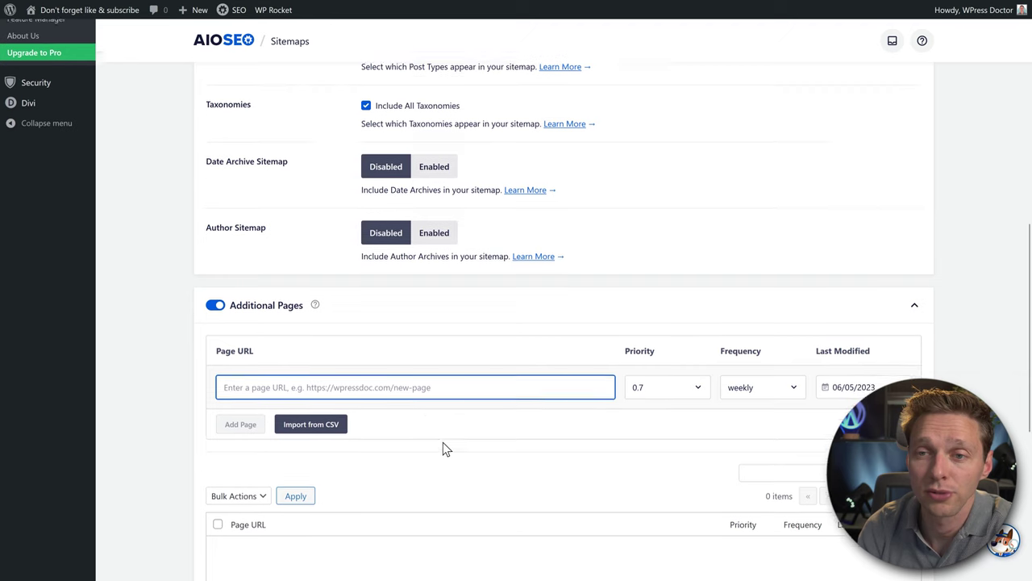
click(215, 305)
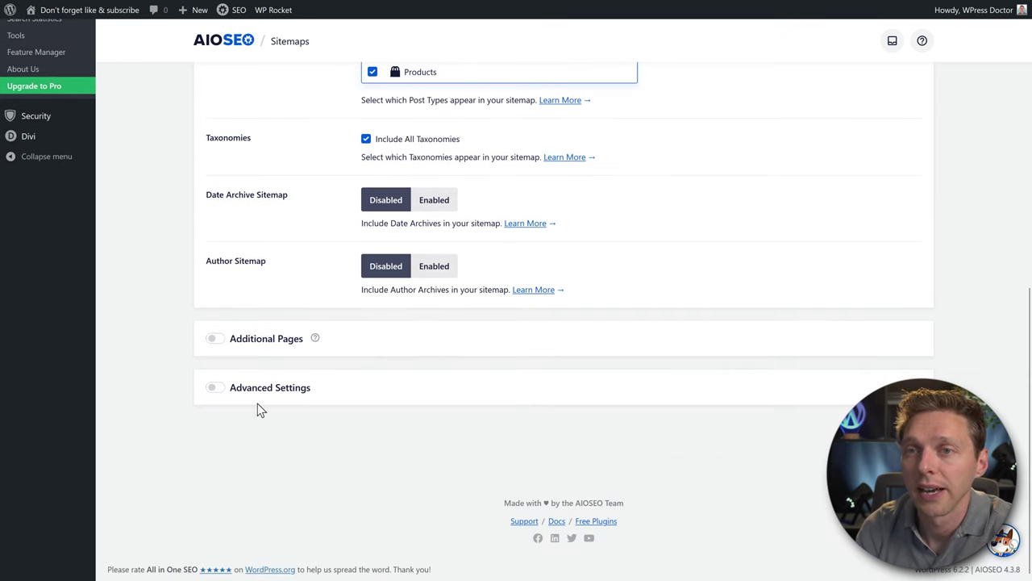
Enable the general sitemap's Advanced Settings, examine the exclusion and priority score options, and disable them again
click(216, 388)
middle_click(159, 429)
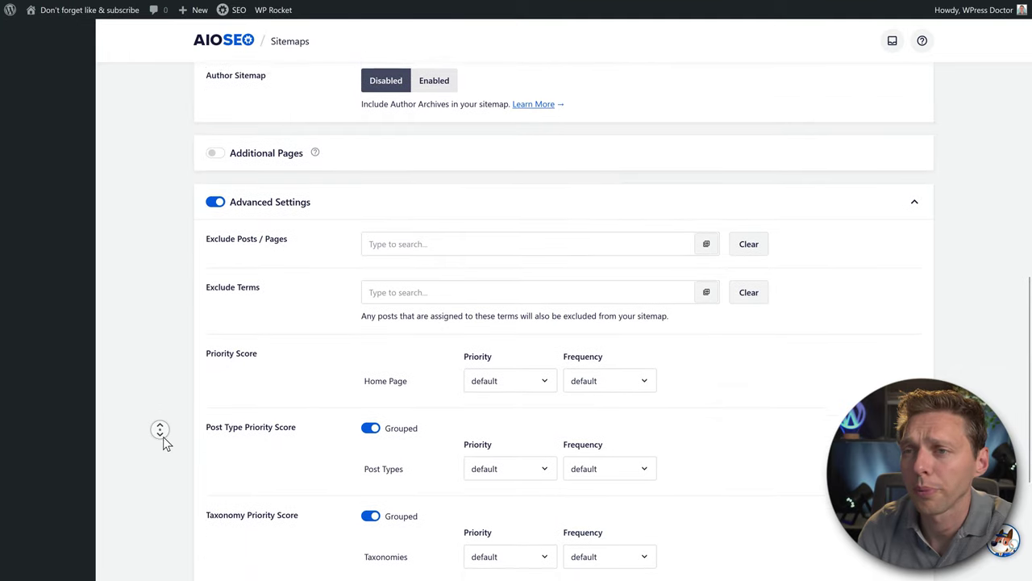
middle_click(161, 437)
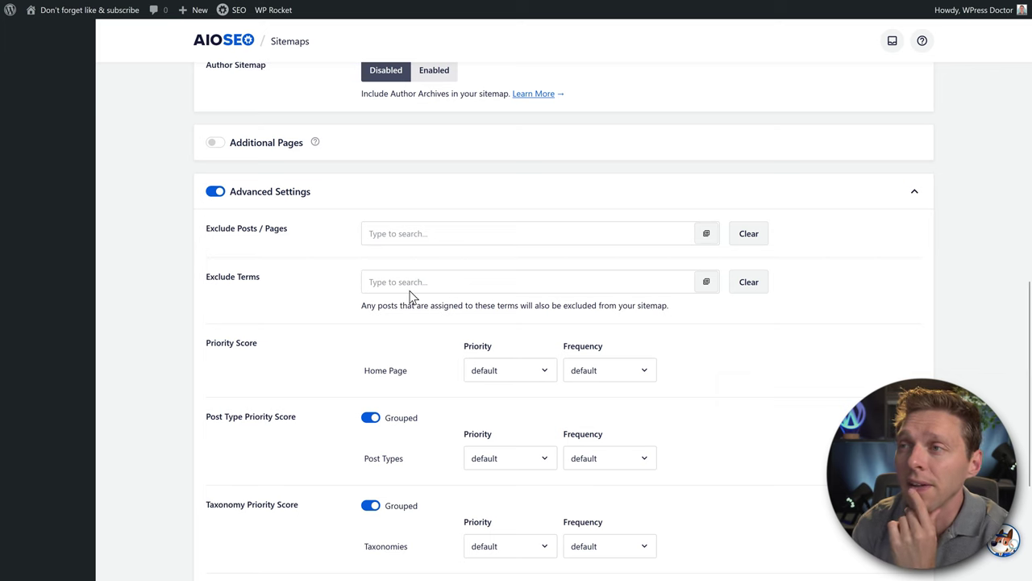
middle_click(294, 302)
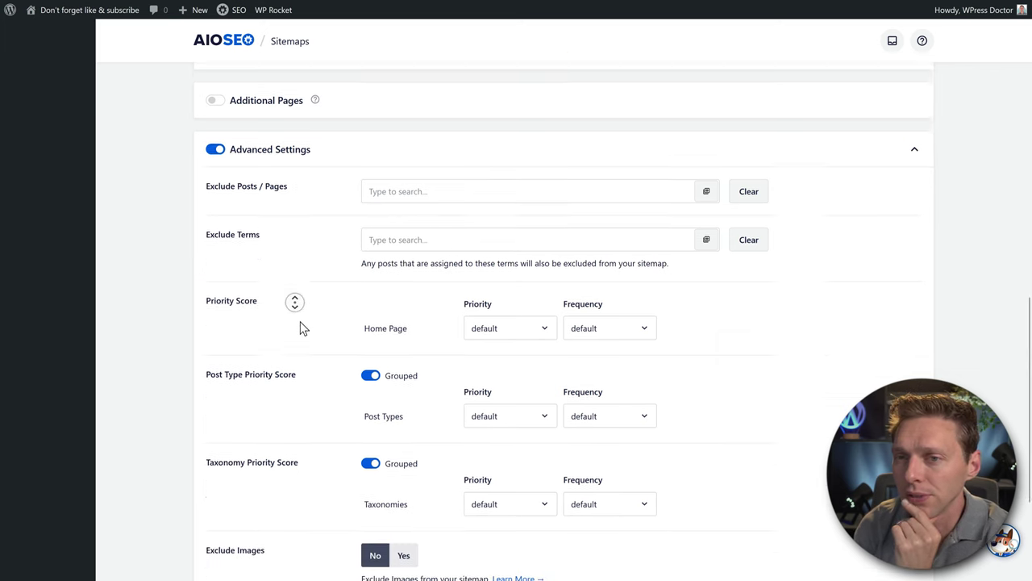
scroll(306, 301, up, 5)
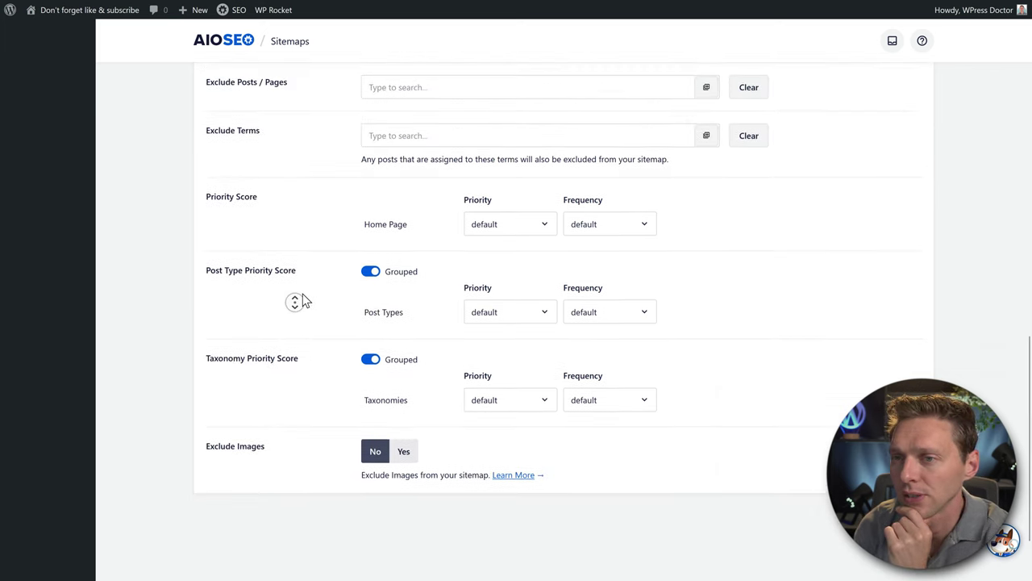
click(218, 155)
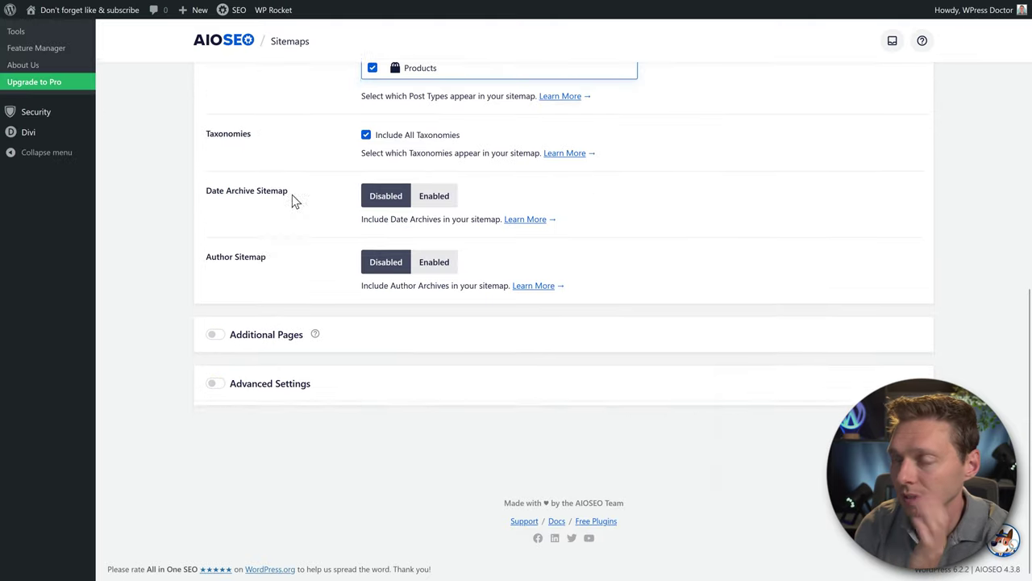
Review the Video Sitemap and News Sitemap pages
middle_click(609, 258)
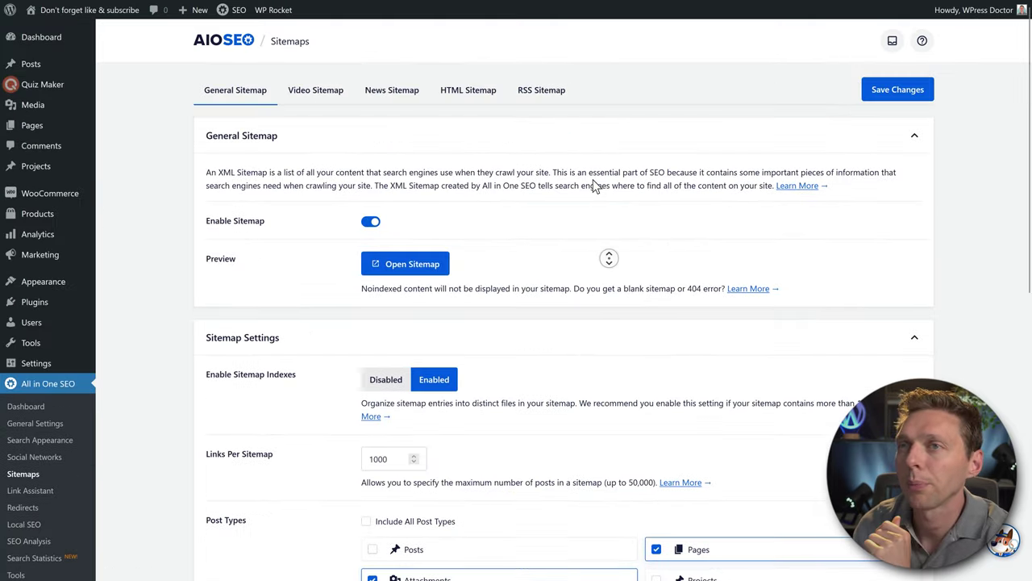
click(343, 103)
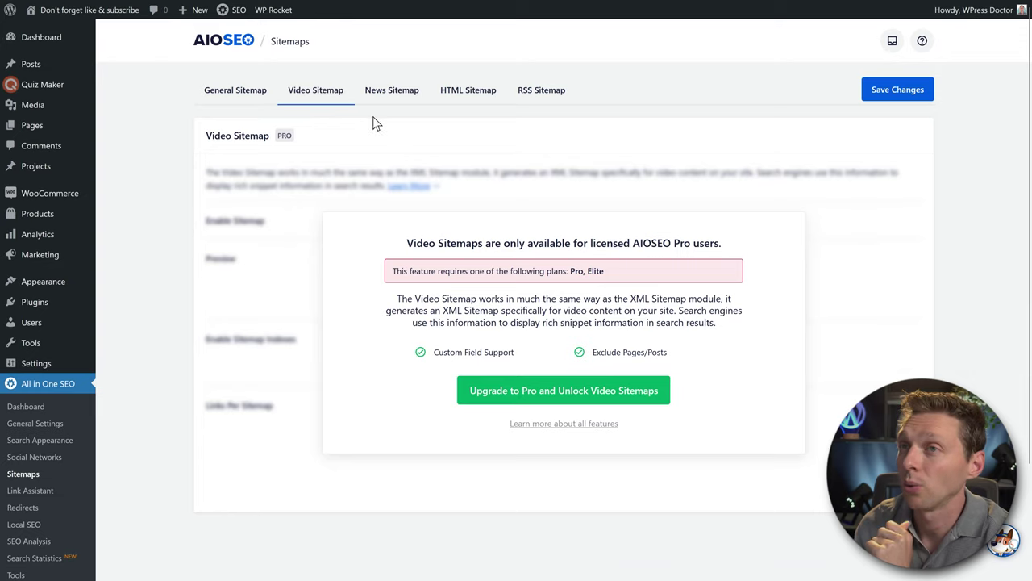
click(391, 93)
Disable the HTML sitemap and the RSS sitemap, and save the changes
click(472, 93)
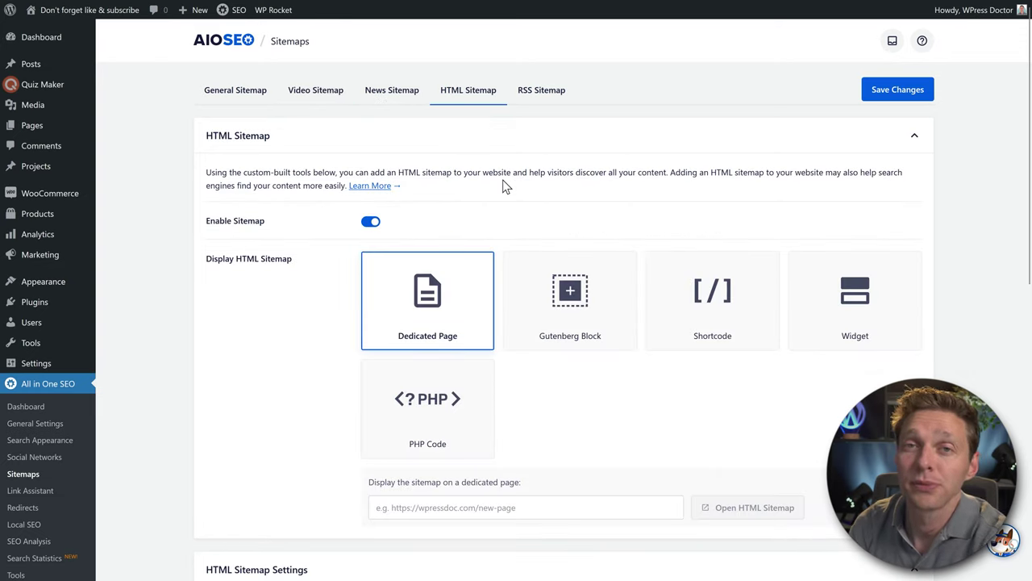
click(370, 221)
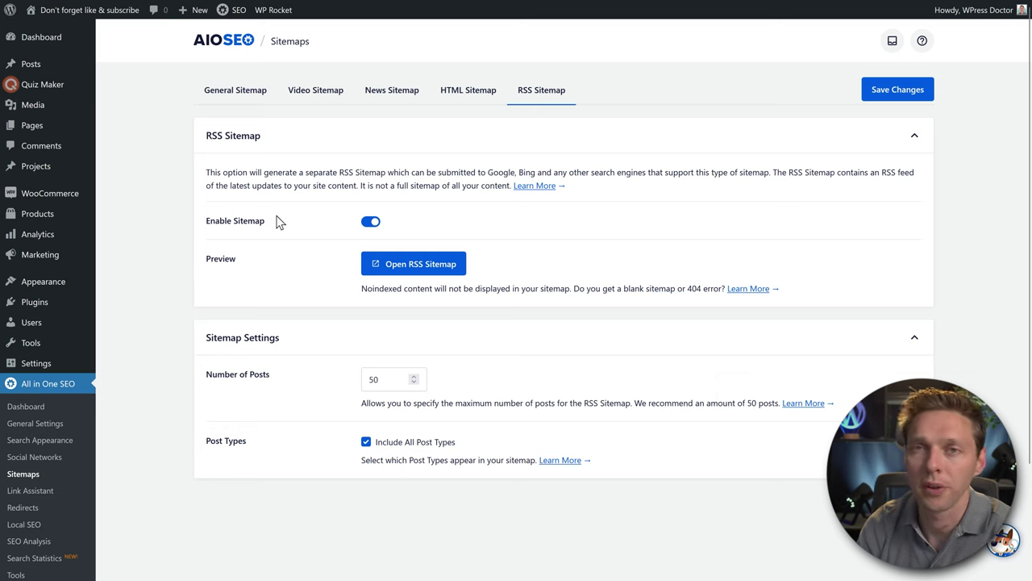
click(369, 223)
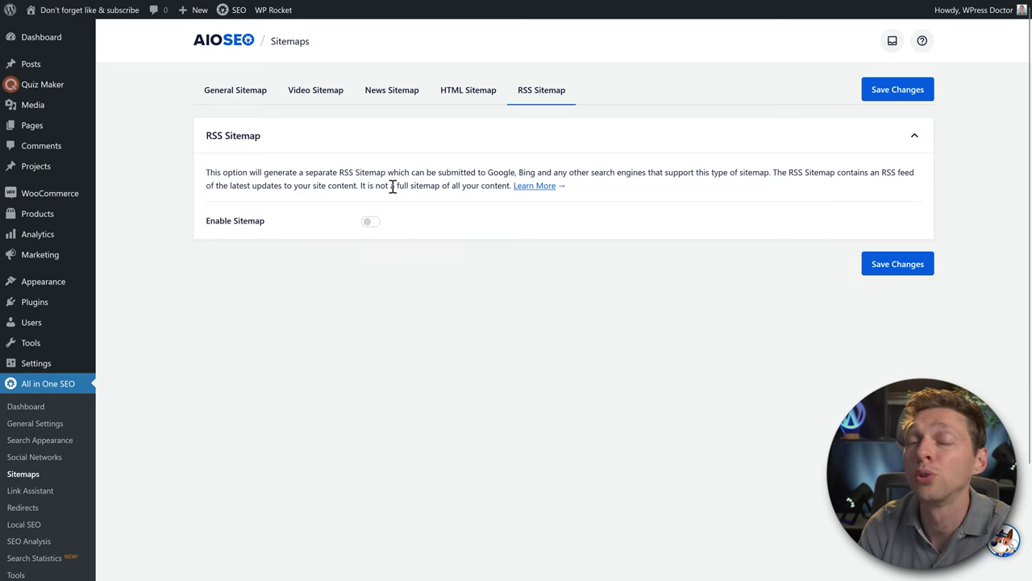
click(919, 267)
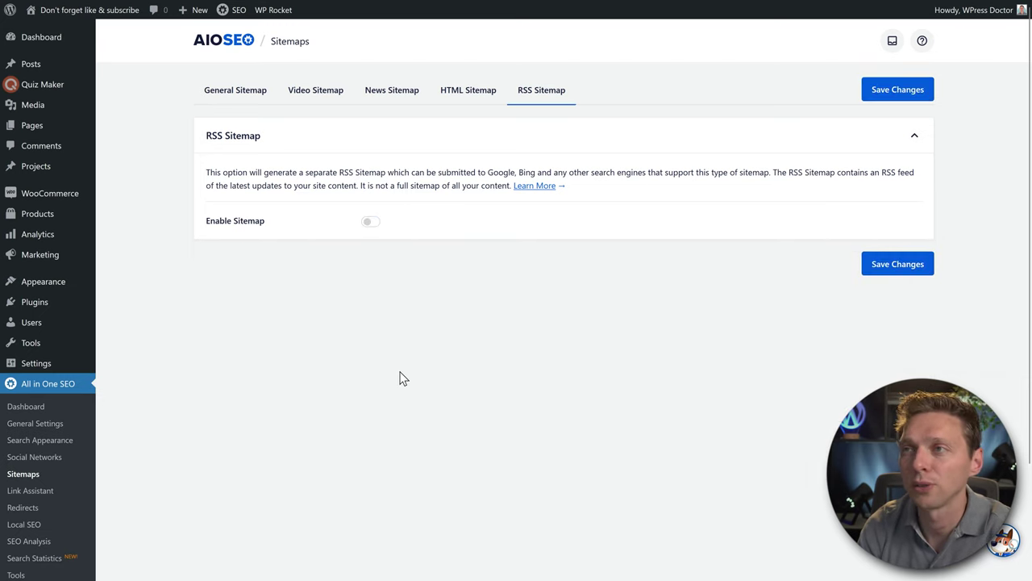
Examine the Link Assistant overview and the features it offers
click(44, 496)
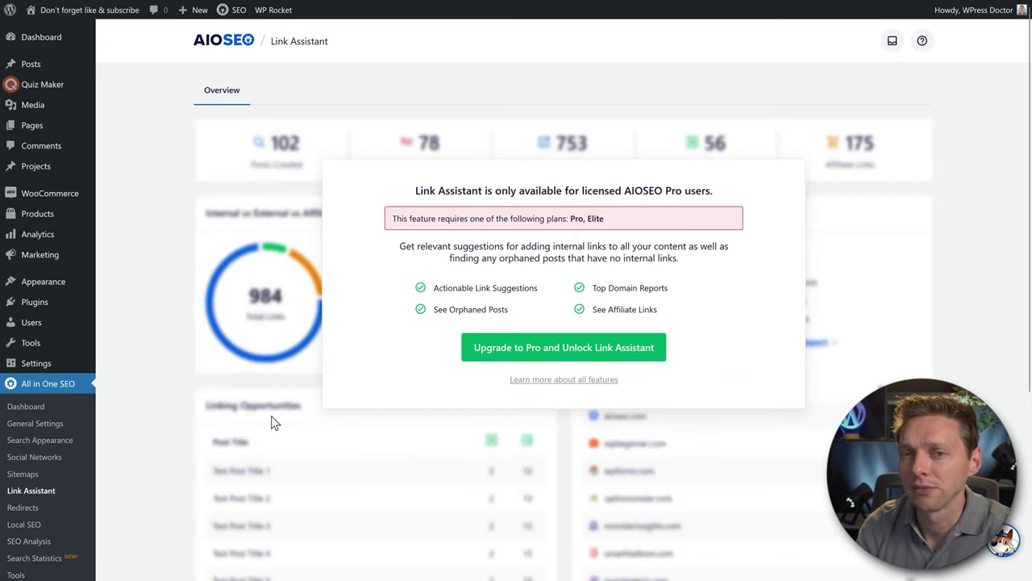
scroll(262, 414, down, 1)
scroll(260, 414, down, 10)
scroll(260, 415, up, 10)
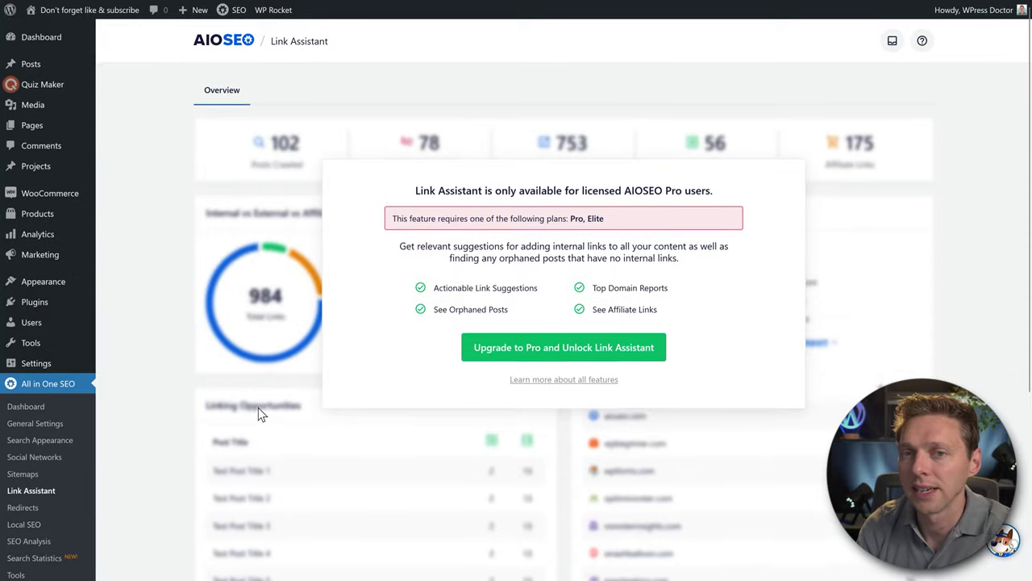
scroll(259, 415, down, 2)
Open the Redirects page and read its licensing requirement and feature list
click(23, 444)
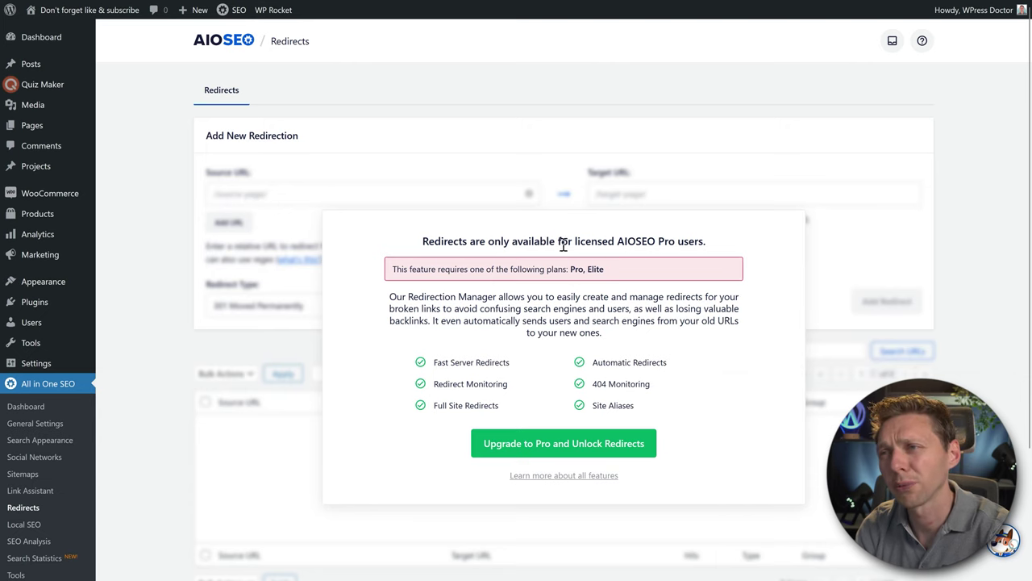
drag(558, 242, 708, 242)
click(689, 246)
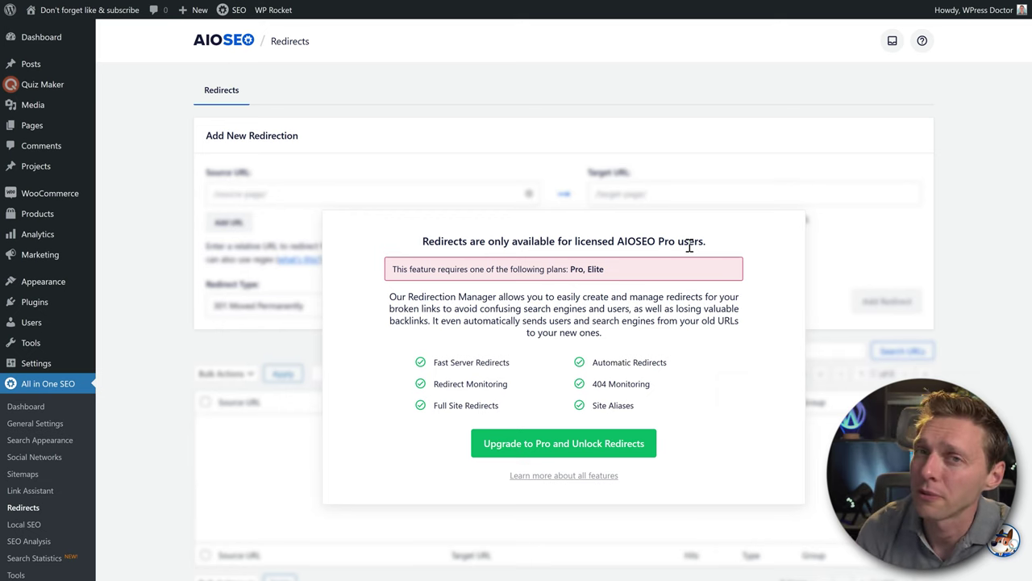
scroll(574, 208, down, 1)
scroll(574, 209, up, 1)
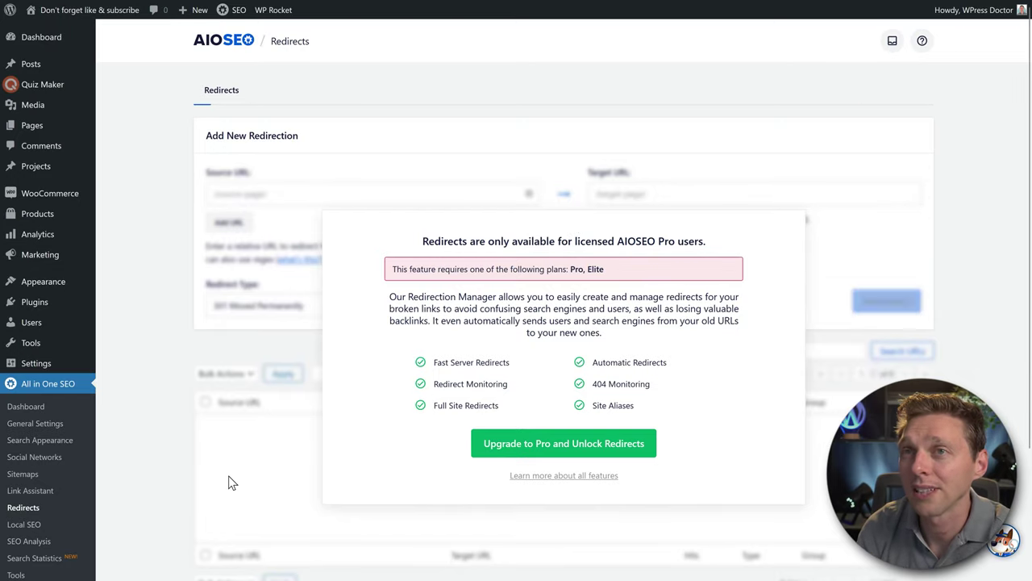
Open the Local SEO page and read the Locations features, including Multiple Locations and Local Business Schema
click(39, 529)
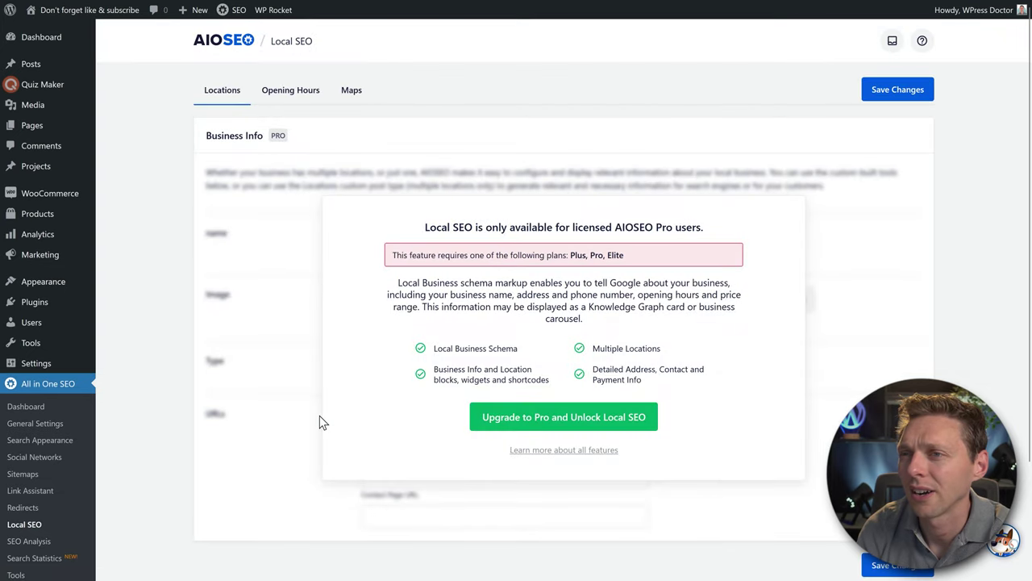
middle_click(421, 276)
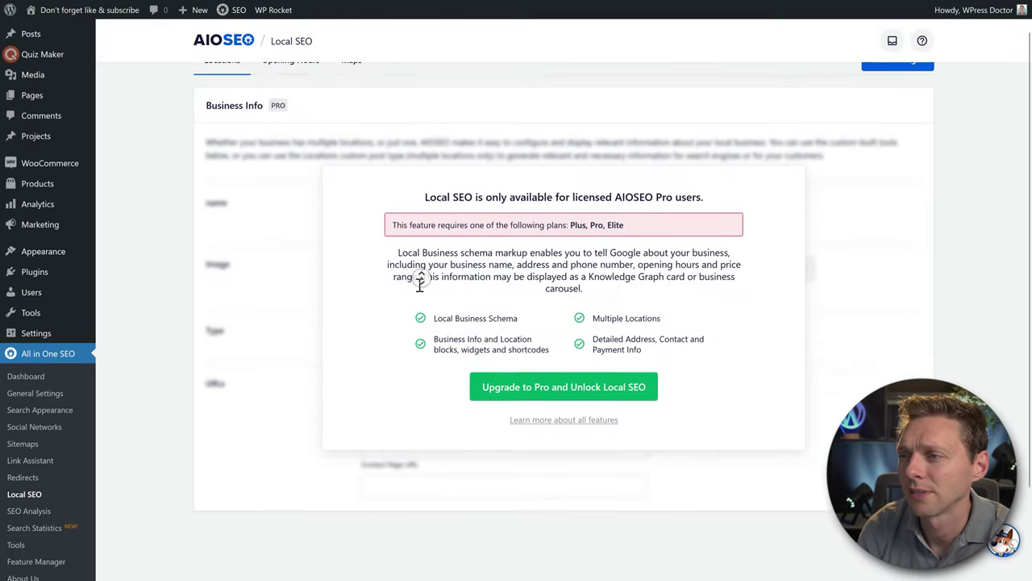
click(537, 159)
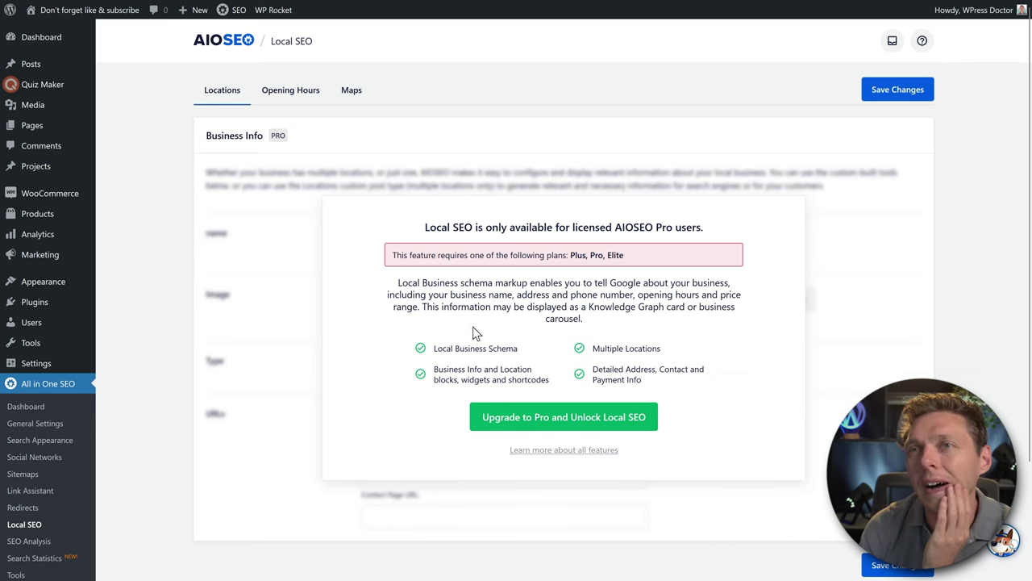
drag(593, 348, 670, 354)
click(667, 353)
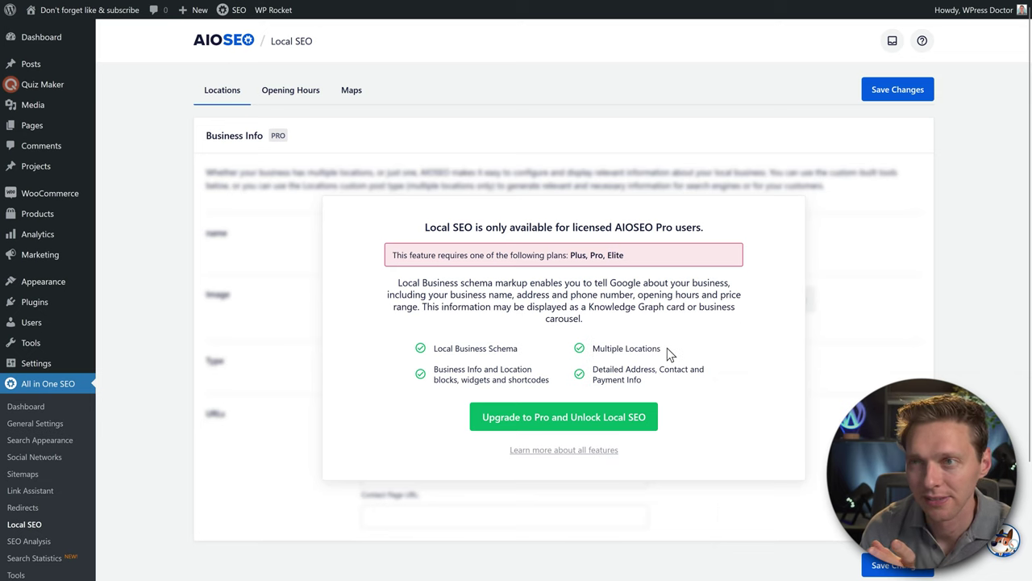
drag(519, 349, 436, 360)
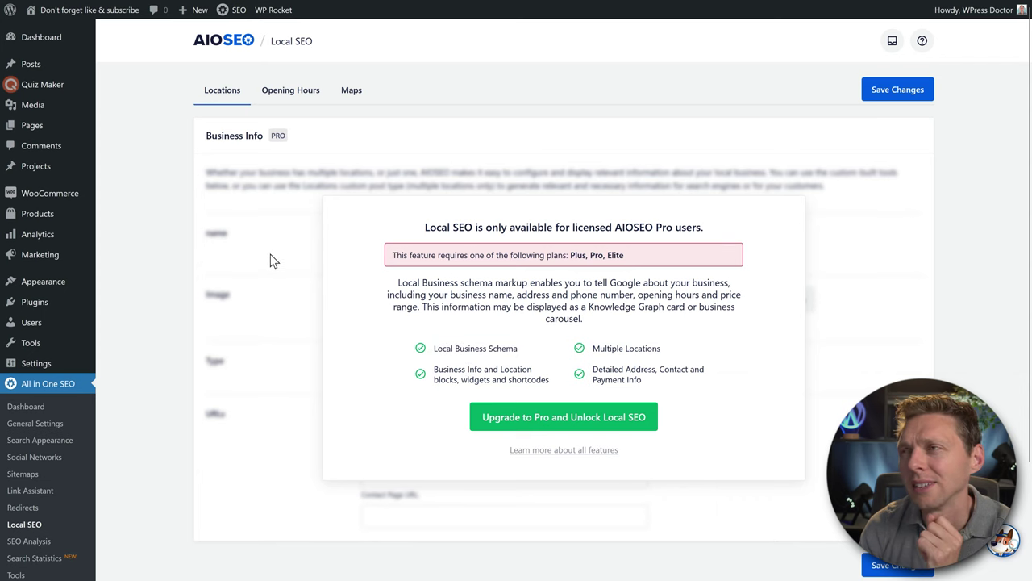
Review the Opening Hours and Maps sections of Local SEO, and return to Locations
click(274, 100)
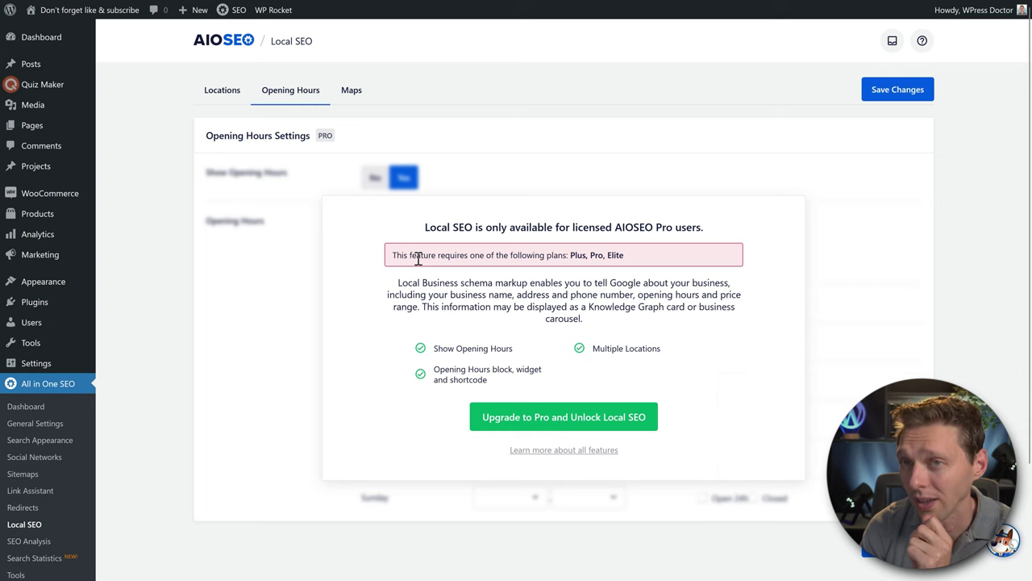
click(353, 95)
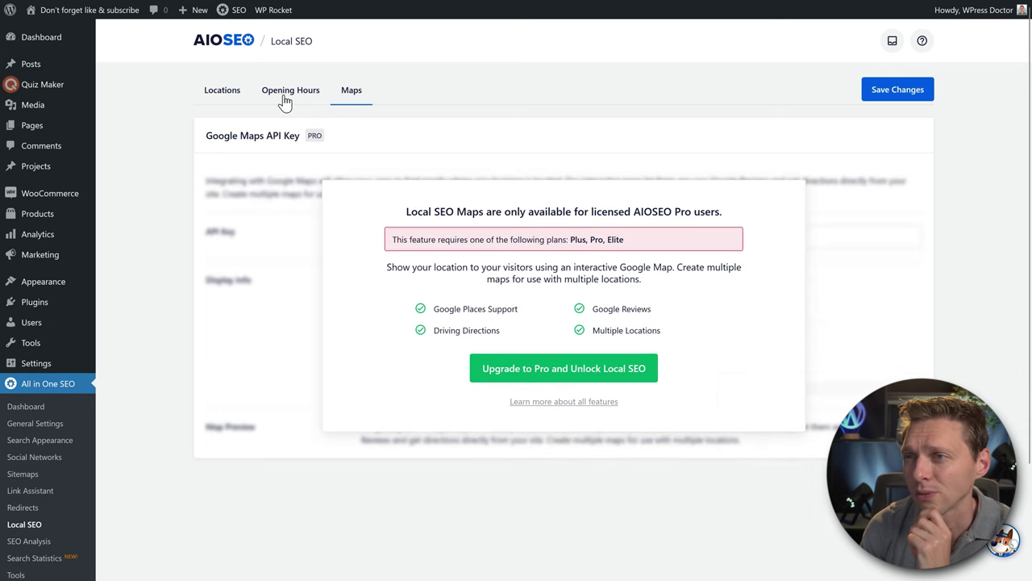
click(222, 89)
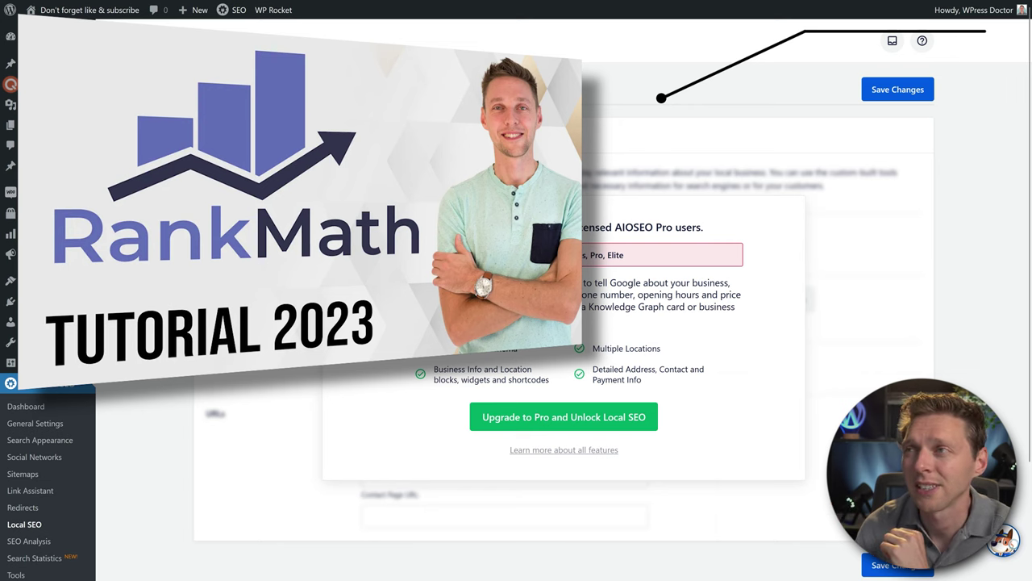
scroll(162, 198, down, 1)
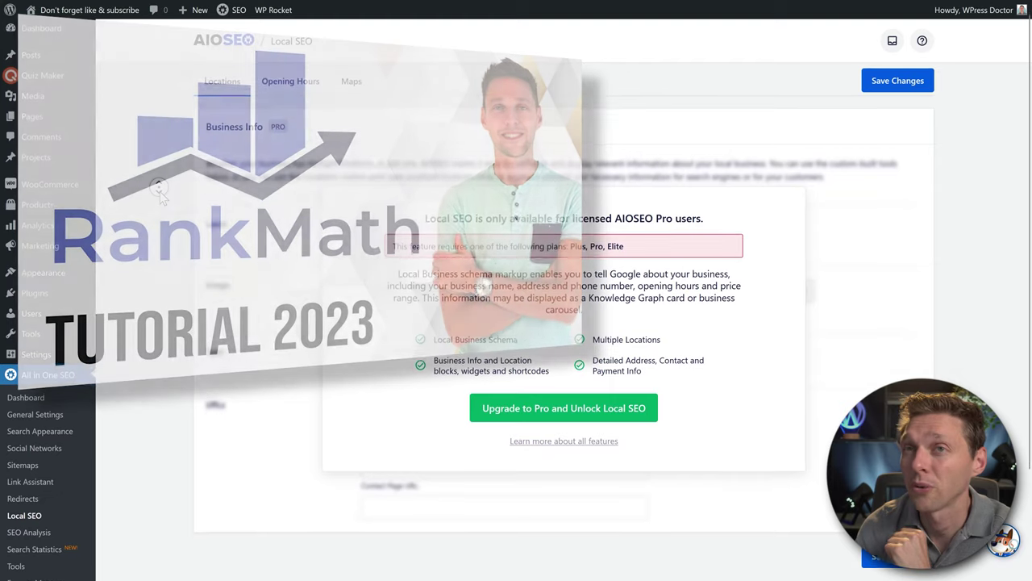
scroll(159, 193, down, 2)
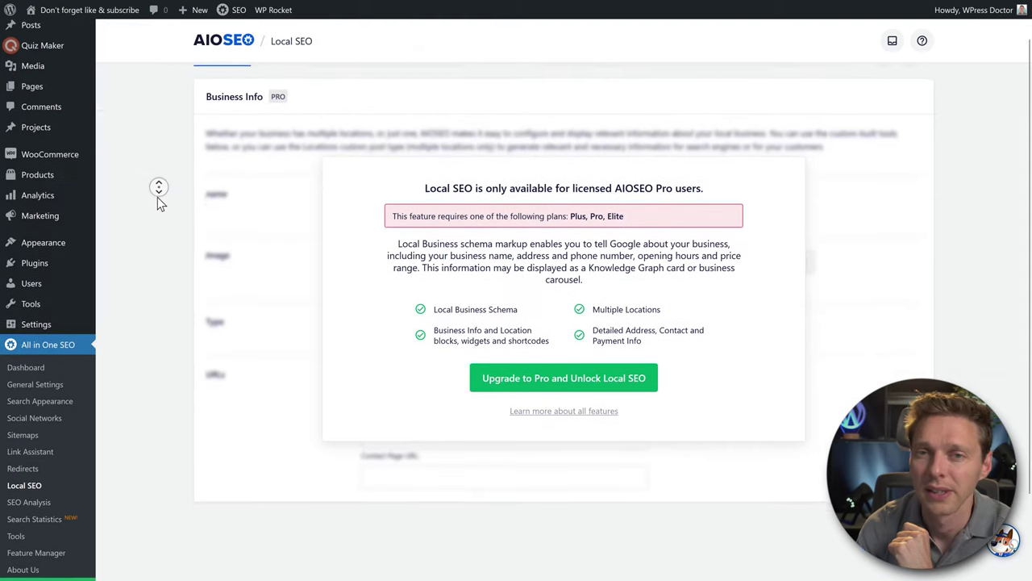
scroll(157, 197, down, 2)
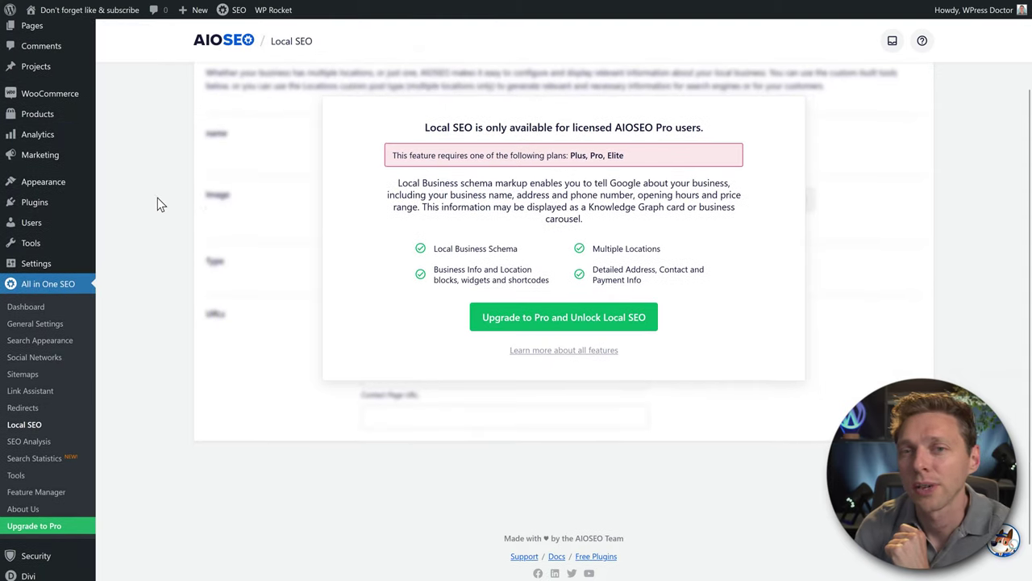
Review the competitor analysis and audit checklist sections of SEO Analysis, and open the Search Statistics page
click(38, 449)
click(346, 90)
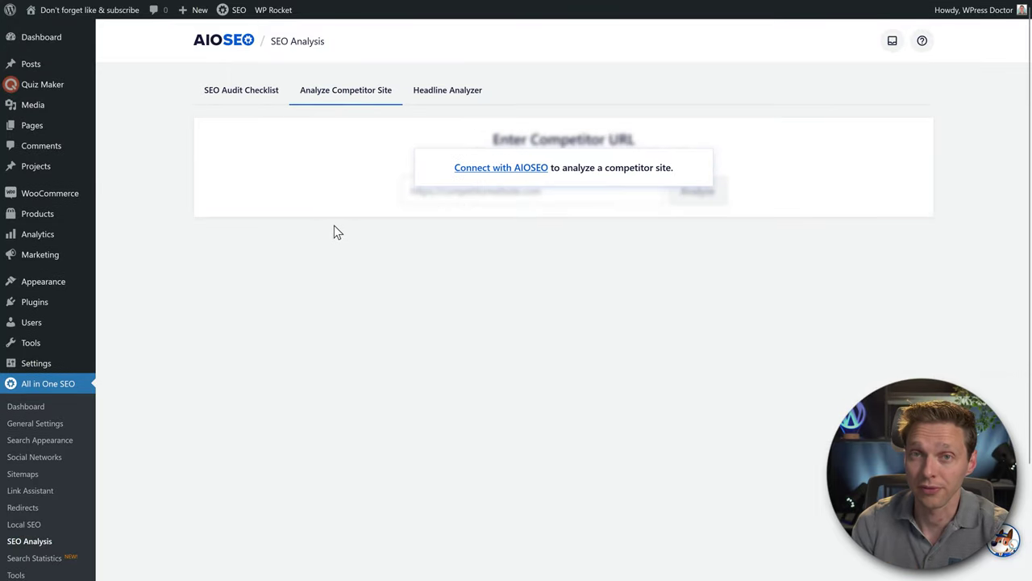
click(252, 91)
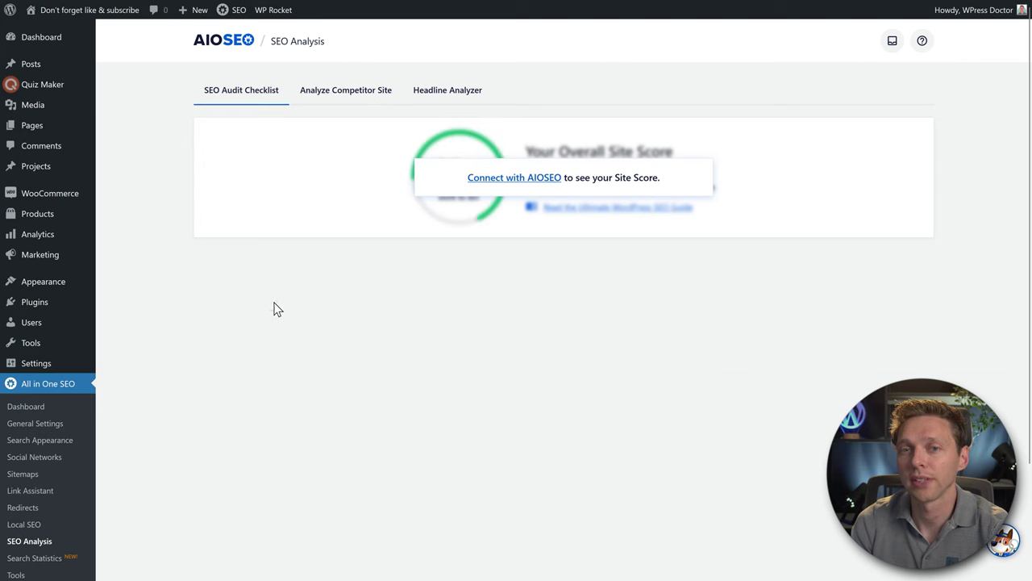
scroll(274, 310, down, 2)
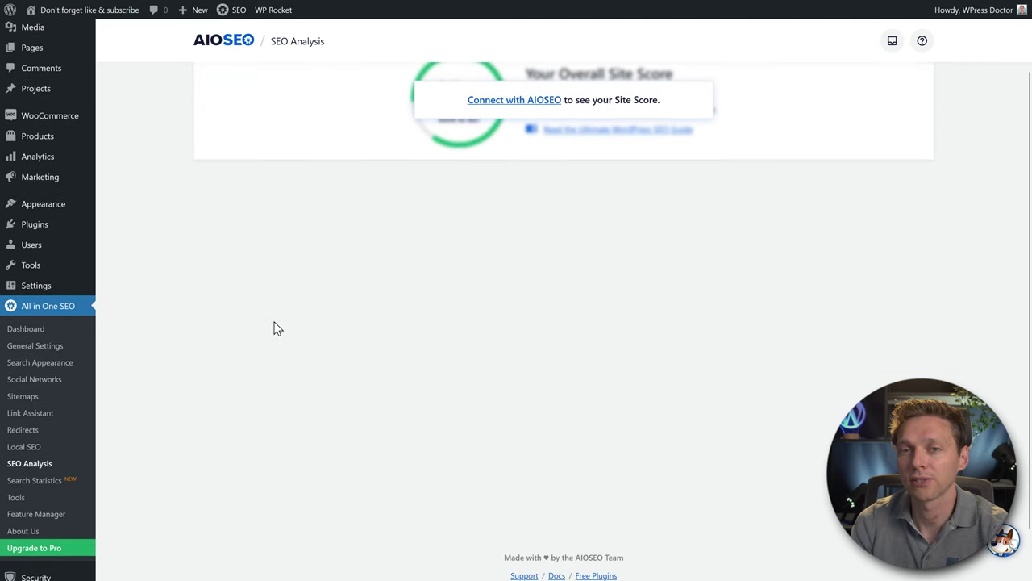
click(44, 481)
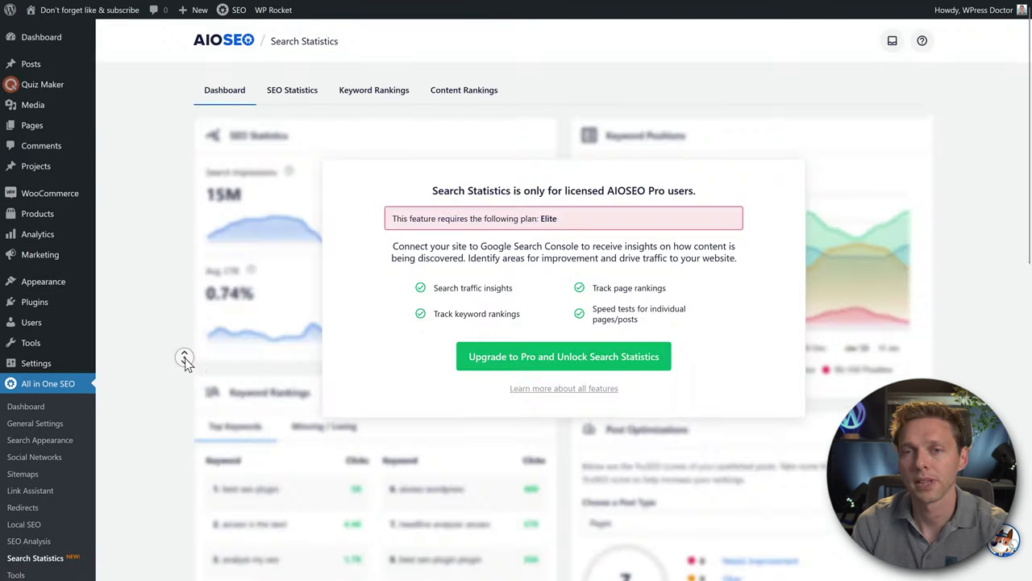
Open the AIOSEO Tools page, preview the site's live robots.txt file, read its sitemap, Disallow and Allow lines, and close it
scroll(184, 370, down, 3)
click(39, 466)
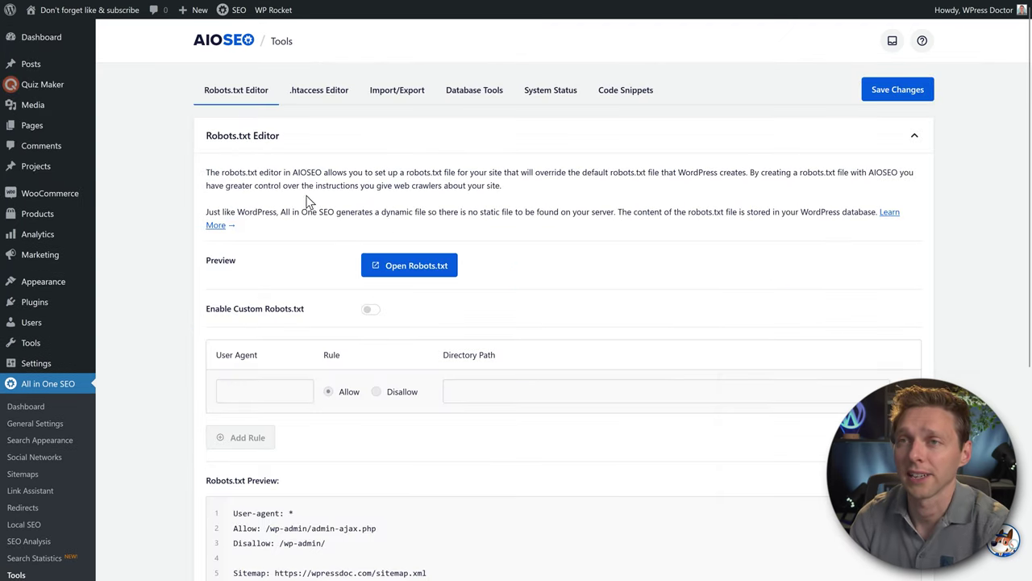
scroll(339, 206, down, 1)
click(410, 206)
drag(335, 146, 139, 108)
click(259, 129)
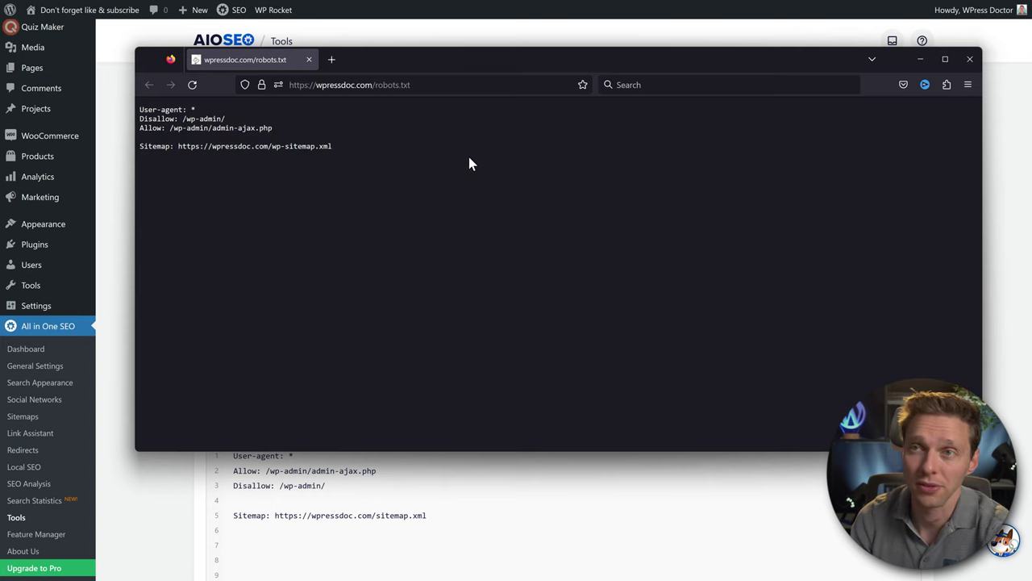
drag(355, 146, 129, 147)
drag(226, 119, 182, 118)
click(220, 119)
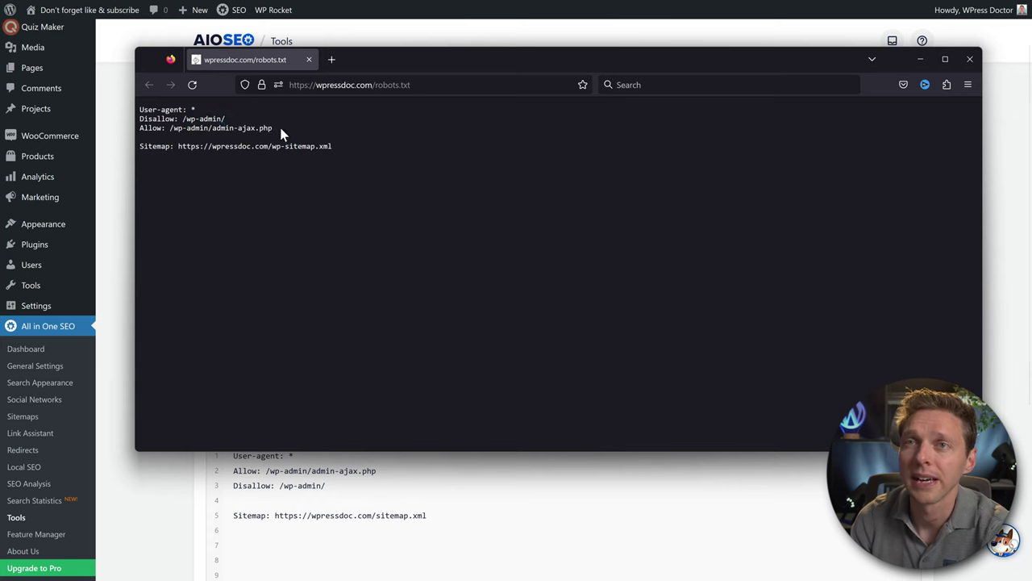
drag(278, 129, 172, 129)
click(970, 59)
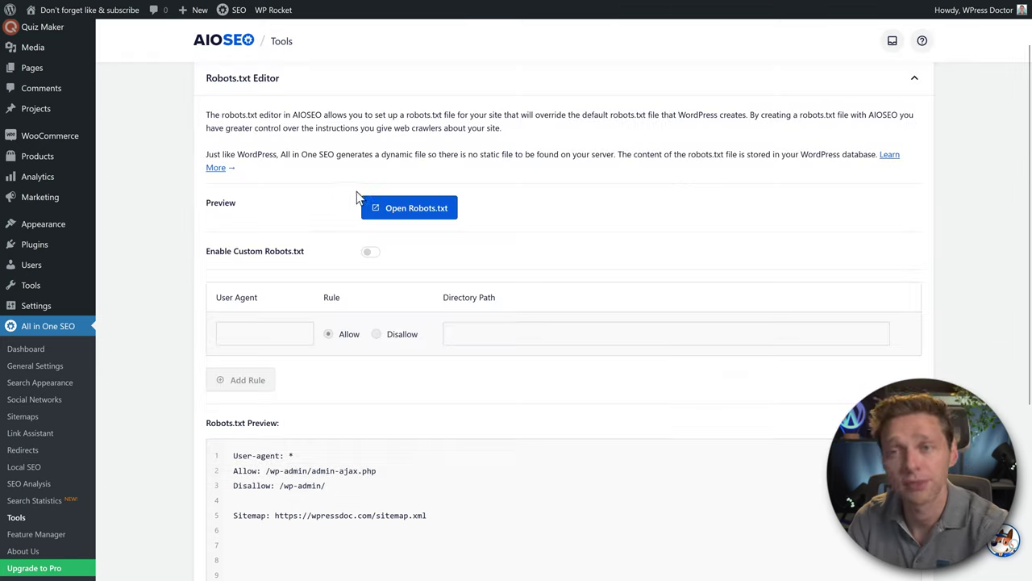
Try out the Enable Custom Robots.txt option and turn it back off
click(364, 254)
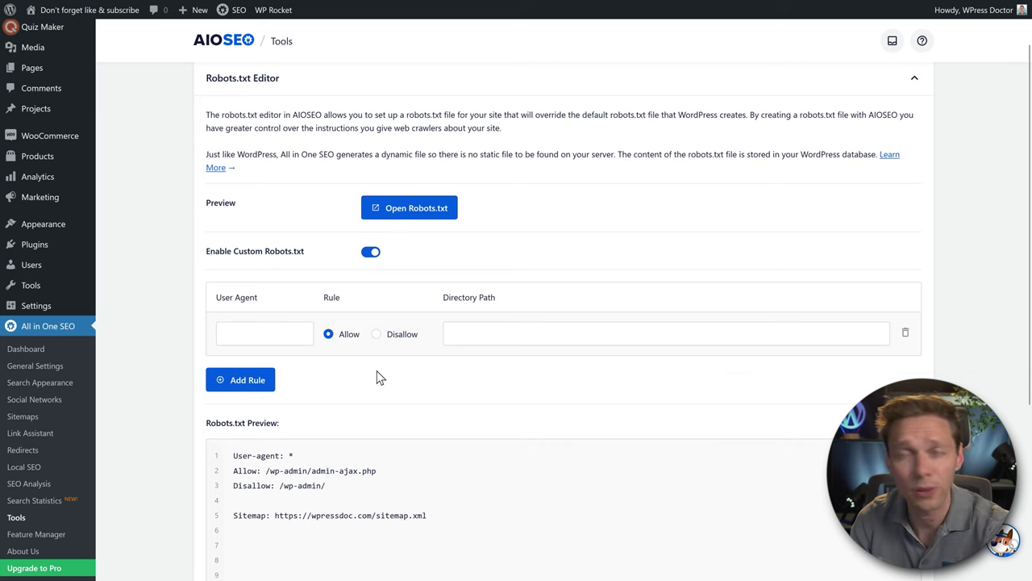
click(369, 251)
middle_click(638, 212)
middle_click(633, 204)
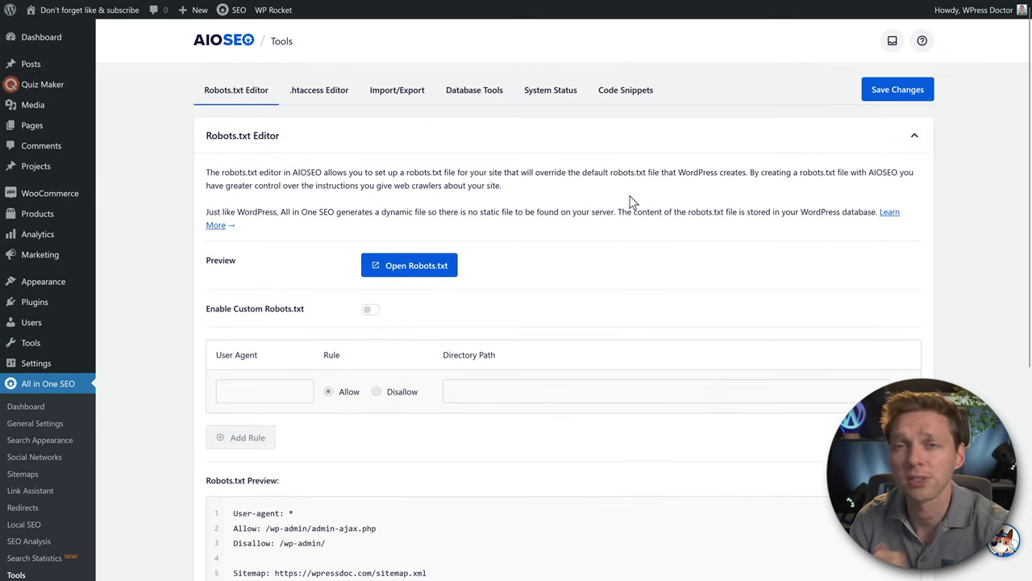
Review the .htaccess Editor and the Import/Export options of AIOSEO Tools
click(320, 90)
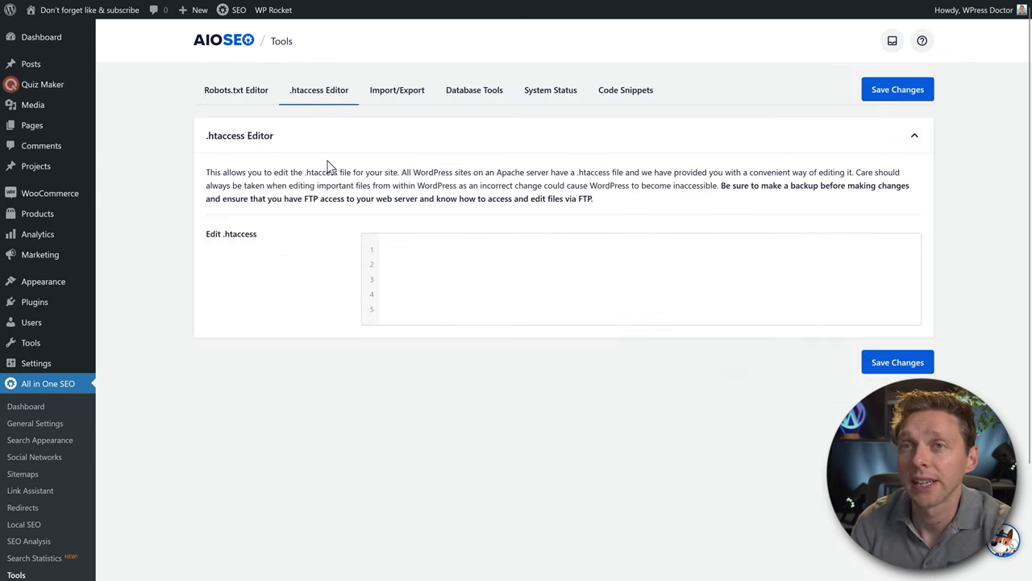
click(258, 147)
click(291, 147)
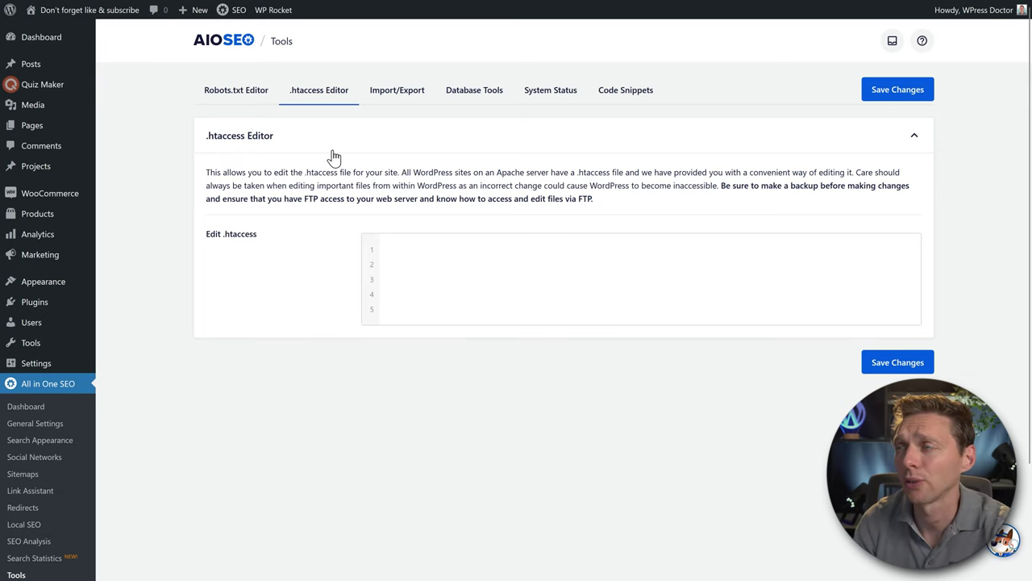
click(397, 91)
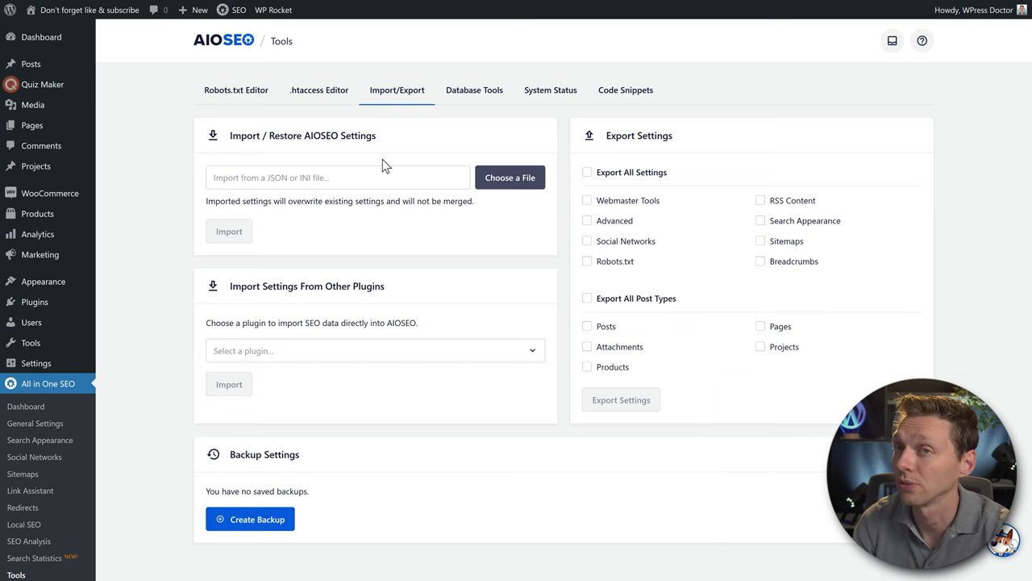
In Database Tools, mark Webmaster Tools, Social Networks, RSS Content and Sitemaps for reset without applying the reset
click(489, 95)
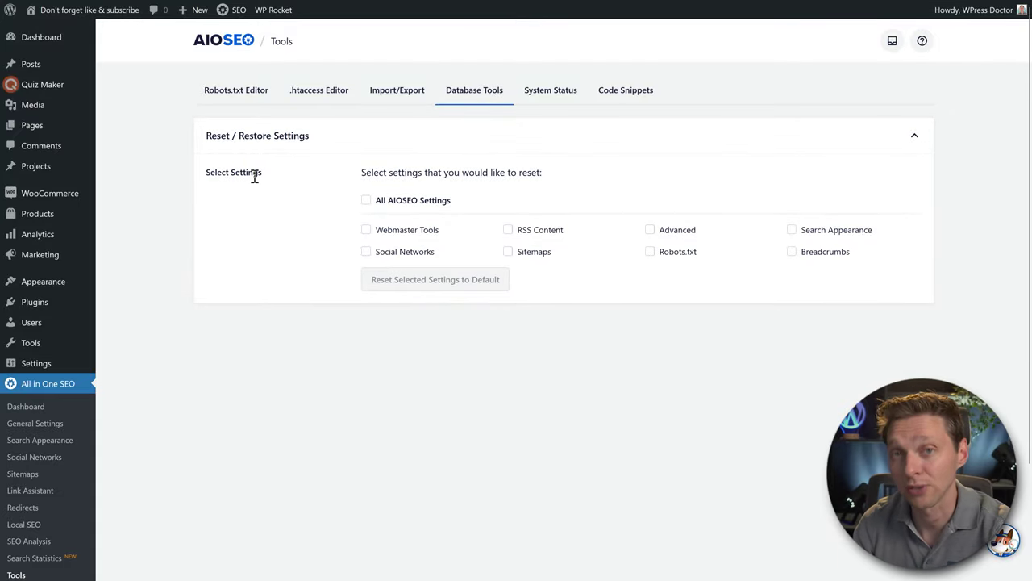
click(398, 232)
click(410, 252)
click(520, 232)
click(533, 254)
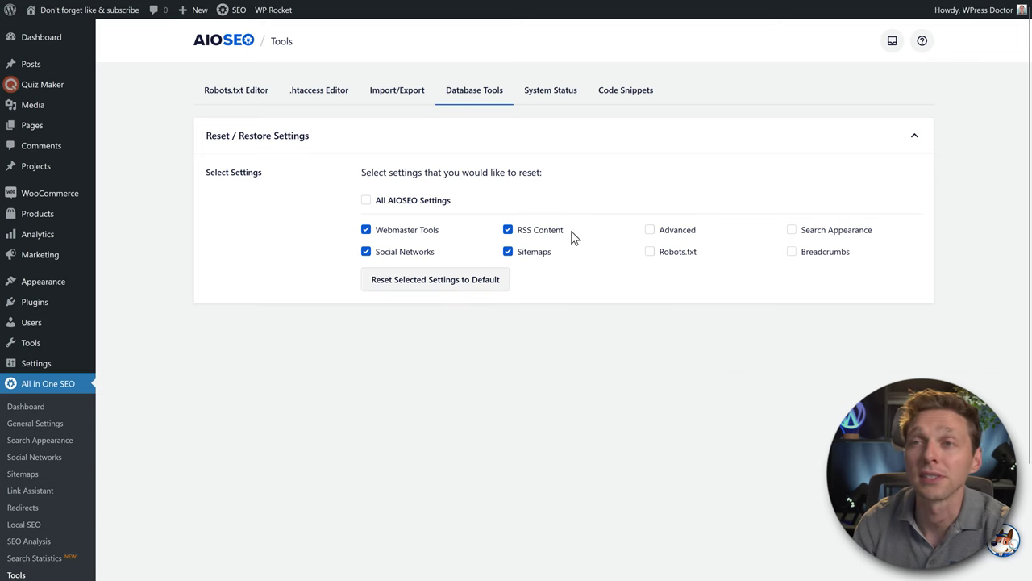
Review the System Status information and its option to email the debug information
click(552, 94)
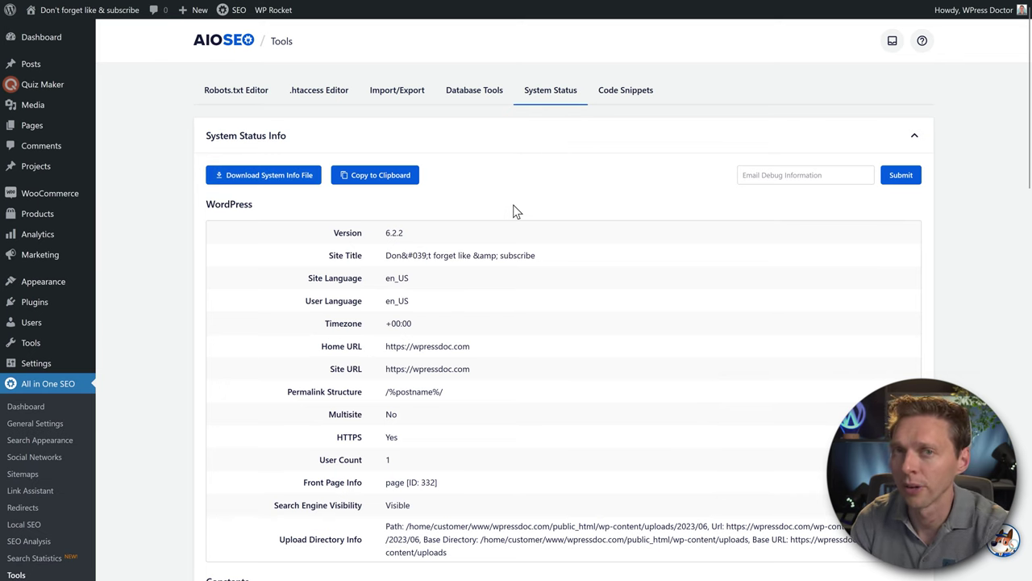
click(782, 173)
click(779, 203)
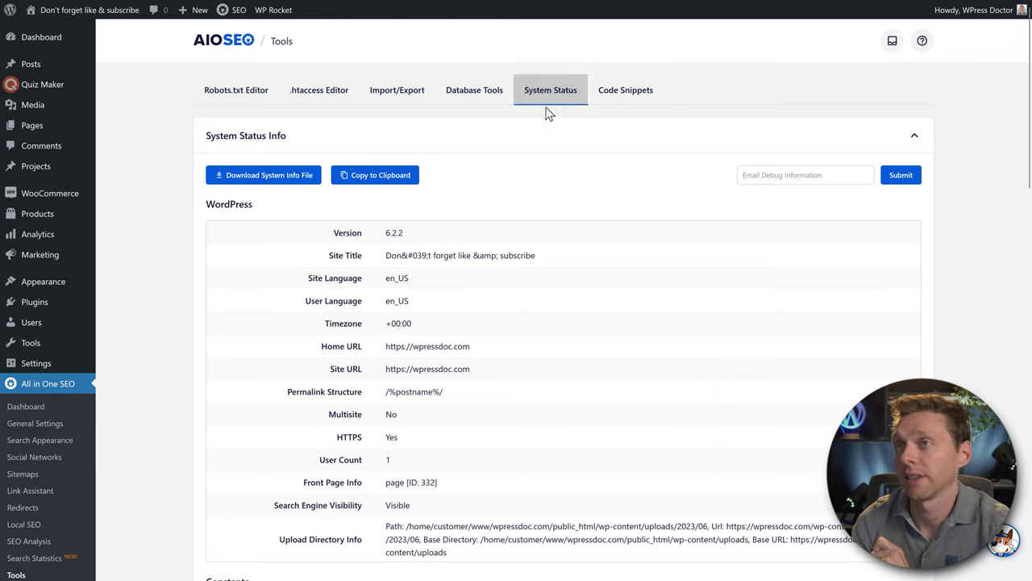
Find WPCode Lite among the installed plugins and read the first entries in the AIOSEO Code Snippets library
click(636, 97)
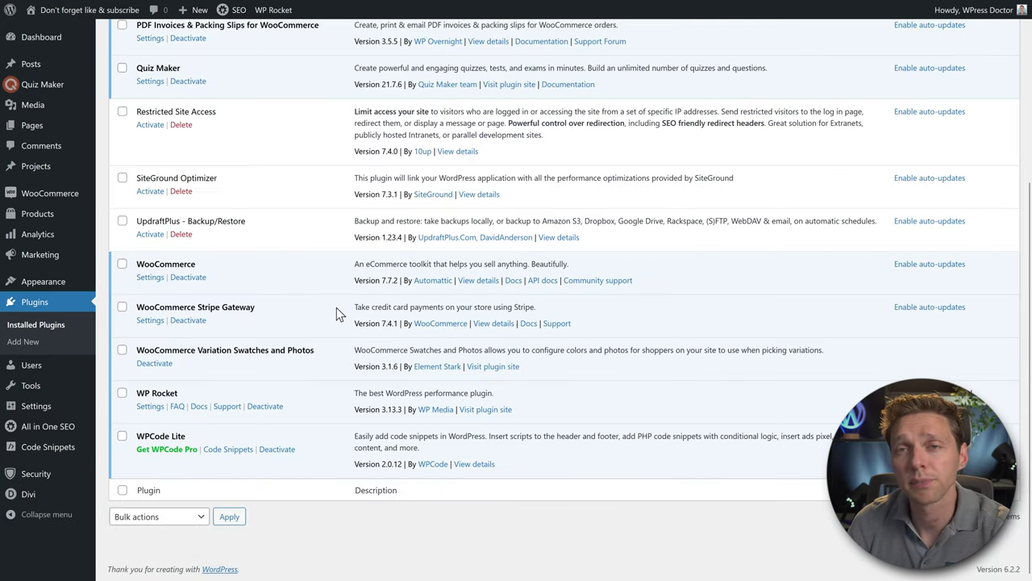
drag(186, 435, 134, 442)
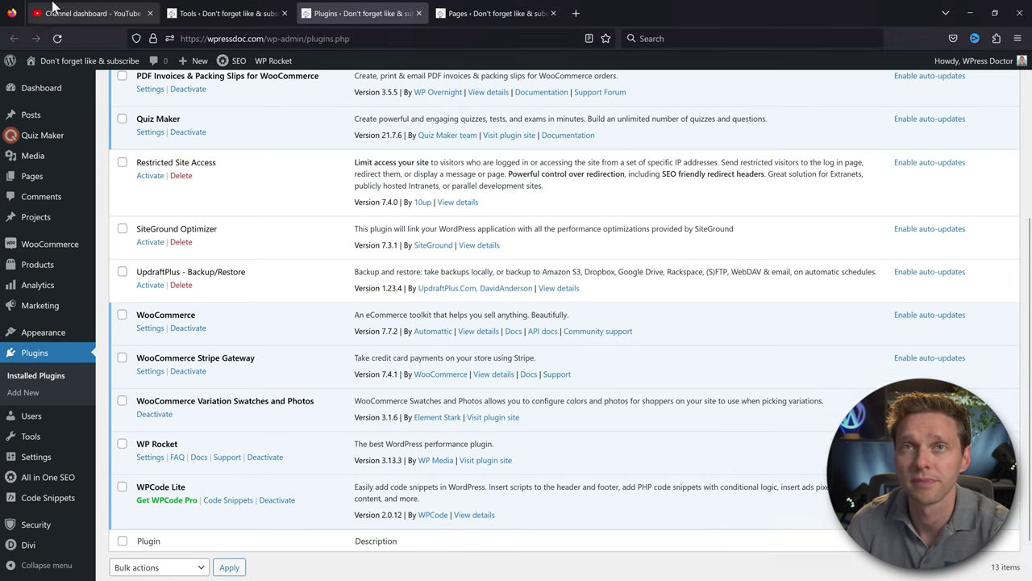
click(276, 11)
drag(245, 138, 347, 151)
click(348, 154)
drag(479, 138, 613, 143)
click(615, 144)
drag(721, 138, 917, 140)
click(910, 139)
Examine the code snippets that limit the Meta Description to 160 characters and the SEO Title to 60 characters
scroll(910, 139, down, 2)
drag(714, 98, 895, 110)
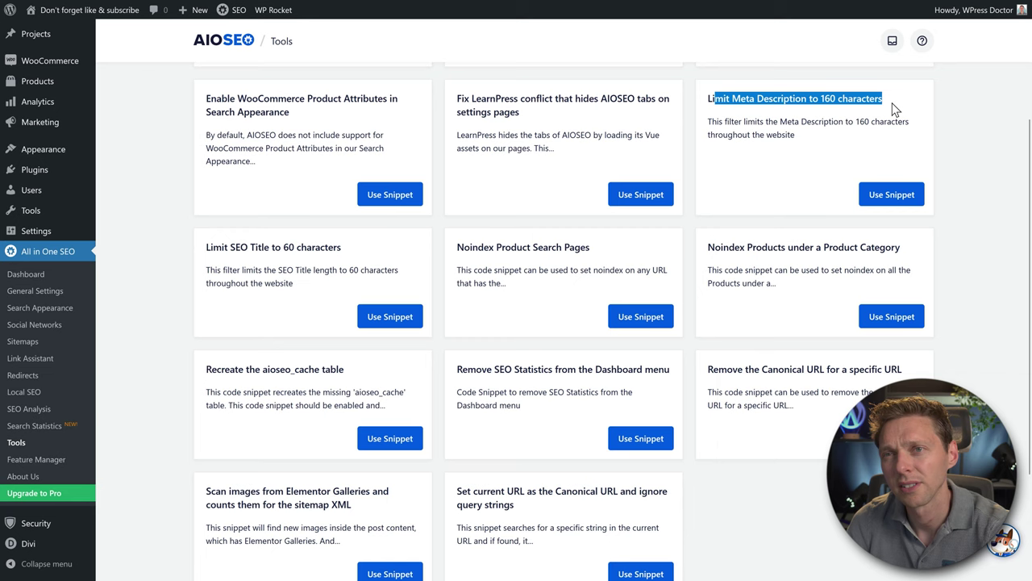
drag(344, 247, 211, 253)
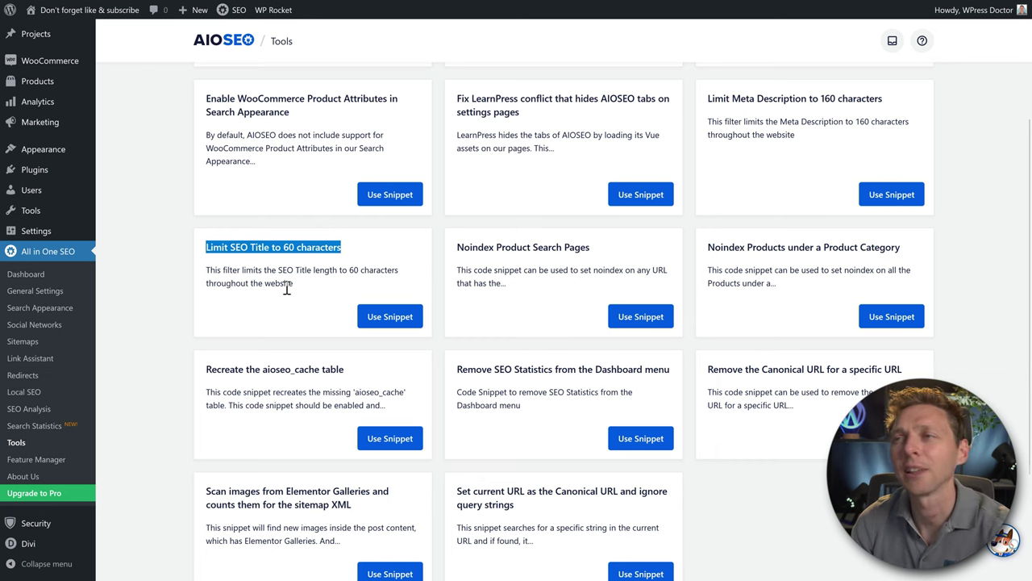
drag(783, 98, 826, 146)
click(827, 146)
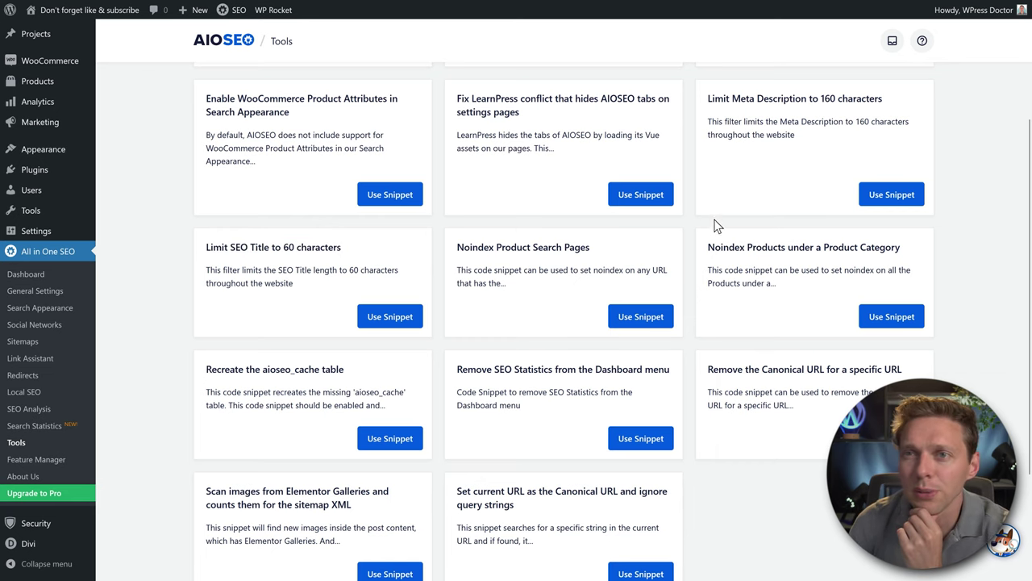
drag(206, 247, 315, 246)
click(315, 247)
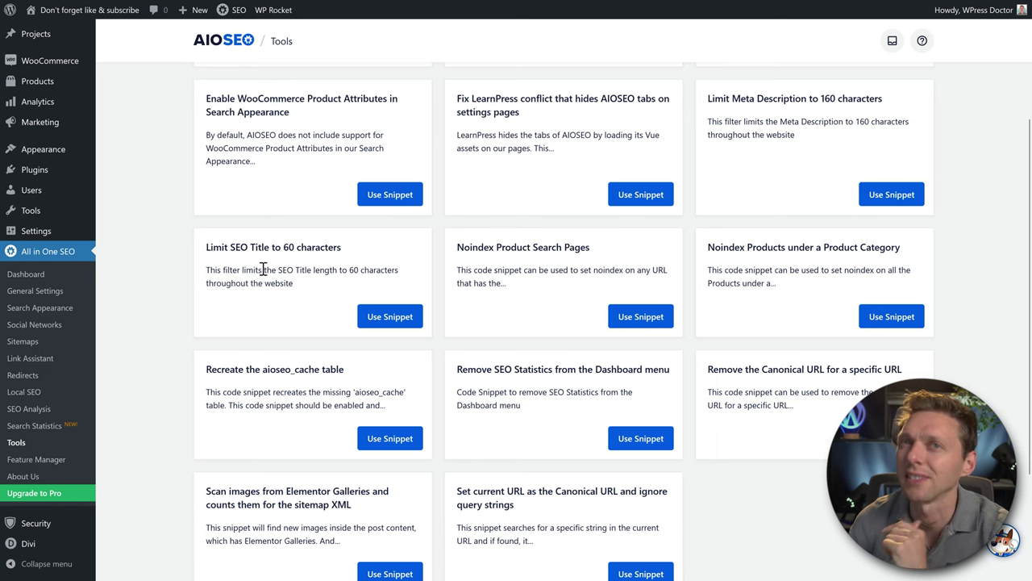
Set the Cart page's SEO title to a three-sentence text starting "This is my title, this is going to be way longer than 60 characters."
scroll(108, 185, up, 3)
right_click(100, 119)
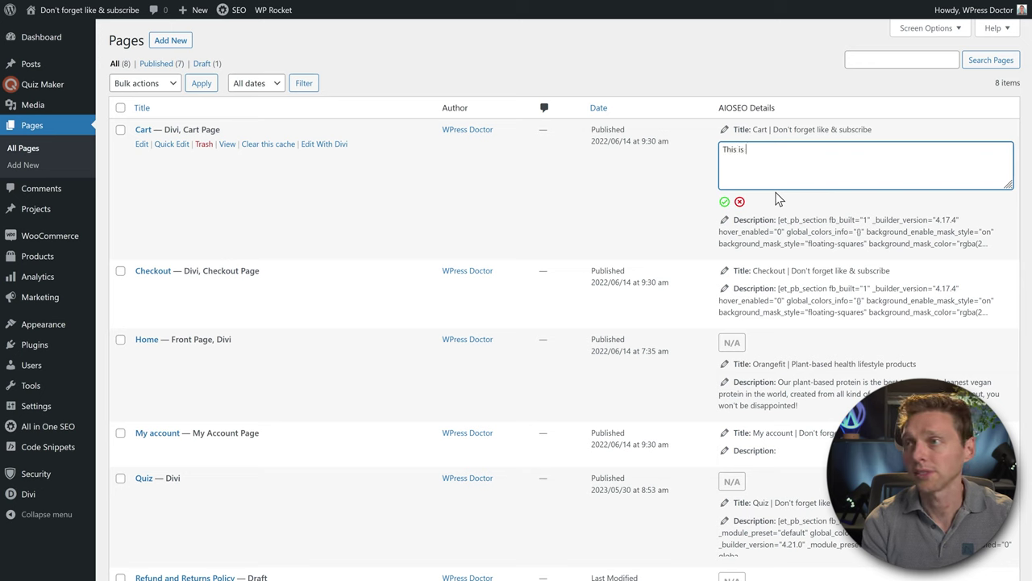
text(my title, this is going to be way longer than 160 characters)
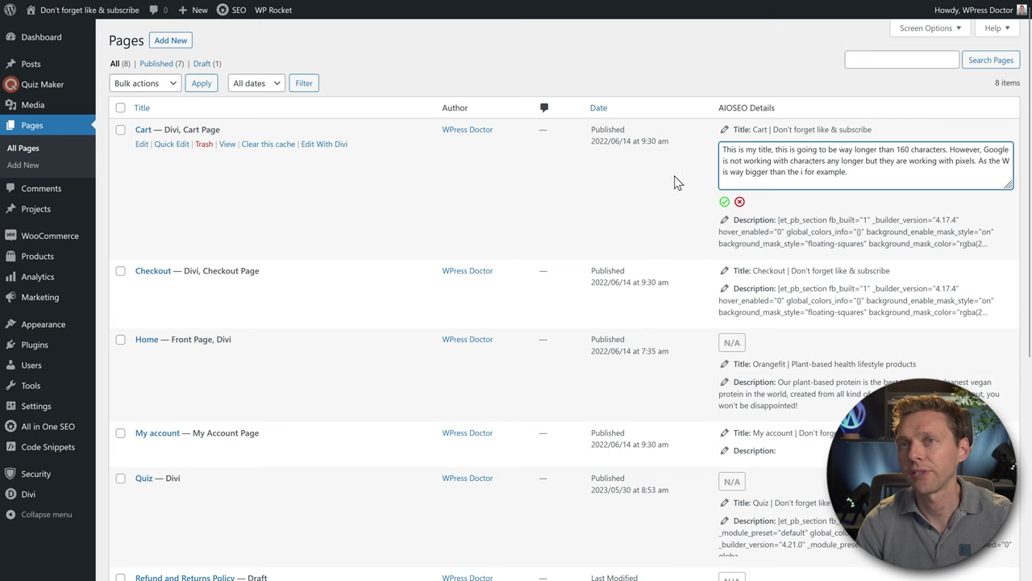
click(724, 202)
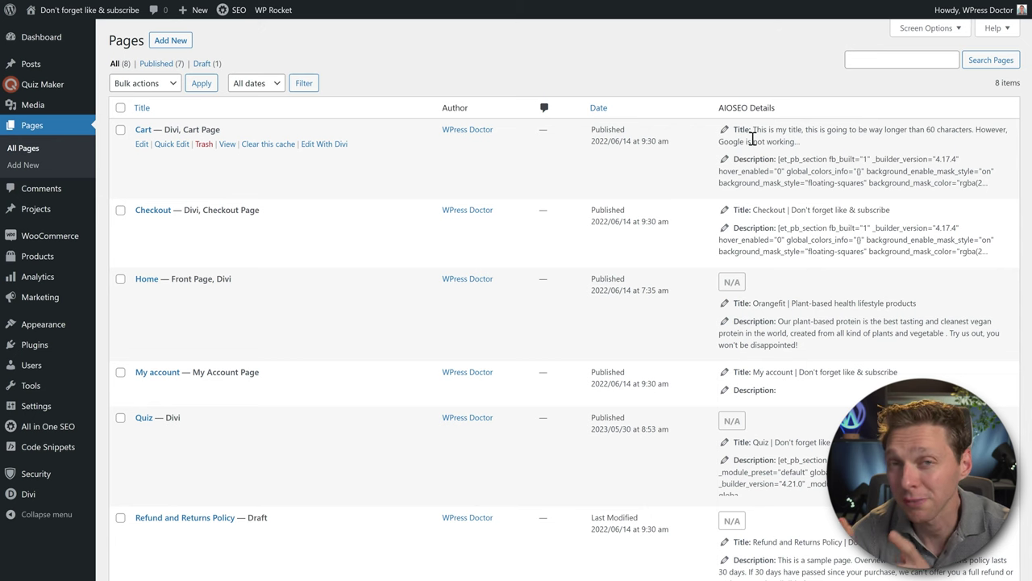
click(752, 139)
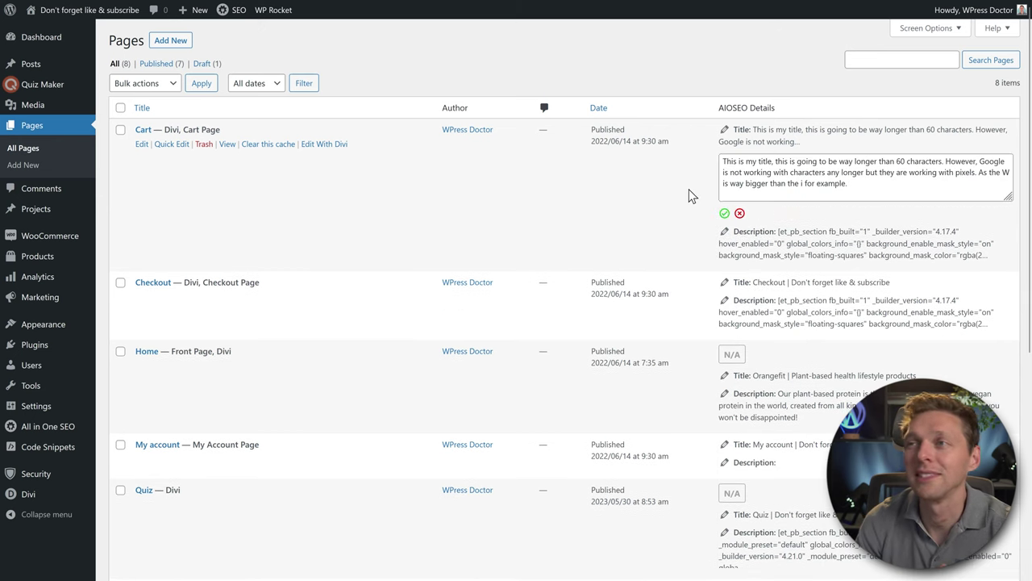
click(724, 216)
Open the Cart page in the Divi visual builder and bring up its AIOSEO snippet editor
right_click(324, 143)
click(355, 153)
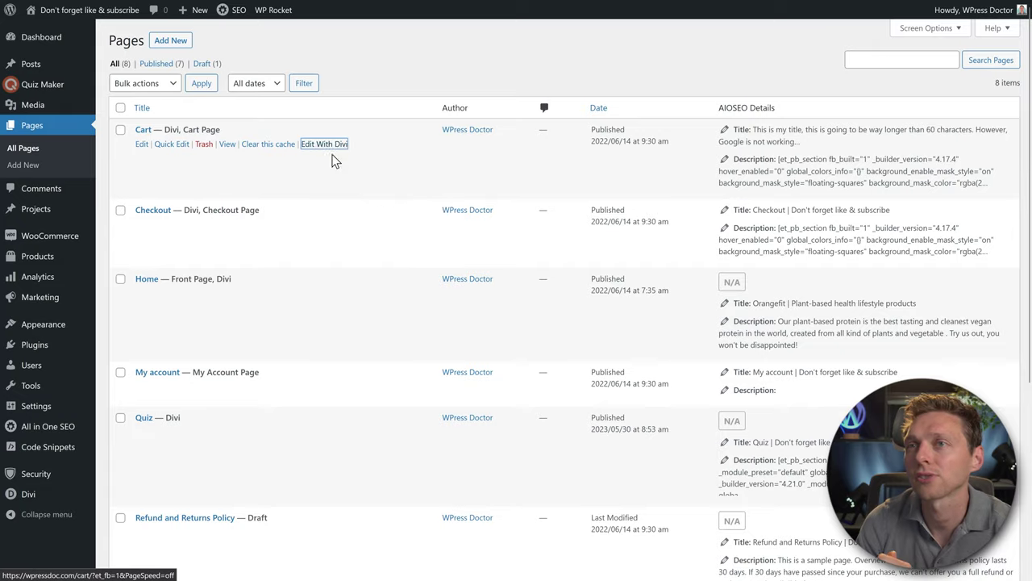
mouse_move(337, 6)
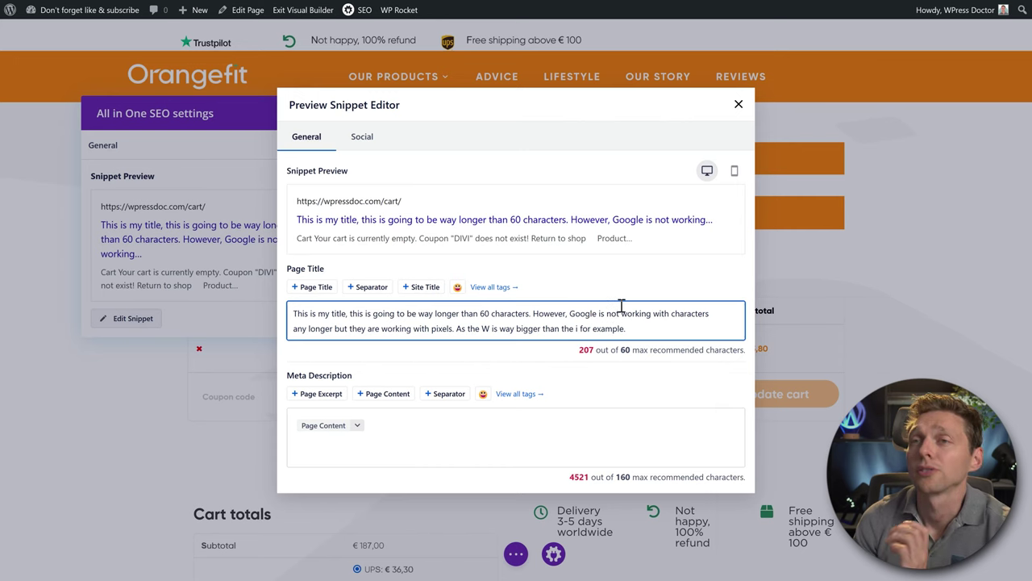
Shorten the Cart page title to its first sentence and compare its length with the recommended maximum
drag(641, 334, 531, 313)
key(BackSpace)
double_click(589, 342)
drag(594, 346, 748, 348)
click(721, 343)
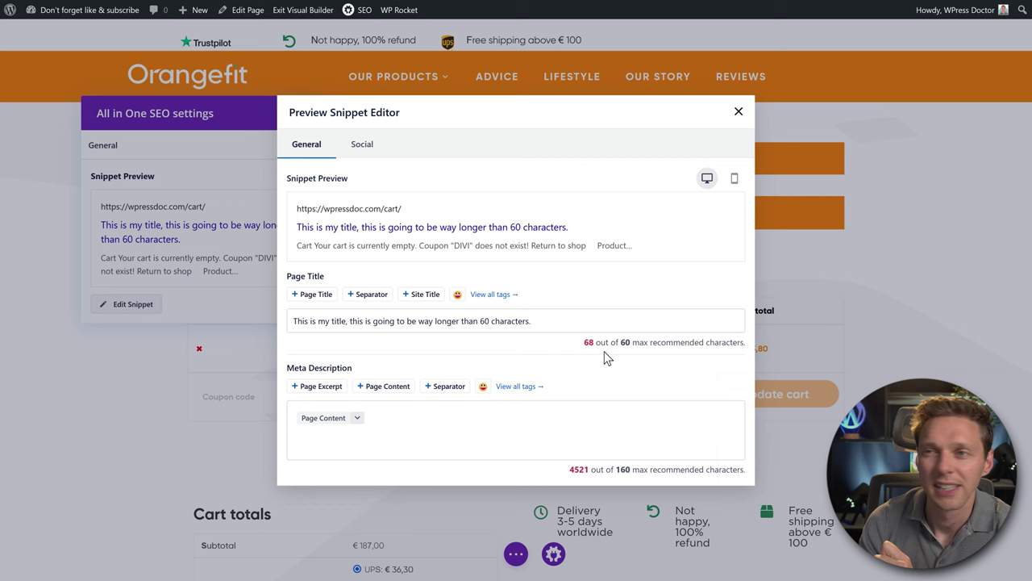
Replace the Cart page title with 60 consecutive "i" characters to check its width in the snippet preview
drag(531, 321, 292, 321)
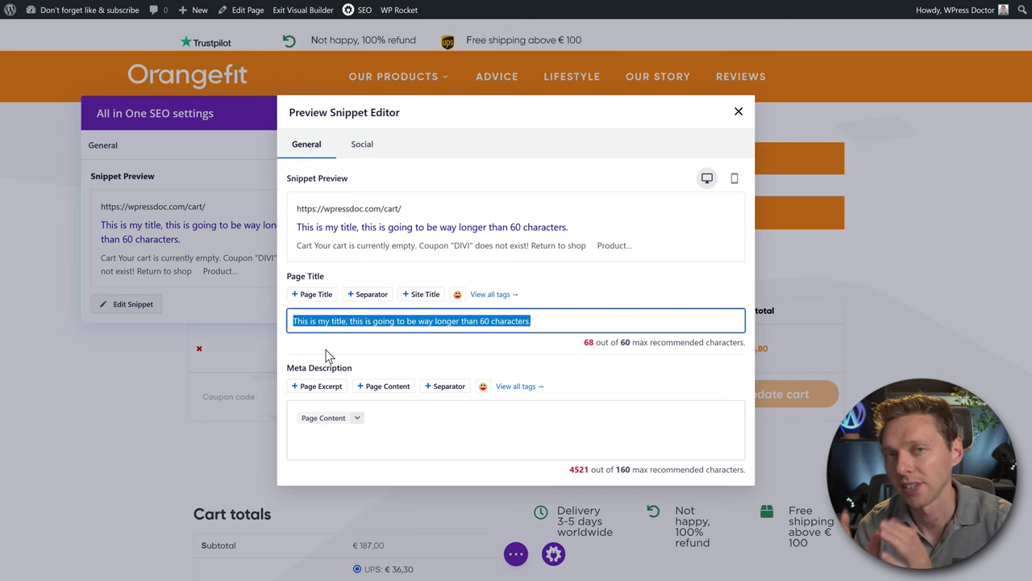
text(i)
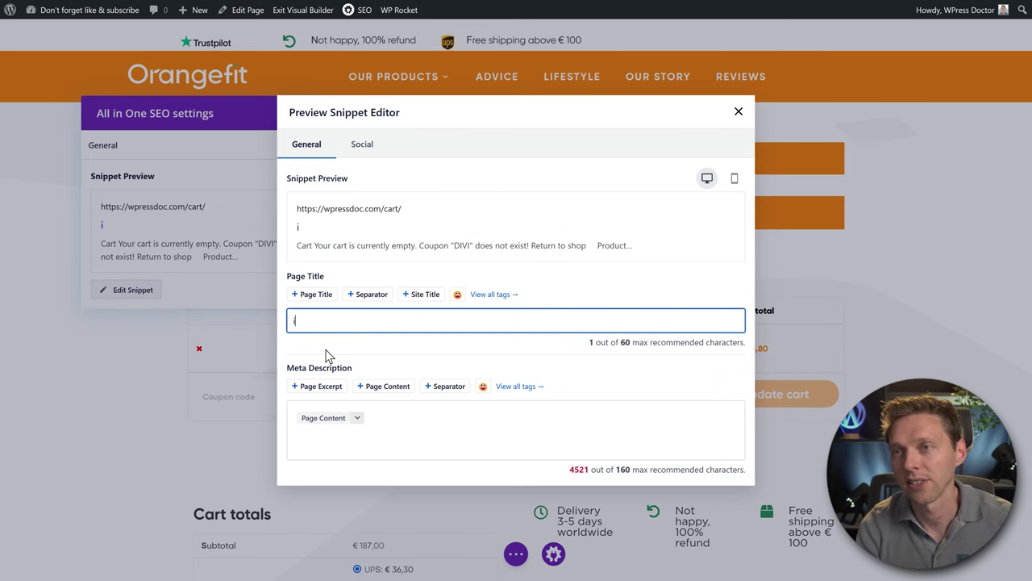
text(iiiiiiiiiiiiiiiiiiiiiiiiiiiiiiiiiiiiiiiiiiiiiiiiiiiiiiiiiiiiiiiiiiiiiiiiiiiiiiiiiiiiiiiiiiiiiiiiiiii)
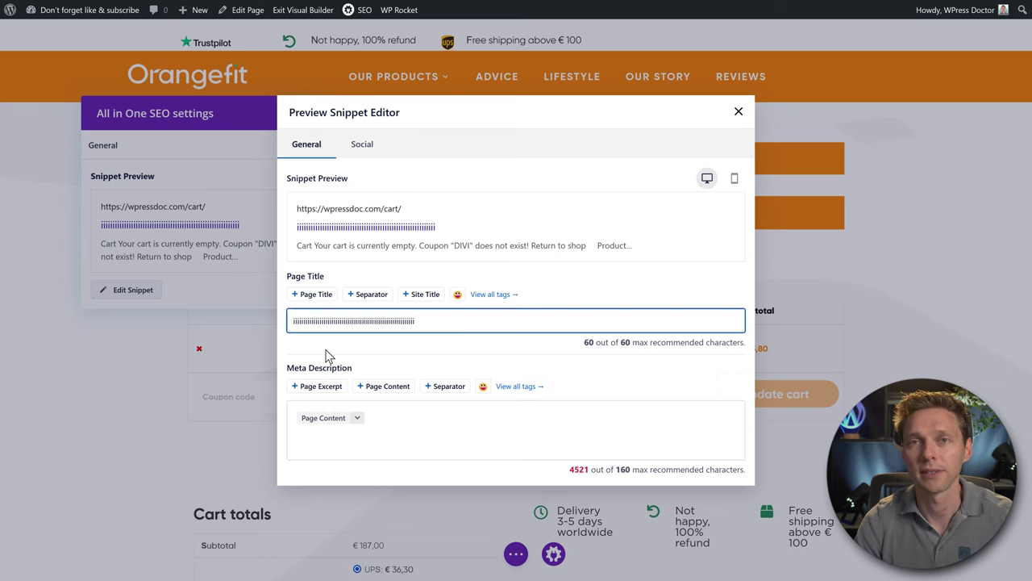
Replace the Cart page title with 60 consecutive "w" characters to compare its width in the snippet preview
drag(461, 321, 294, 322)
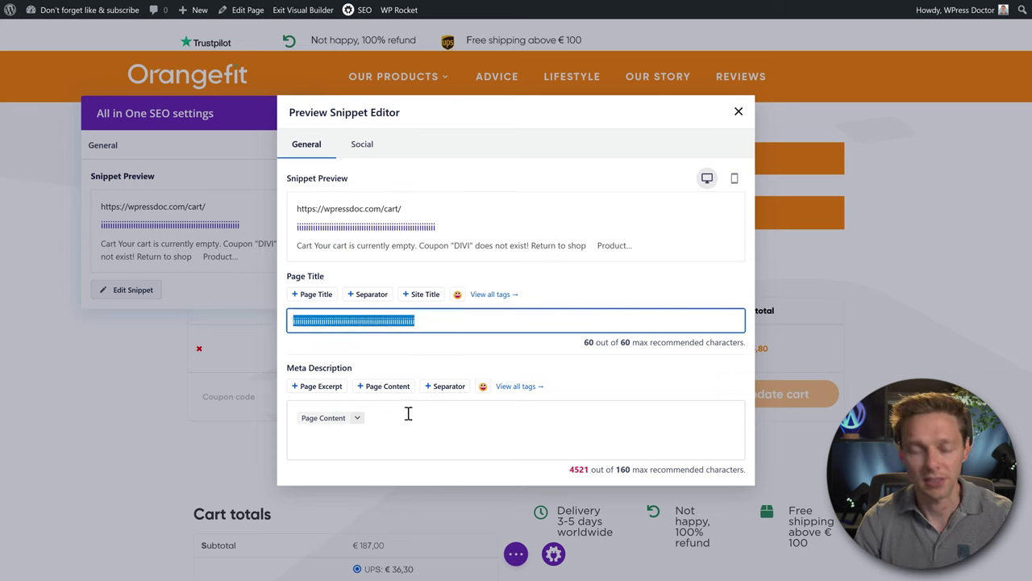
text(wwwwwwwwwwwwwwwwwwwwwwwwwwwwwwwwwwwwwwwwwwwwwwwwwwwwwwwwwwww)
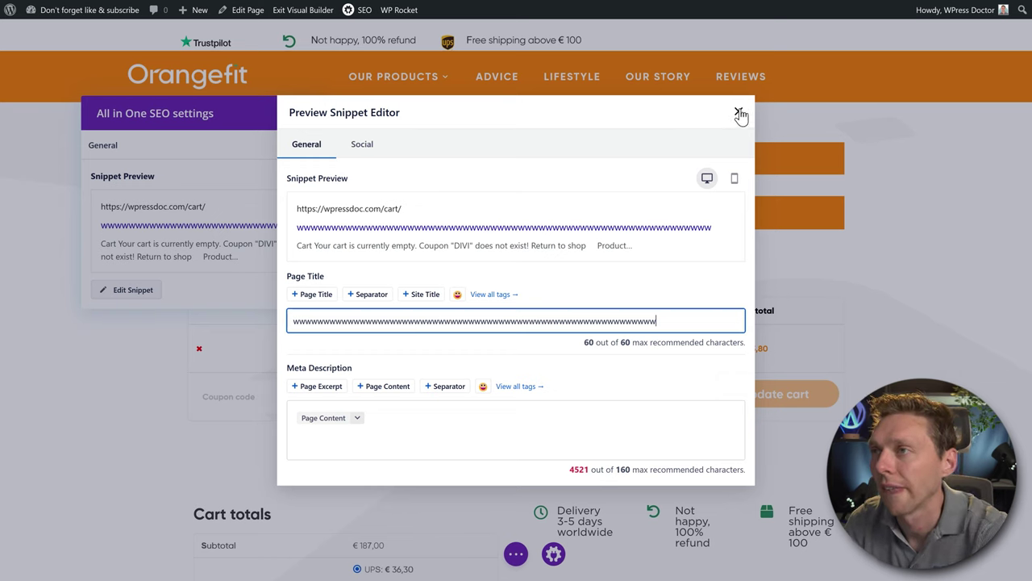
click(418, 421)
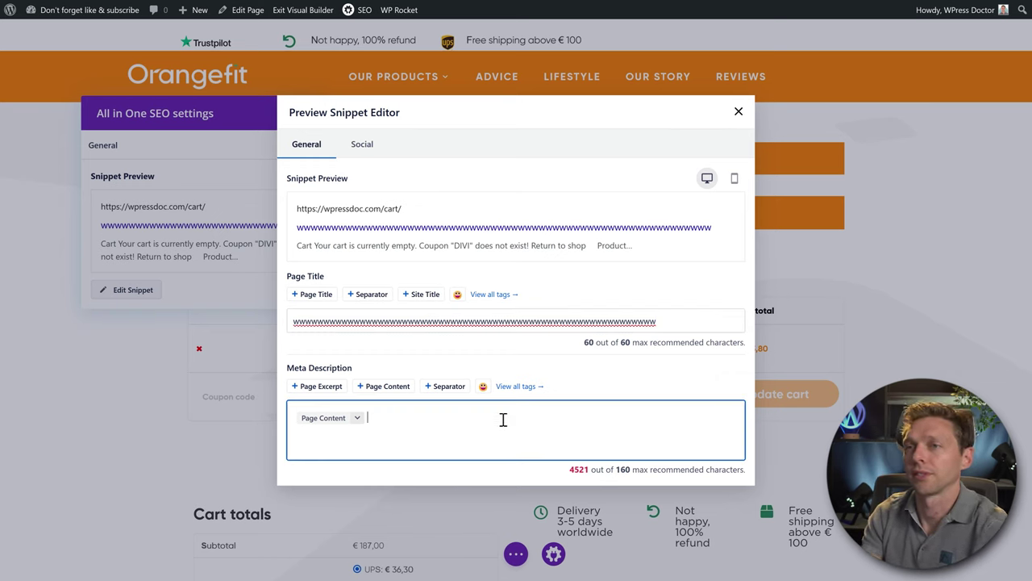